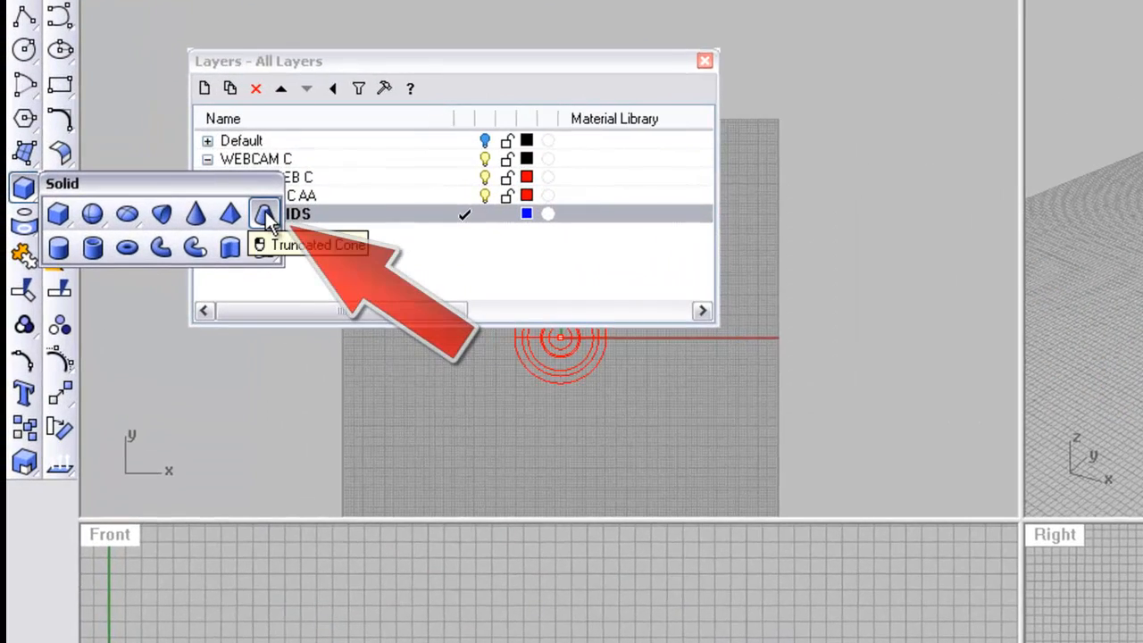
# Create a truncated cone on the concentric circles' centre, using the outer circle as base, the vertical centre line's top as height, and a slightly smaller top
pyautogui.click(266, 216)
pyautogui.moveTo(561, 415); pyautogui.dragTo(791, 429, button='right')
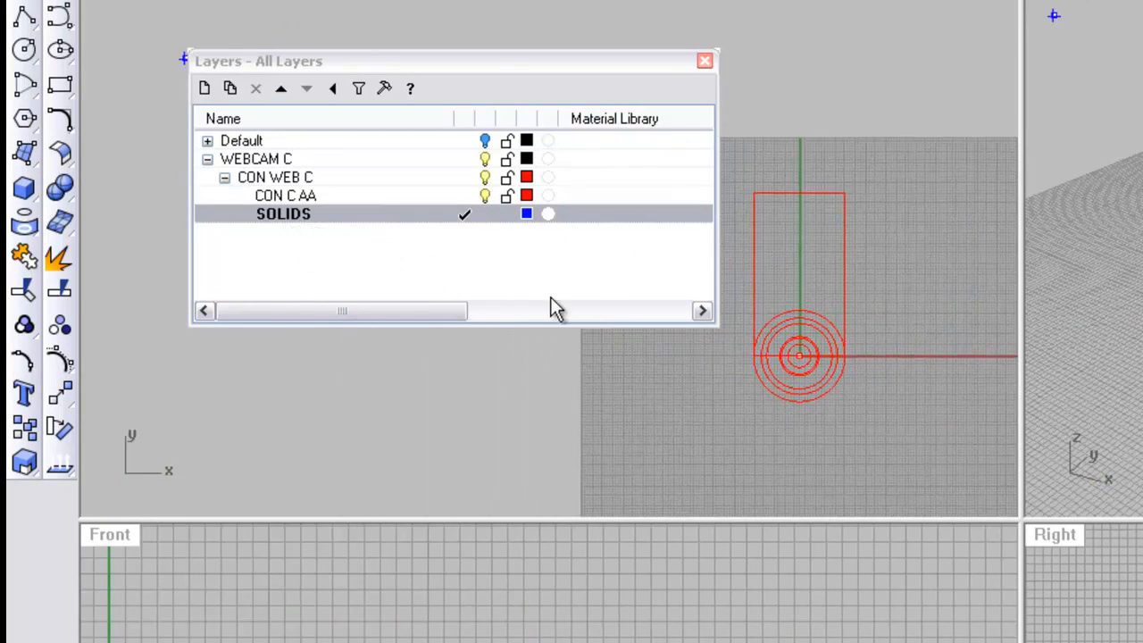
pyautogui.scroll(2, 758, 381)
pyautogui.scroll(5, 809, 323)
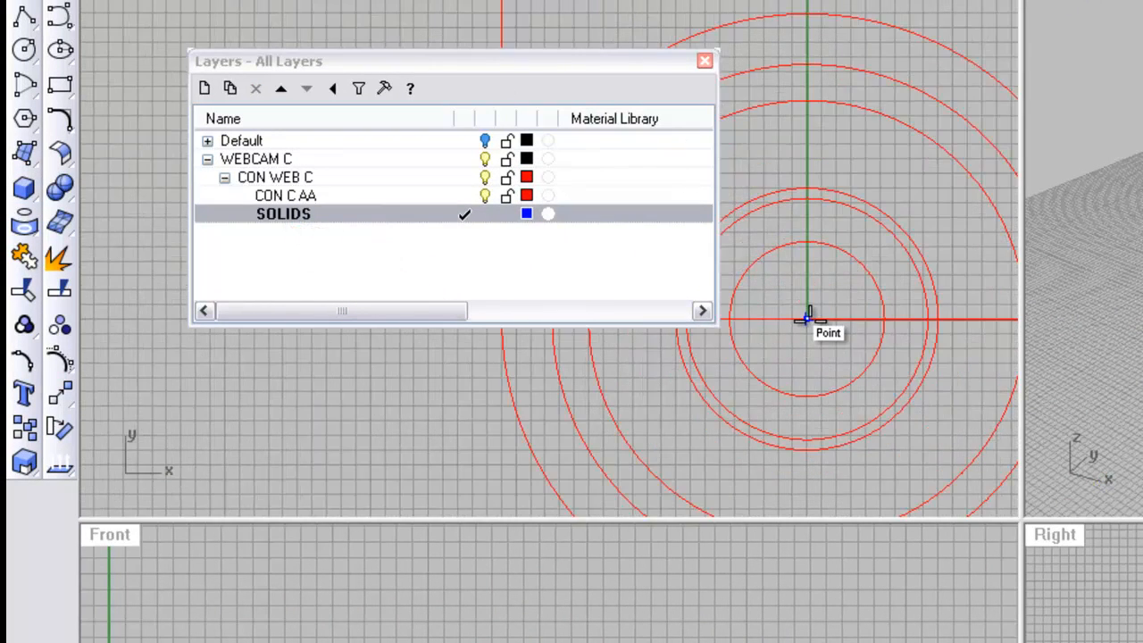
pyautogui.scroll(-3, 809, 319)
pyautogui.click(808, 319)
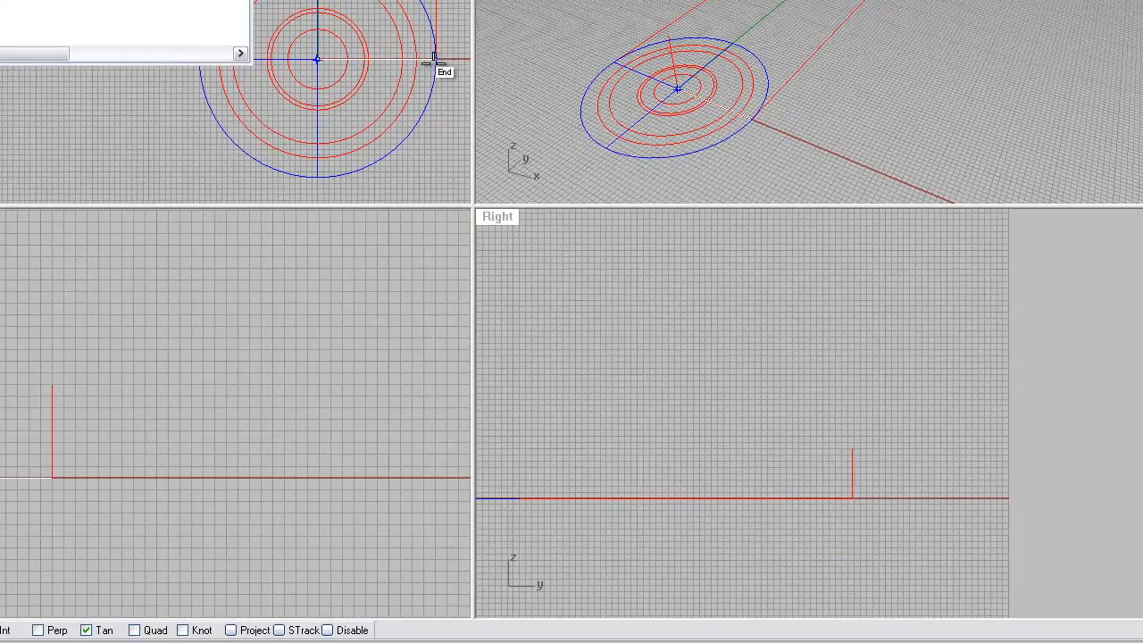
pyautogui.click(433, 61)
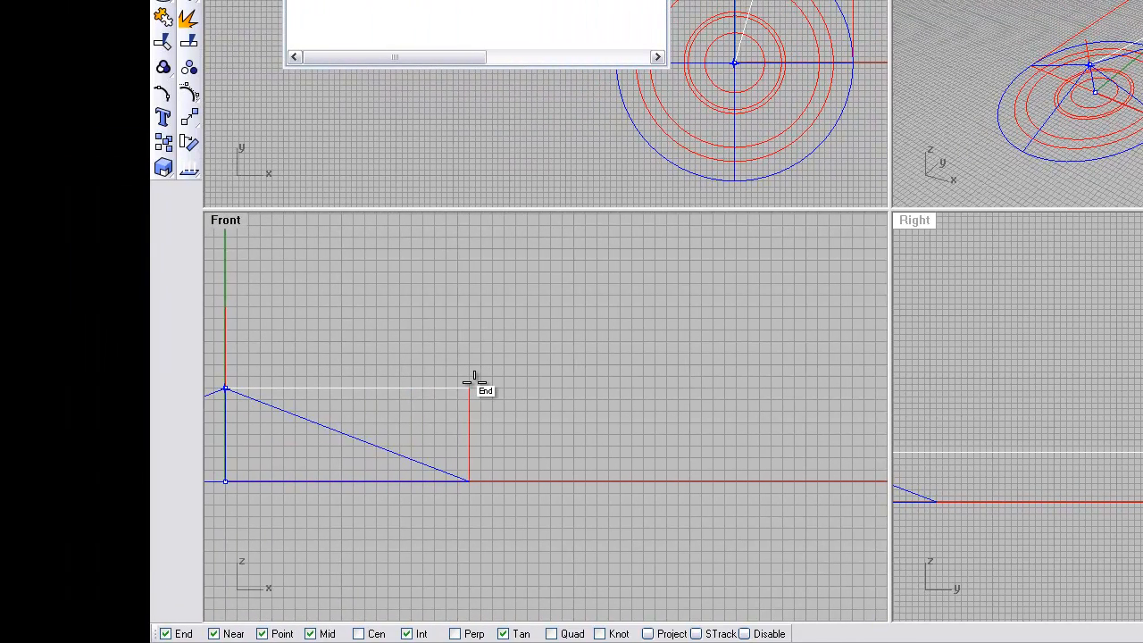
pyautogui.moveTo(473, 382); pyautogui.dragTo(643, 434, button='right')
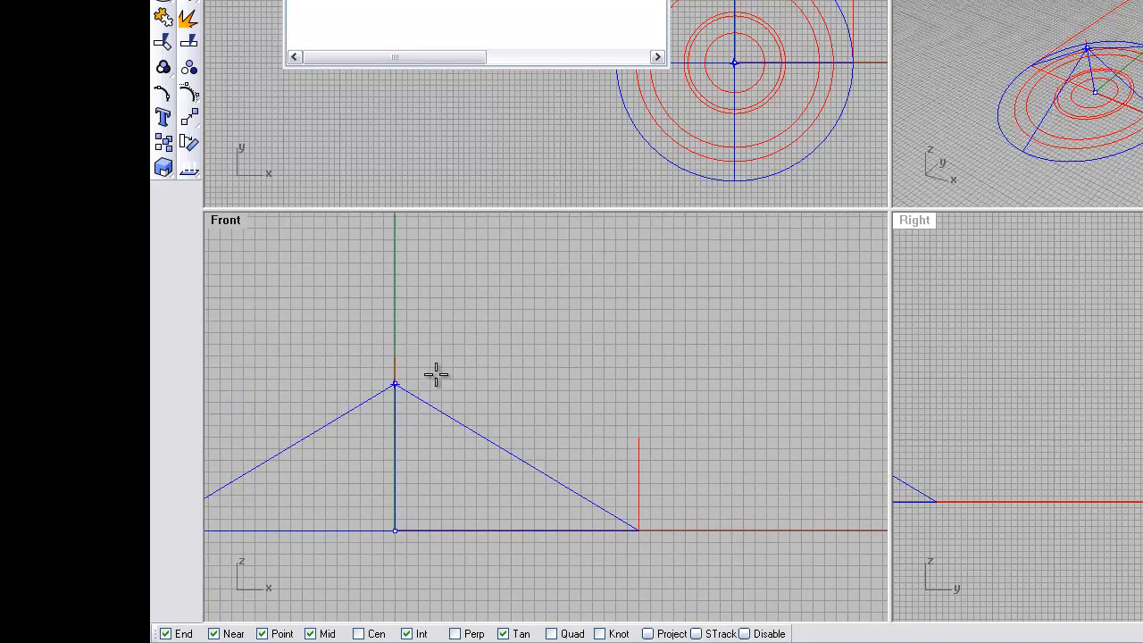
pyautogui.click(395, 356)
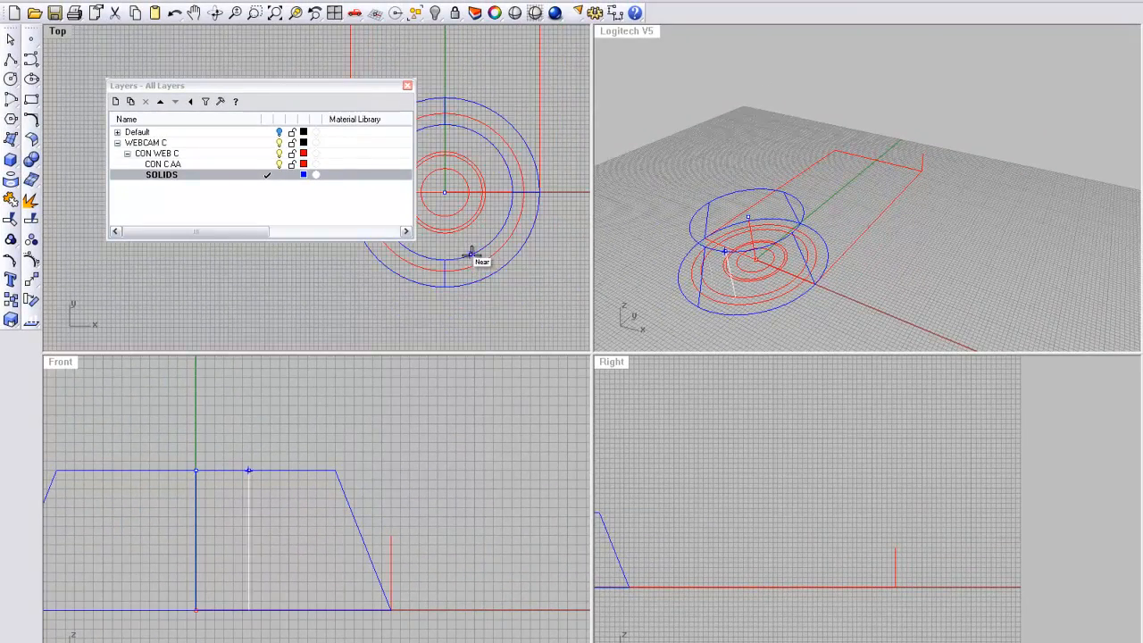
pyautogui.scroll(3, 485, 247)
pyautogui.click(496, 256)
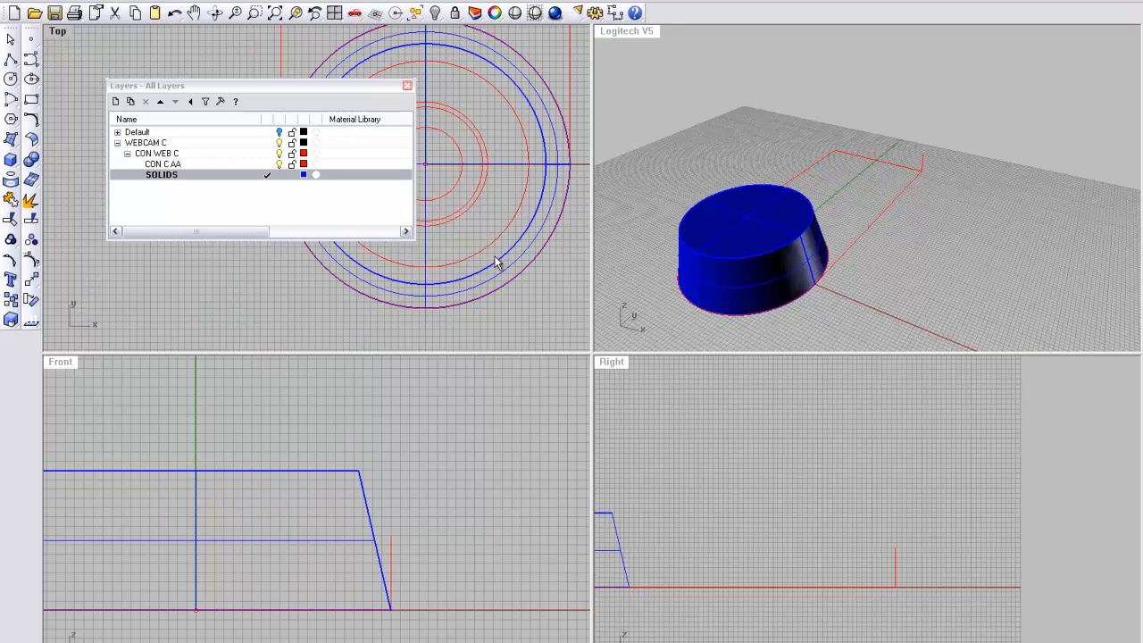
# Examine the truncated cone's tapered shape from several angles and check it against the construction curves in the other views
pyautogui.moveTo(771, 281)
pyautogui.mouseDown(button='right')
pyautogui.moveTo(773, 247)
pyautogui.moveTo(827, 229)
pyautogui.moveTo(772, 207)
pyautogui.moveTo(734, 229)
pyautogui.moveTo(728, 252)
pyautogui.moveTo(682, 251)
pyautogui.mouseUp(button='right')
pyautogui.scroll(6, 737, 243)
pyautogui.scroll(-2, 738, 244)
pyautogui.scroll(2, 806, 235)
pyautogui.click(798, 236)
pyautogui.scroll(-2, 781, 271)
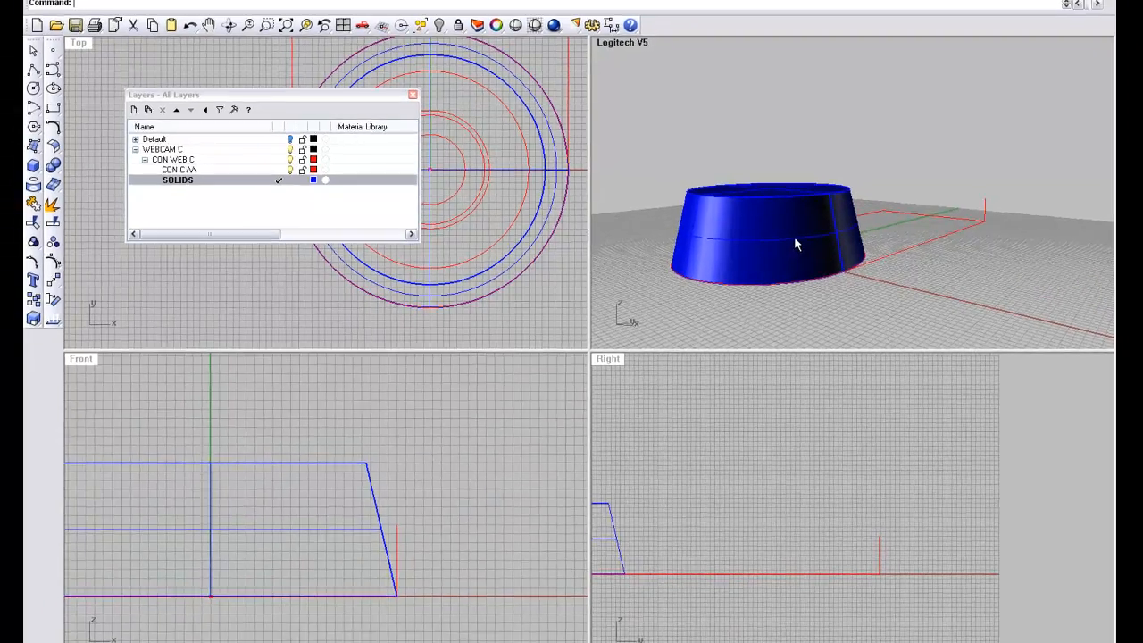
pyautogui.moveTo(757, 272); pyautogui.dragTo(755, 278, button='right')
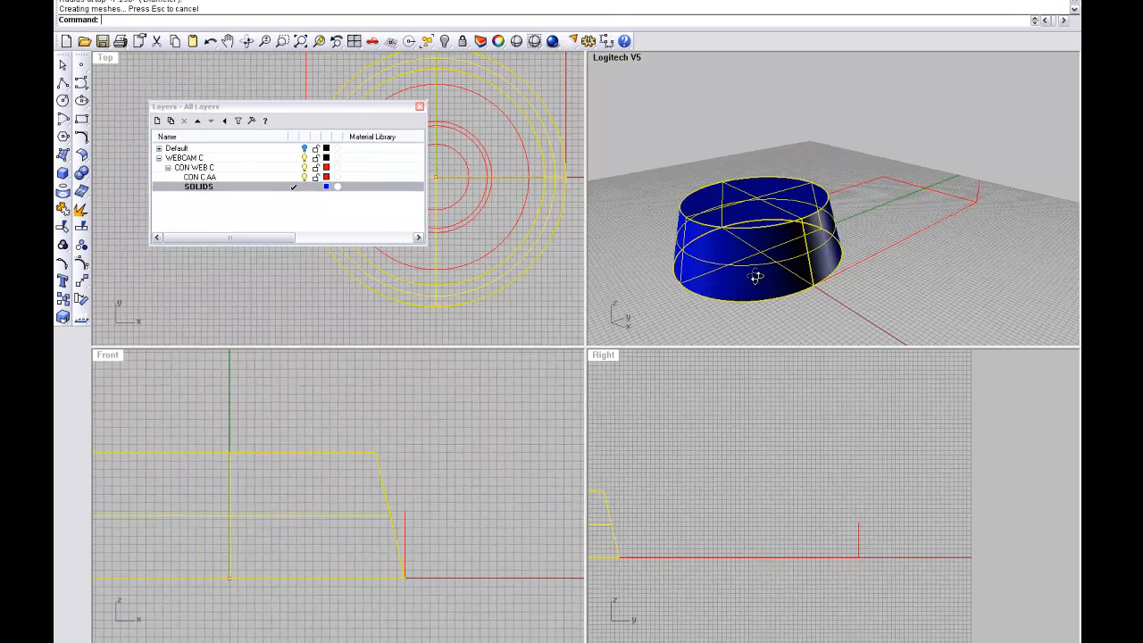
pyautogui.moveTo(504, 227)
pyautogui.mouseDown(button='right')
pyautogui.moveTo(515, 242)
pyautogui.moveTo(522, 227)
pyautogui.mouseUp(button='right')
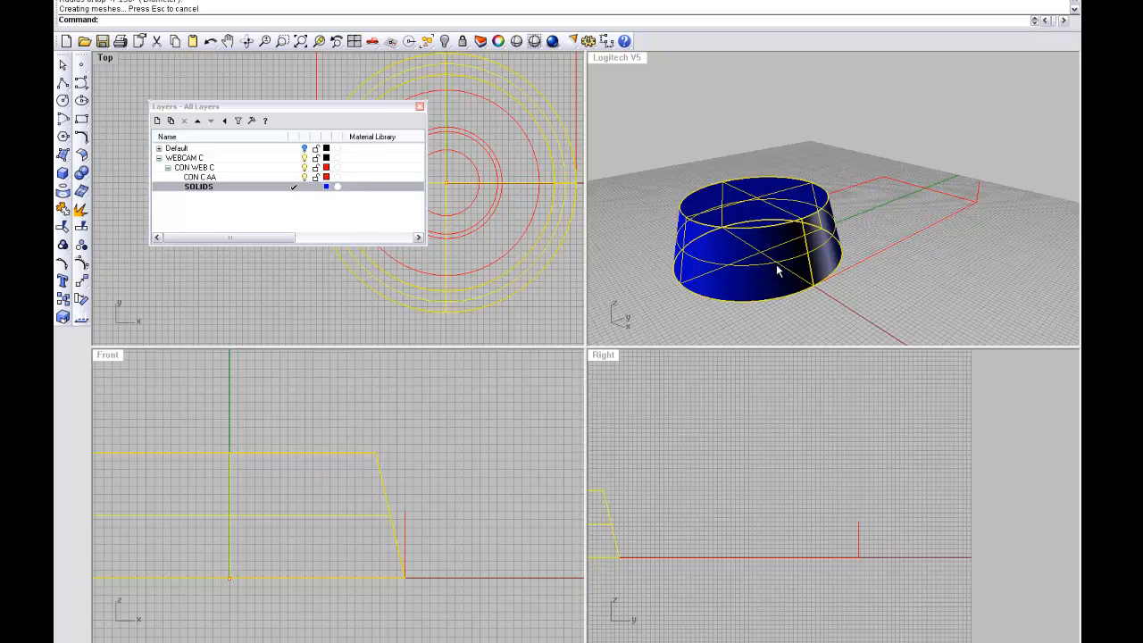
pyautogui.moveTo(658, 492); pyautogui.dragTo(698, 488, button='right')
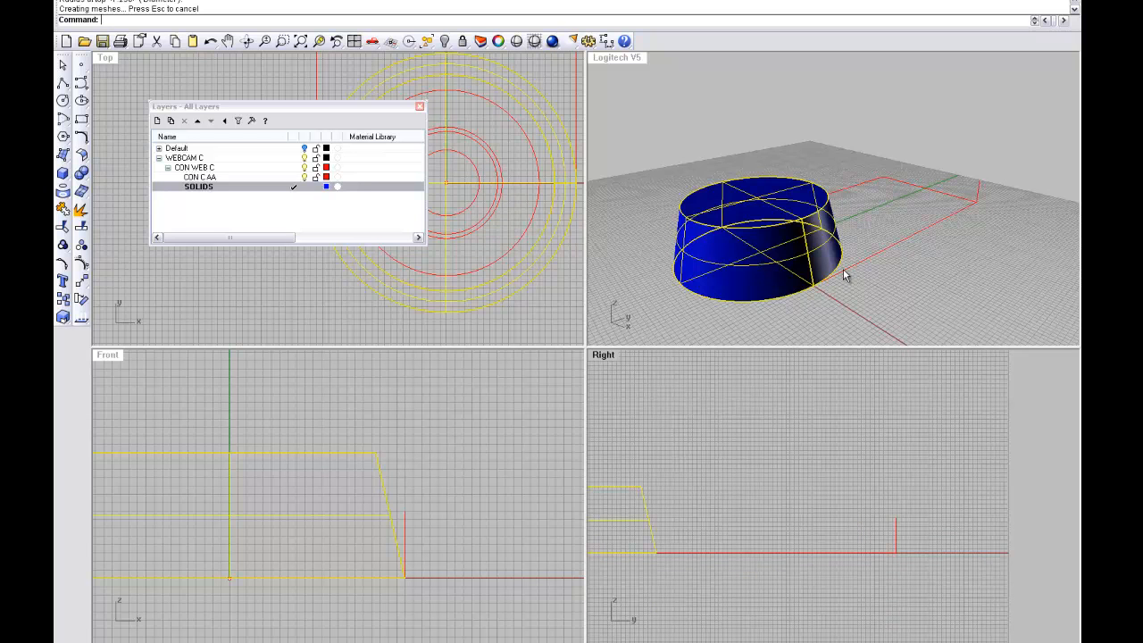
# Explode the construction rectangle and delete its edge that crosses the circles' centre
pyautogui.click(844, 275)
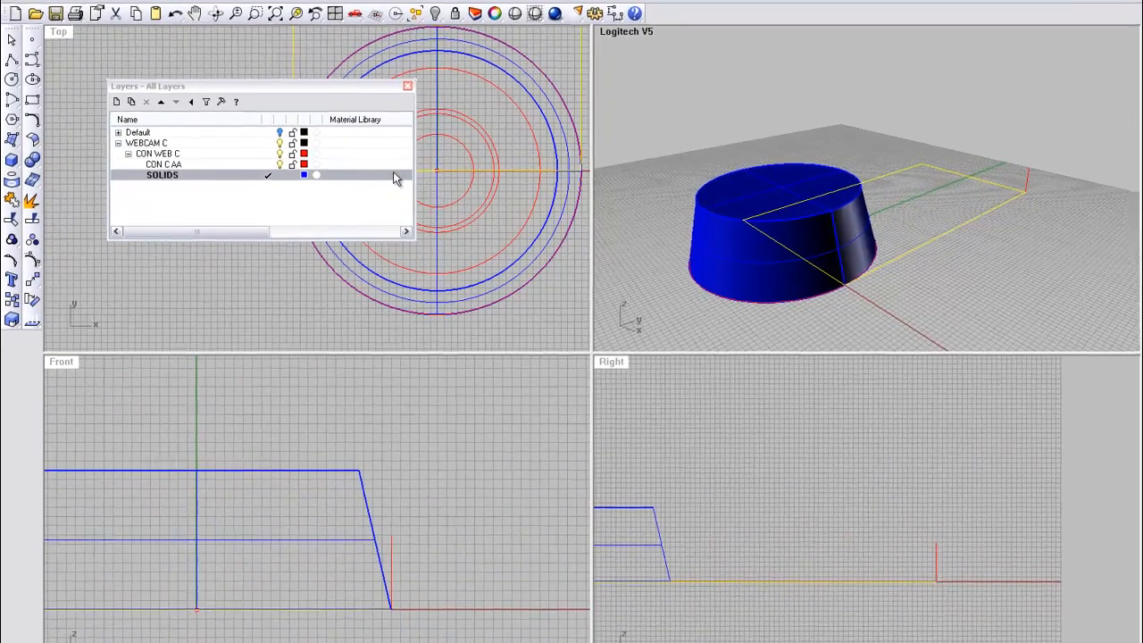
pyautogui.scroll(-5, 758, 280)
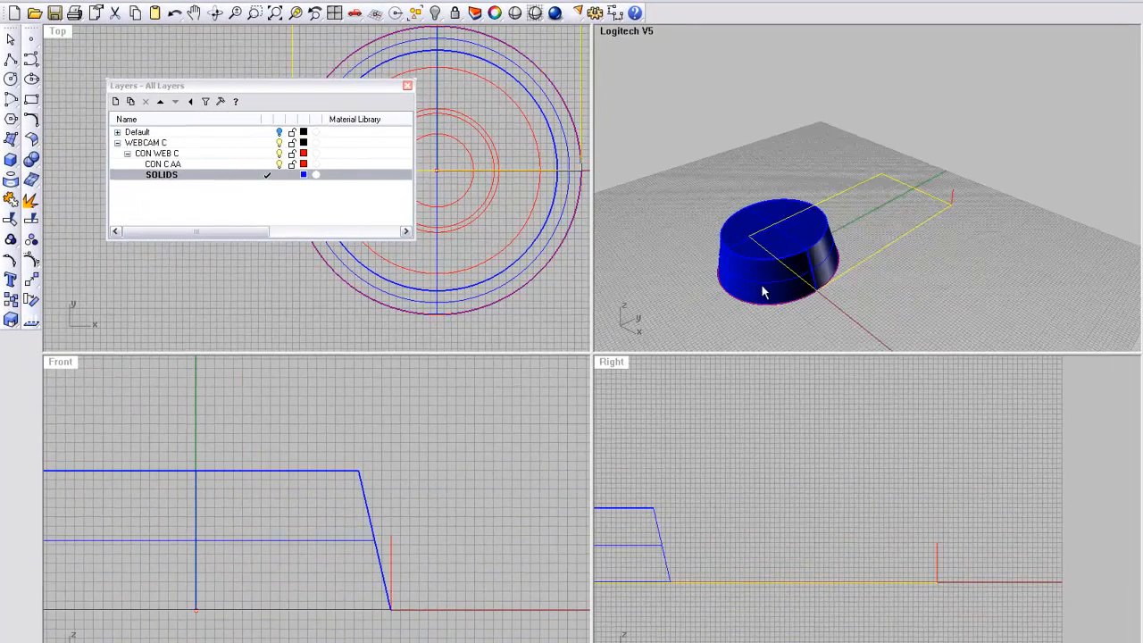
pyautogui.moveTo(340, 88); pyautogui.dragTo(341, 466)
pyautogui.scroll(-8, 374, 178)
pyautogui.moveTo(374, 178); pyautogui.dragTo(281, 225, button='right')
pyautogui.scroll(-2, 301, 263)
pyautogui.scroll(4, 246, 250)
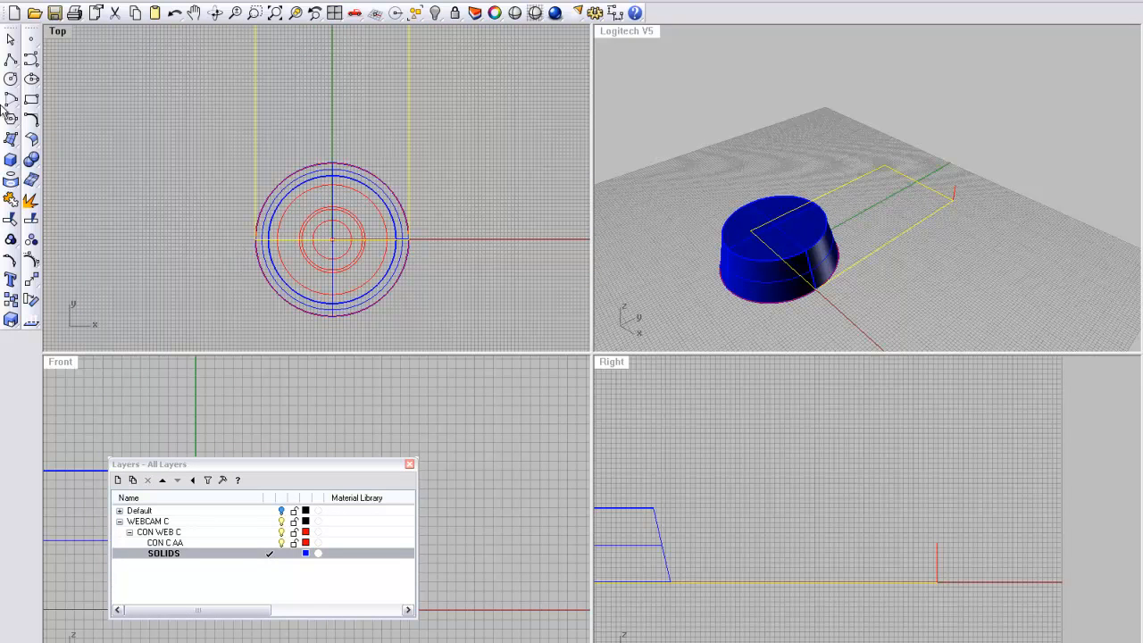
pyautogui.click(32, 204)
pyautogui.moveTo(280, 182); pyautogui.dragTo(332, 247, button='right')
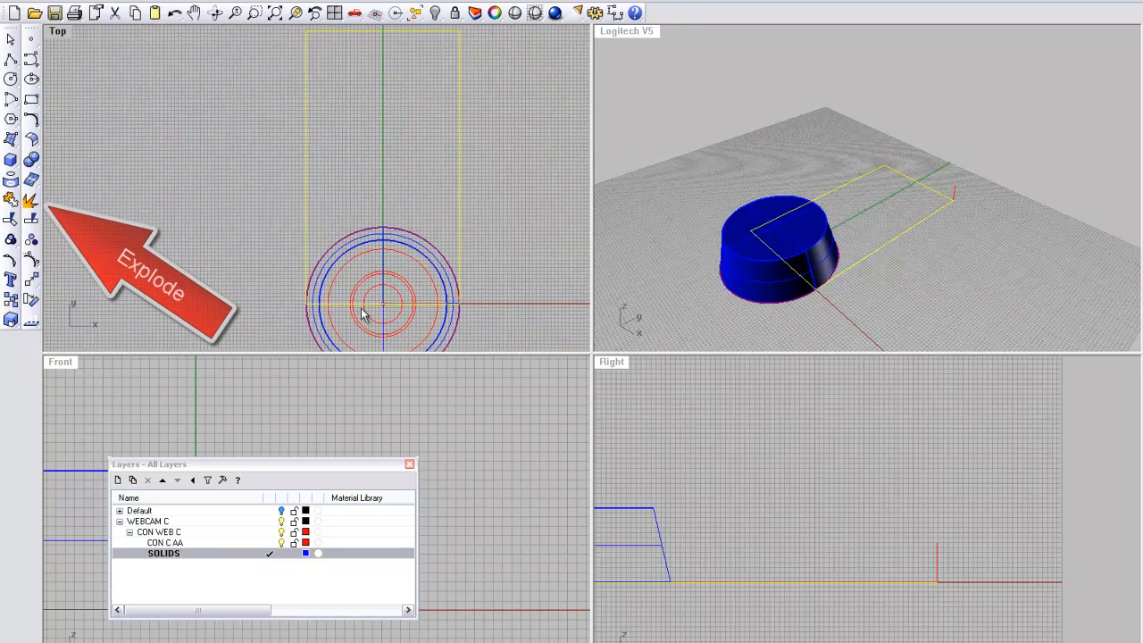
pyautogui.scroll(-1, 348, 309)
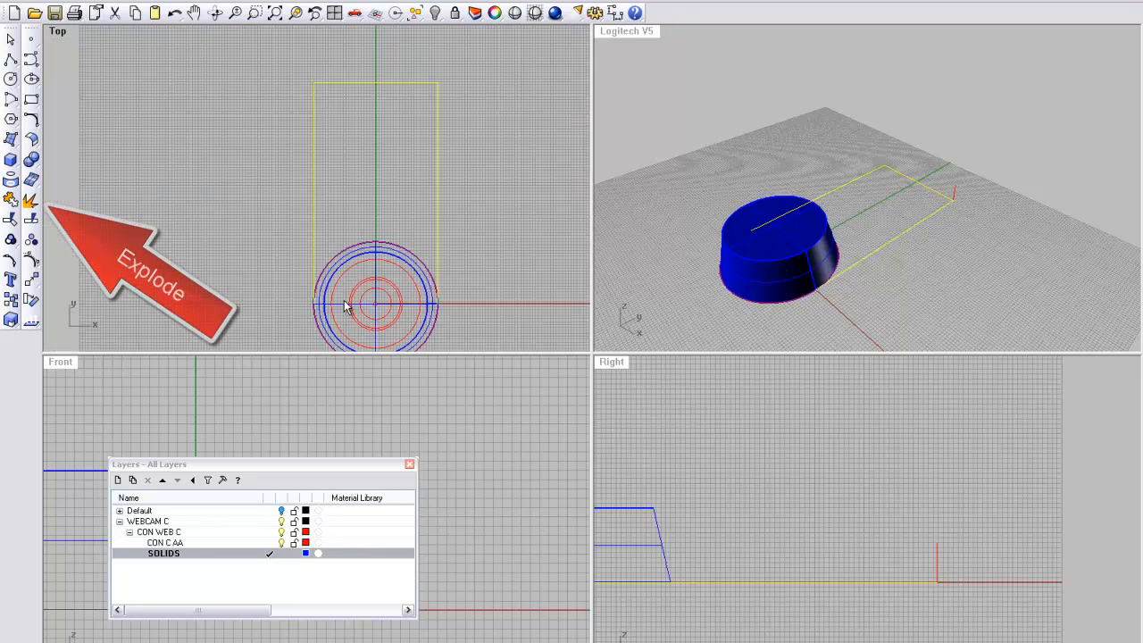
# Join the rectangle's three remaining edges into one open curve
pyautogui.click(11, 201)
pyautogui.click(314, 178)
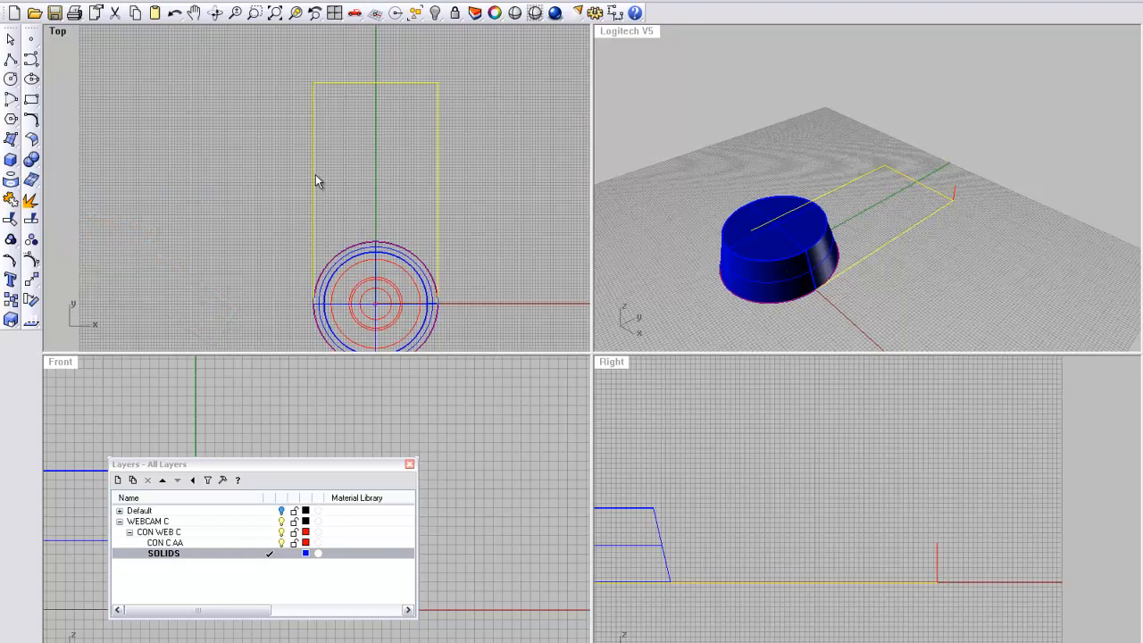
# Make CON C AA the current layer and draw a semicircular arc about the circles' centre, connecting the rectangle's open ends around the front of the cone
pyautogui.moveTo(314, 175); pyautogui.dragTo(291, 133, button='right')
pyautogui.scroll(1, 297, 265)
pyautogui.scroll(-3, 295, 255)
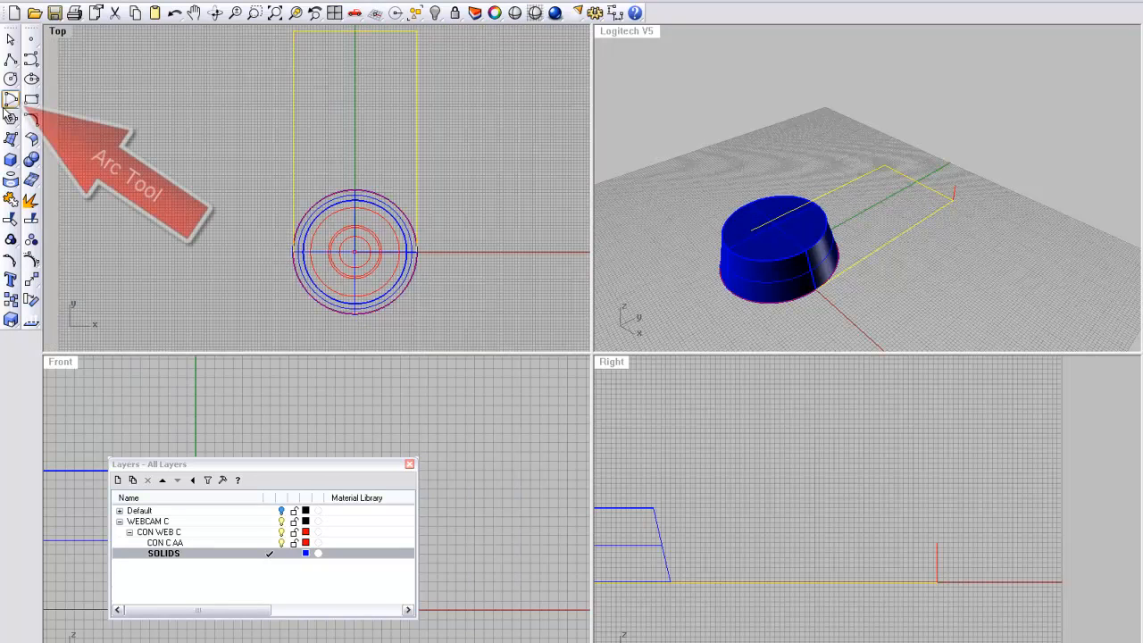
pyautogui.click(10, 118)
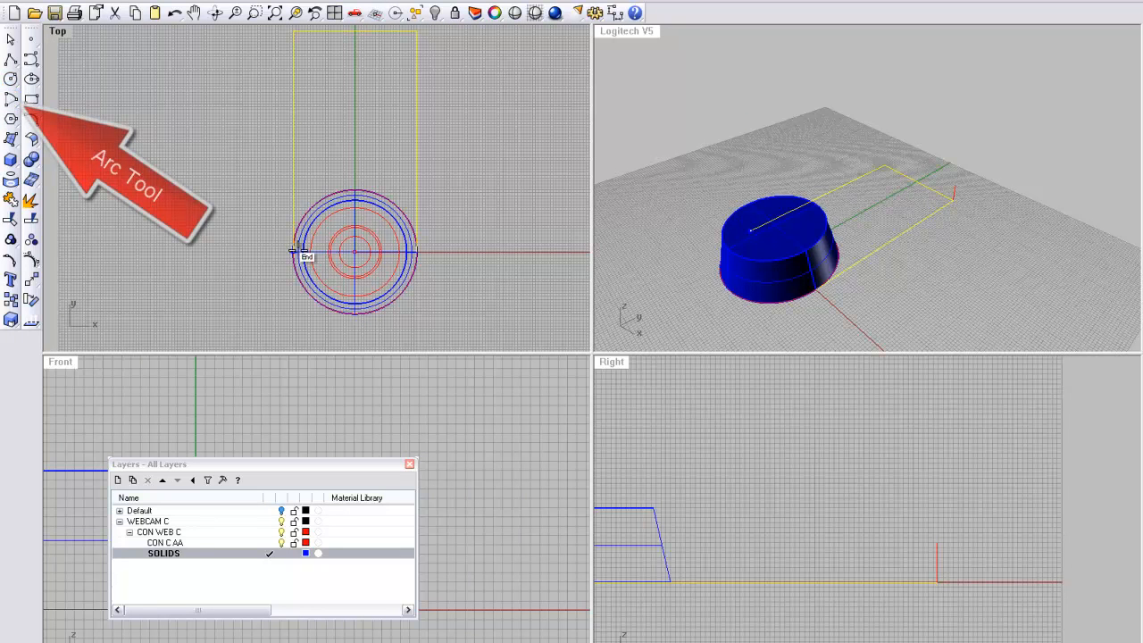
pyautogui.click(270, 542)
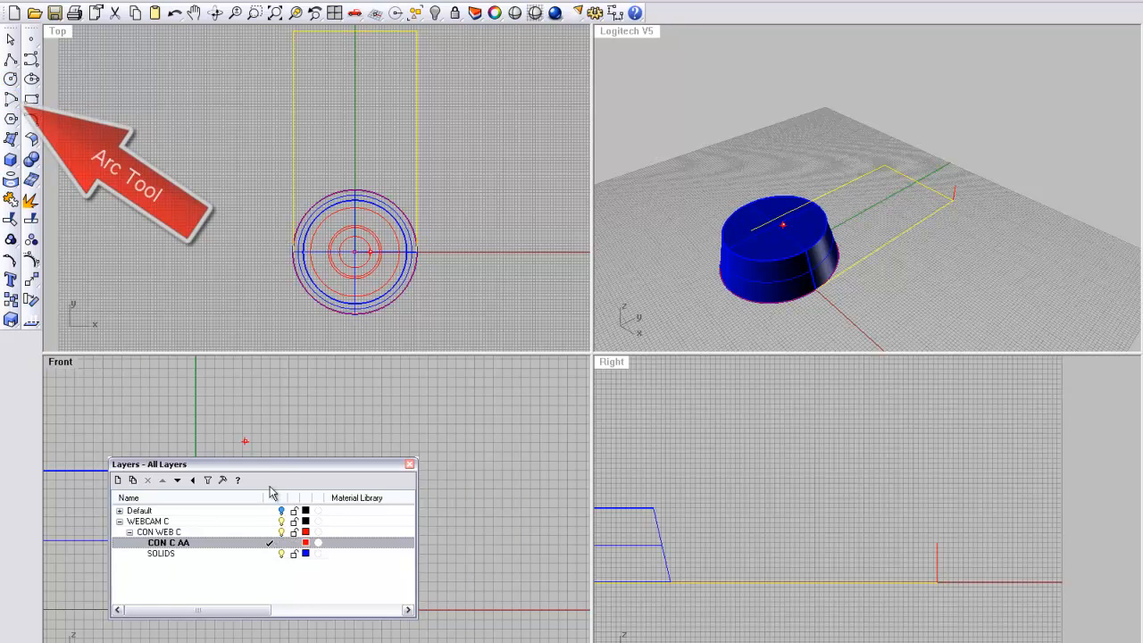
pyautogui.scroll(4, 321, 255)
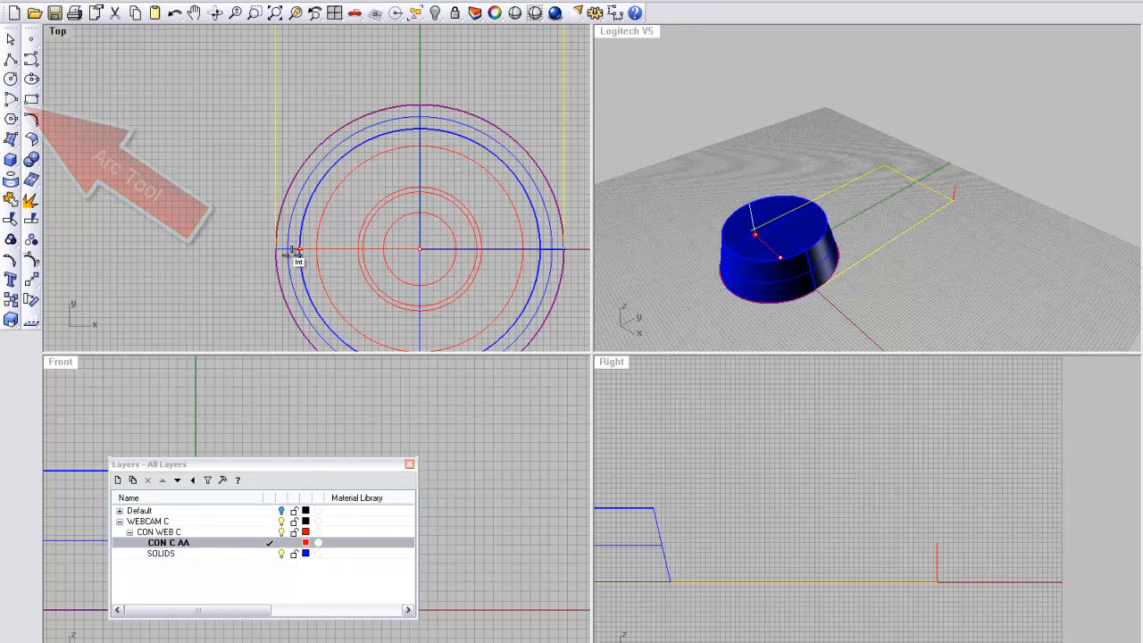
pyautogui.moveTo(288, 274); pyautogui.dragTo(249, 197, button='right')
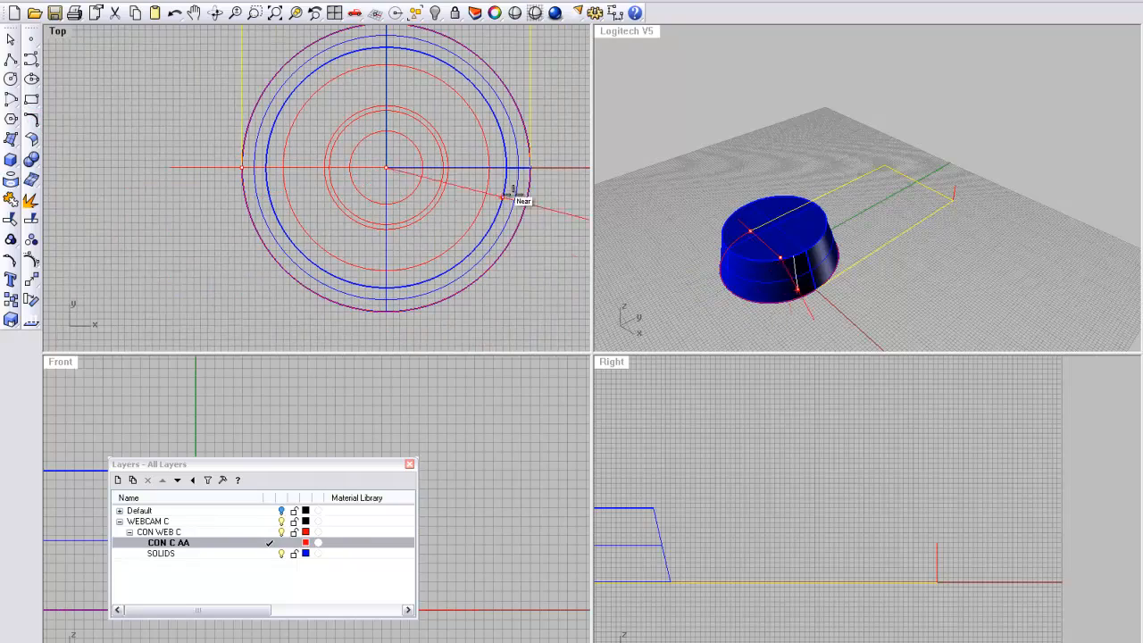
pyautogui.click(529, 169)
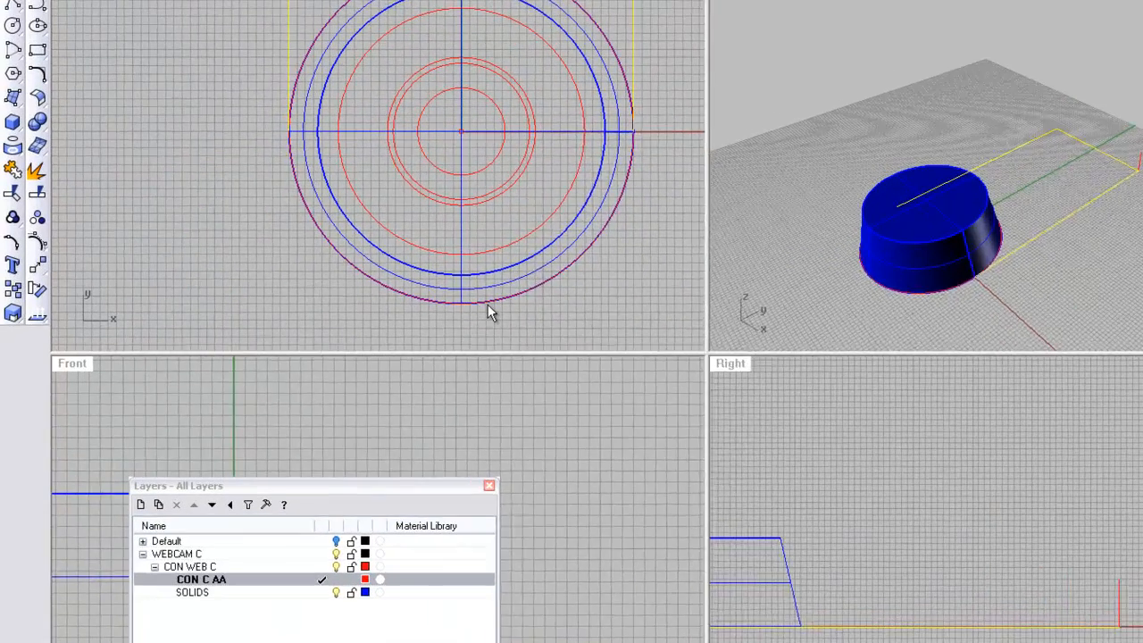
# Join the semicircular arc and the open rectangle curve into one closed outline
pyautogui.click(489, 306)
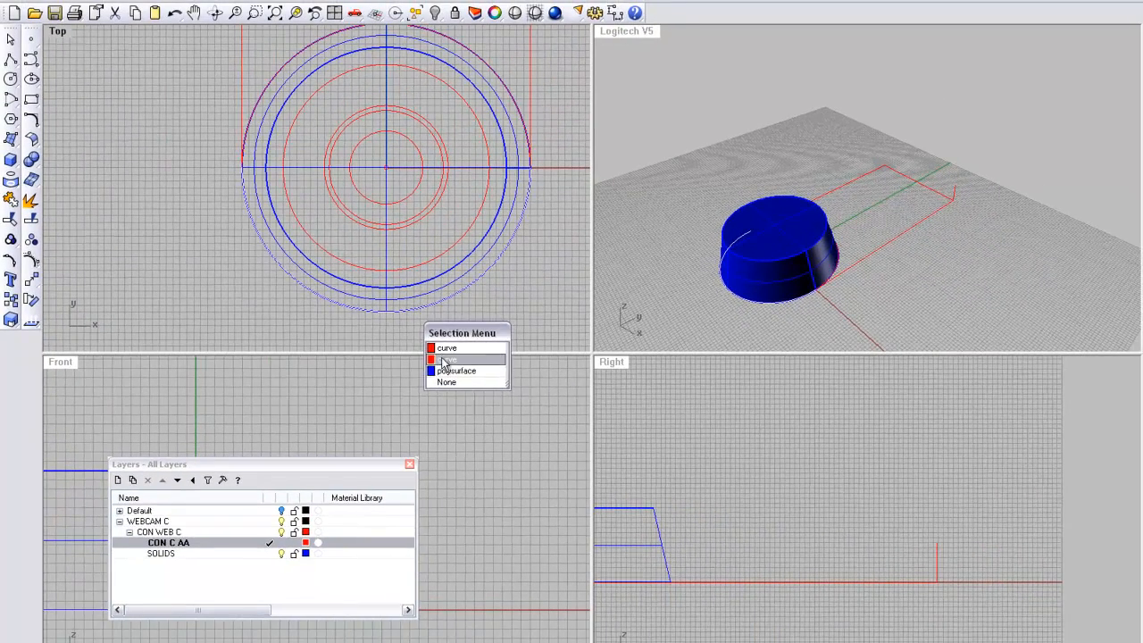
pyautogui.click(545, 361)
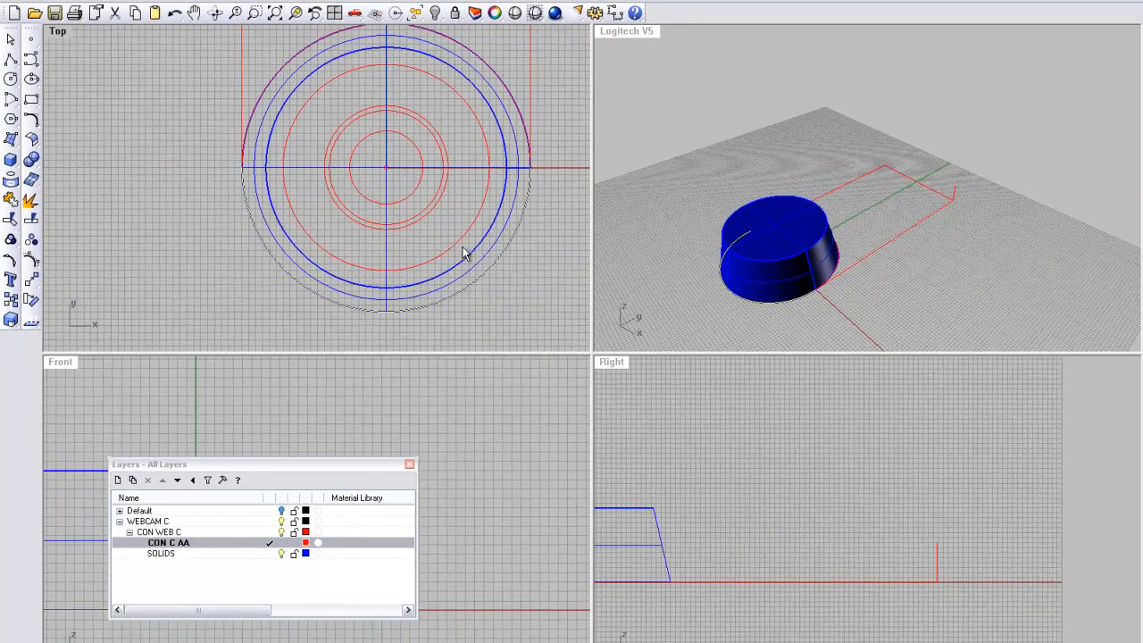
pyautogui.click(531, 132)
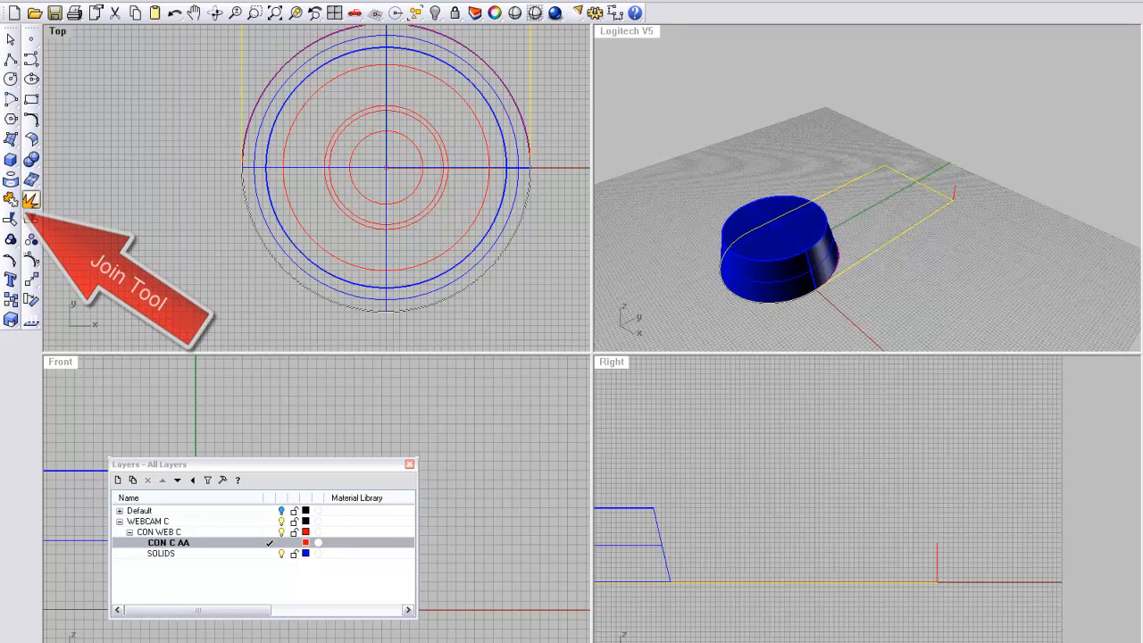
pyautogui.click(11, 200)
# Make SOLIDS the current layer and extrude the closed outline straight into a solid up to the top of the short vertical line at its far end
pyautogui.moveTo(826, 278); pyautogui.dragTo(854, 266, button='right')
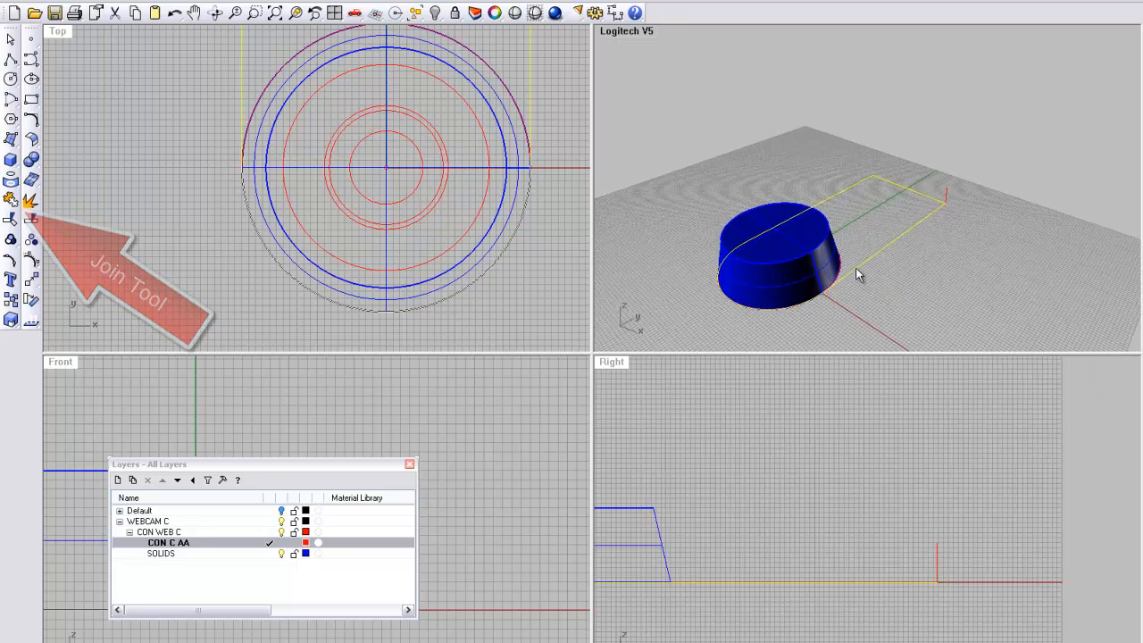
pyautogui.moveTo(723, 562); pyautogui.dragTo(829, 551, button='right')
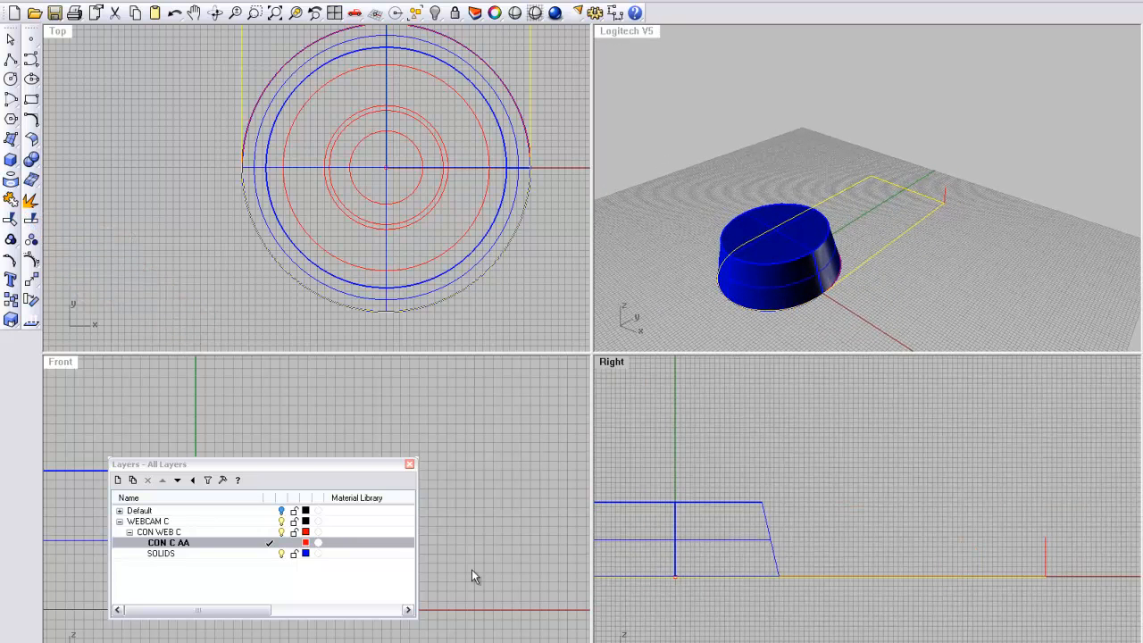
pyautogui.click(270, 554)
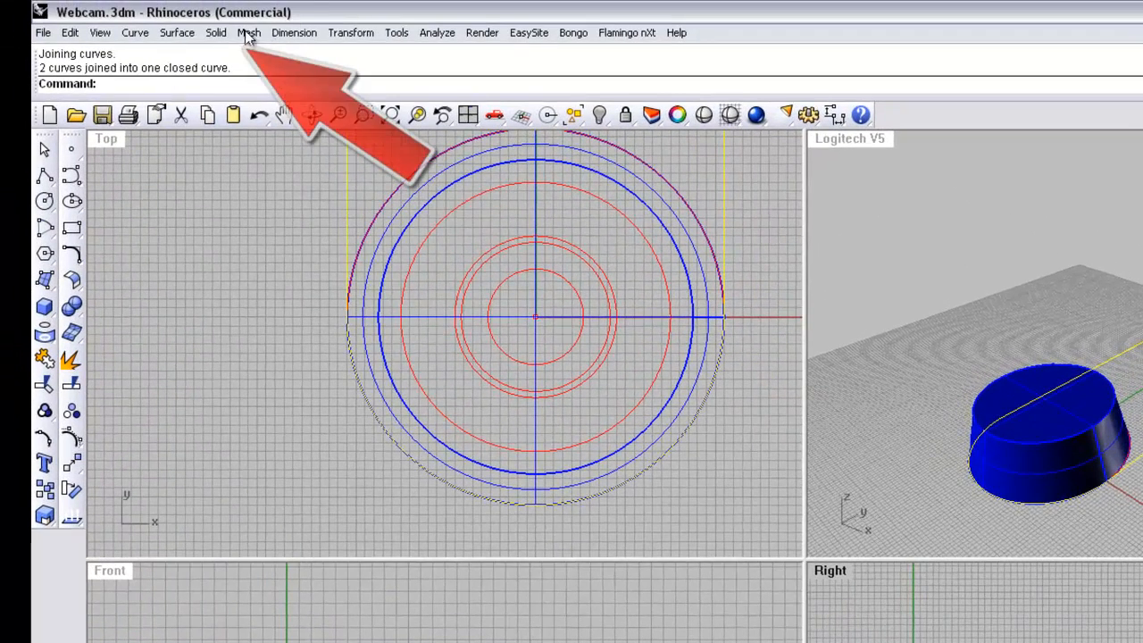
pyautogui.click(216, 33)
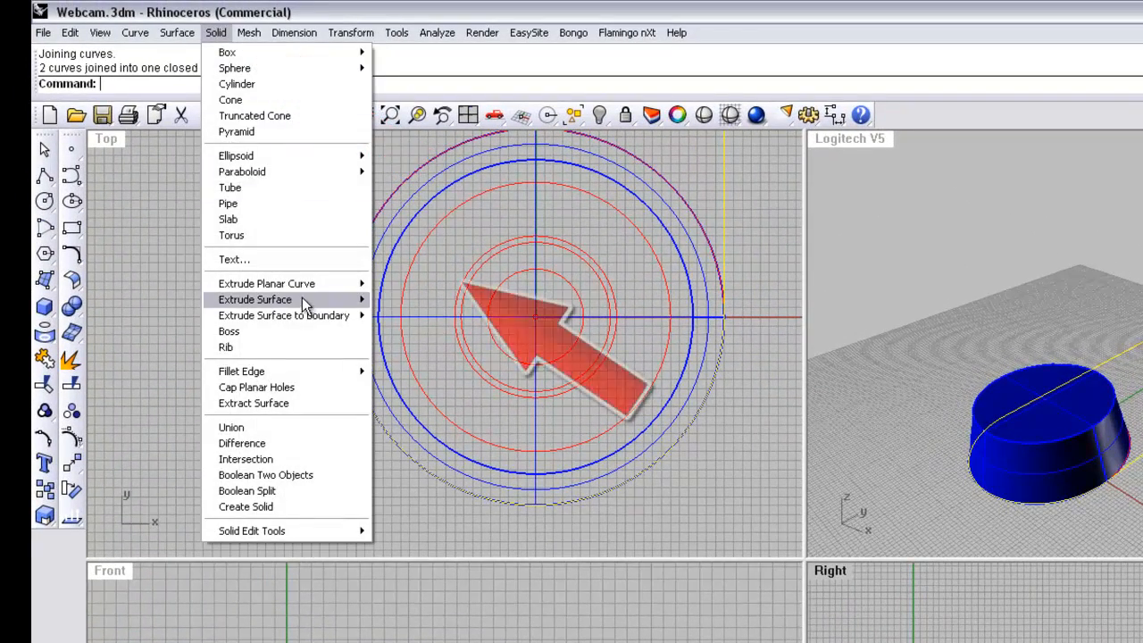
pyautogui.moveTo(301, 285)
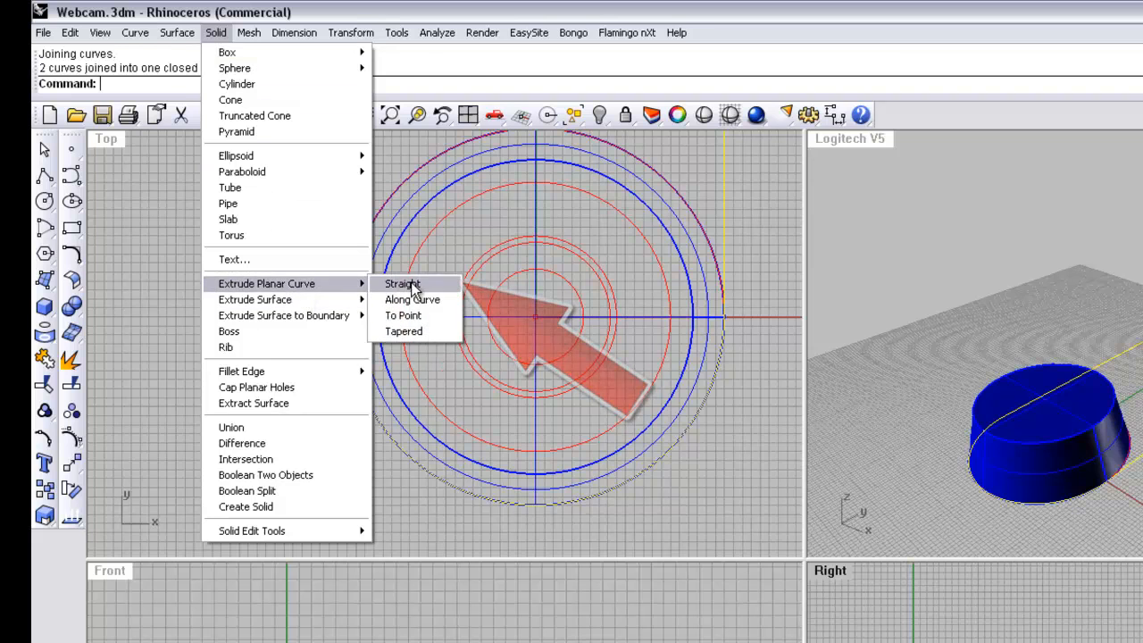
pyautogui.click(402, 284)
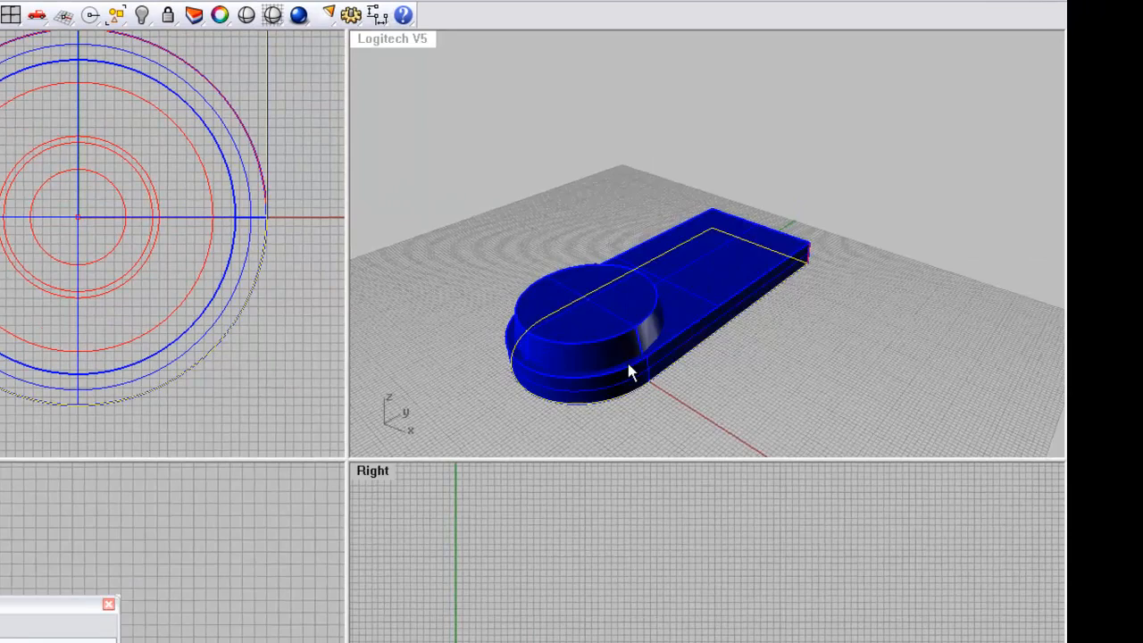
pyautogui.moveTo(628, 363); pyautogui.dragTo(654, 285, button='right')
pyautogui.scroll(4, 552, 319)
pyautogui.moveTo(551, 314); pyautogui.dragTo(442, 316, button='right')
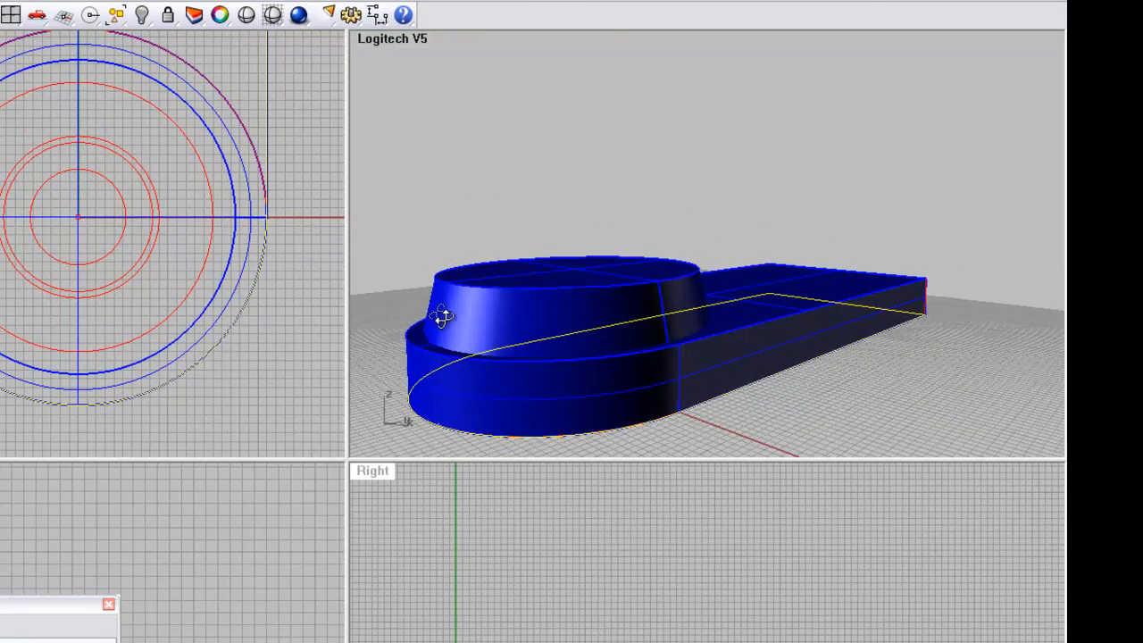
pyautogui.click(444, 302)
pyautogui.moveTo(465, 642); pyautogui.dragTo(666, 607, button='right')
pyautogui.scroll(1, 631, 622)
pyautogui.scroll(1, 525, 623)
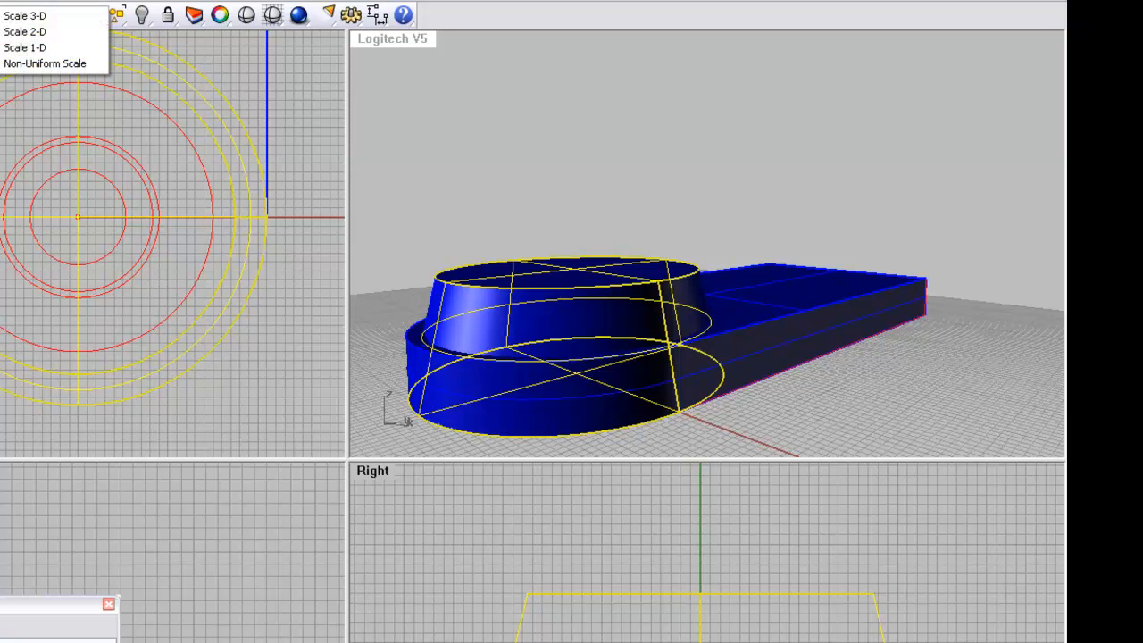
pyautogui.click(56, 48)
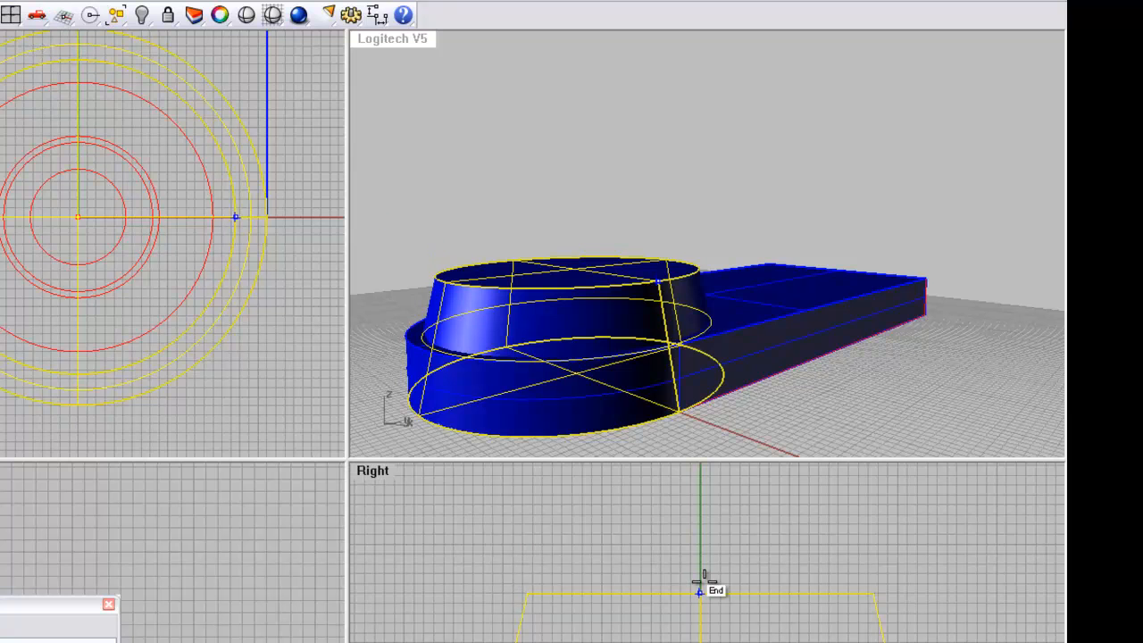
pyautogui.click(702, 582)
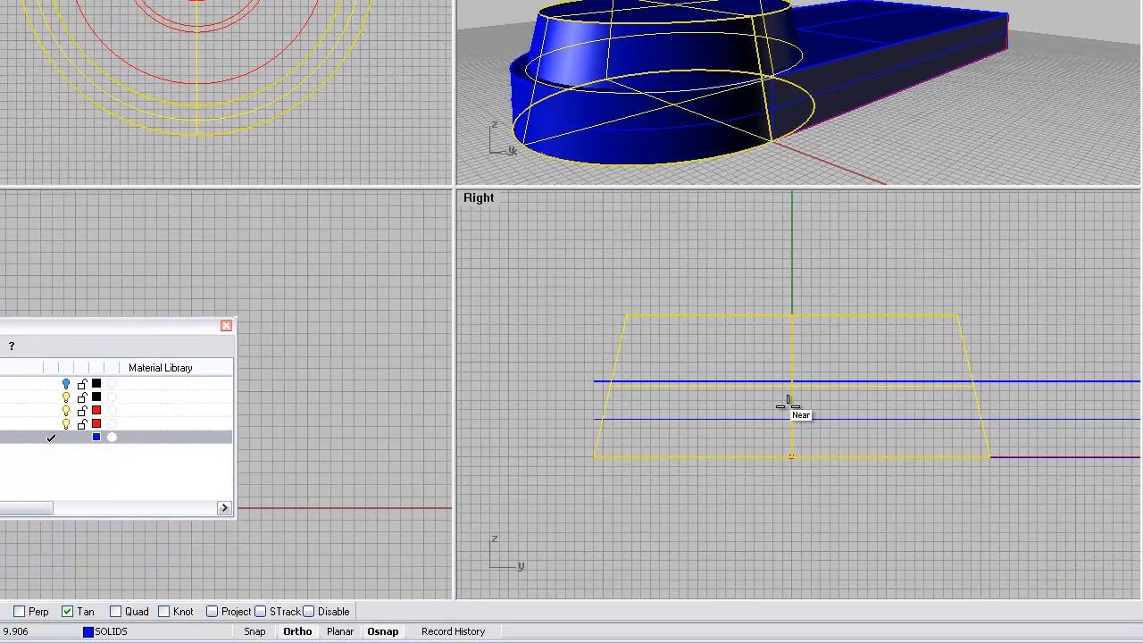
pyautogui.click(787, 402)
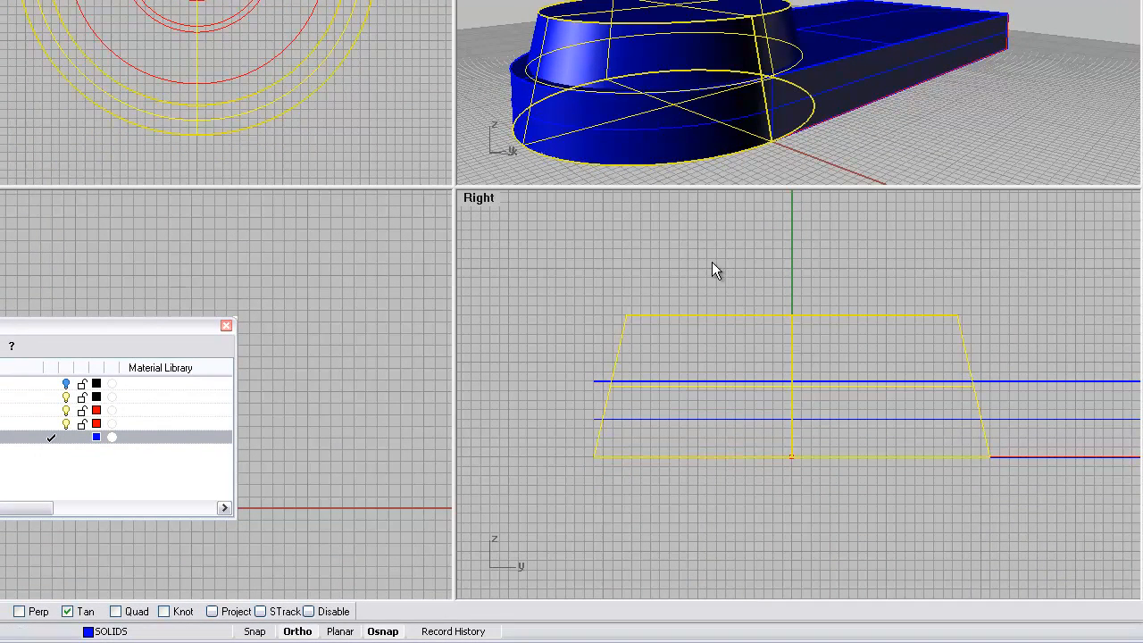
# Copy the centre point at the truncated cone's base straight up by 15 to the centre of its top face
pyautogui.click(789, 462)
pyautogui.moveTo(741, 342); pyautogui.dragTo(714, 355, button='right')
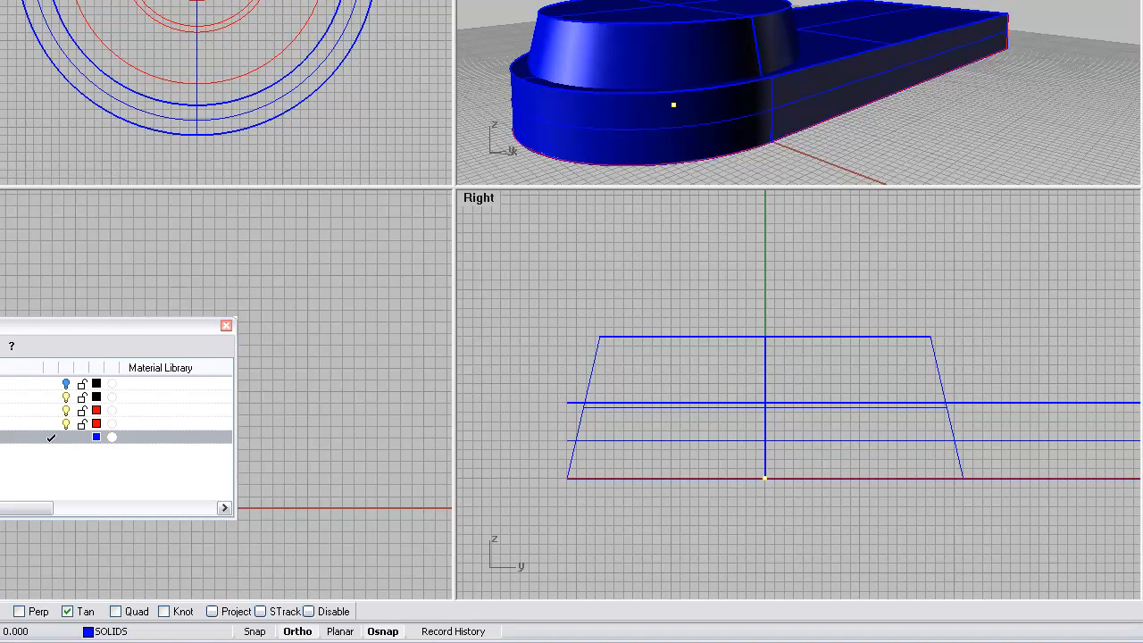
pyautogui.click(241, 27)
pyautogui.click(253, 67)
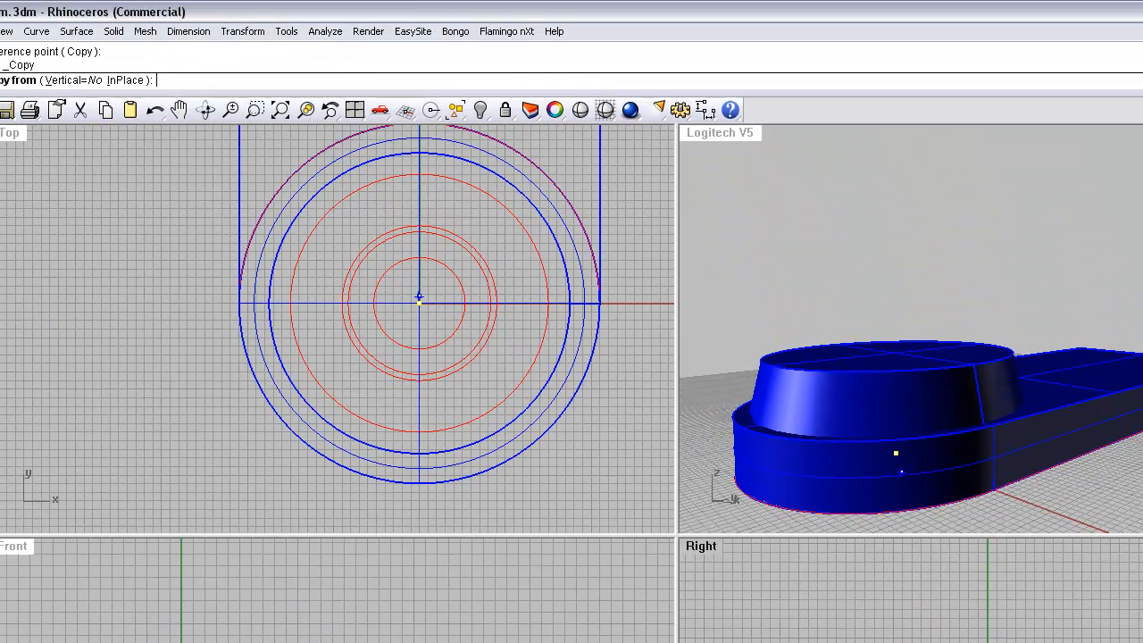
pyautogui.click(418, 304)
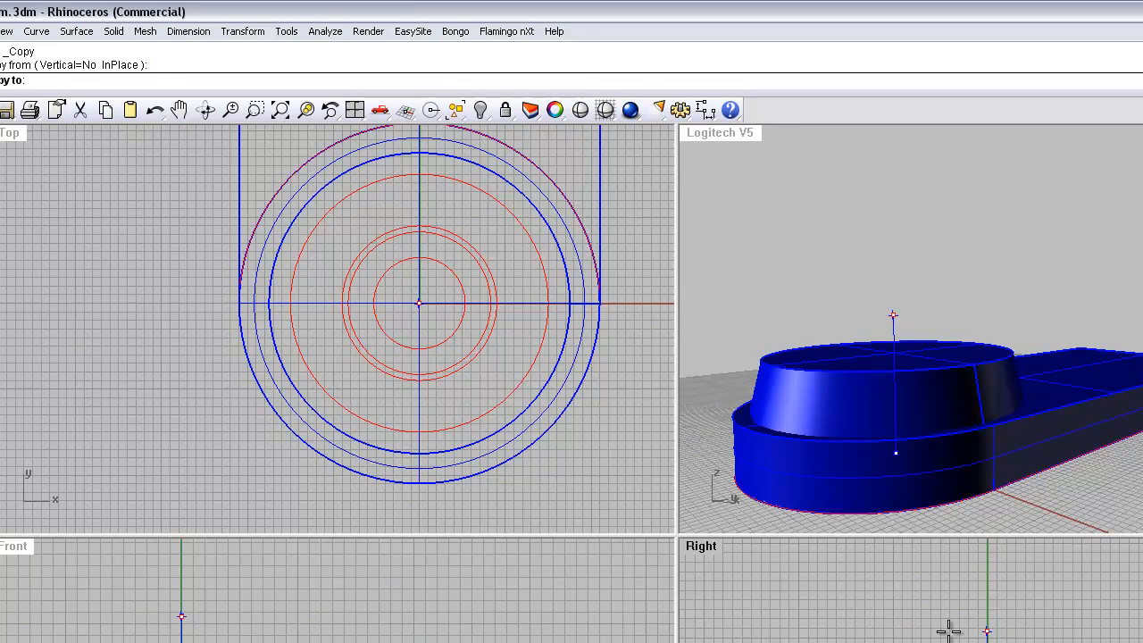
pyautogui.write('25')
pyautogui.press('Return')
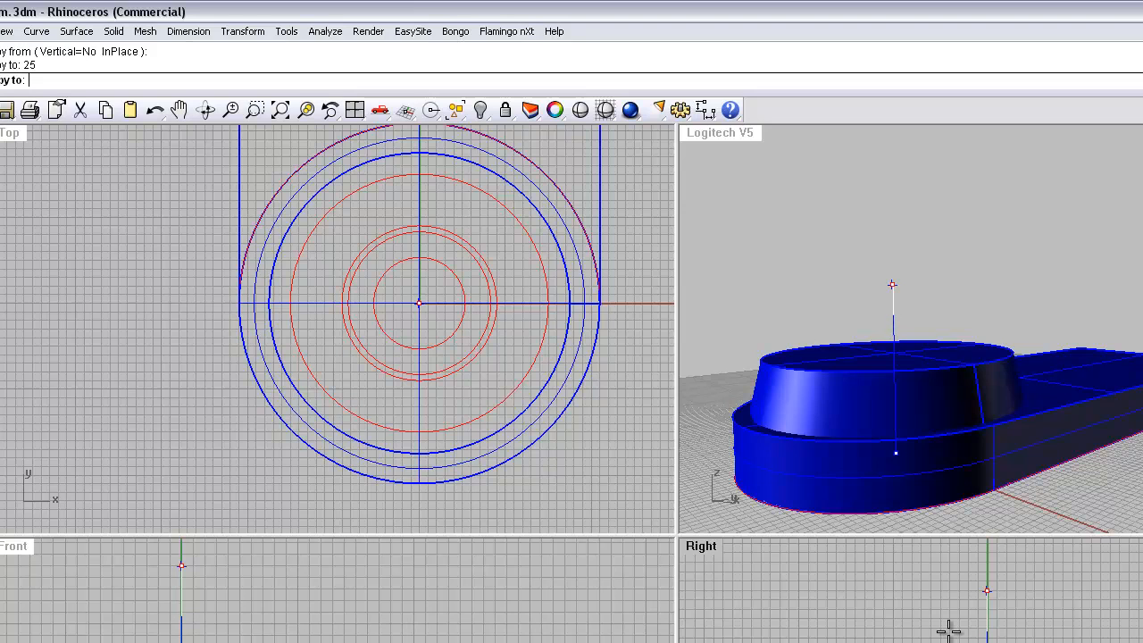
pyautogui.write('15')
pyautogui.press('Return')
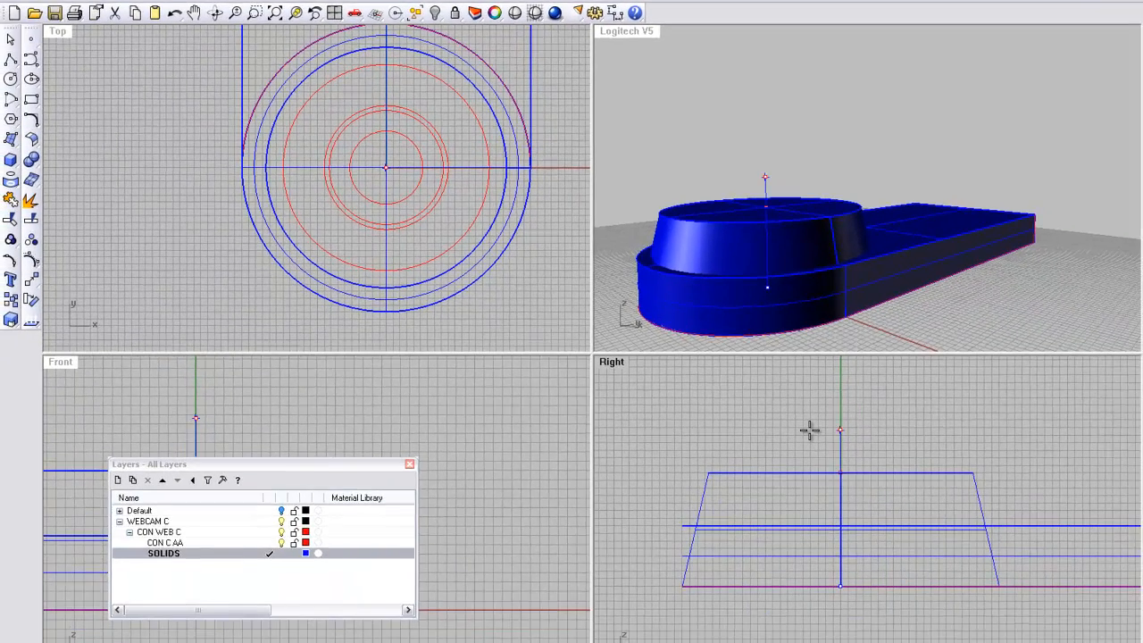
pyautogui.click(803, 473)
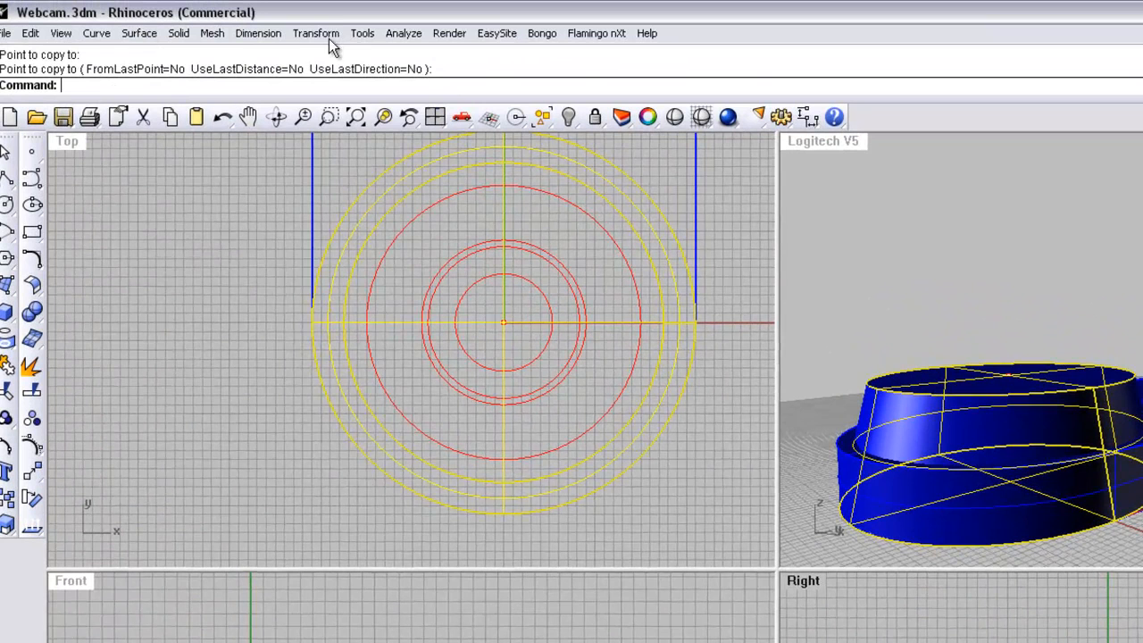
# Scale the truncated cone in one direction from its top centre point, raising its base centre to the midpoint of the cone's axis
pyautogui.click(322, 35)
pyautogui.moveTo(375, 117)
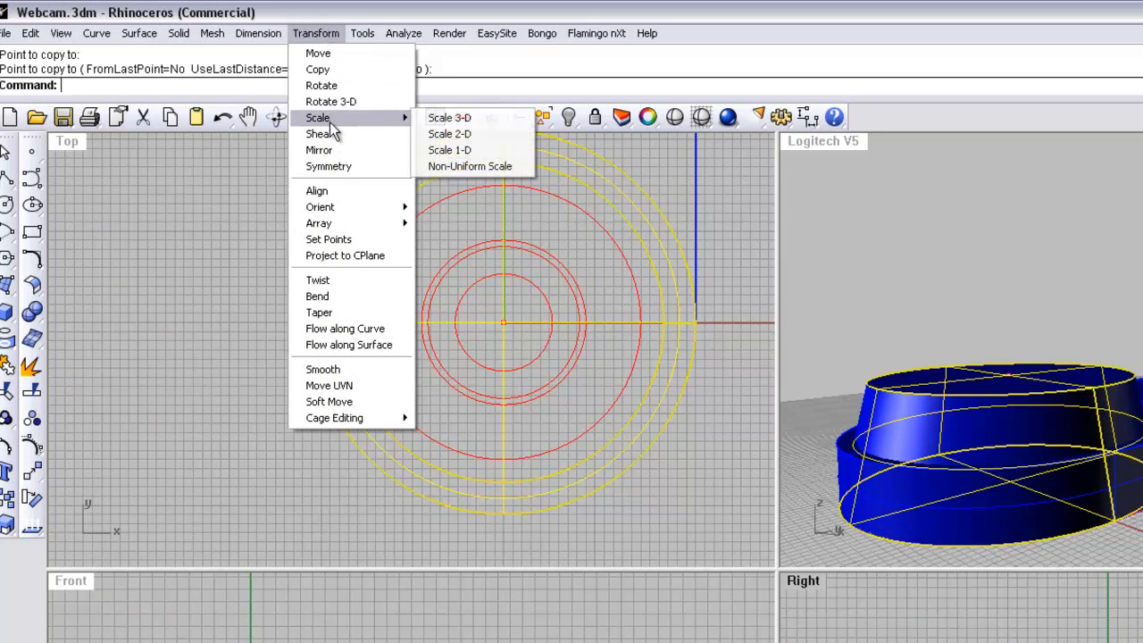
pyautogui.click(459, 150)
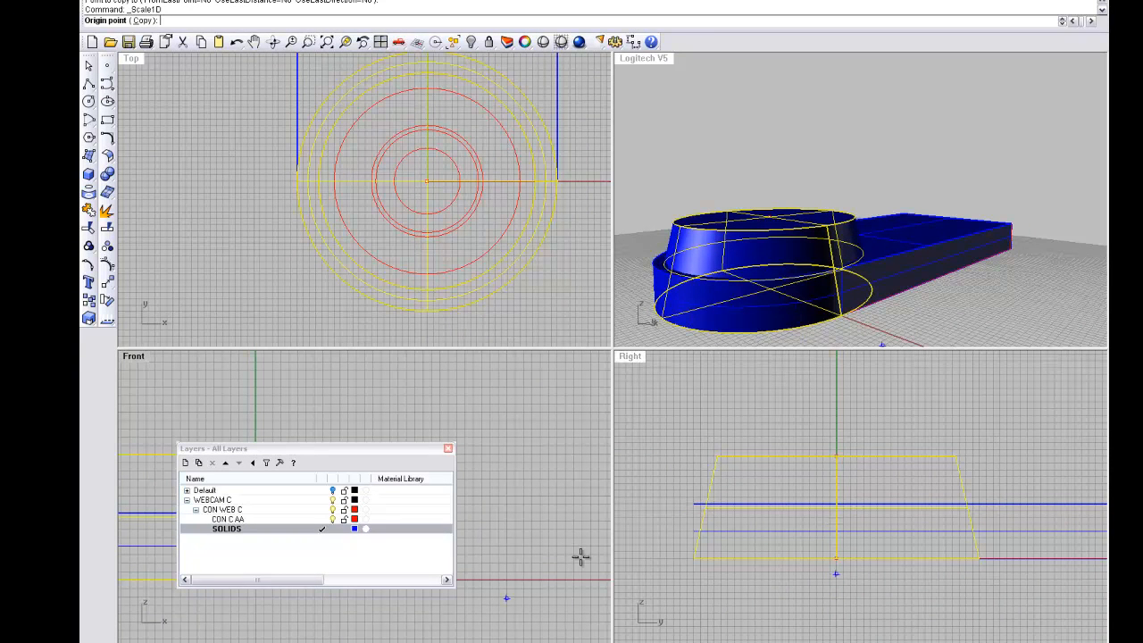
pyautogui.click(836, 457)
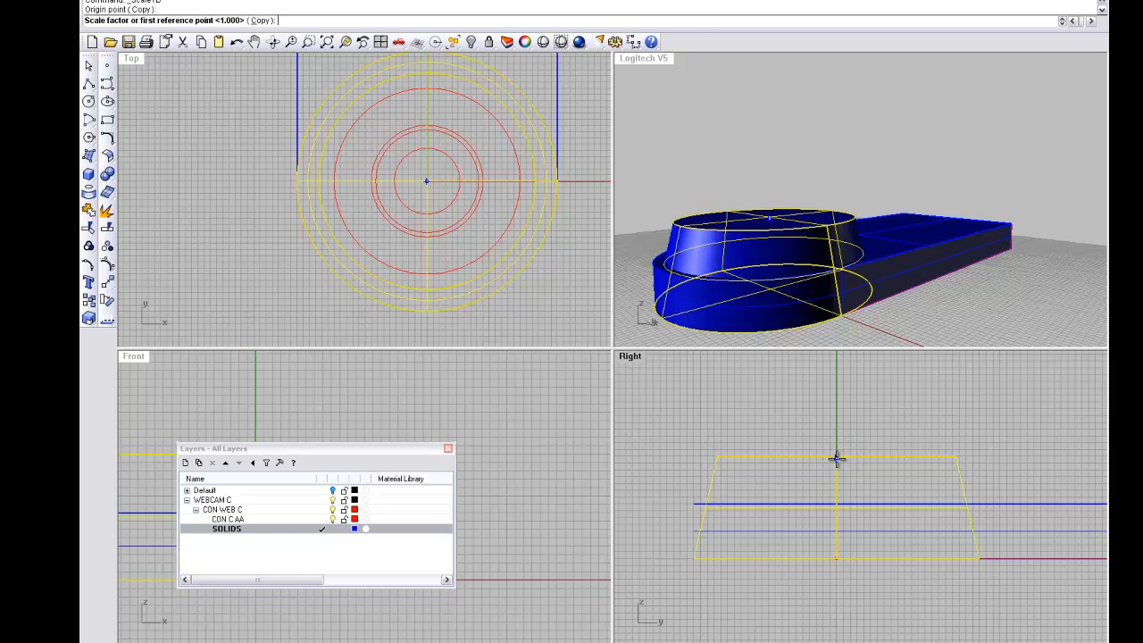
pyautogui.click(834, 559)
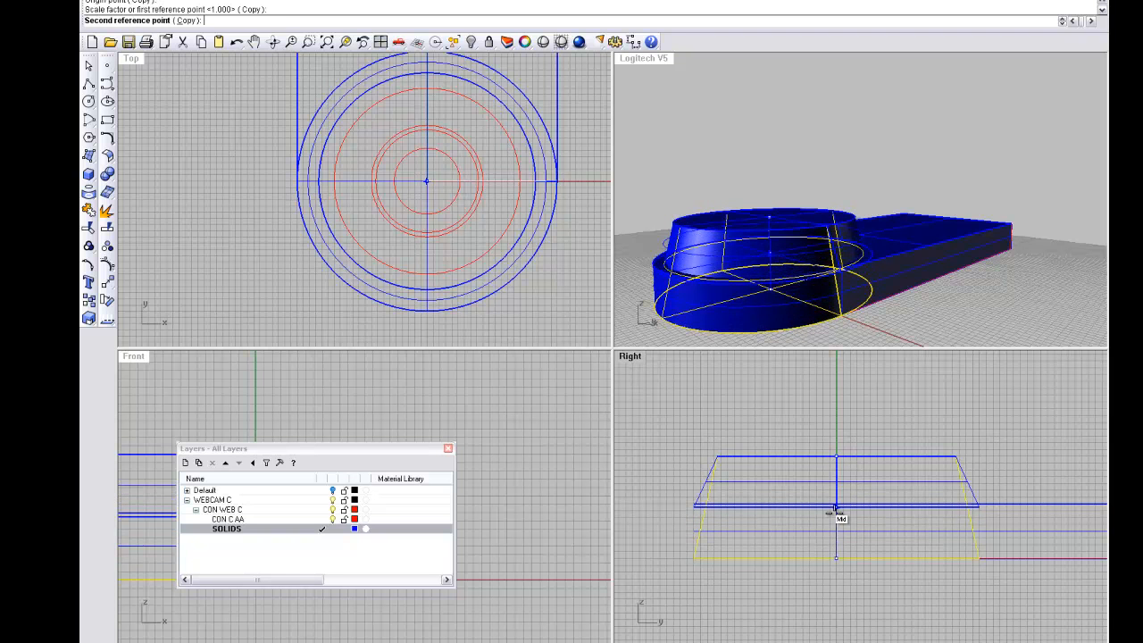
pyautogui.scroll(6, 835, 507)
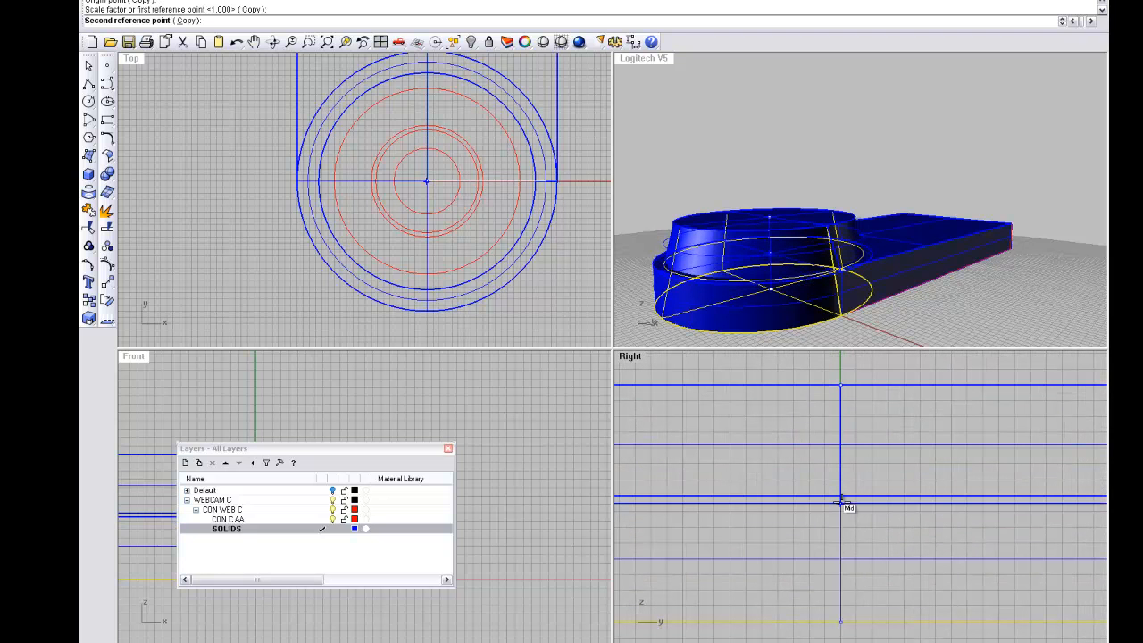
pyautogui.click(839, 505)
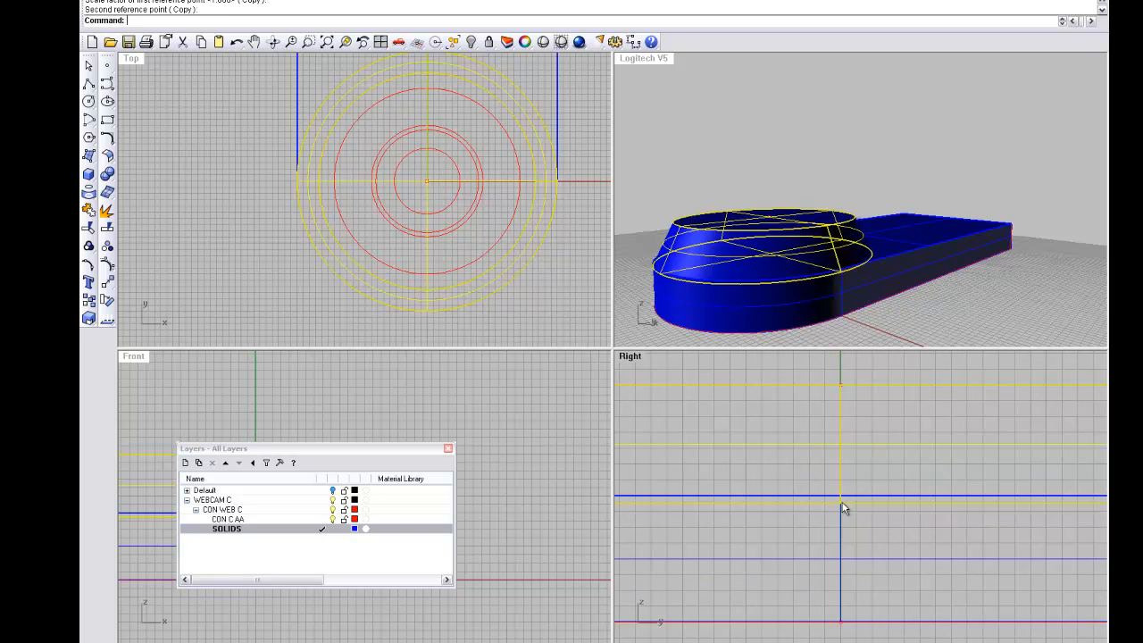
pyautogui.moveTo(744, 248); pyautogui.dragTo(772, 281, button='right')
pyautogui.scroll(-7, 750, 266)
pyautogui.scroll(7, 740, 282)
pyautogui.scroll(3, 725, 280)
pyautogui.press('Escape')
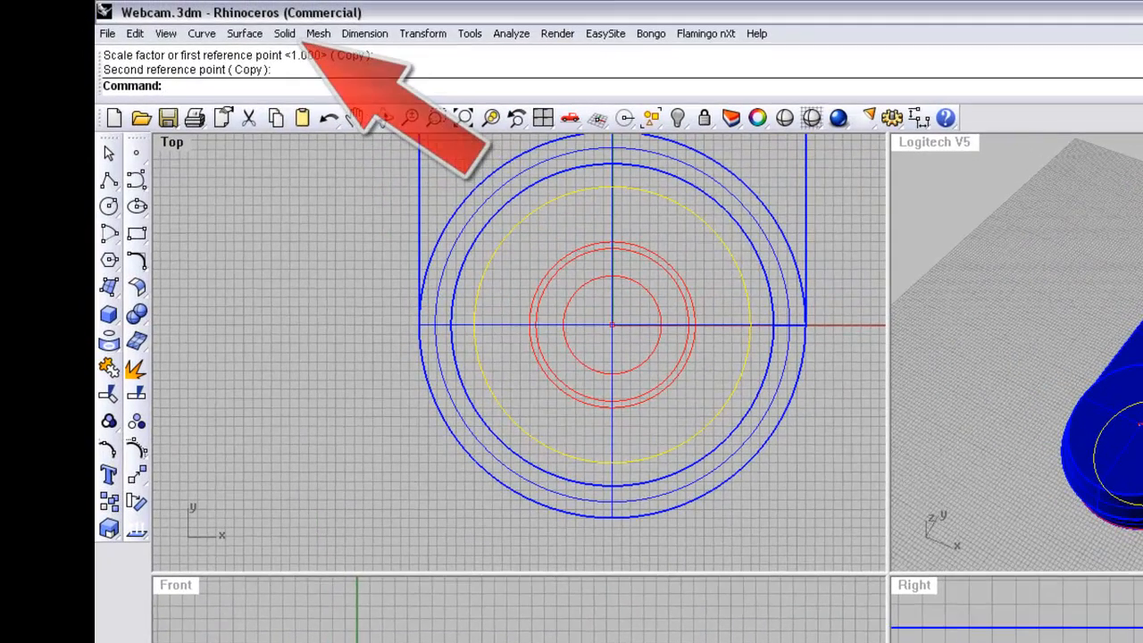
# On layer CON C AA, extrude the largest red circle straight into a capped solid cylinder and lower it so it still rises above the cone
pyautogui.click(285, 34)
pyautogui.moveTo(354, 299)
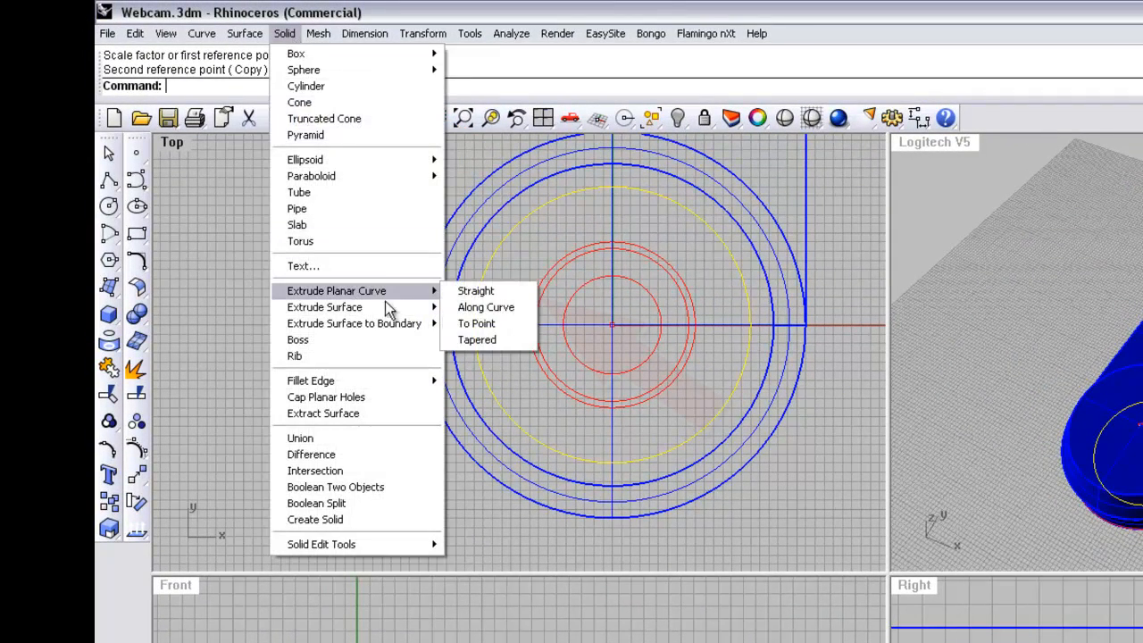
pyautogui.click(477, 289)
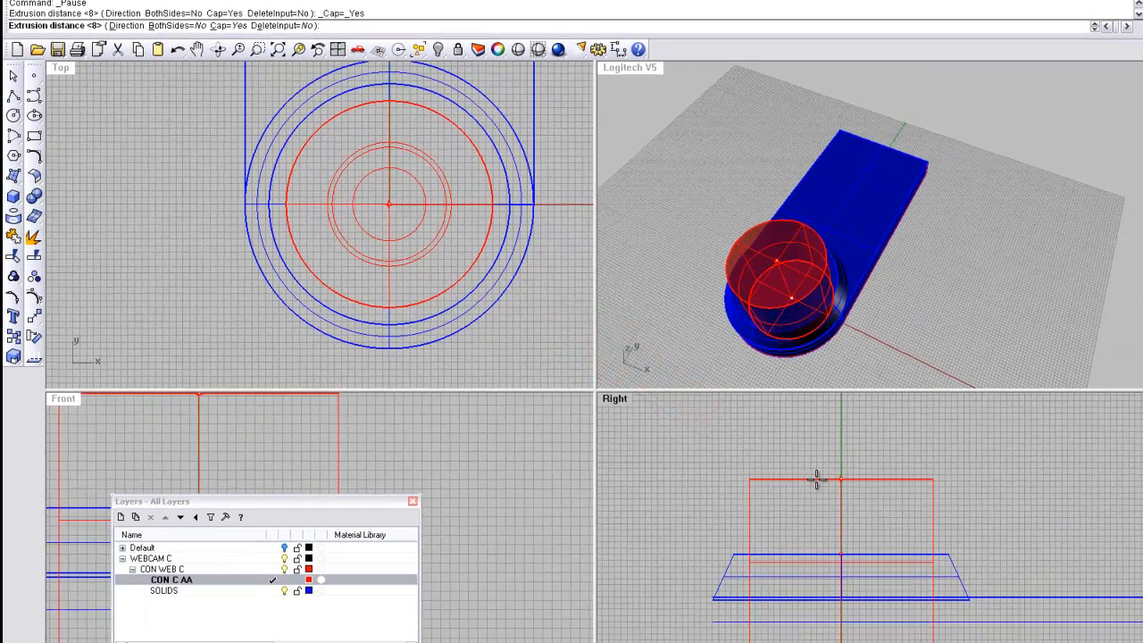
pyautogui.click(816, 481)
pyautogui.moveTo(815, 479); pyautogui.dragTo(814, 507)
# Subtract the red cylinder from the truncated cone with a Boolean difference
pyautogui.moveTo(780, 345); pyautogui.dragTo(763, 313, button='right')
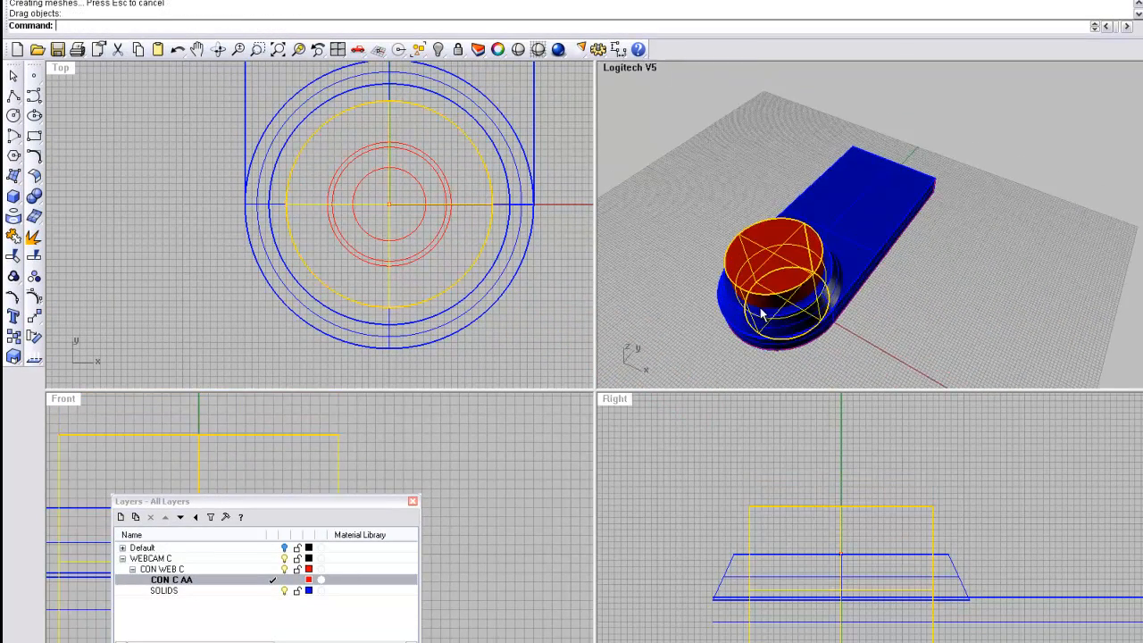
pyautogui.scroll(2, 801, 301)
pyautogui.click(844, 280)
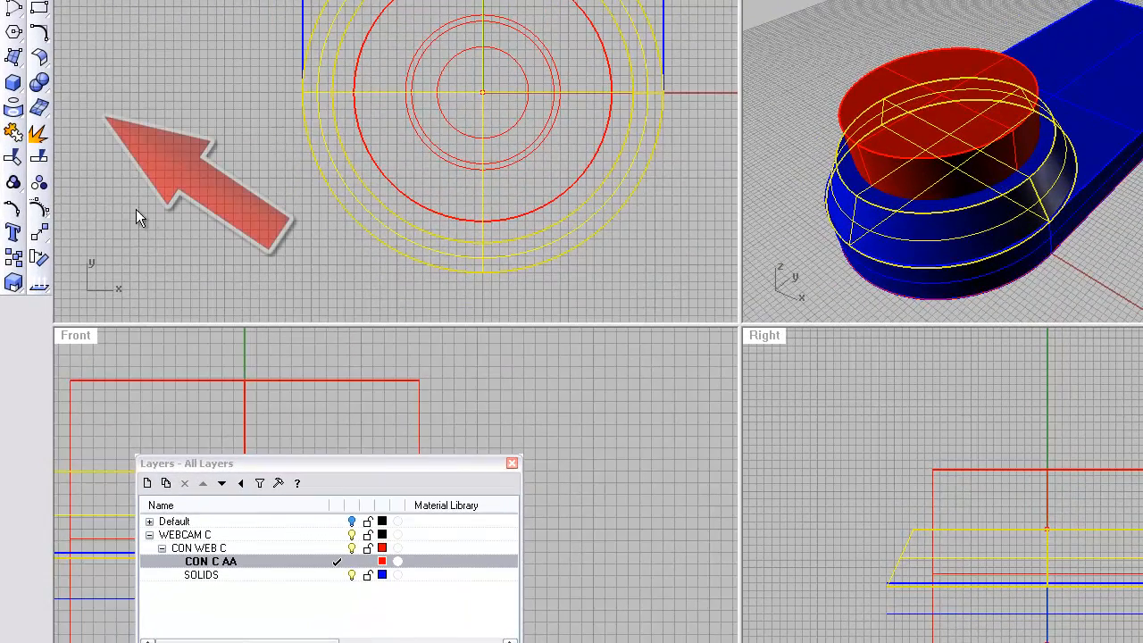
pyautogui.click(38, 86)
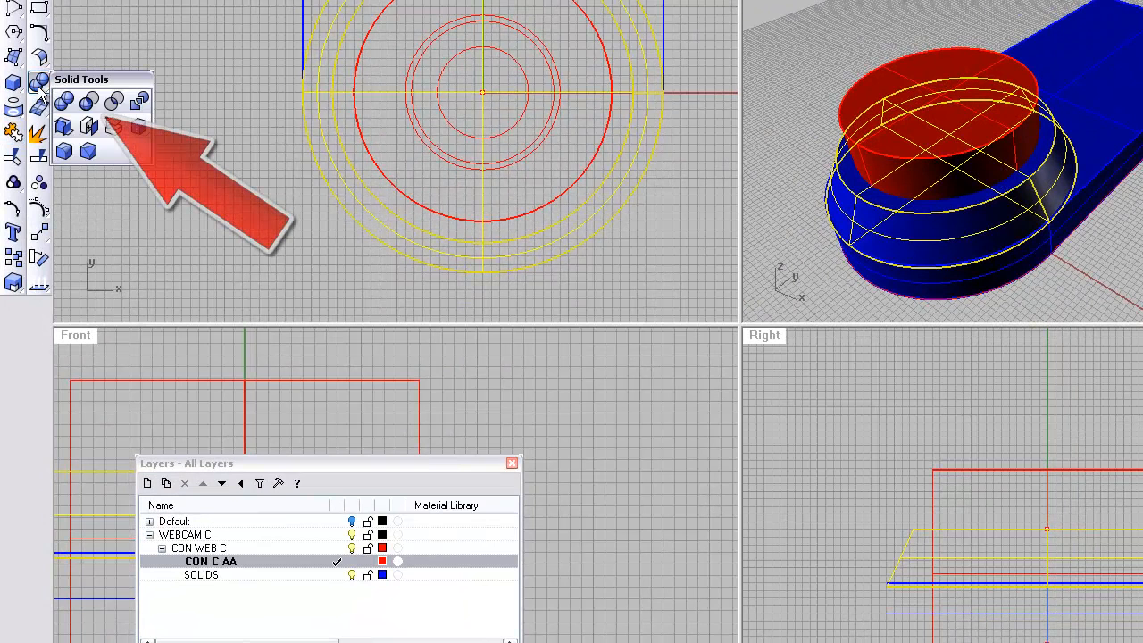
pyautogui.click(90, 103)
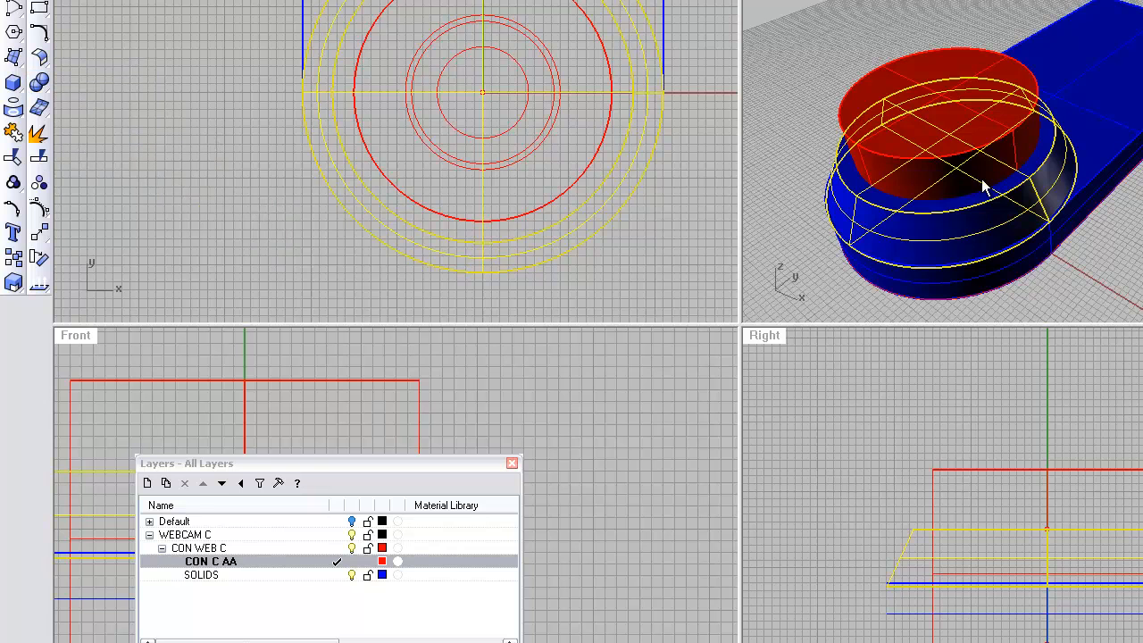
pyautogui.click(903, 69)
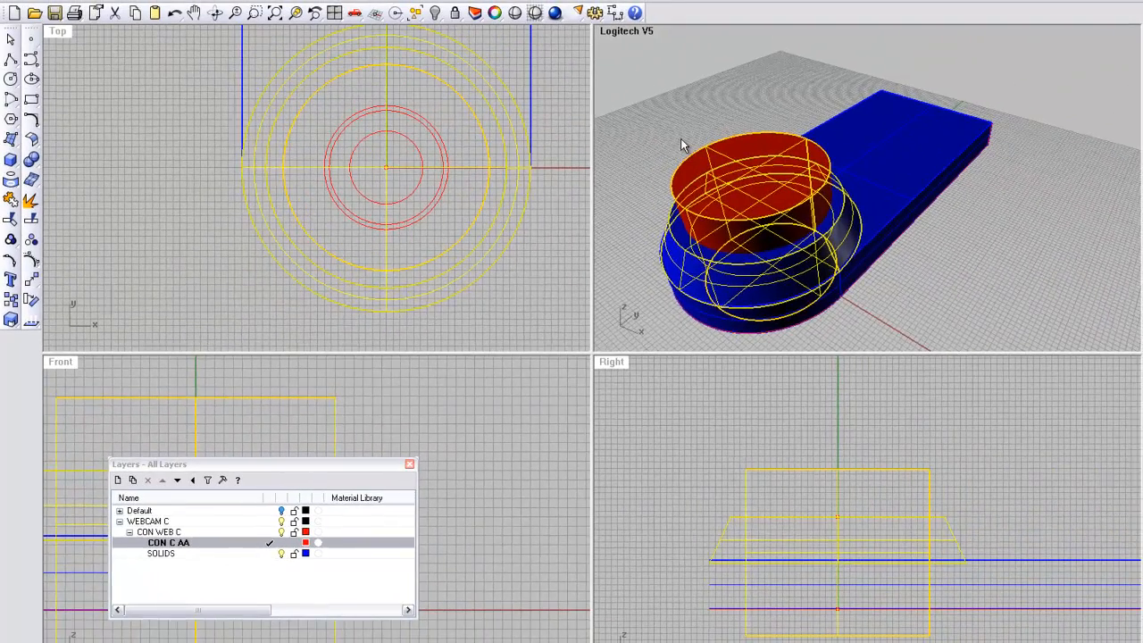
pyautogui.press('Return')
# Make a smaller concentric copy of the recess circle with Scale 2D about the common centre, keeping it outside the inner red circles
pyautogui.moveTo(681, 139); pyautogui.dragTo(775, 244, button='right')
pyautogui.scroll(5, 766, 223)
pyautogui.scroll(-5, 767, 217)
pyautogui.scroll(5, 762, 226)
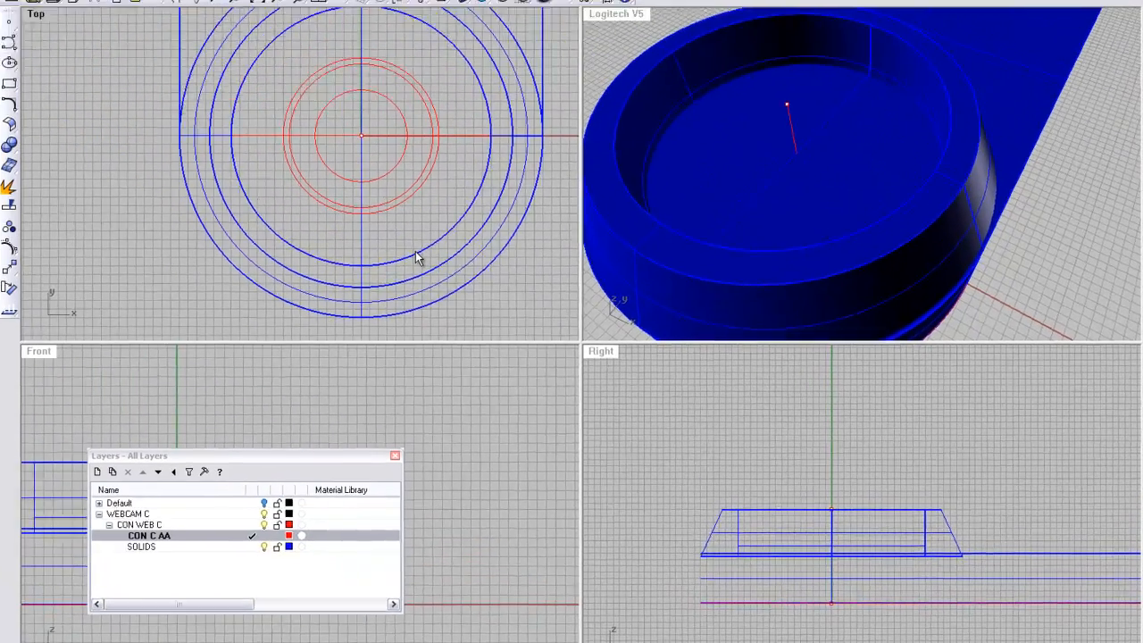
pyautogui.click(257, 104)
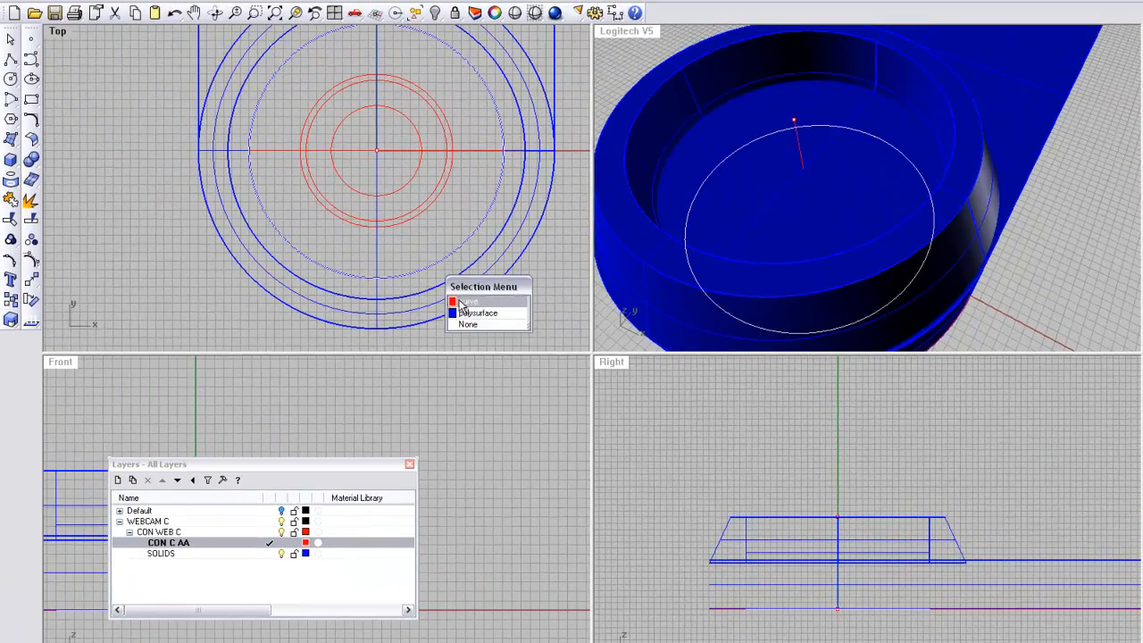
pyautogui.click(461, 303)
pyautogui.moveTo(435, 209); pyautogui.dragTo(406, 234, button='right')
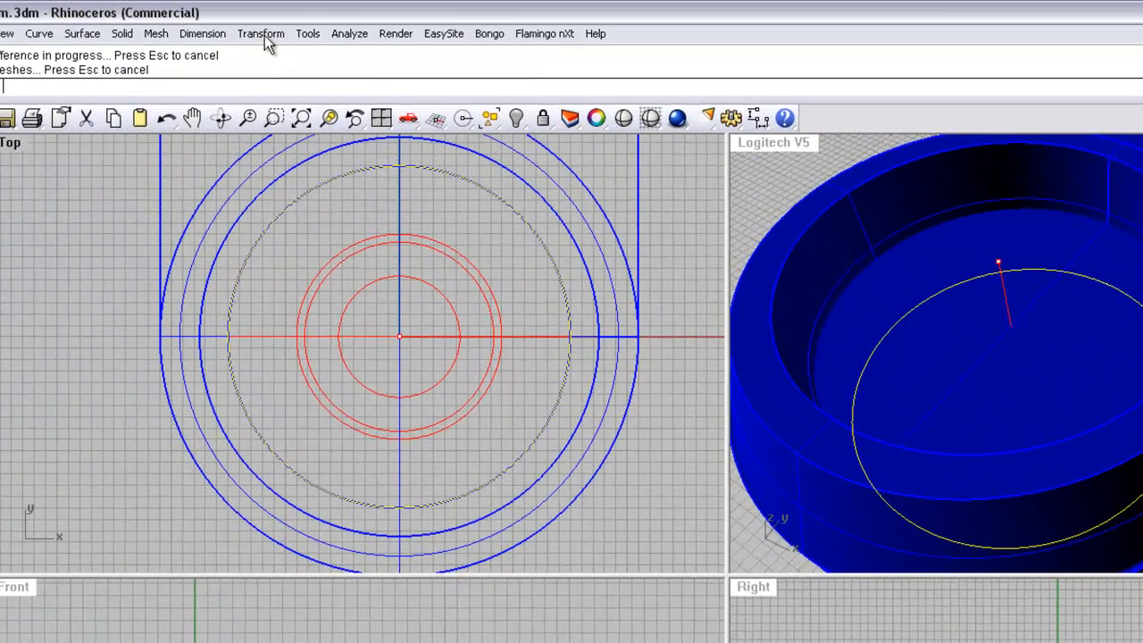
pyautogui.click(264, 35)
pyautogui.moveTo(267, 121)
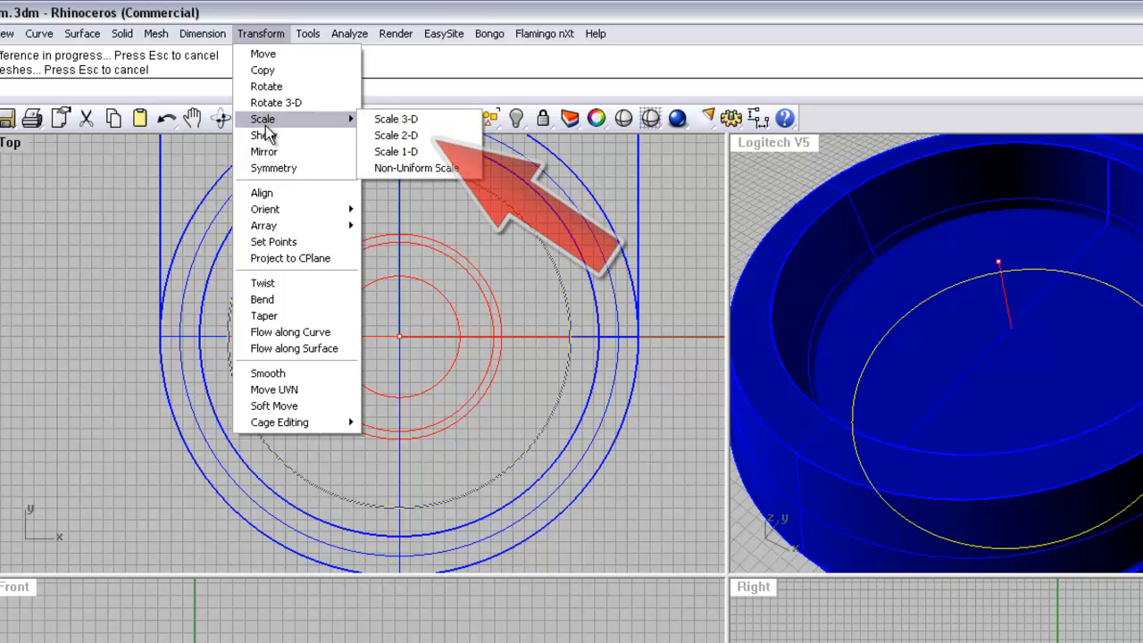
pyautogui.click(398, 136)
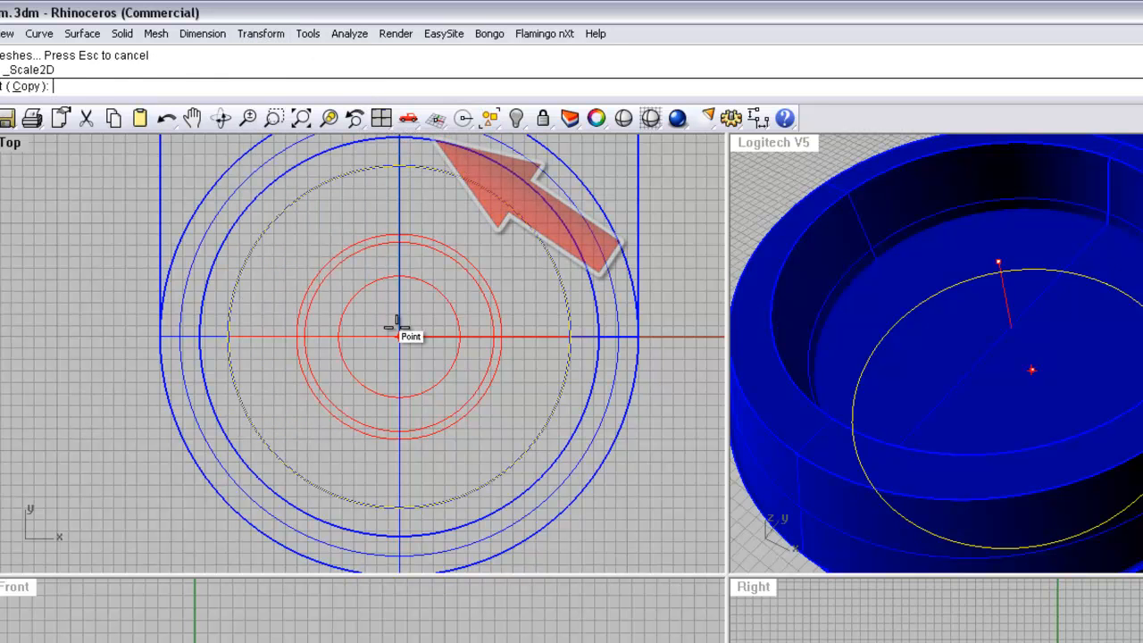
pyautogui.click(398, 331)
pyautogui.moveTo(494, 327); pyautogui.dragTo(322, 319, button='right')
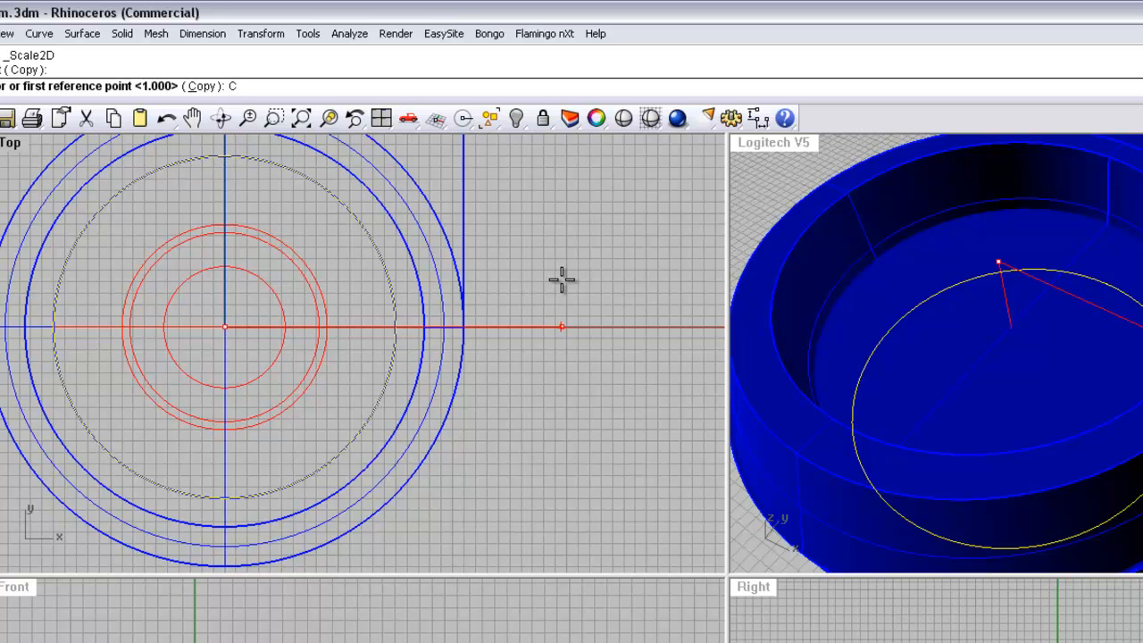
pyautogui.write('C')
pyautogui.press('Return')
pyautogui.click(560, 279)
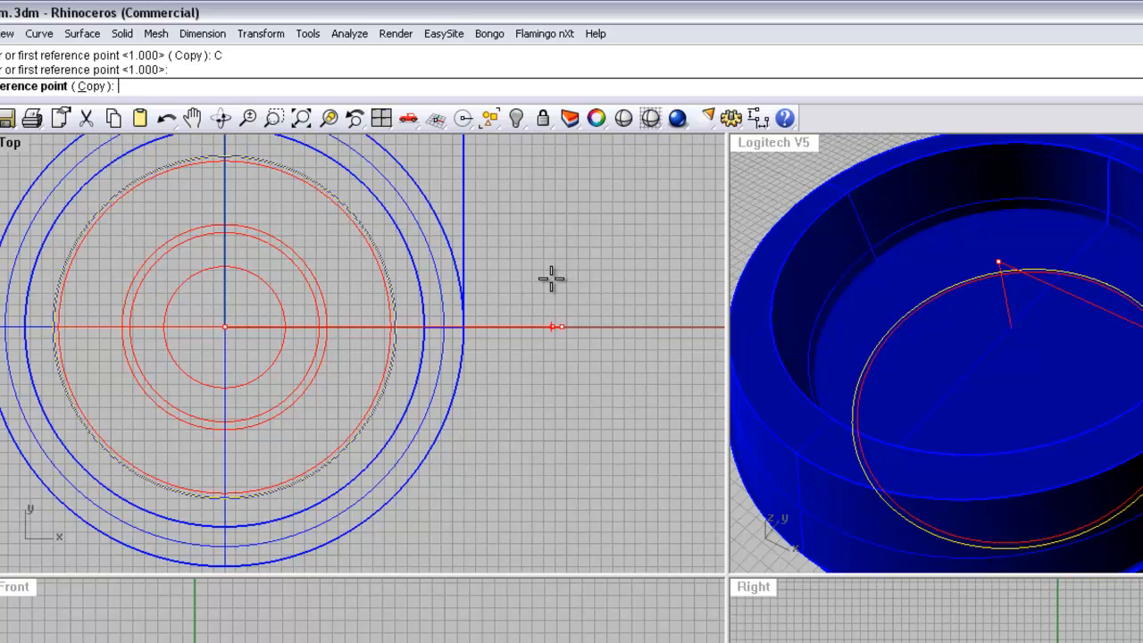
pyautogui.click(493, 289)
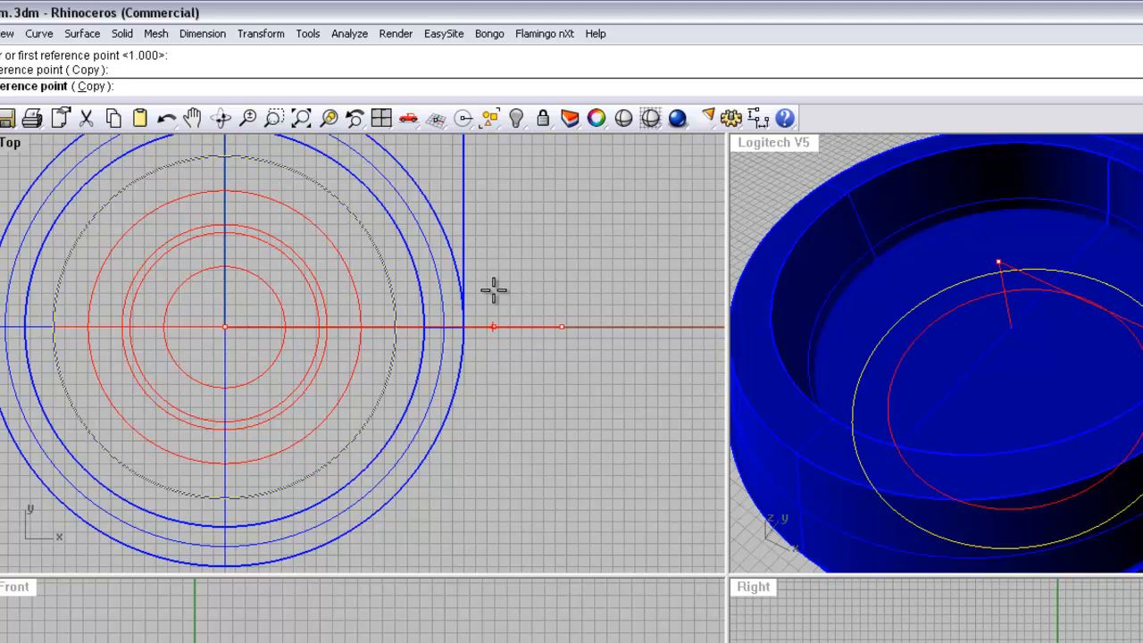
pyautogui.press('Return')
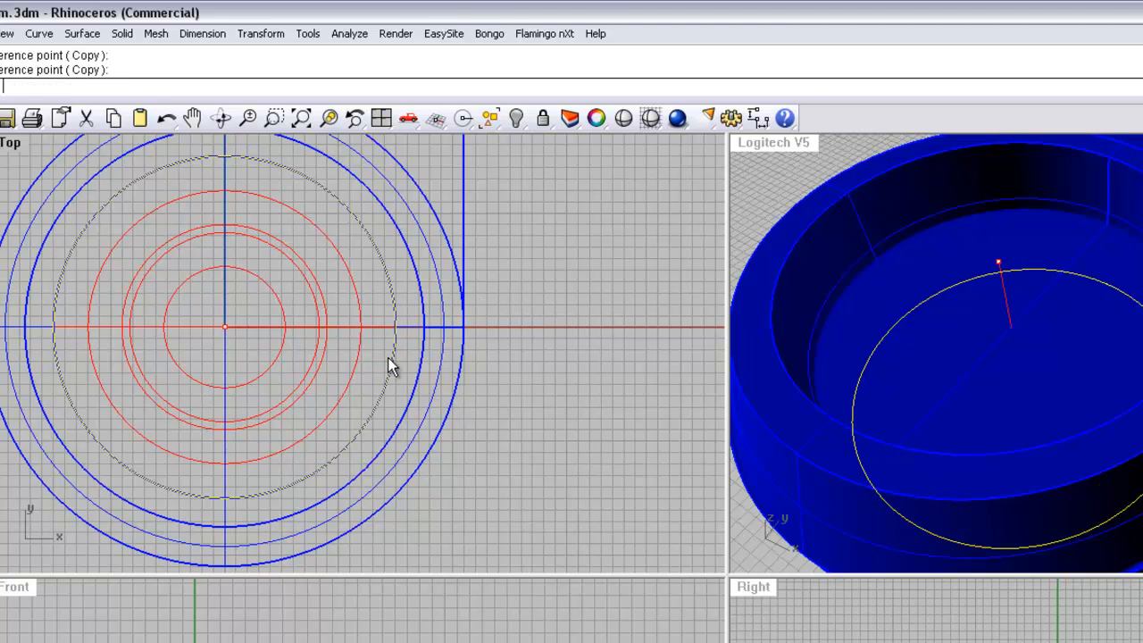
# Scale the recess circle slightly smaller with Scale 2D about the common centre, leaving a narrow gap to the recess wall
pyautogui.click(384, 359)
pyautogui.click(451, 409)
pyautogui.rightClick(549, 274)
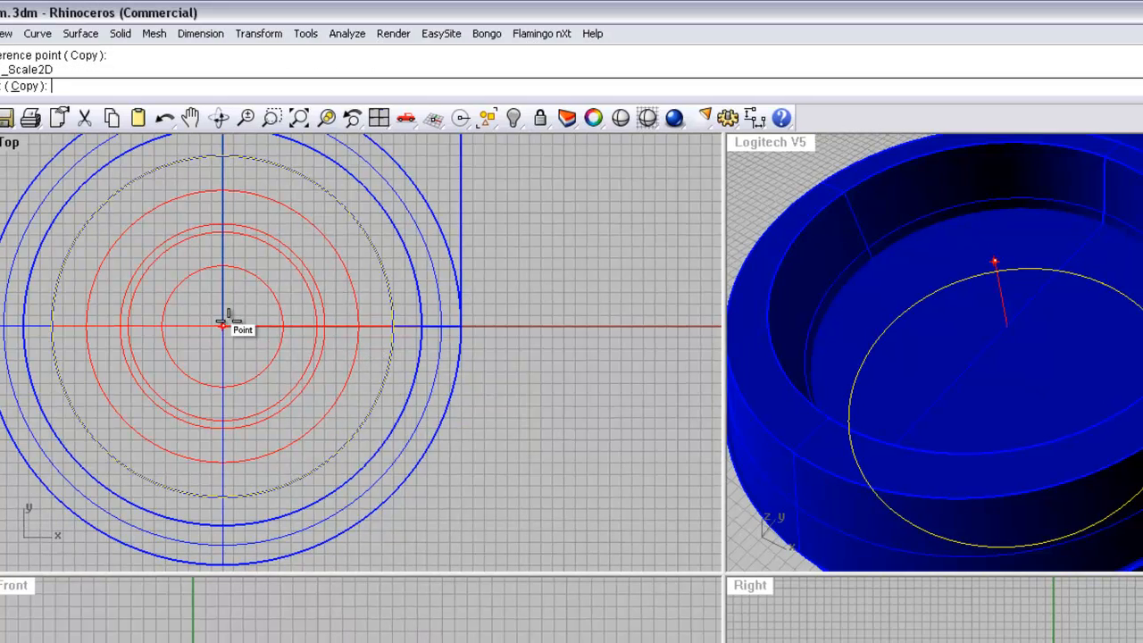
pyautogui.click(226, 326)
pyautogui.click(469, 250)
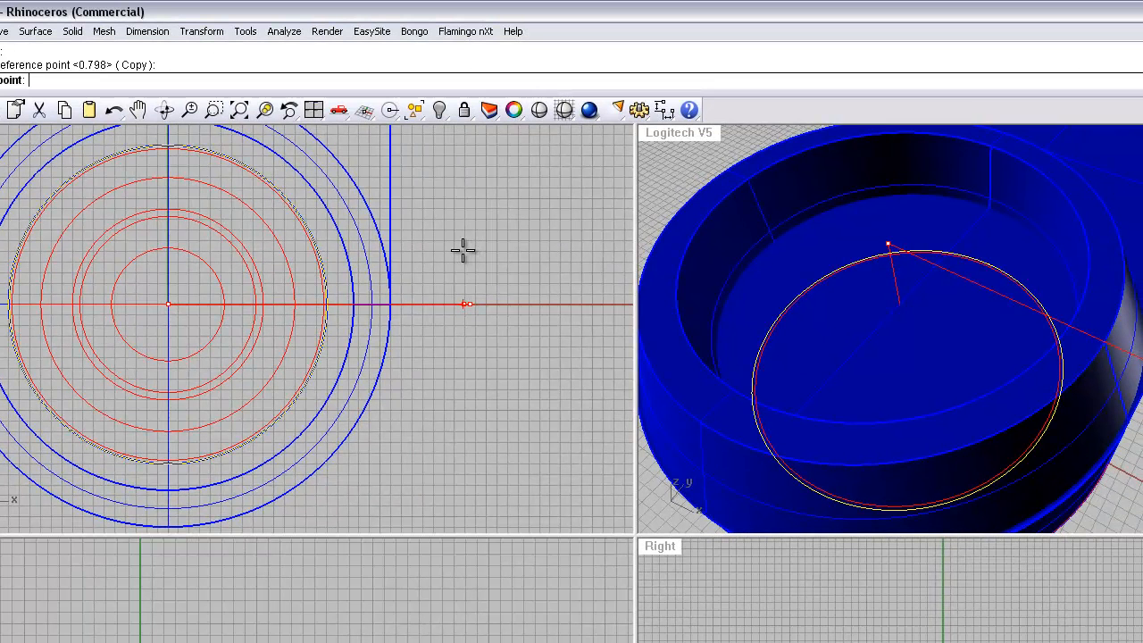
pyautogui.click(462, 250)
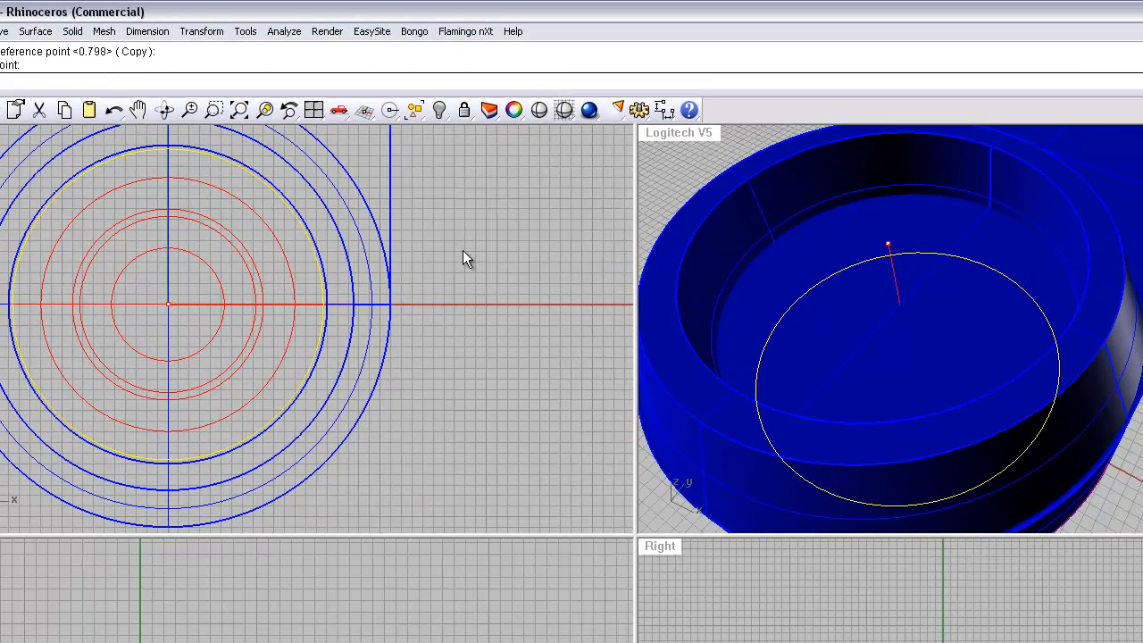
# On layer SOLIDS, extrude the reduced recess circle and the next smaller concentric circle straight into a capped ring
pyautogui.click(294, 330)
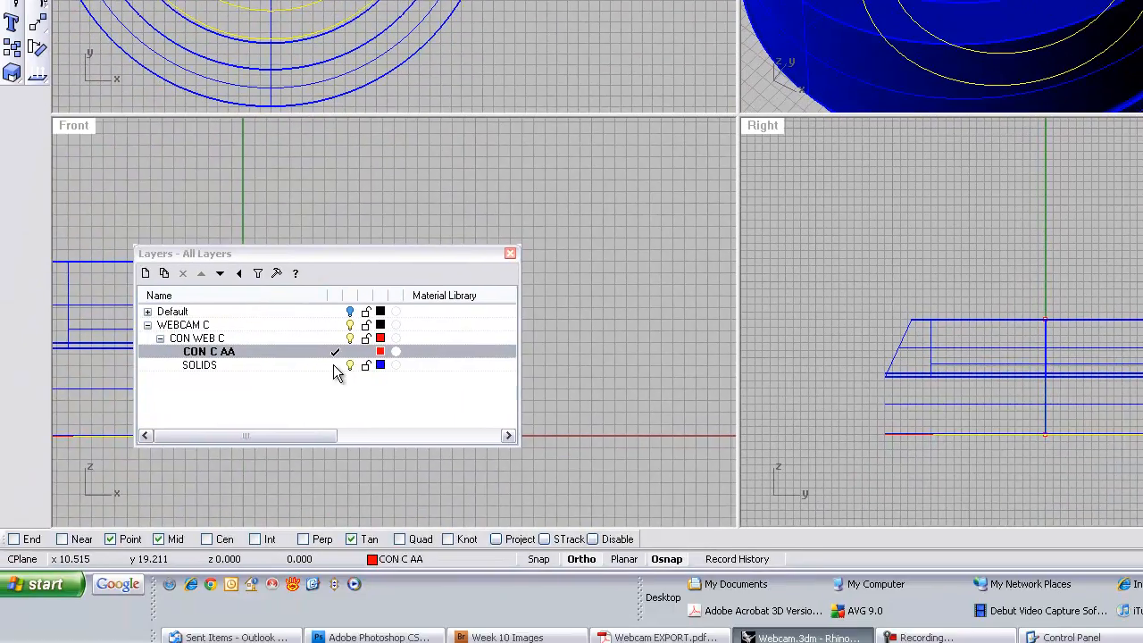
pyautogui.click(336, 358)
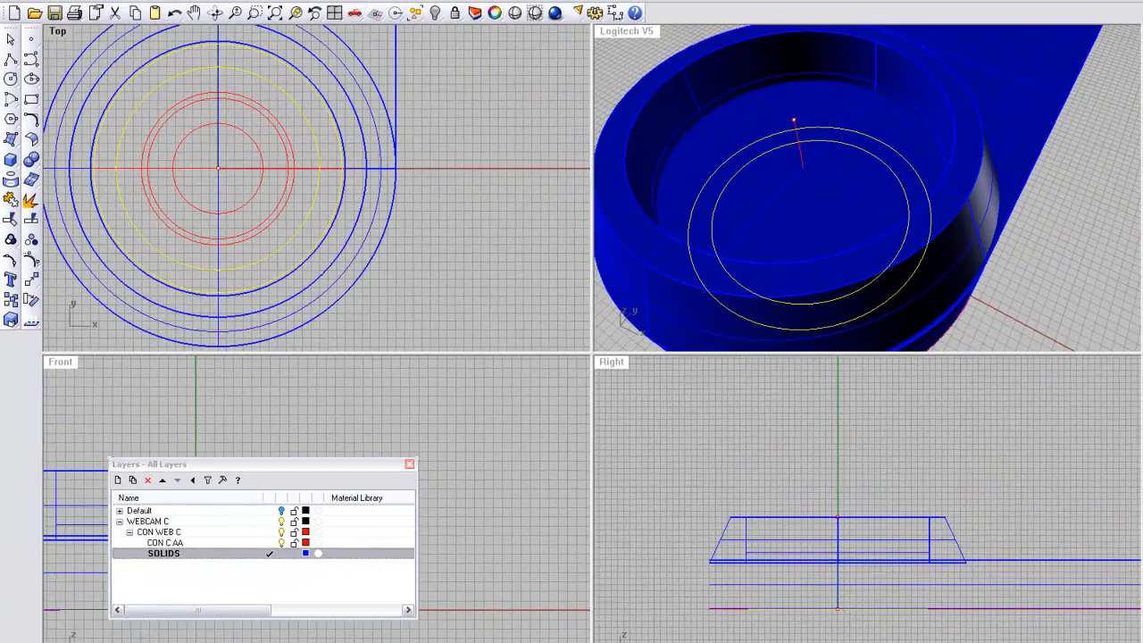
pyautogui.click(146, 2)
pyautogui.moveTo(215, 142)
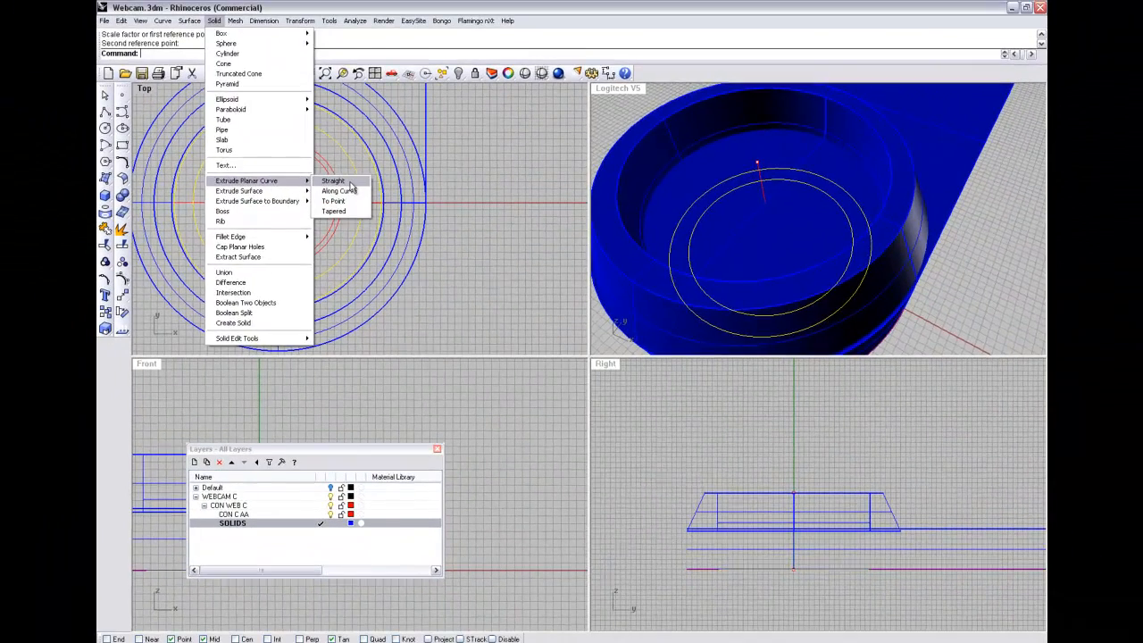
pyautogui.click(284, 142)
pyautogui.scroll(4, 740, 563)
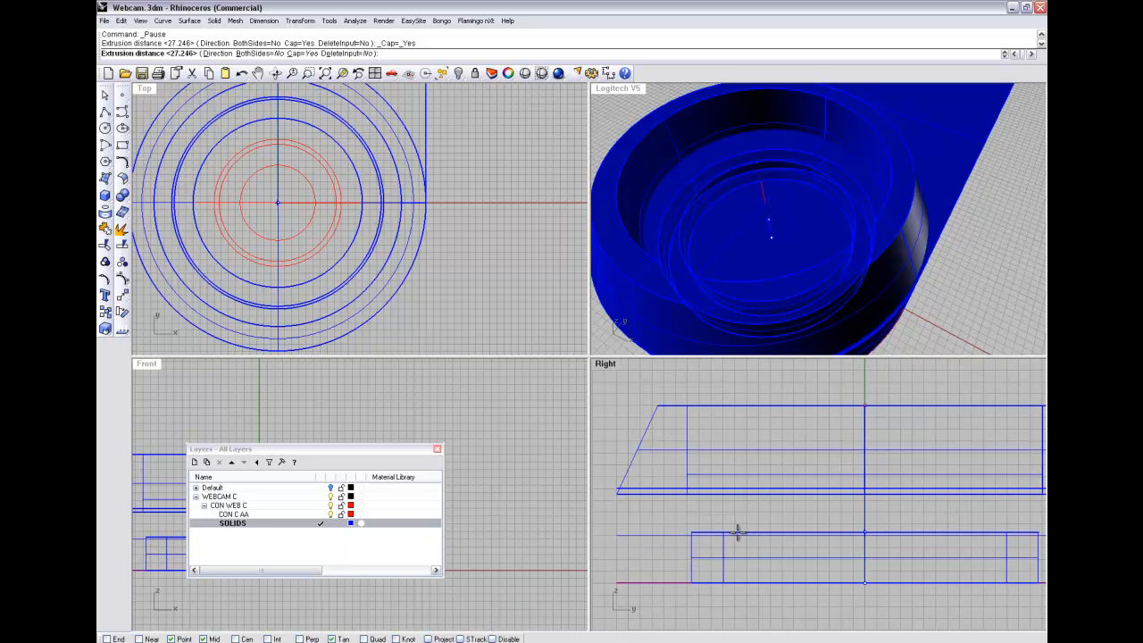
pyautogui.click(737, 533)
# Raise the ring vertically into the cone's recess until its upper face sits just above the cone's top
pyautogui.moveTo(727, 563); pyautogui.dragTo(721, 434)
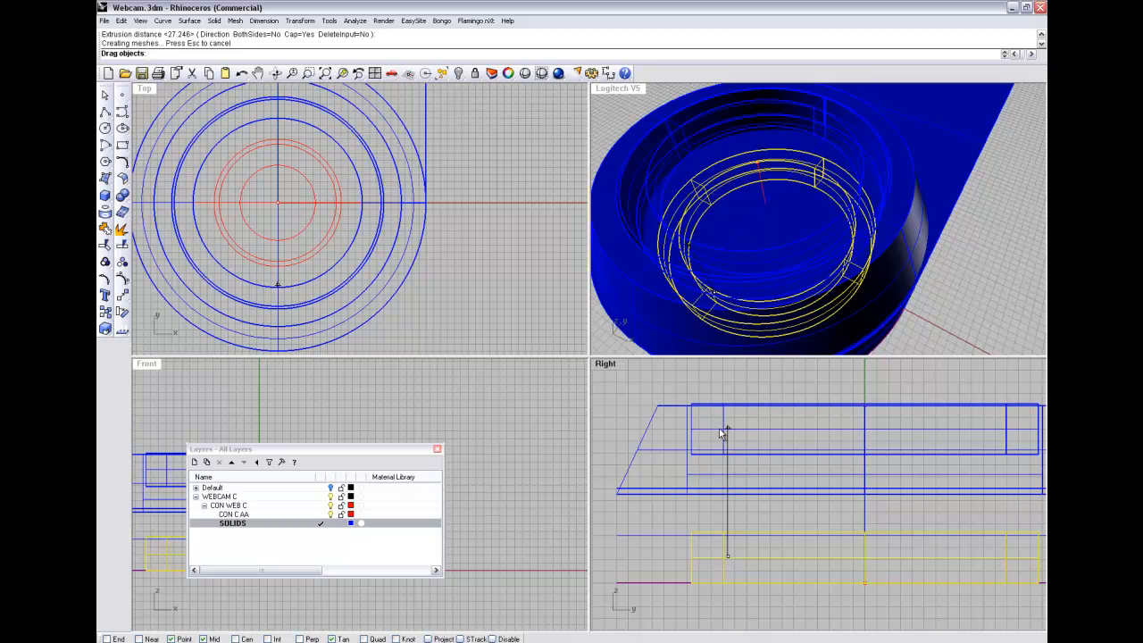
pyautogui.moveTo(721, 434); pyautogui.dragTo(722, 435)
pyautogui.press('Escape')
pyautogui.moveTo(817, 203); pyautogui.dragTo(720, 238, button='right')
pyautogui.click(715, 281)
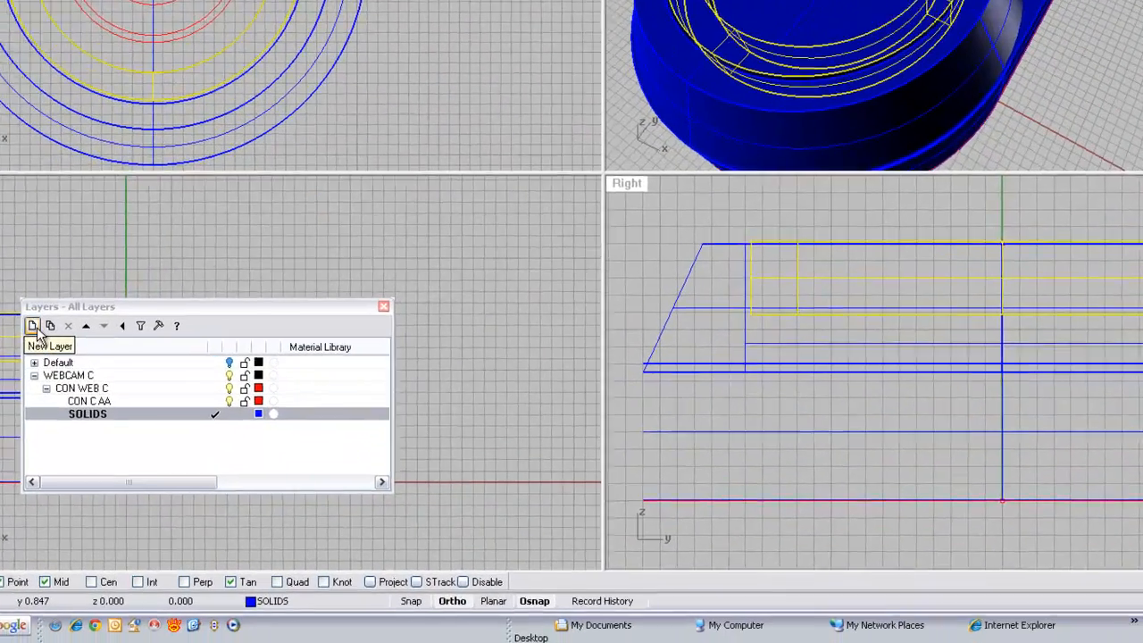
# Create a new layer named SOLIDS 2 and set its colour to Purple
pyautogui.click(195, 463)
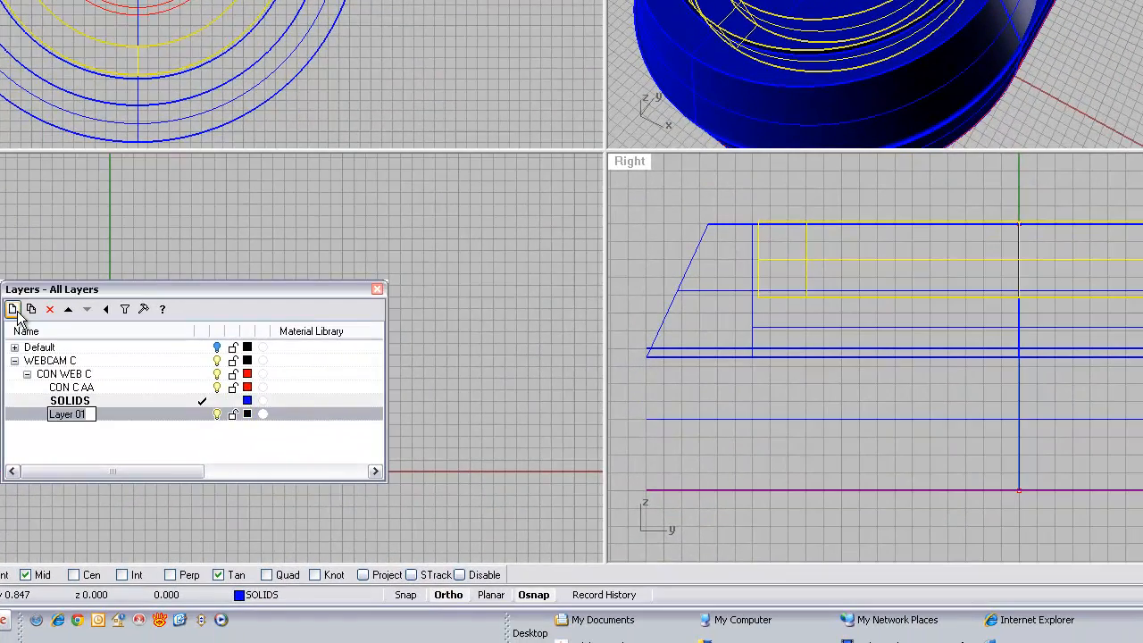
pyautogui.write('SOLIDS 2')
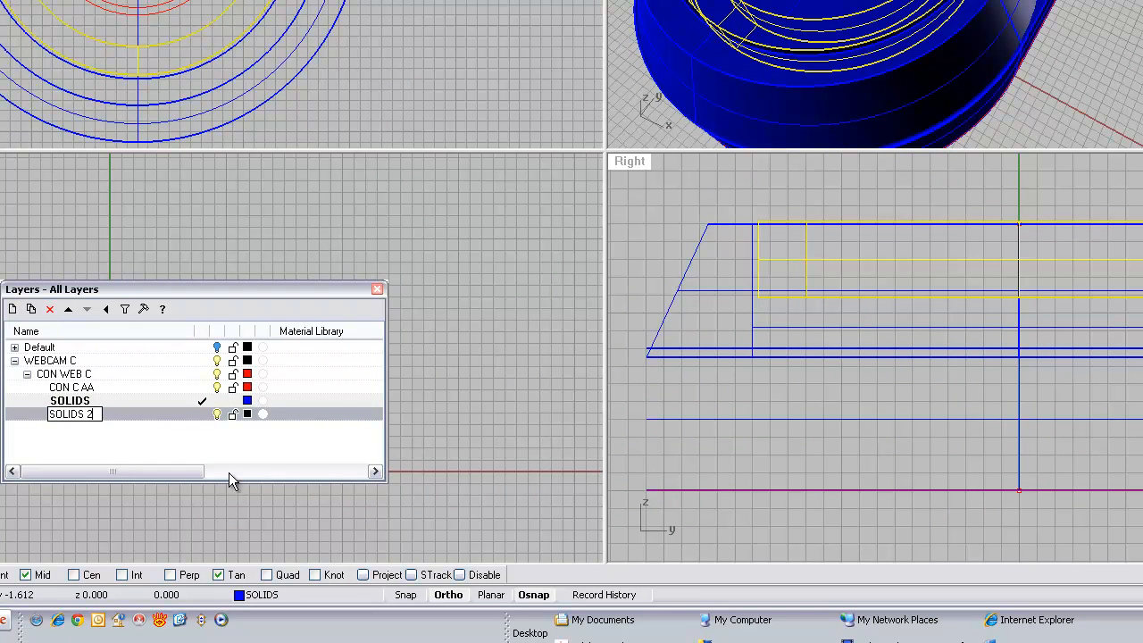
pyautogui.click(248, 415)
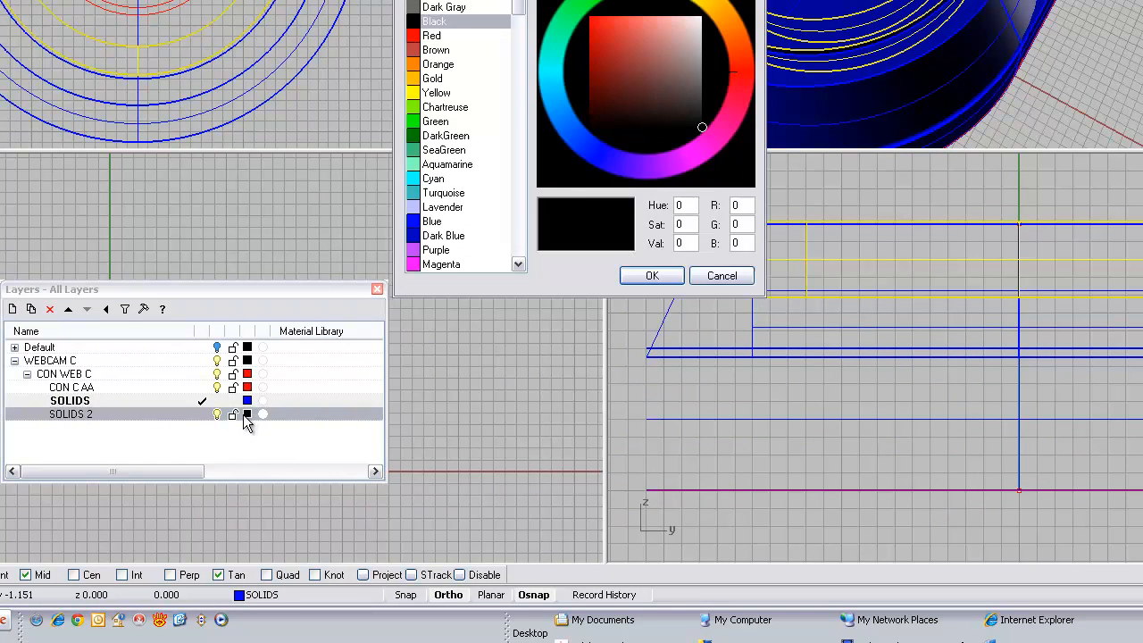
pyautogui.click(438, 251)
pyautogui.click(649, 276)
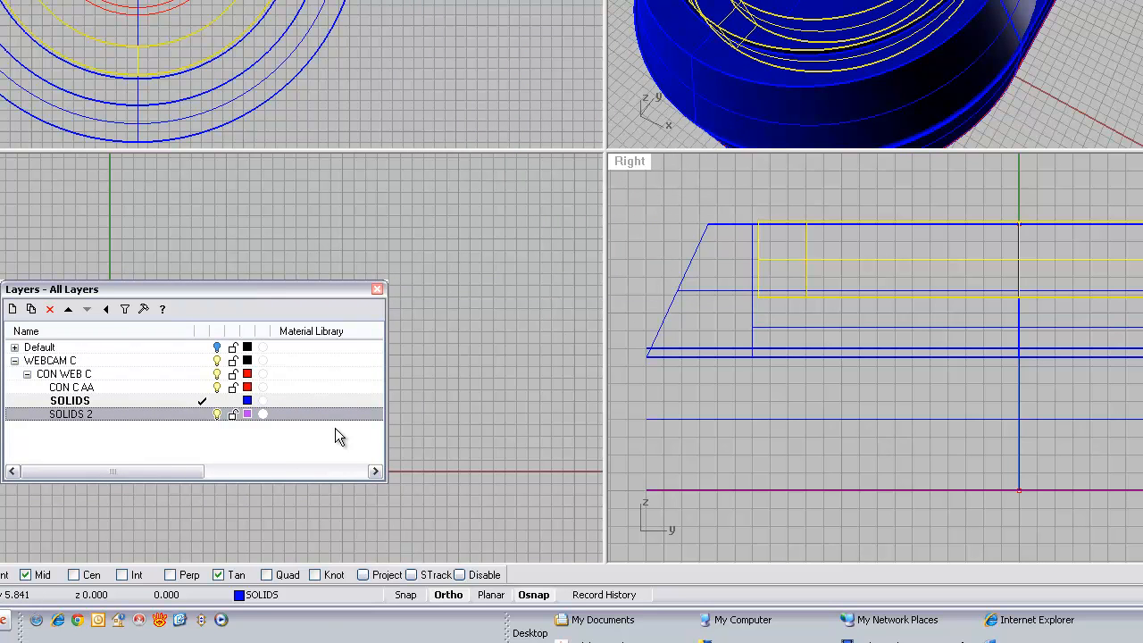
# Assign the raised ring to layer SOLIDS 2 and deselect it
pyautogui.rightClick(199, 425)
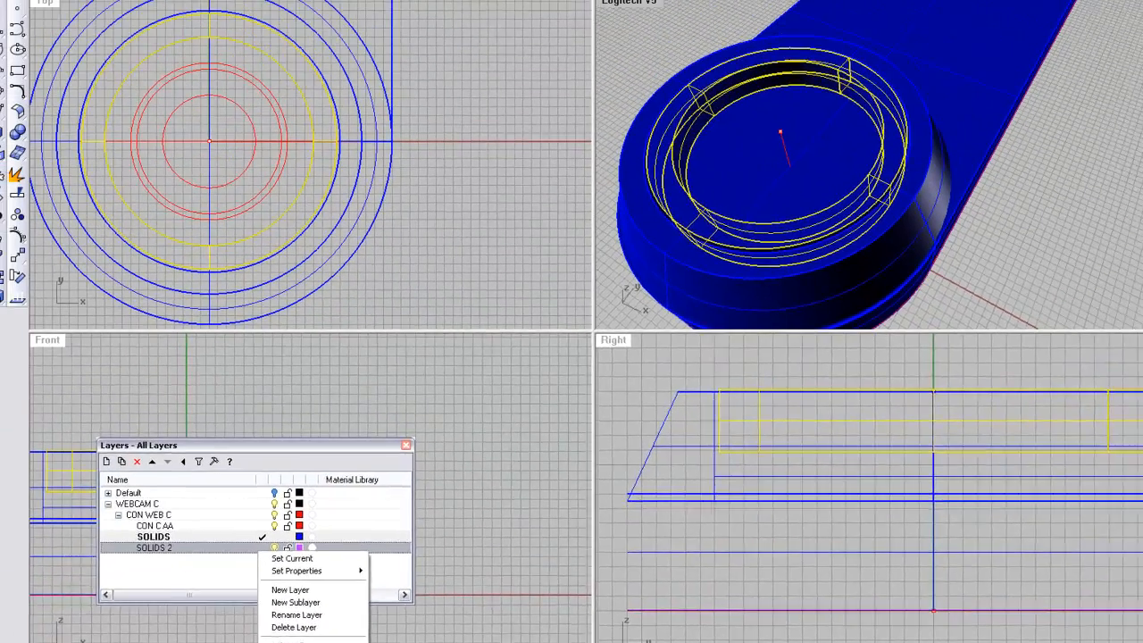
pyautogui.click(259, 587)
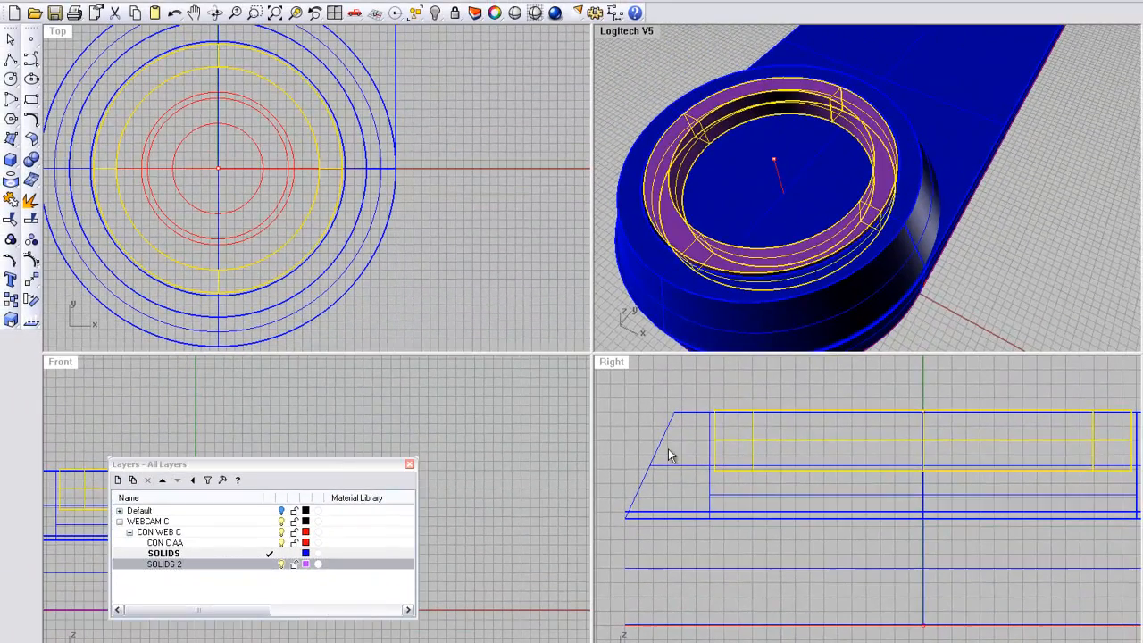
pyautogui.click(990, 309)
pyautogui.moveTo(830, 178)
pyautogui.mouseDown(button='right')
pyautogui.moveTo(822, 162)
pyautogui.moveTo(811, 186)
pyautogui.moveTo(926, 145)
pyautogui.moveTo(829, 161)
pyautogui.moveTo(829, 181)
pyautogui.mouseUp(button='right')
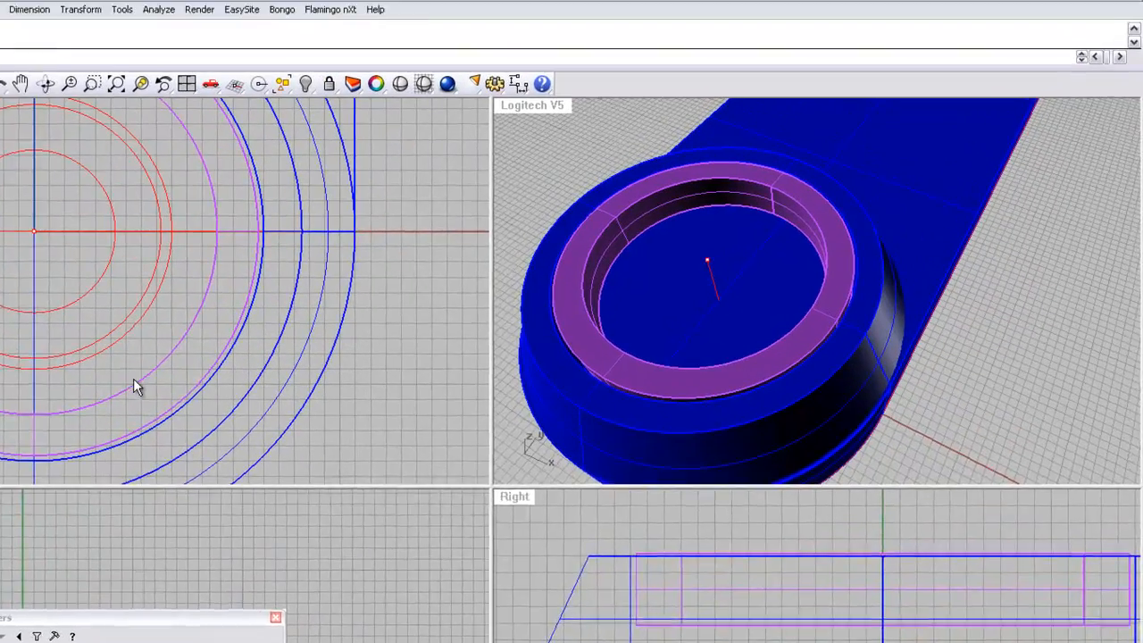
# Extrude the purple ring's inner circle and the next smaller red circle straight into a capped ring taller than the purple one
pyautogui.click(291, 265)
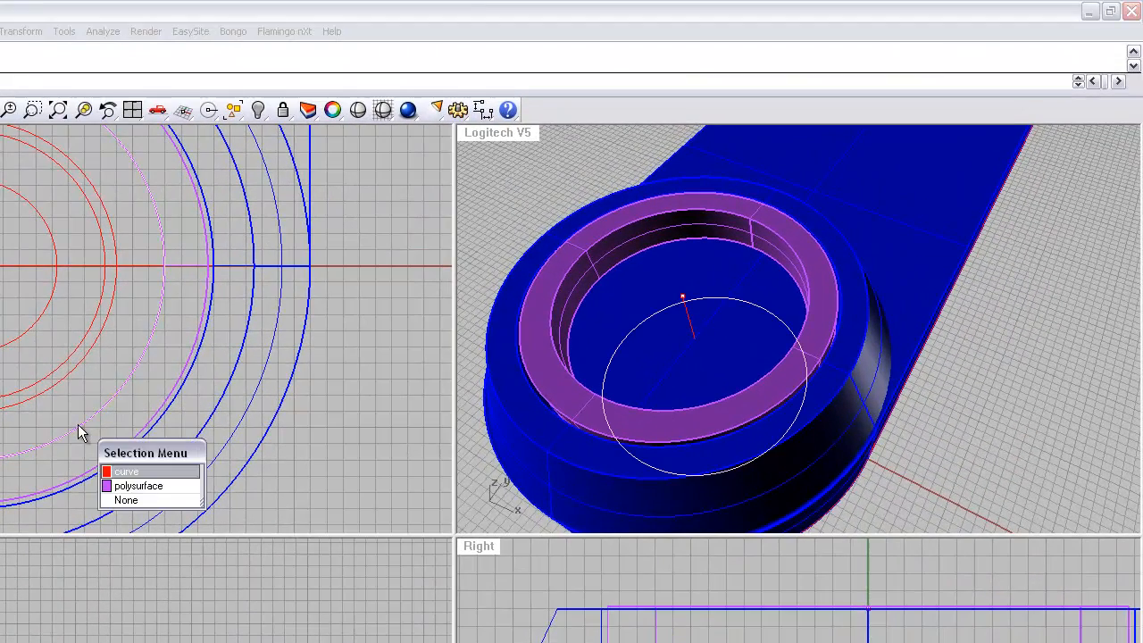
pyautogui.click(111, 472)
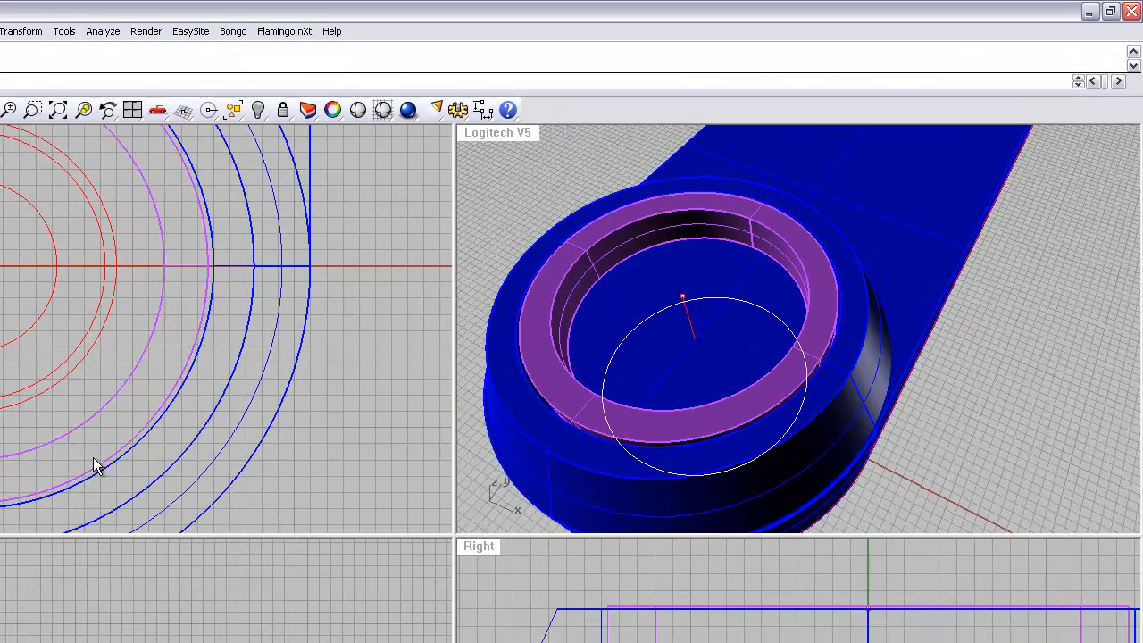
pyautogui.click(44, 394)
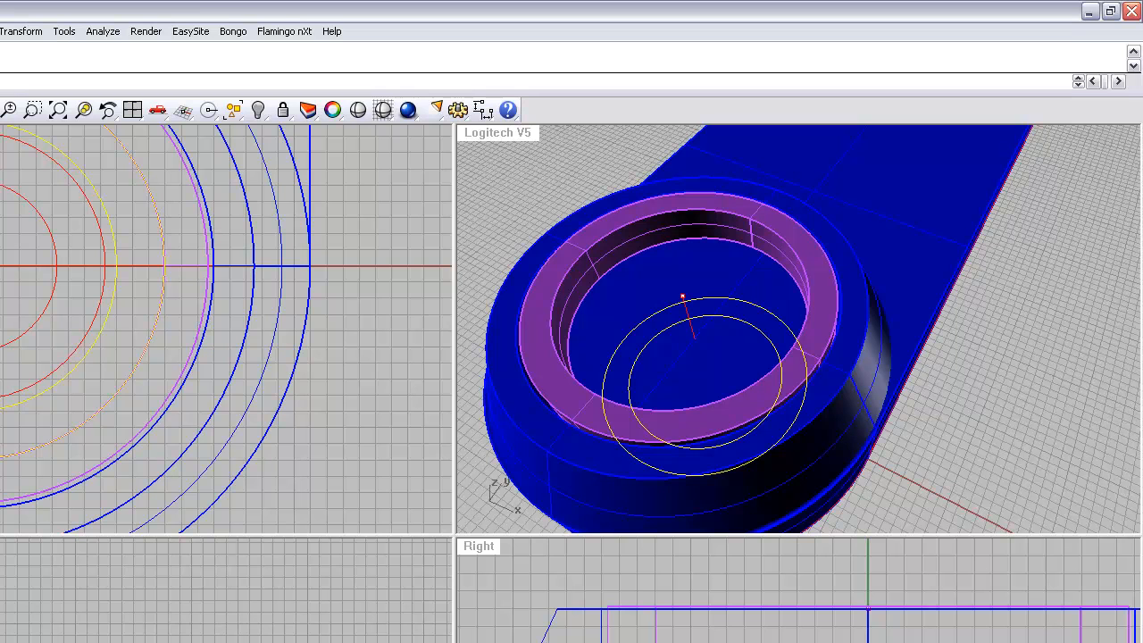
pyautogui.rightClick(304, 89)
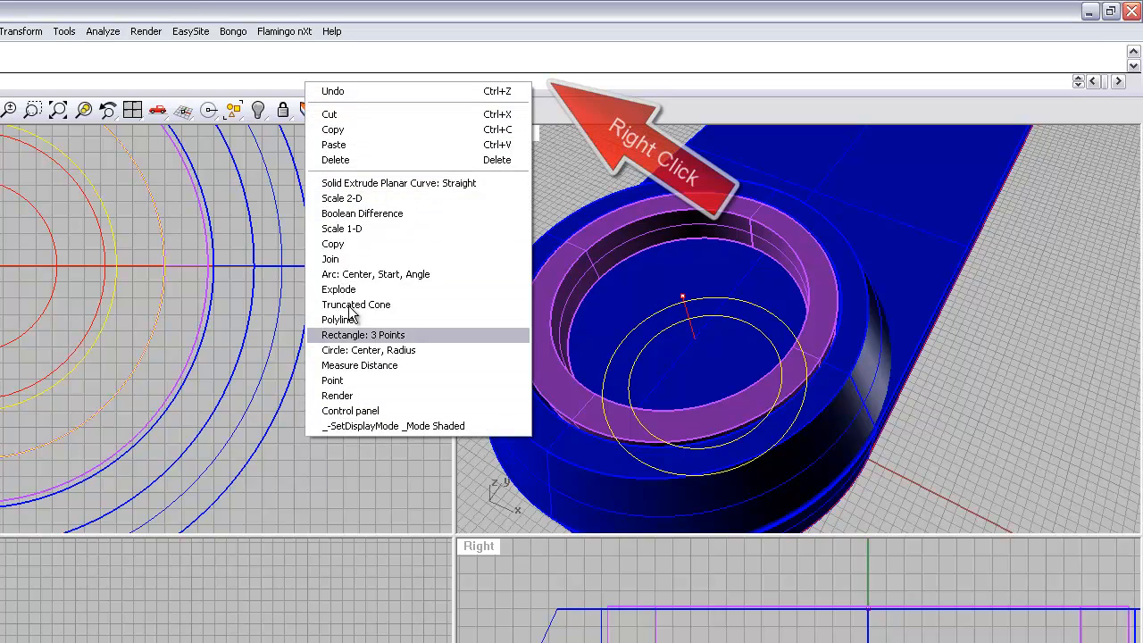
pyautogui.click(389, 184)
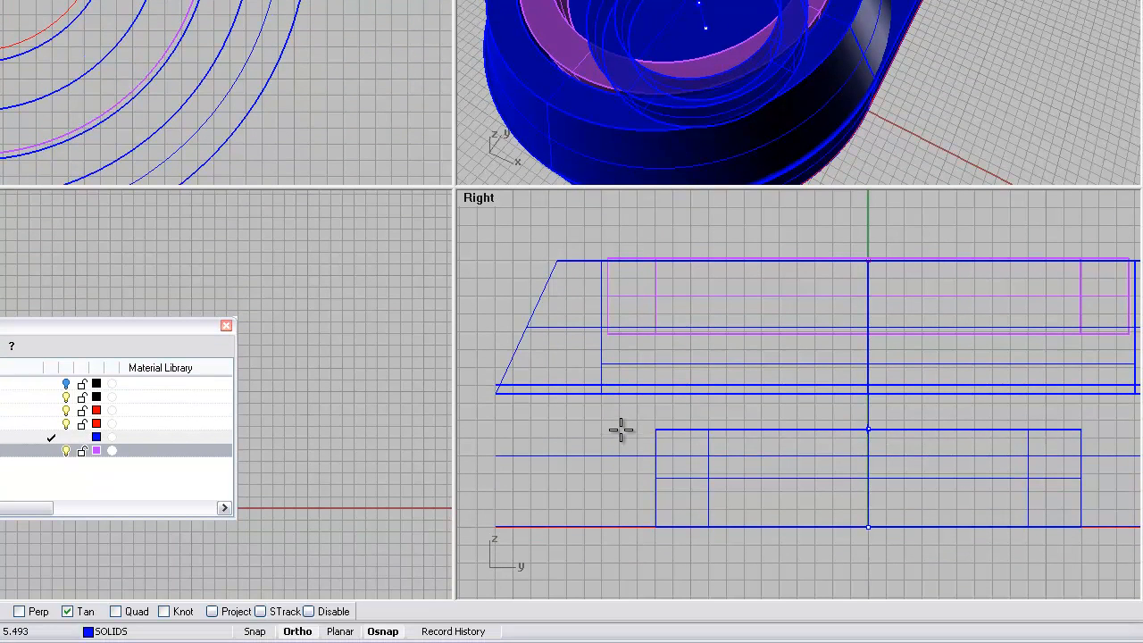
pyautogui.click(621, 430)
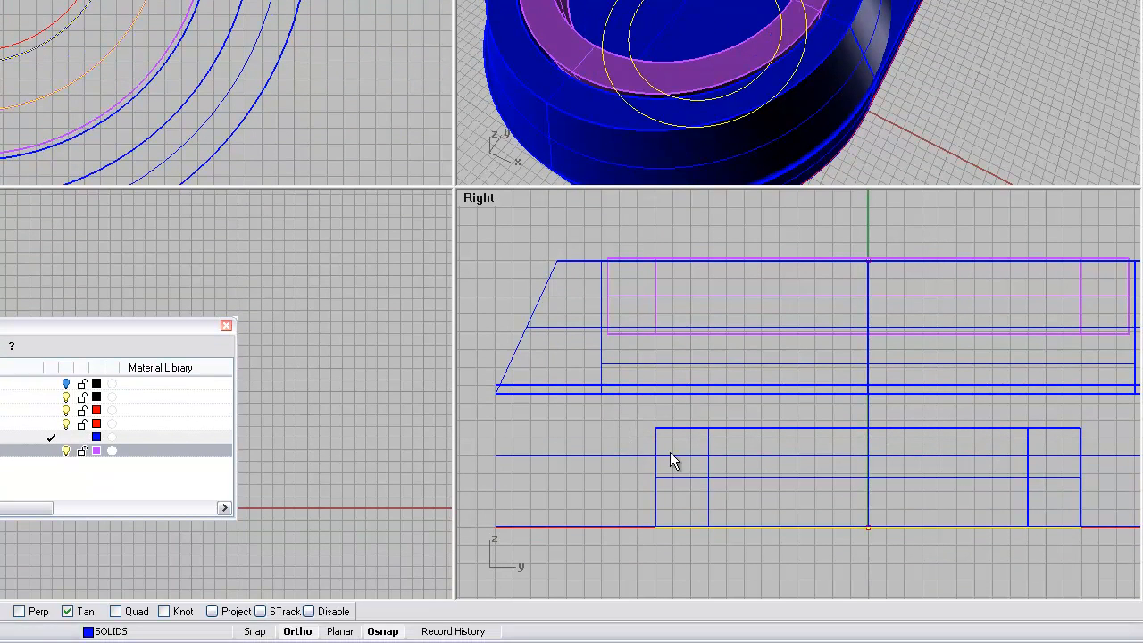
# Raise the new inner ring inside the purple ring until its upper face is level with the cone's top
pyautogui.click(658, 443)
pyautogui.moveTo(658, 442); pyautogui.dragTo(658, 277)
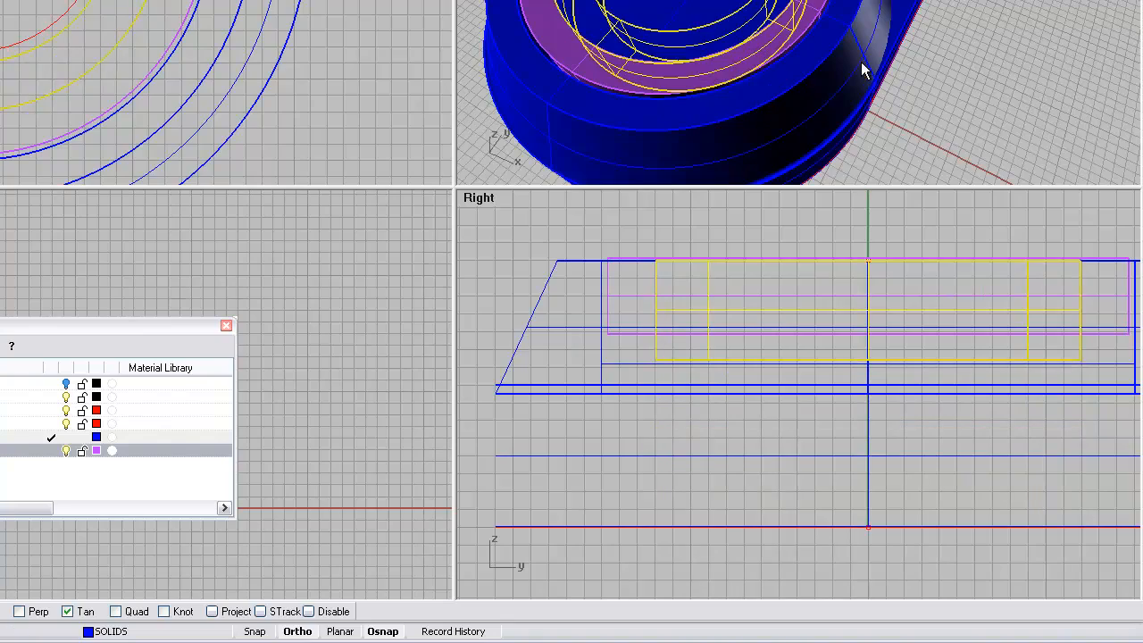
pyautogui.click(945, 102)
# Examine how the two nested rings sit in the cone's recess from several perspective angles
pyautogui.moveTo(745, 5)
pyautogui.mouseDown(button='right')
pyautogui.moveTo(777, 16)
pyautogui.moveTo(760, 11)
pyautogui.mouseUp(button='right')
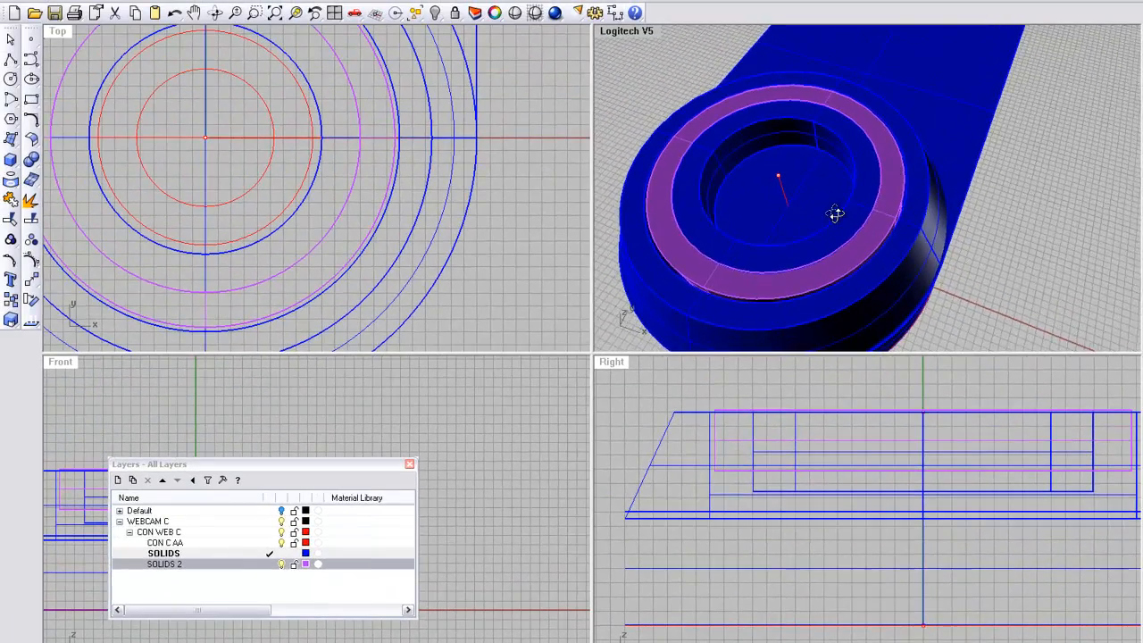
pyautogui.moveTo(835, 213); pyautogui.dragTo(810, 223, button='right')
pyautogui.scroll(6, 813, 170)
pyautogui.moveTo(810, 176); pyautogui.dragTo(828, 147, button='right')
pyautogui.scroll(-8, 864, 171)
pyautogui.scroll(2, 867, 163)
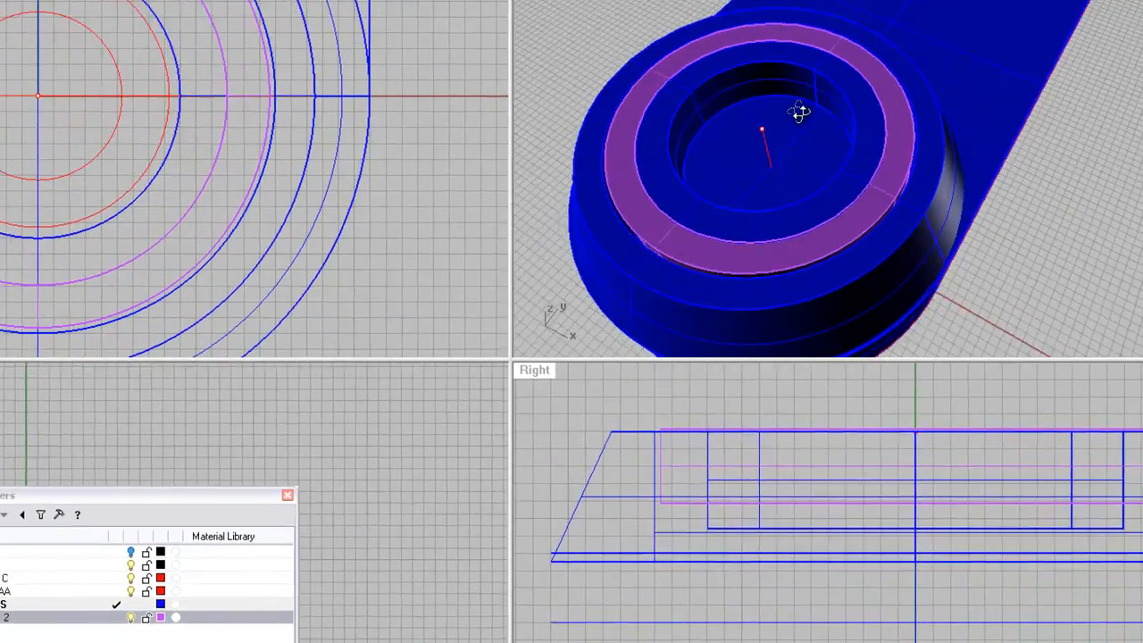
pyautogui.moveTo(800, 111); pyautogui.dragTo(778, 123, button='right')
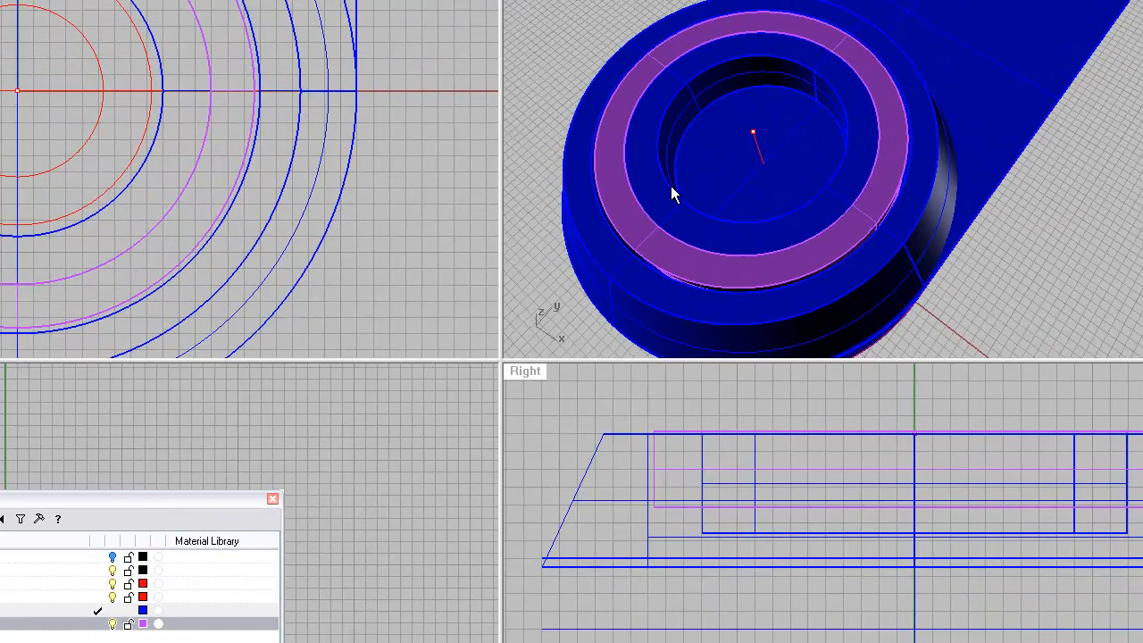
pyautogui.moveTo(658, 188); pyautogui.dragTo(732, 151, button='right')
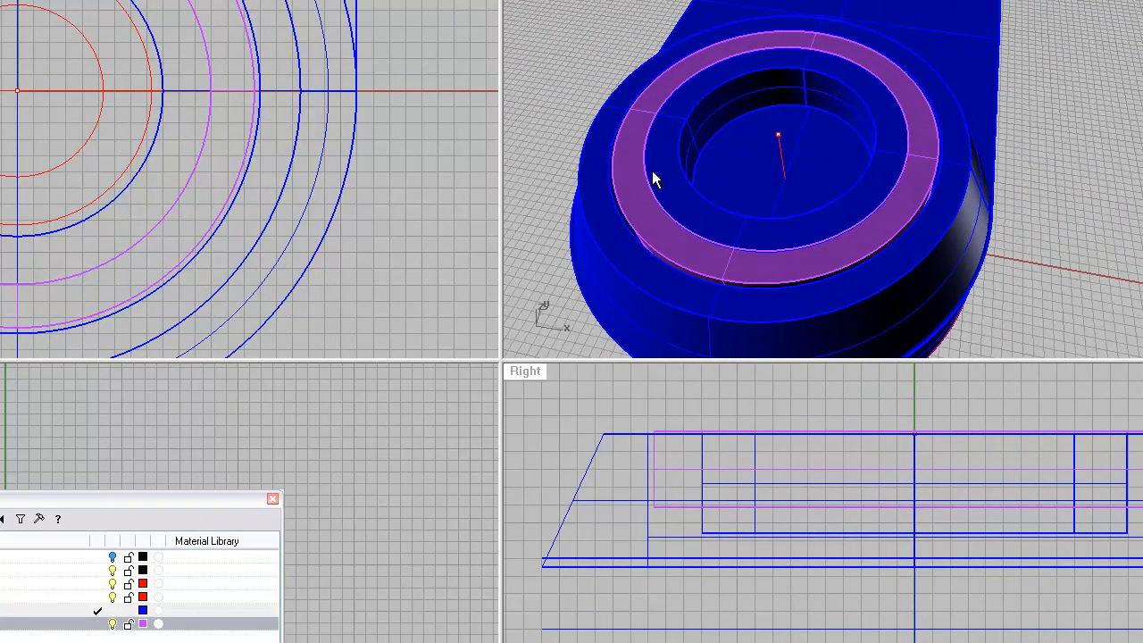
# Enlarge the larger remaining red circle with Scale 2D about the common centre until it almost meets the inner ring's opening
pyautogui.moveTo(74, 198); pyautogui.dragTo(170, 261, button='right')
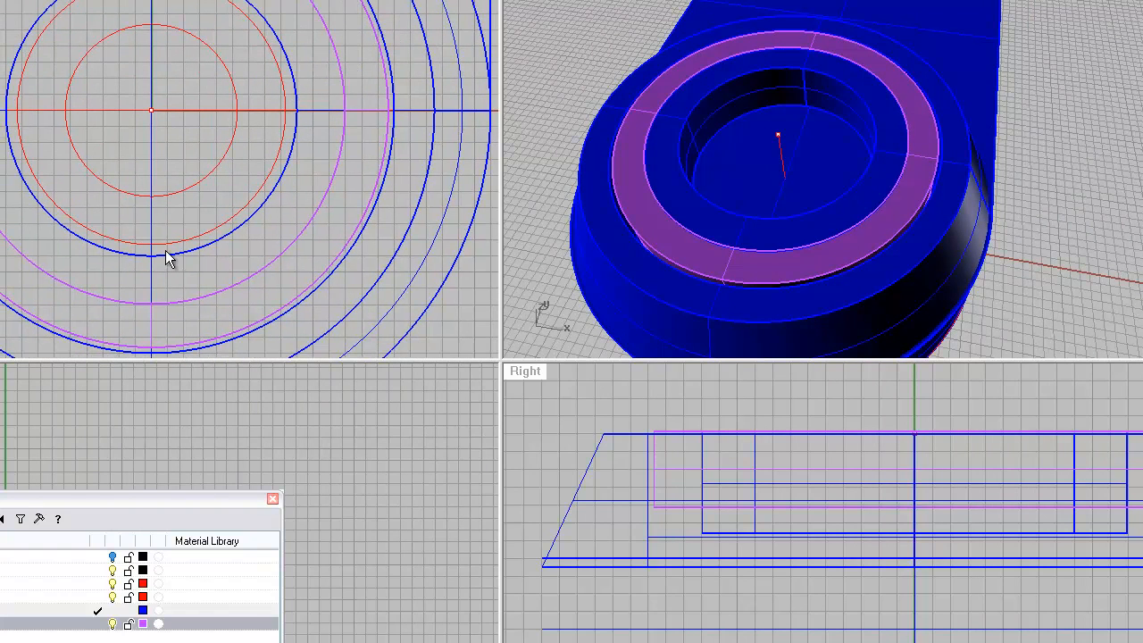
pyautogui.click(167, 245)
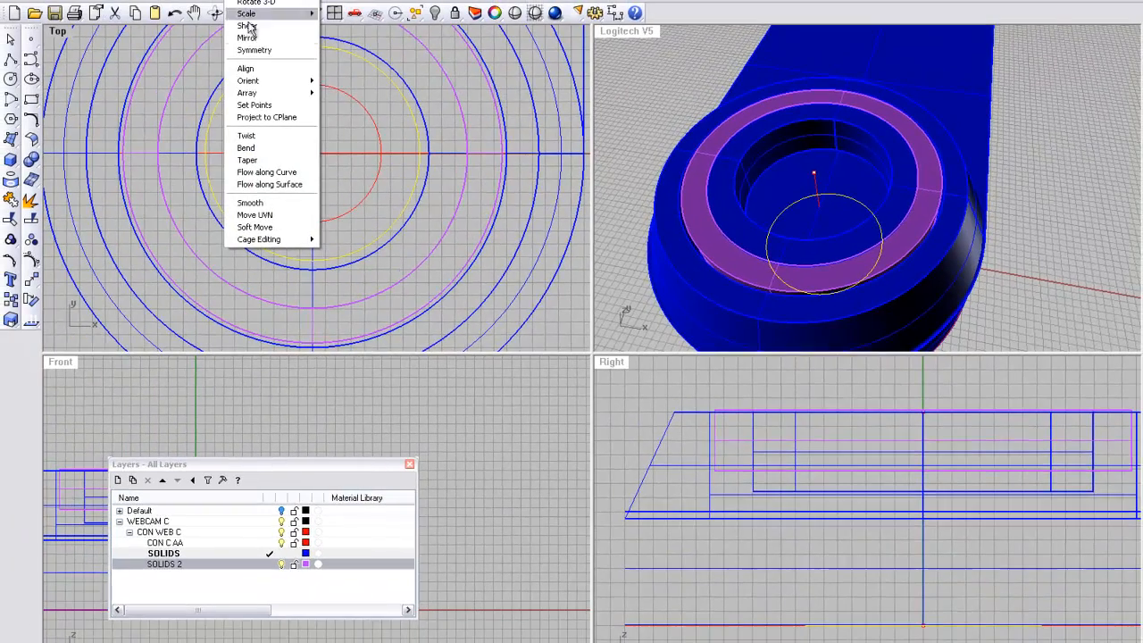
pyautogui.moveTo(253, 15)
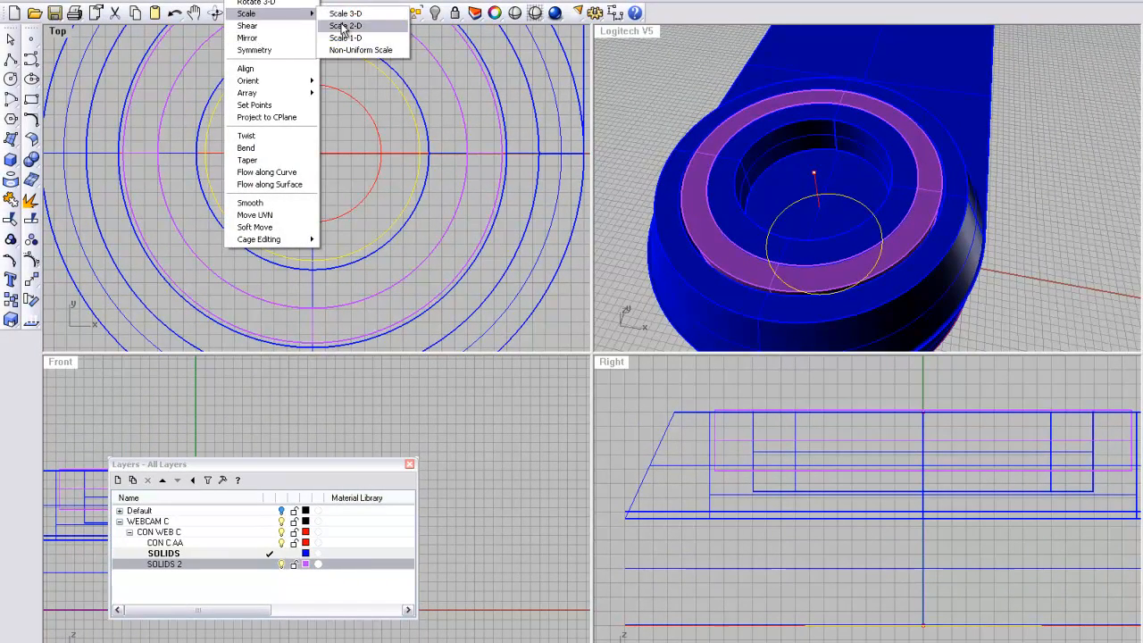
pyautogui.click(345, 25)
pyautogui.click(312, 154)
pyautogui.moveTo(385, 144); pyautogui.dragTo(257, 155, button='right')
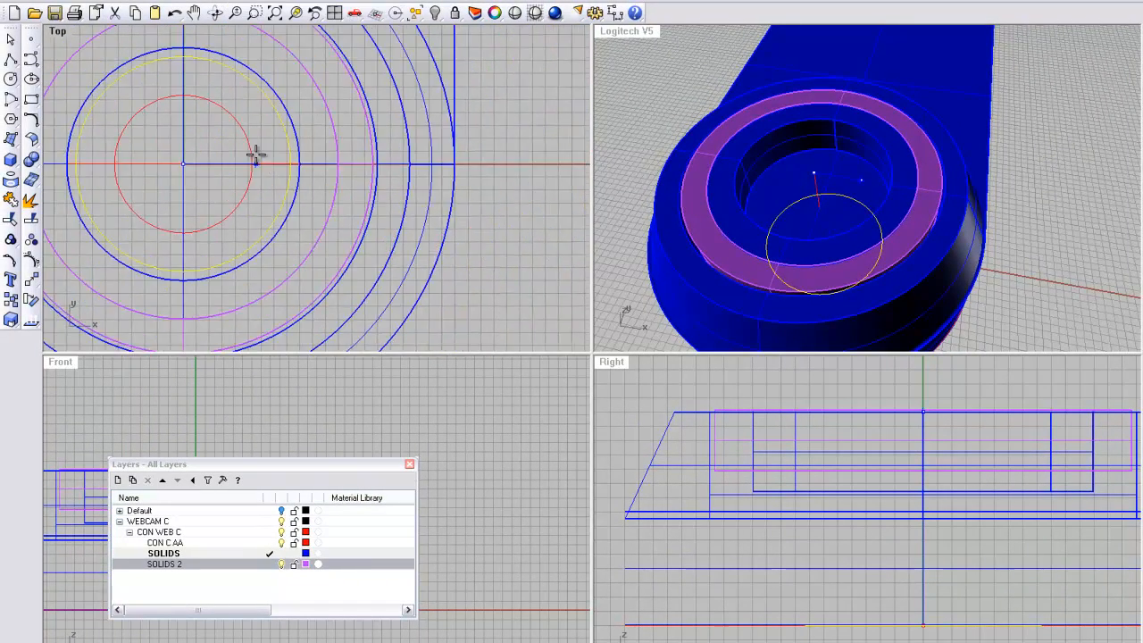
pyautogui.scroll(-4, 256, 155)
pyautogui.click(474, 138)
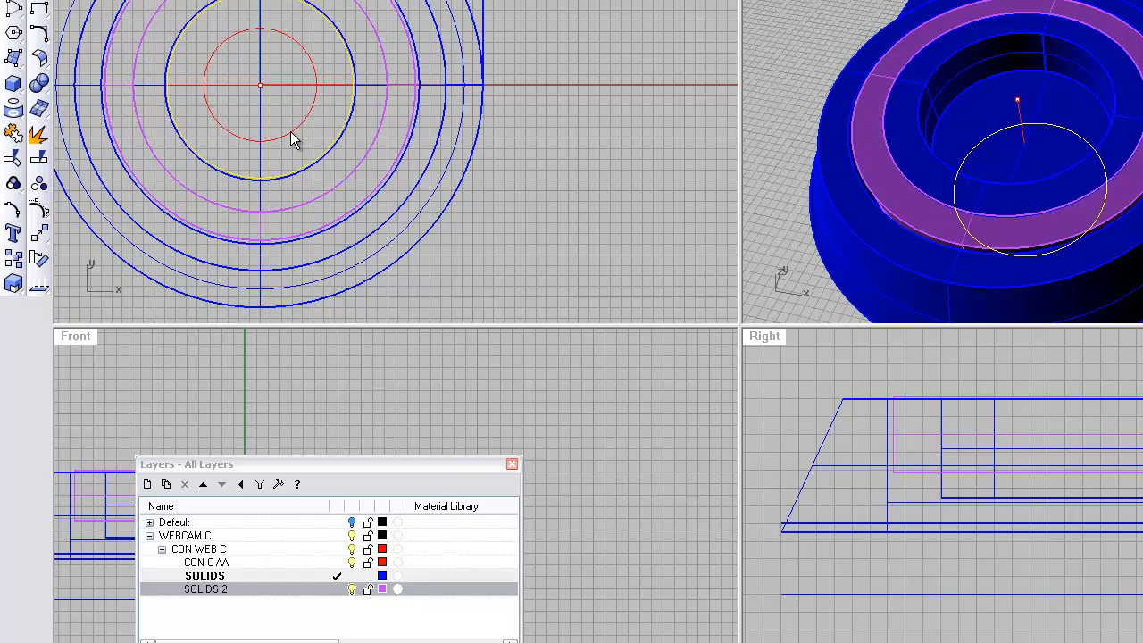
pyautogui.moveTo(291, 136); pyautogui.dragTo(333, 160, button='right')
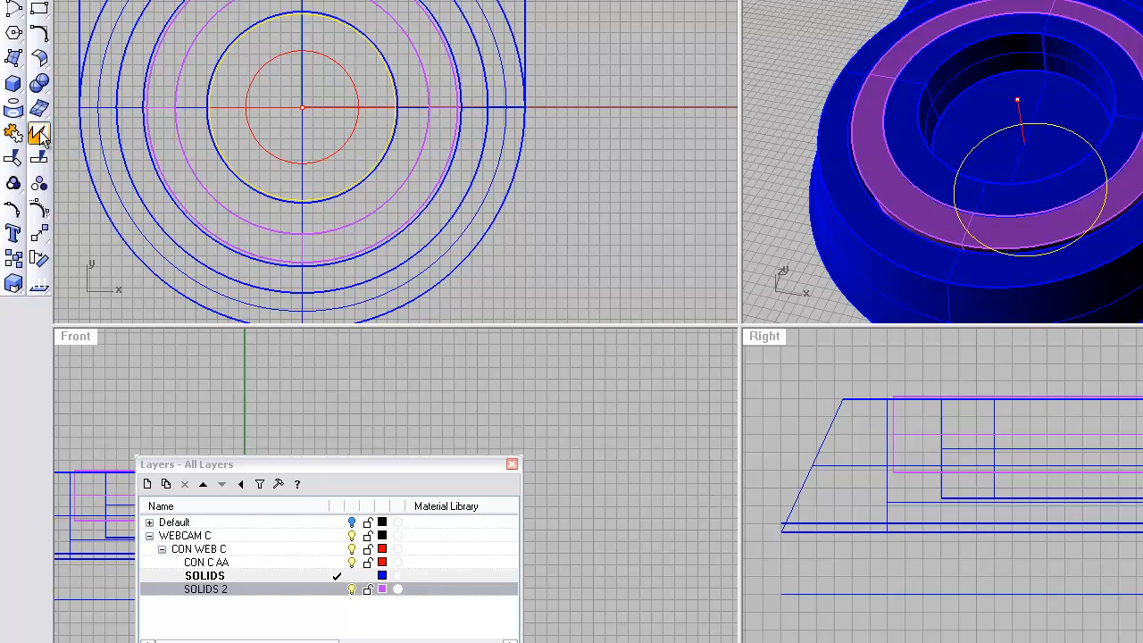
pyautogui.click(14, 89)
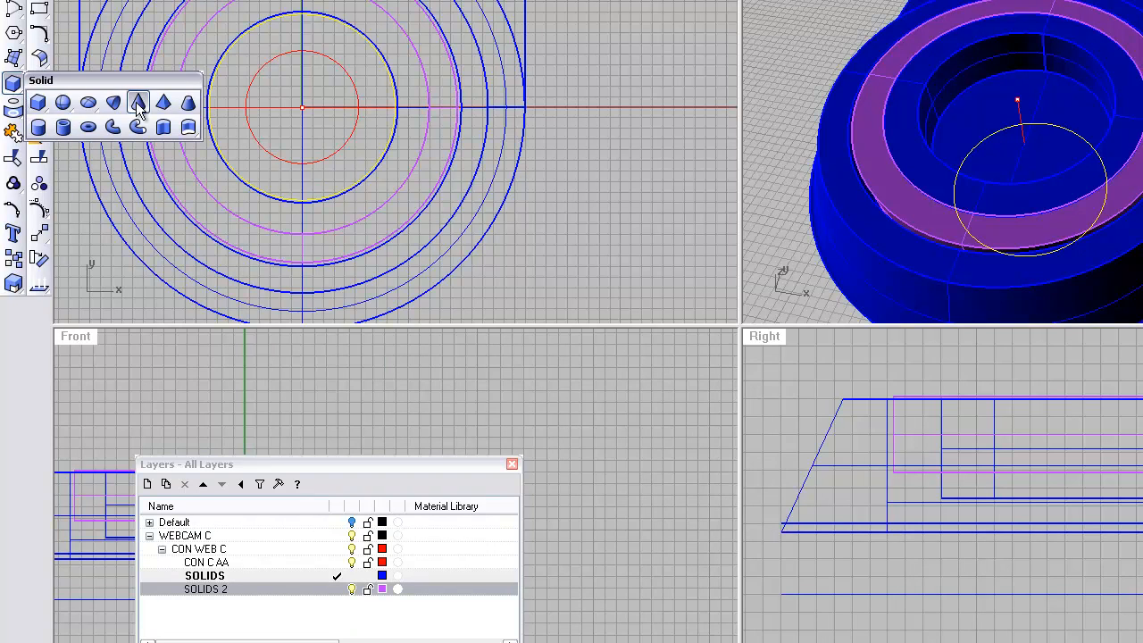
pyautogui.click(189, 106)
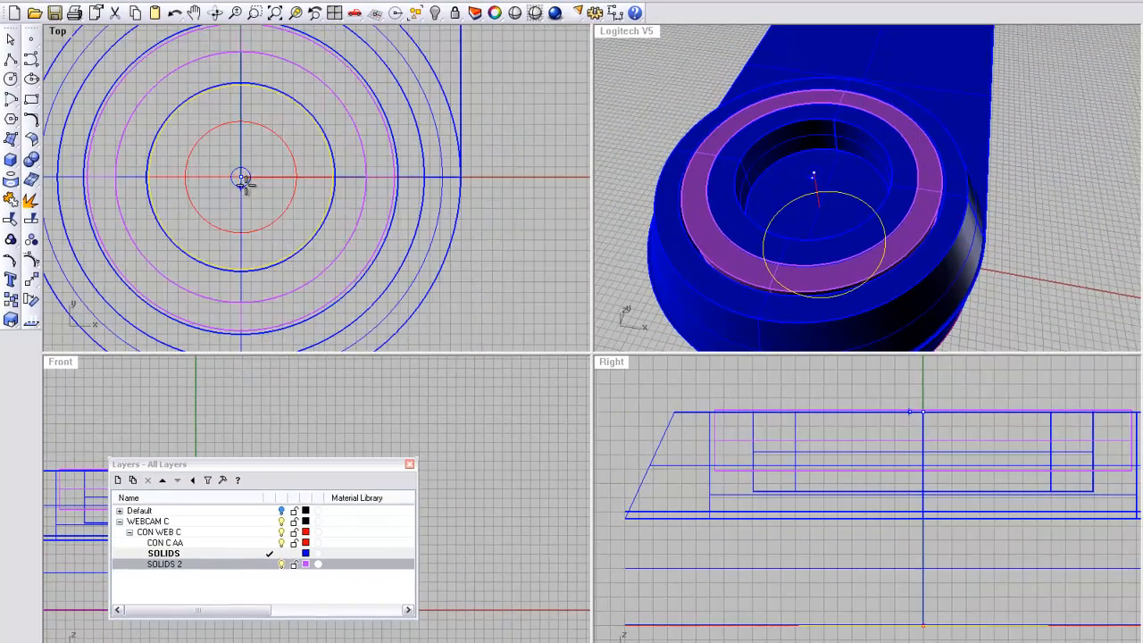
pyautogui.click(303, 108)
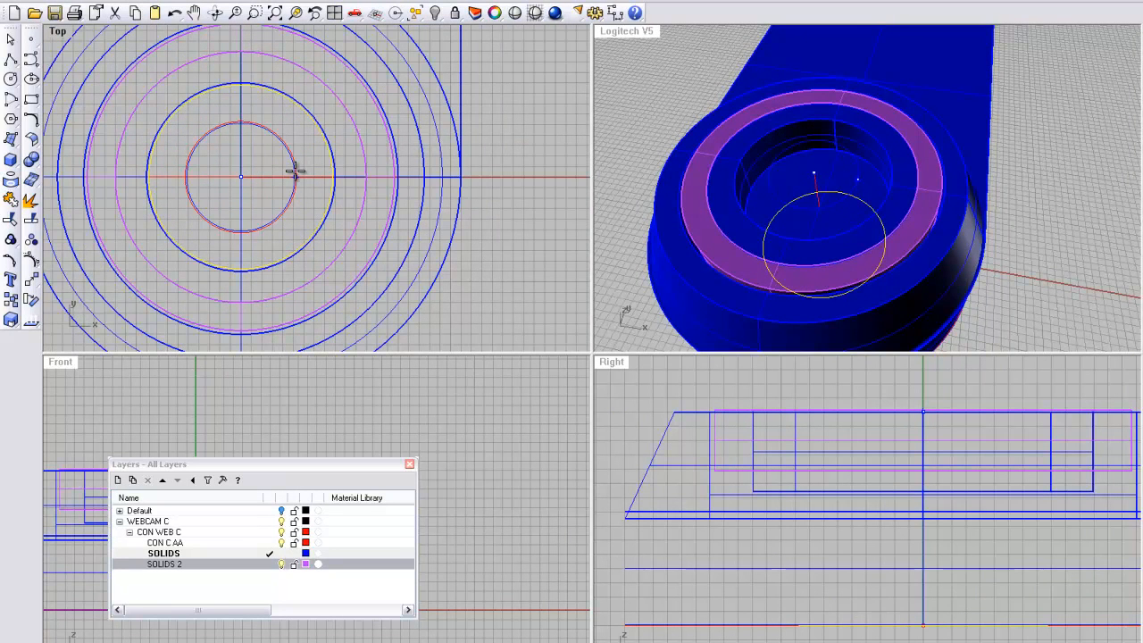
pyautogui.scroll(1, 295, 170)
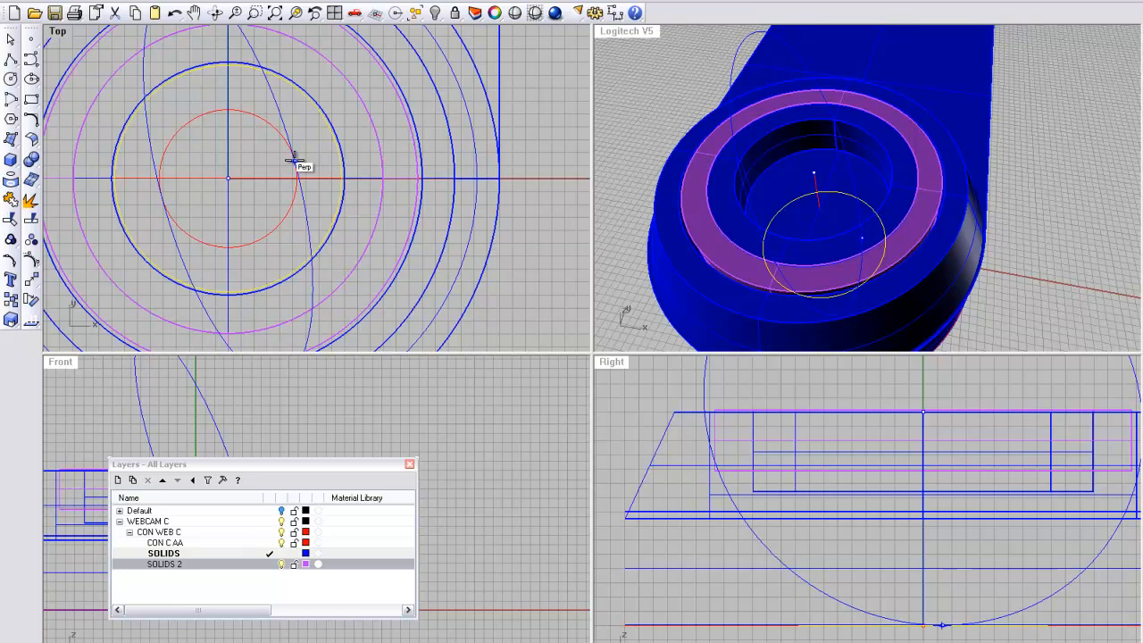
pyautogui.press('Escape')
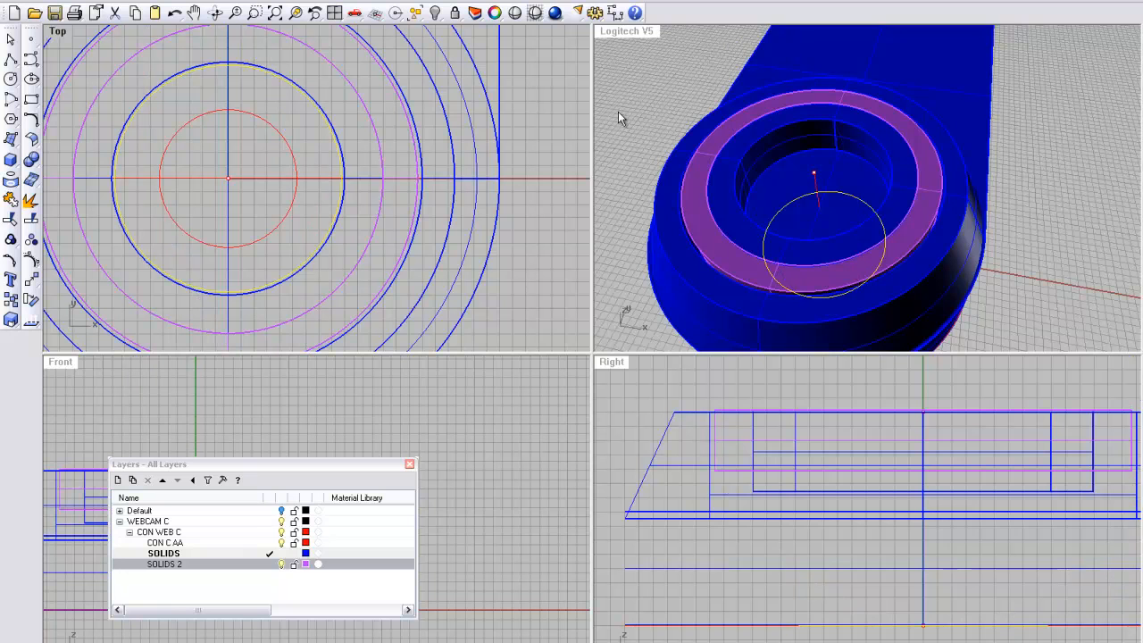
# Start a truncated cone on the body's underside, centred on the red circles, with its base radius matching the smallest red circle
pyautogui.moveTo(778, 229)
pyautogui.mouseDown(button='right')
pyautogui.moveTo(750, 223)
pyautogui.moveTo(807, 173)
pyautogui.moveTo(783, 176)
pyautogui.moveTo(786, 72)
pyautogui.moveTo(761, 221)
pyautogui.mouseUp(button='right')
pyautogui.press('Escape')
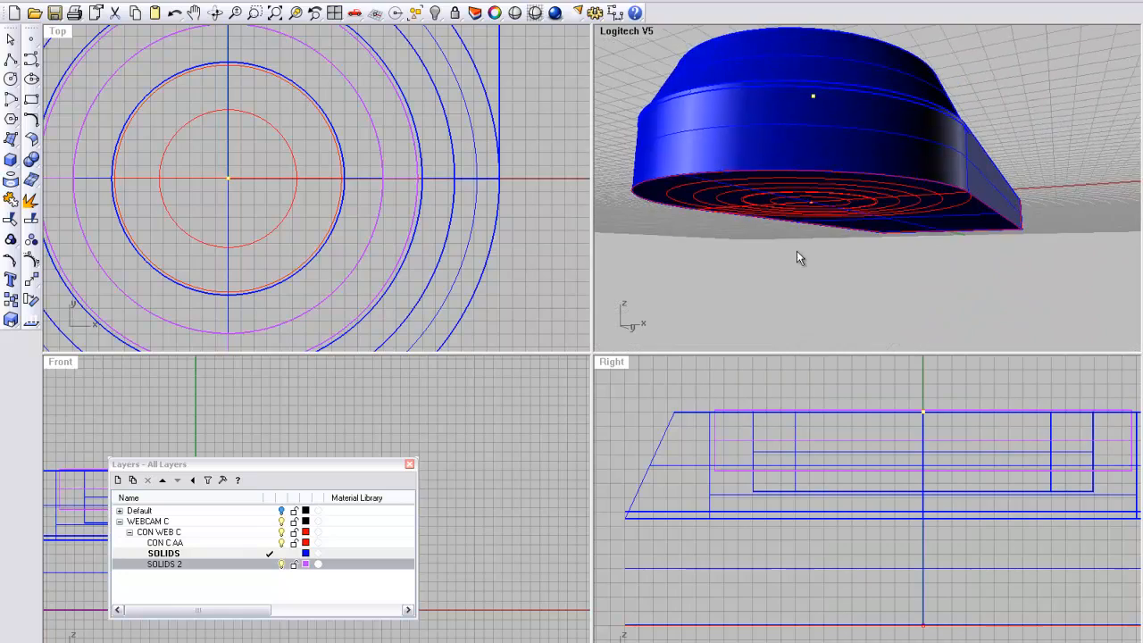
pyautogui.scroll(5, 815, 223)
pyautogui.rightClick(816, 290)
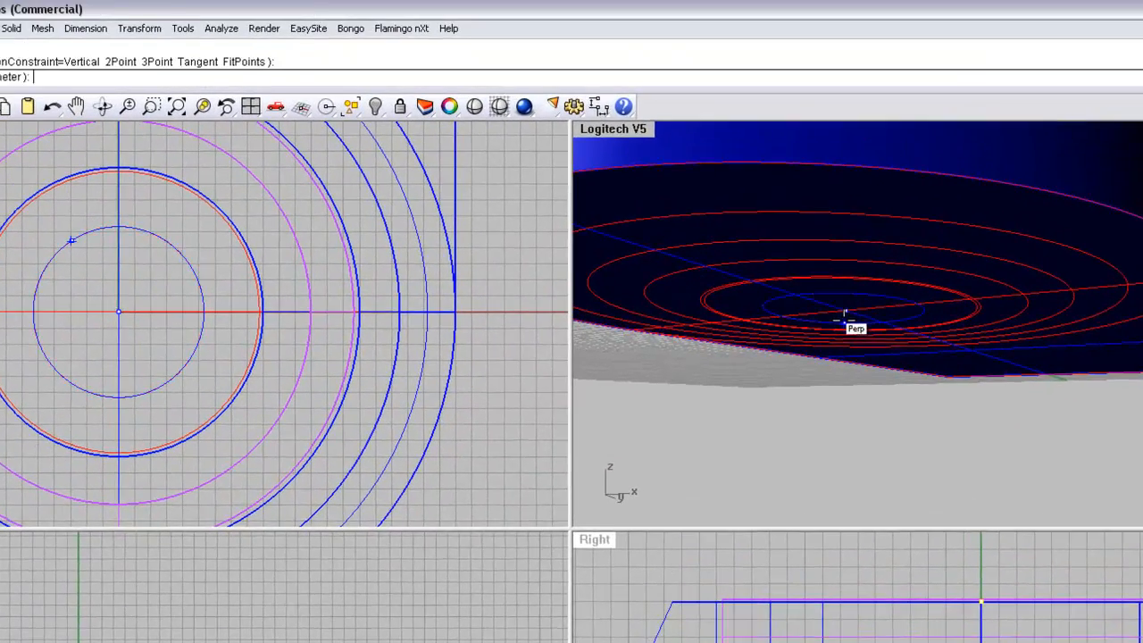
pyautogui.click(812, 178)
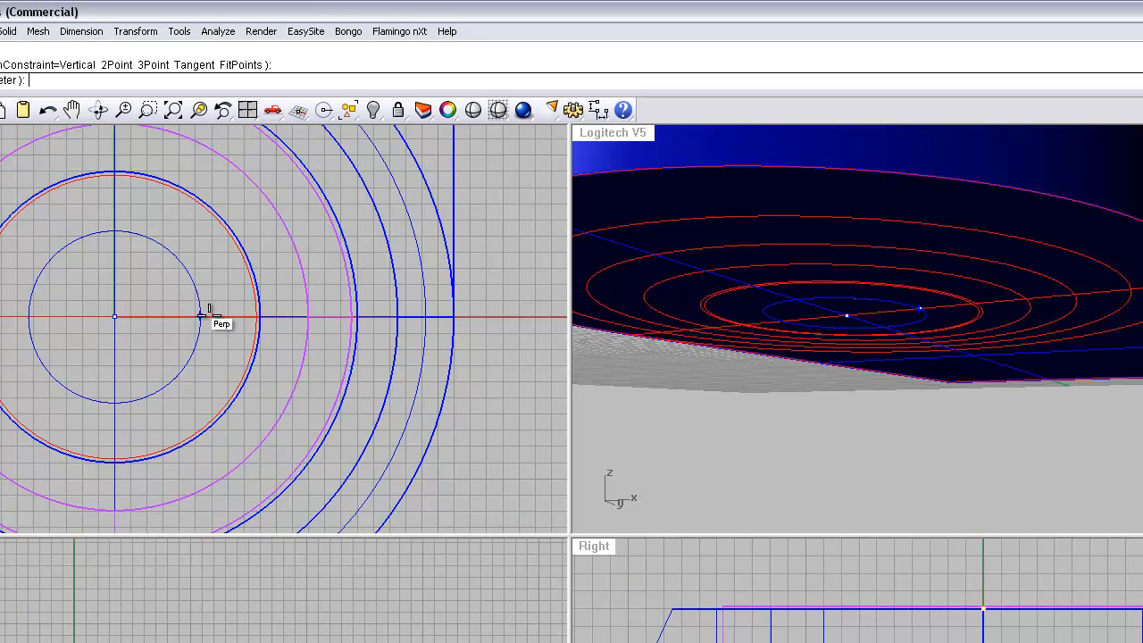
pyautogui.click(202, 314)
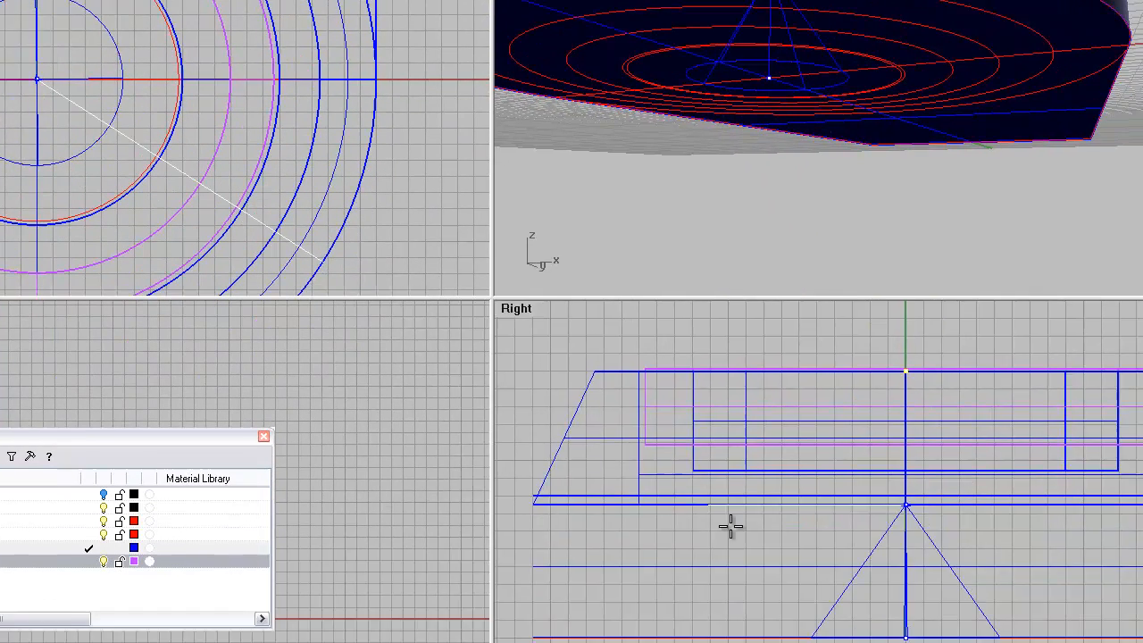
# Finish the truncated cone with its height ending just below the body's cone and its end radius matching the larger red circle
pyautogui.moveTo(734, 428); pyautogui.dragTo(658, 438, button='right')
pyautogui.scroll(3, 679, 428)
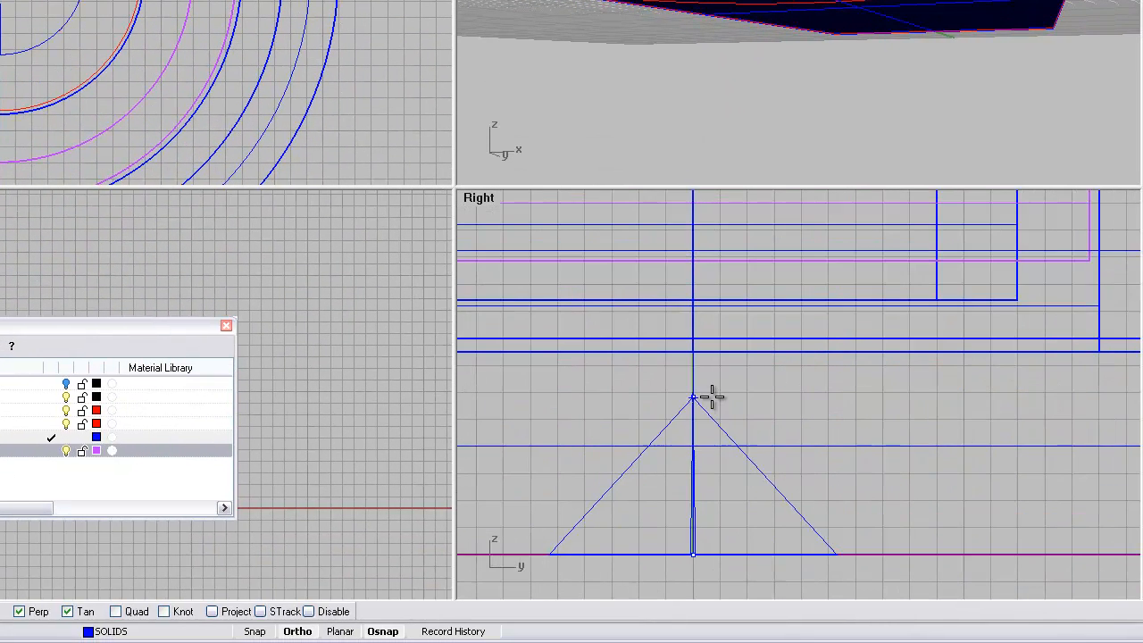
pyautogui.scroll(-3, 711, 383)
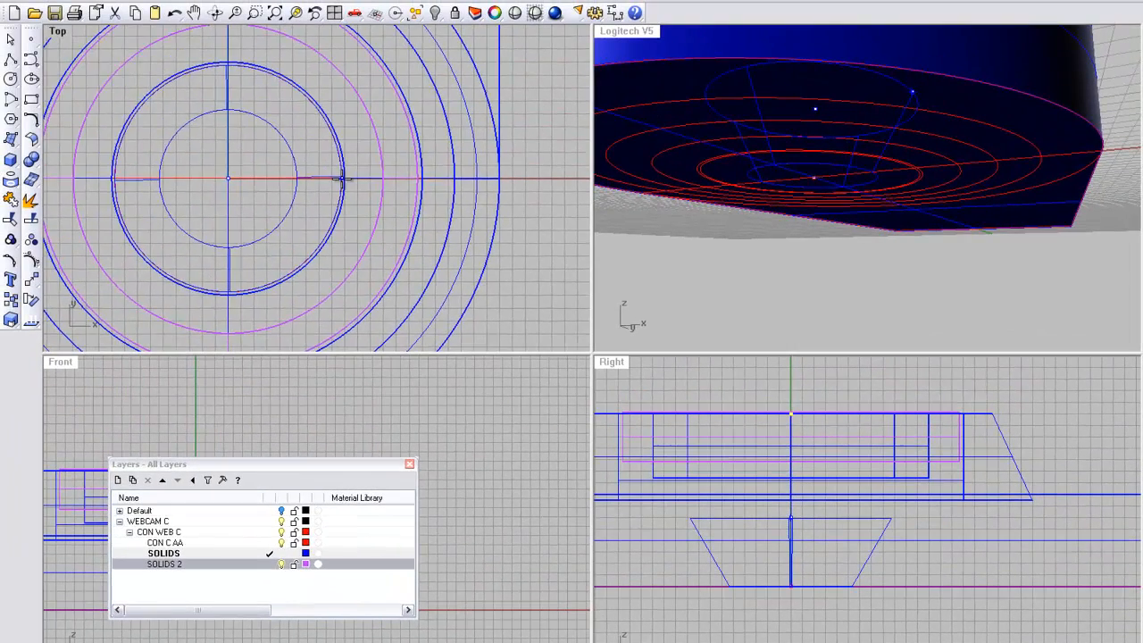
pyautogui.scroll(3, 320, 156)
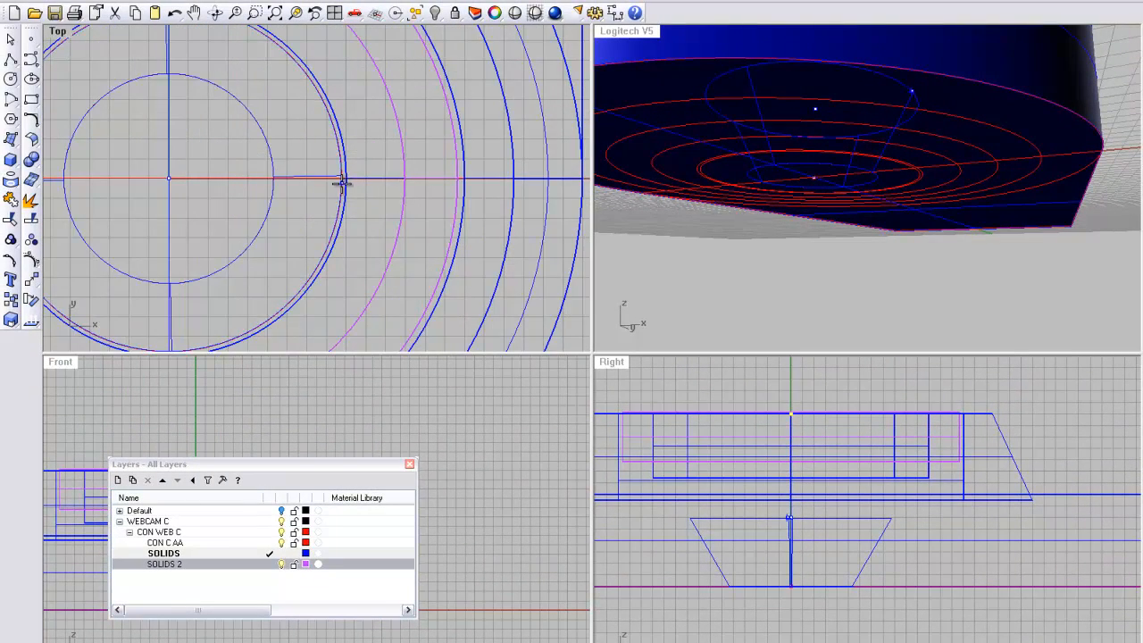
pyautogui.scroll(2, 341, 189)
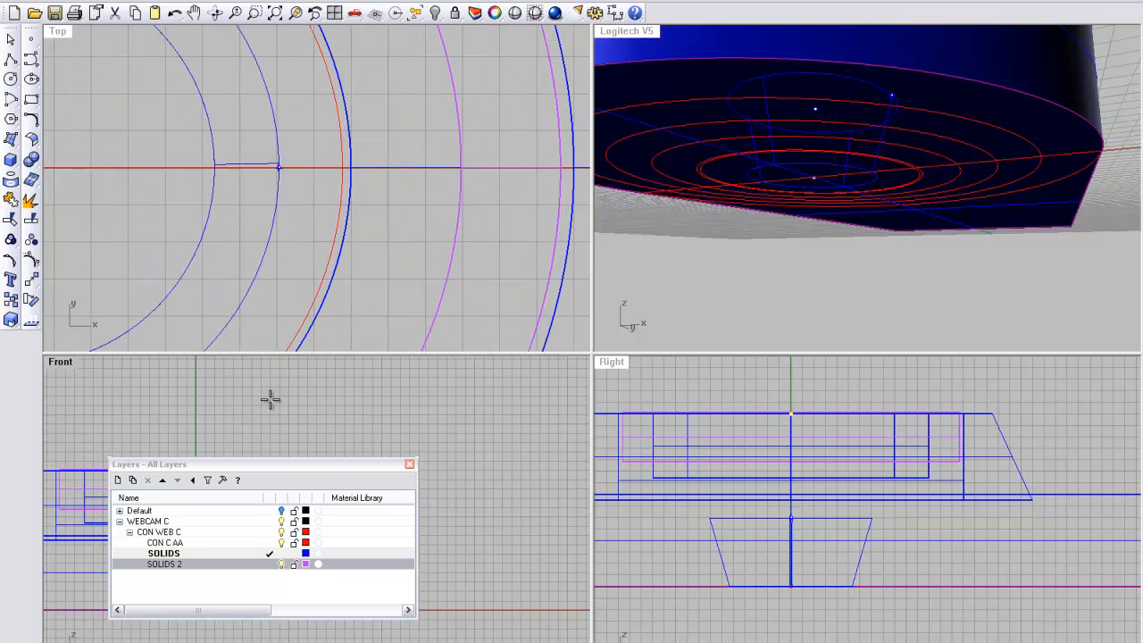
pyautogui.click(345, 171)
# Raise the truncated cone straight up into the inner ring's opening until its wide face lies just below the ring's top
pyautogui.click(745, 528)
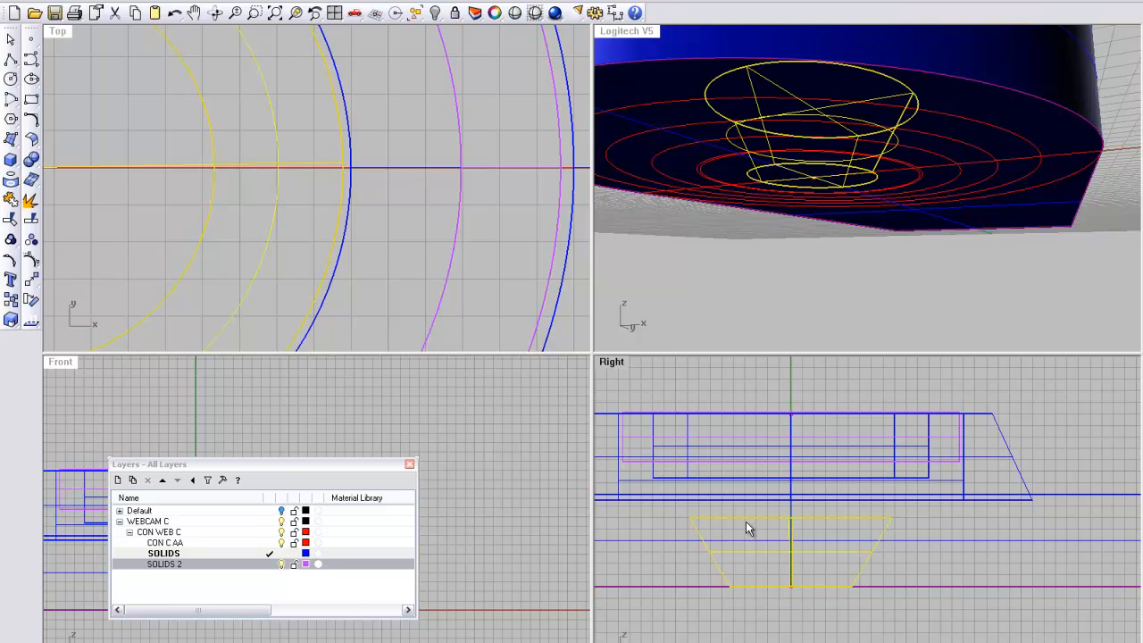
pyautogui.moveTo(788, 170); pyautogui.dragTo(785, 263, button='right')
pyautogui.scroll(-8, 782, 244)
pyautogui.moveTo(763, 518); pyautogui.dragTo(760, 421)
pyautogui.scroll(3, 773, 200)
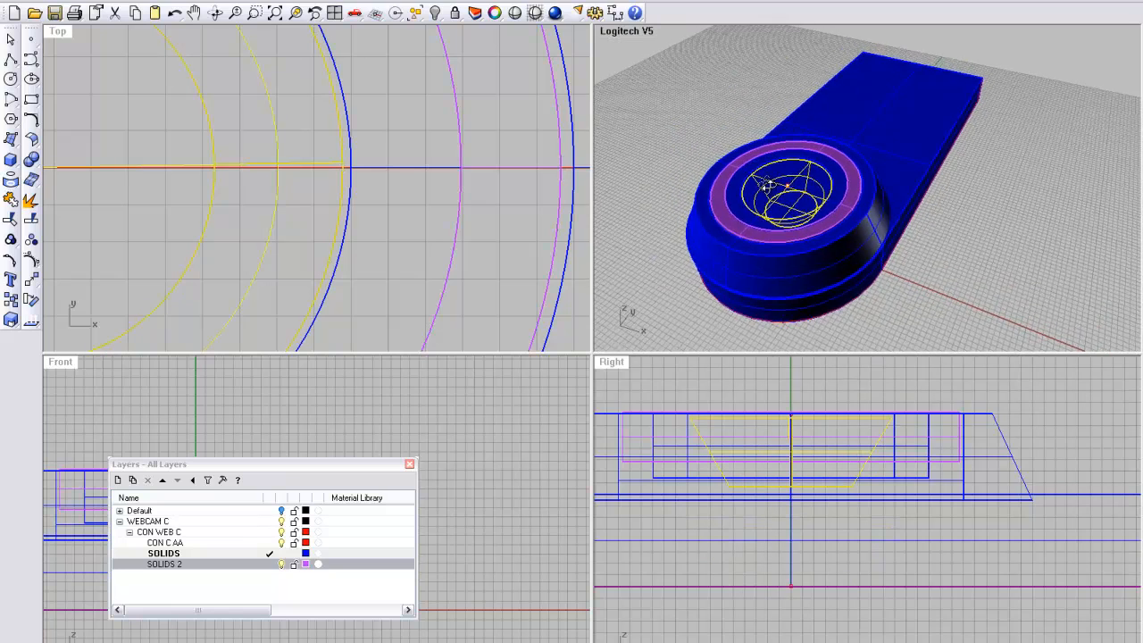
pyautogui.scroll(5, 773, 194)
pyautogui.moveTo(784, 196); pyautogui.dragTo(890, 200, button='right')
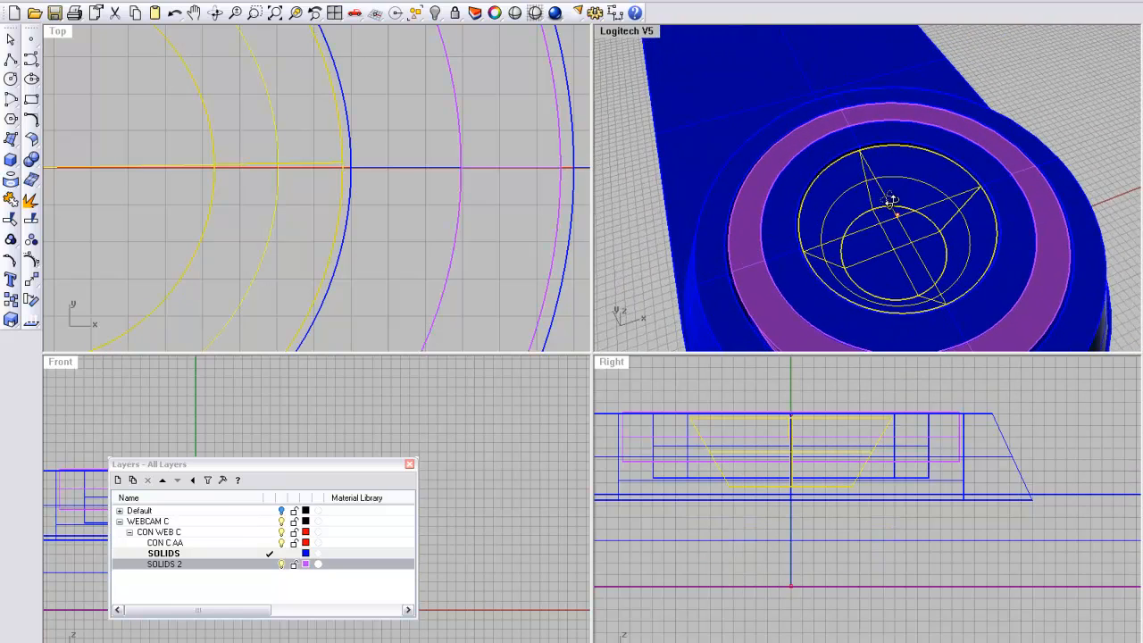
# Enlarge the truncated cone slightly with Scale 2D about the common centre so it fills the inner ring's opening
pyautogui.scroll(-5, 226, 187)
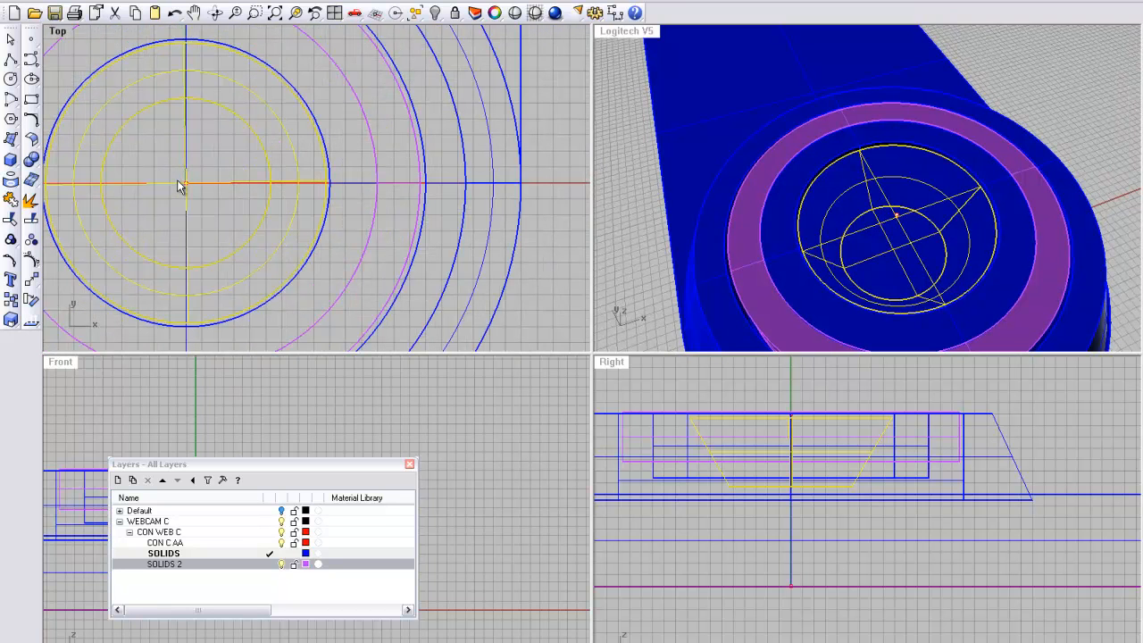
pyautogui.click(246, 0)
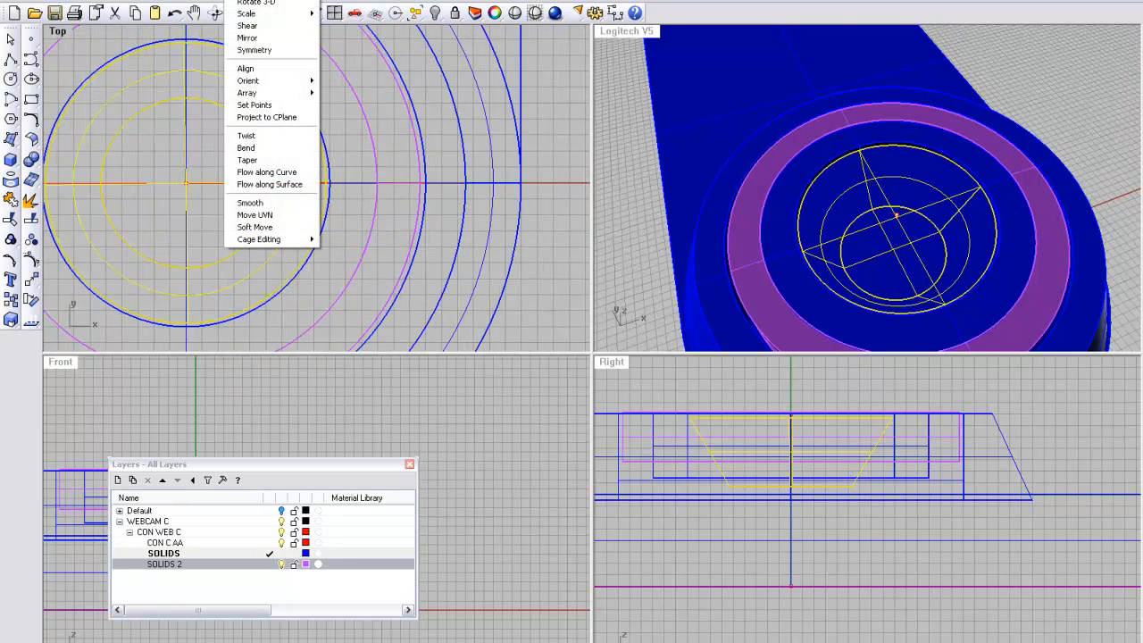
pyautogui.moveTo(259, 13)
pyautogui.click(345, 13)
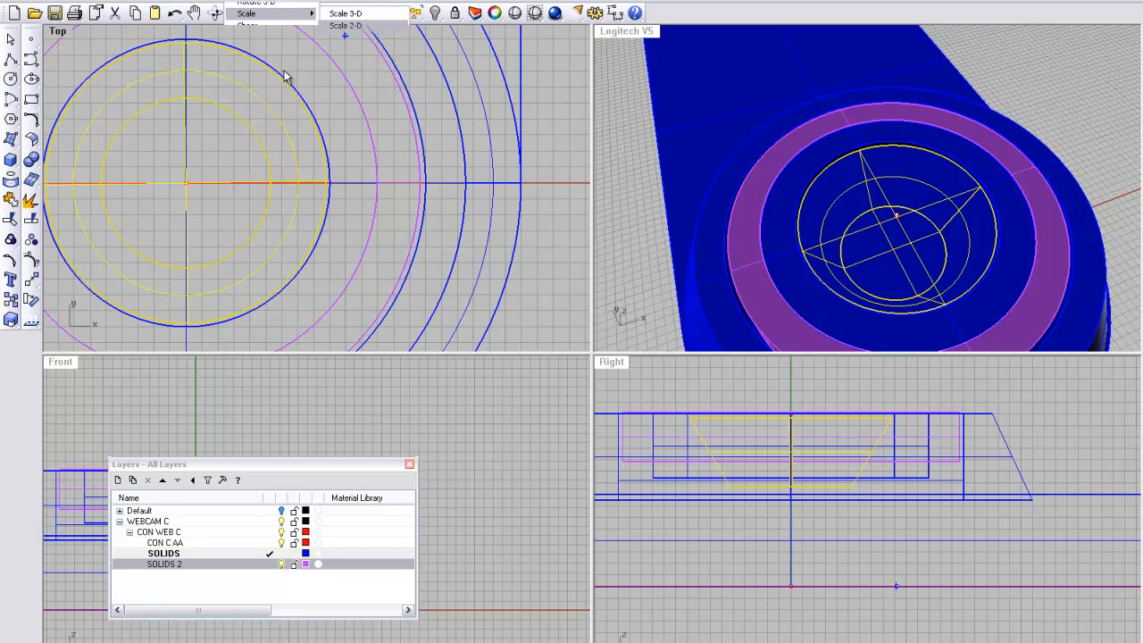
pyautogui.click(186, 183)
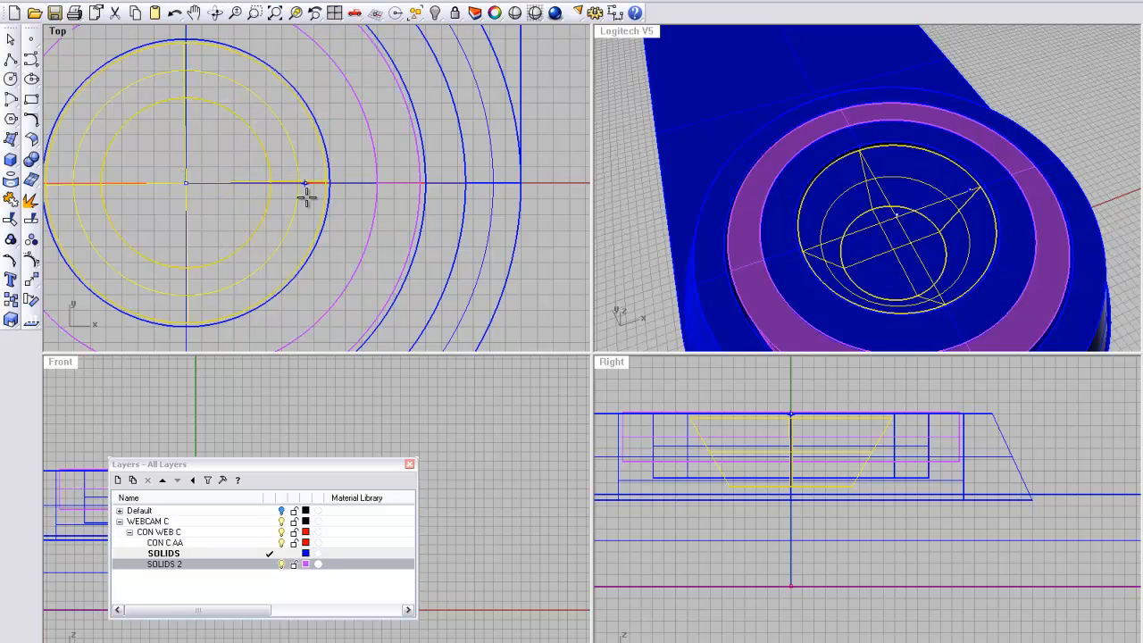
pyautogui.moveTo(305, 197); pyautogui.dragTo(255, 217, button='right')
pyautogui.scroll(-6, 255, 217)
pyautogui.click(437, 194)
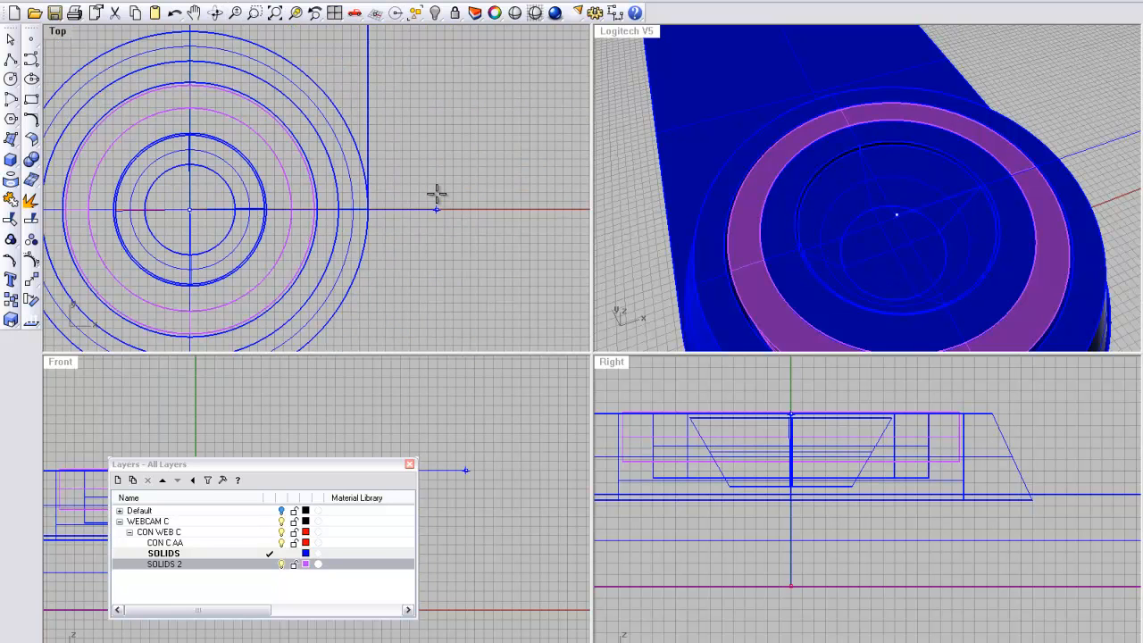
pyautogui.click(445, 195)
pyautogui.click(447, 195)
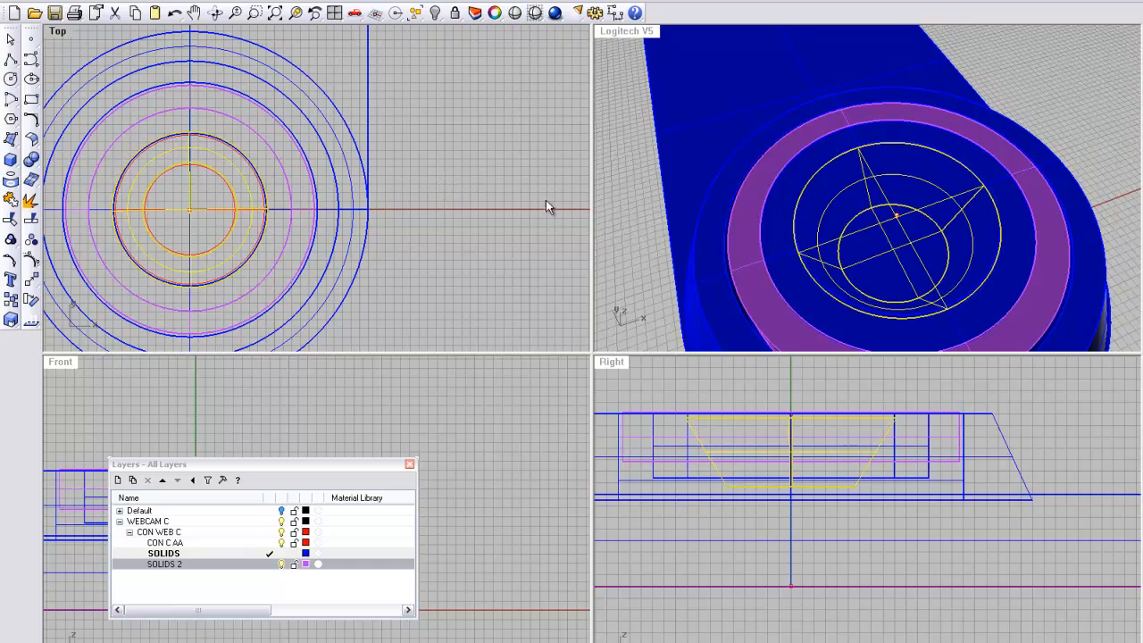
# Explode the truncated cone and delete its wide upper cap to leave an open, tapered recess
pyautogui.moveTo(788, 232); pyautogui.dragTo(702, 196, button='right')
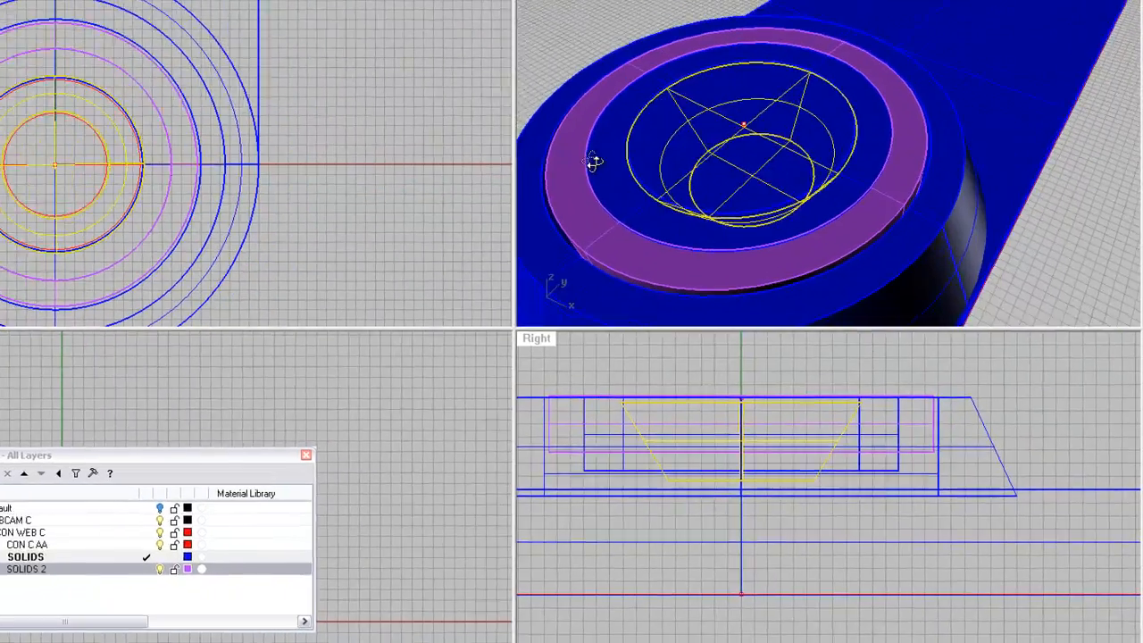
pyautogui.click(518, 1)
pyautogui.moveTo(674, 124); pyautogui.dragTo(655, 148, button='right')
pyautogui.click(656, 148)
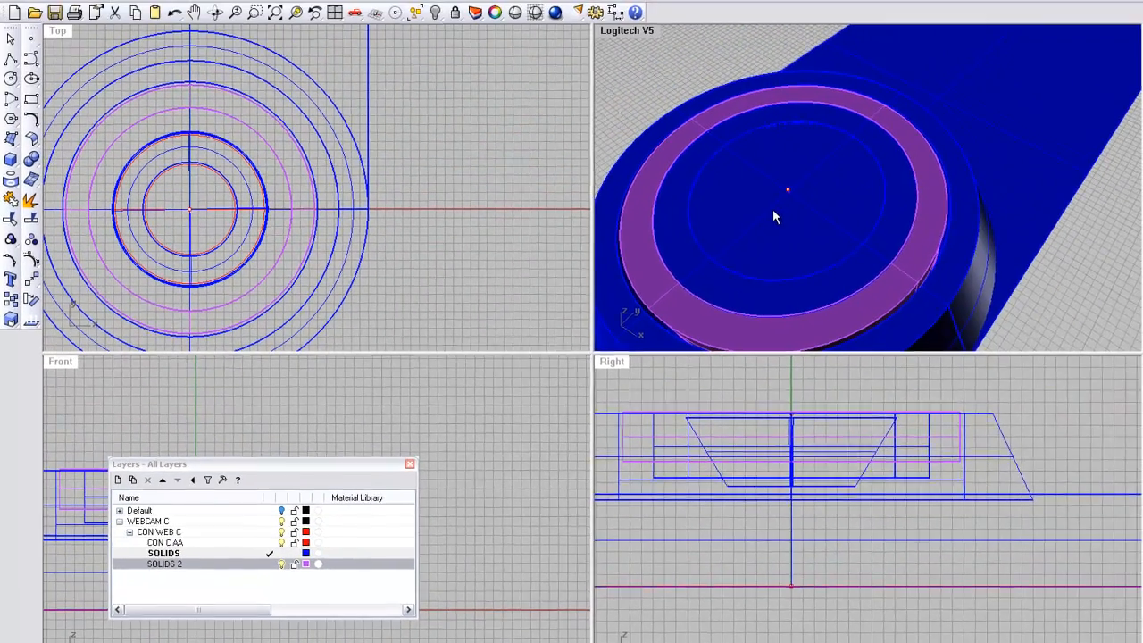
pyautogui.click(964, 62)
pyautogui.press('Delete')
pyautogui.moveTo(773, 214); pyautogui.dragTo(826, 208, button='right')
pyautogui.scroll(5, 905, 213)
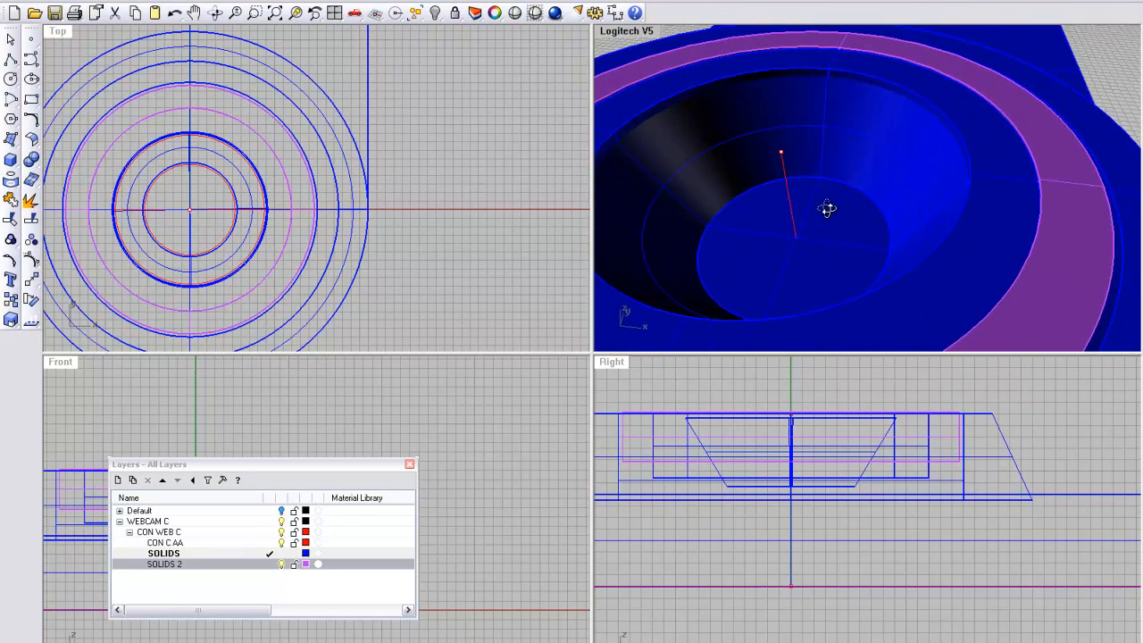
# Select the recess's bottom disc and create a layer named SOLID 3 with an orange colour
pyautogui.click(793, 252)
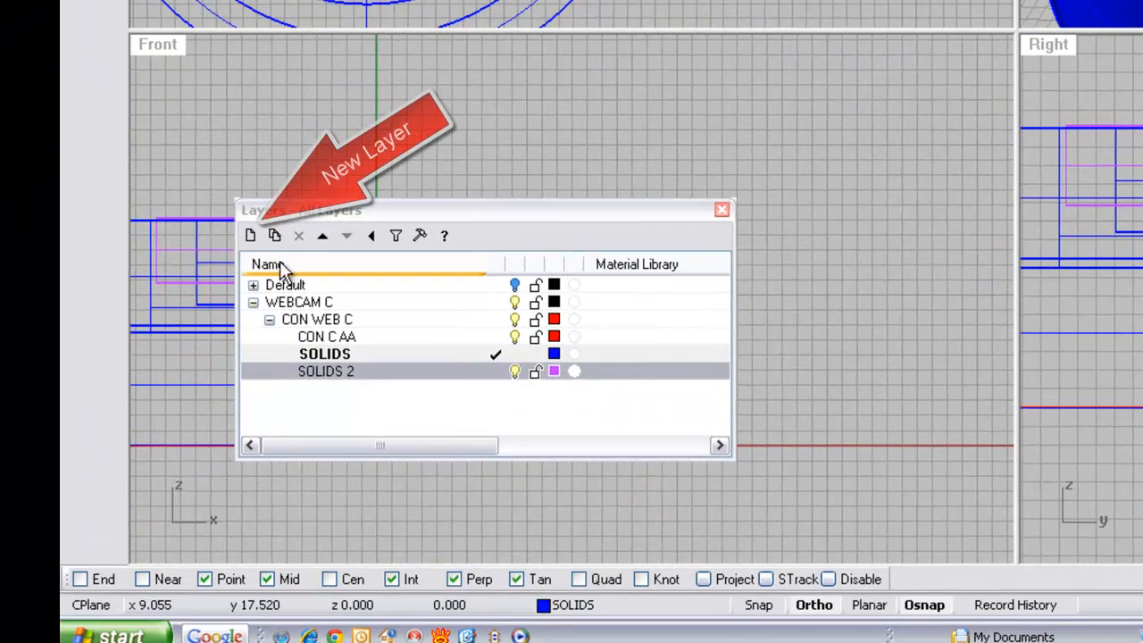
pyautogui.click(251, 235)
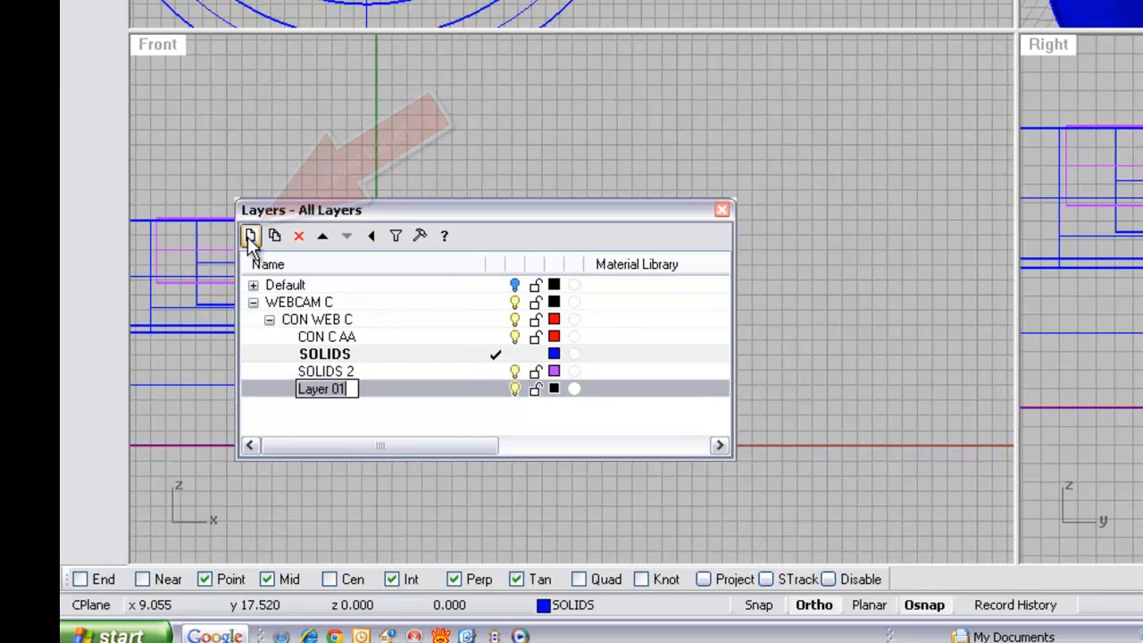
pyautogui.write('SO')
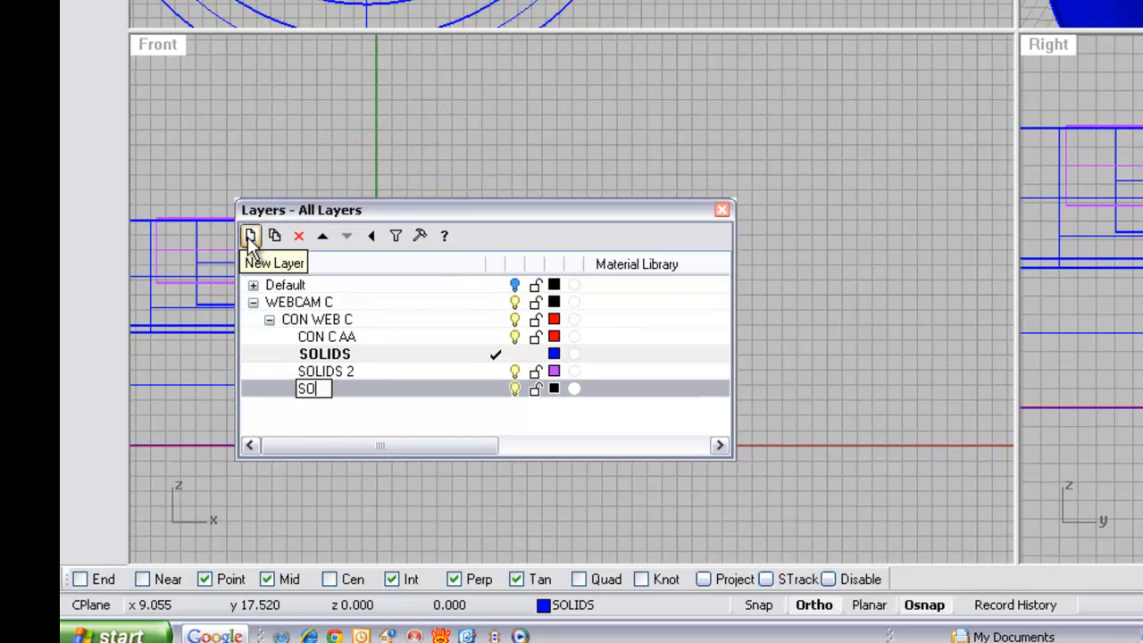
pyautogui.write('LID 3')
pyautogui.press('Return')
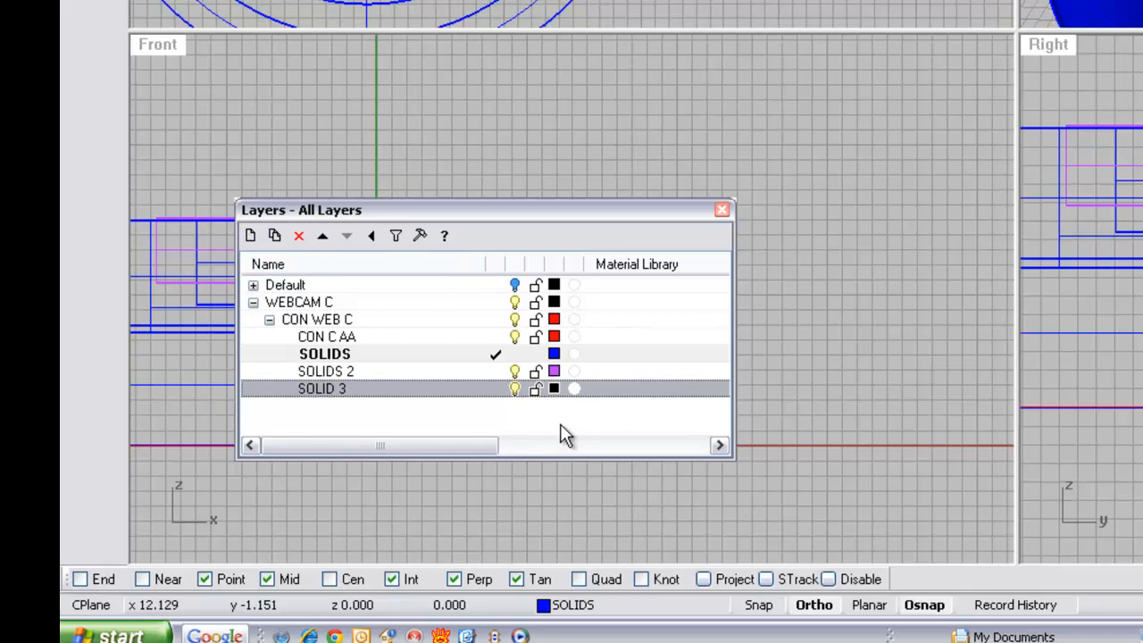
pyautogui.click(554, 390)
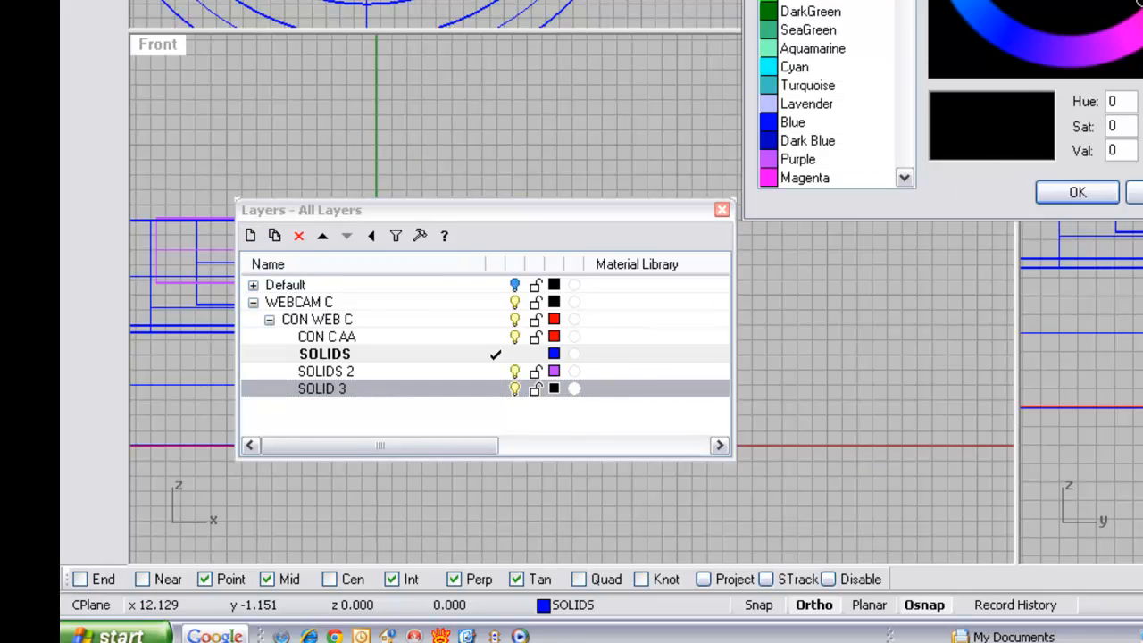
pyautogui.click(808, 0)
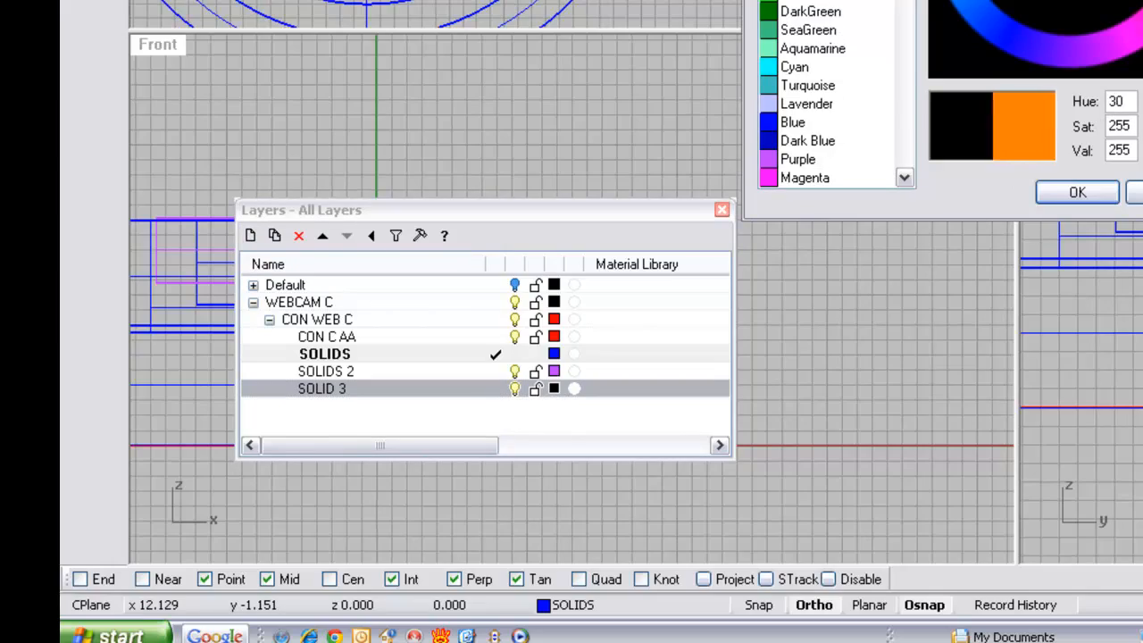
pyautogui.click(808, 0)
pyautogui.click(1078, 192)
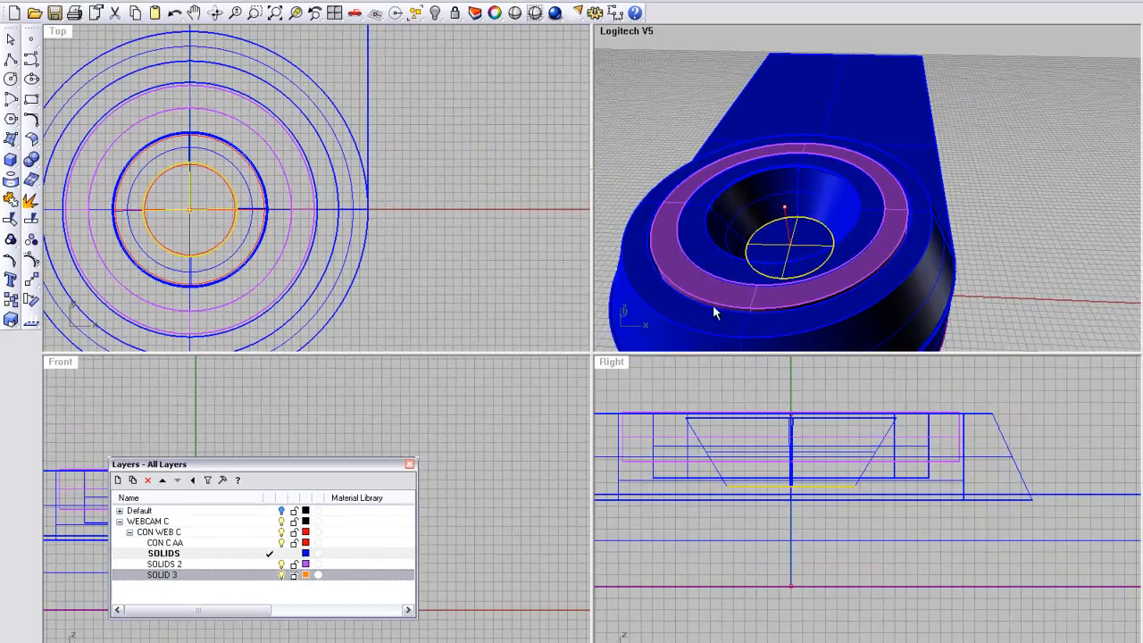
# Add the tapered wall to the selected bottom disc and move both objects to the SOLID 3 layer
pyautogui.click(762, 209)
pyautogui.moveTo(760, 207); pyautogui.dragTo(794, 227, button='right')
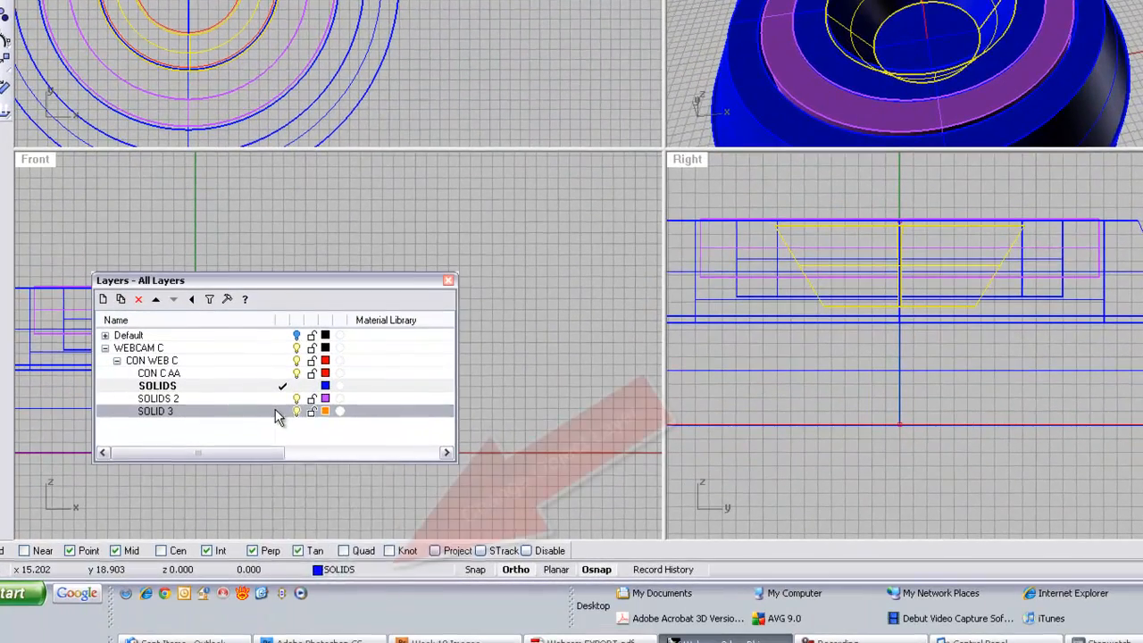
pyautogui.rightClick(263, 574)
pyautogui.click(313, 572)
pyautogui.moveTo(823, 39); pyautogui.dragTo(765, 69, button='right')
pyautogui.scroll(-6, 775, 46)
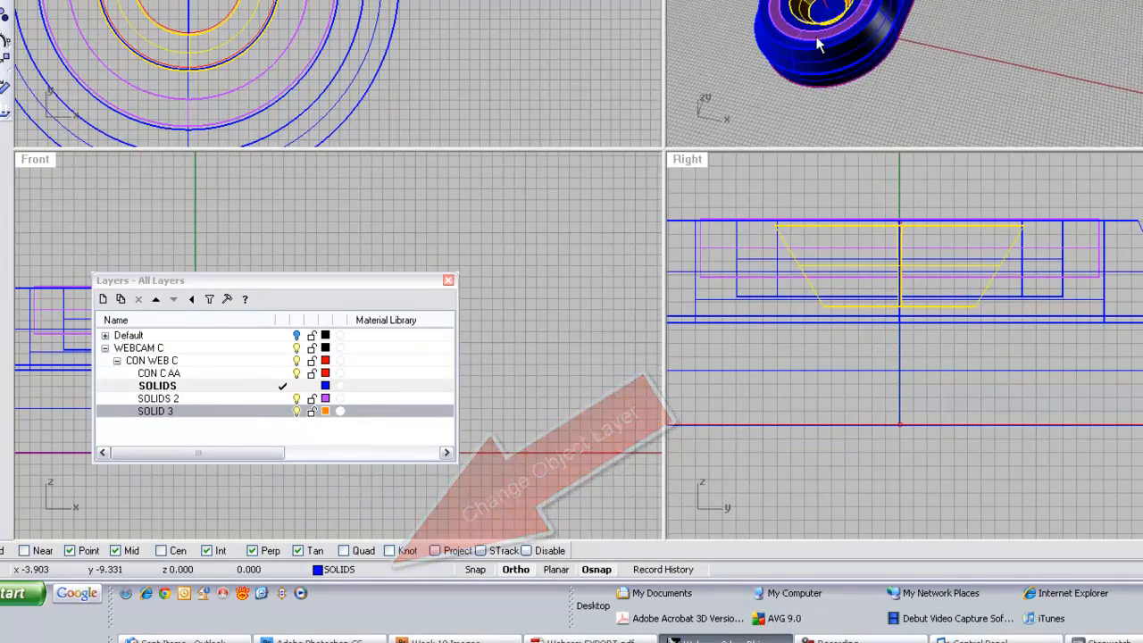
# Examine the tapered recess from several perspective angles, selecting the outer ring, inner ring and recess surfaces one at a time
pyautogui.scroll(5, 777, 73)
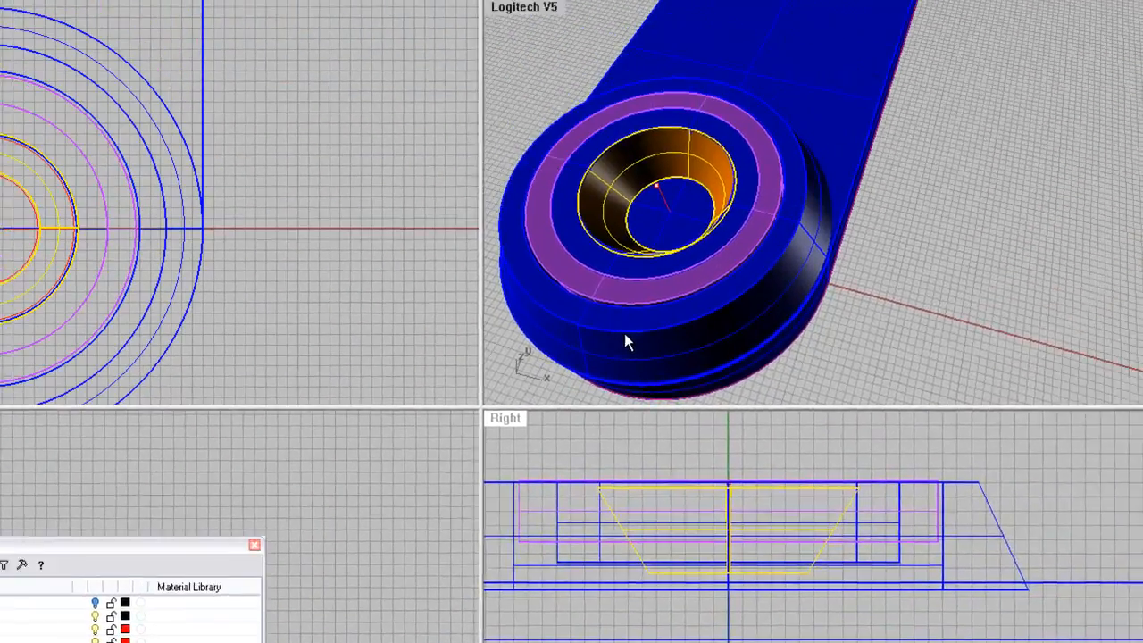
pyautogui.keyDown('shift'); pyautogui.moveTo(625, 338); pyautogui.dragTo(735, 327, button='right'); pyautogui.keyUp('shift')
pyautogui.click(656, 342)
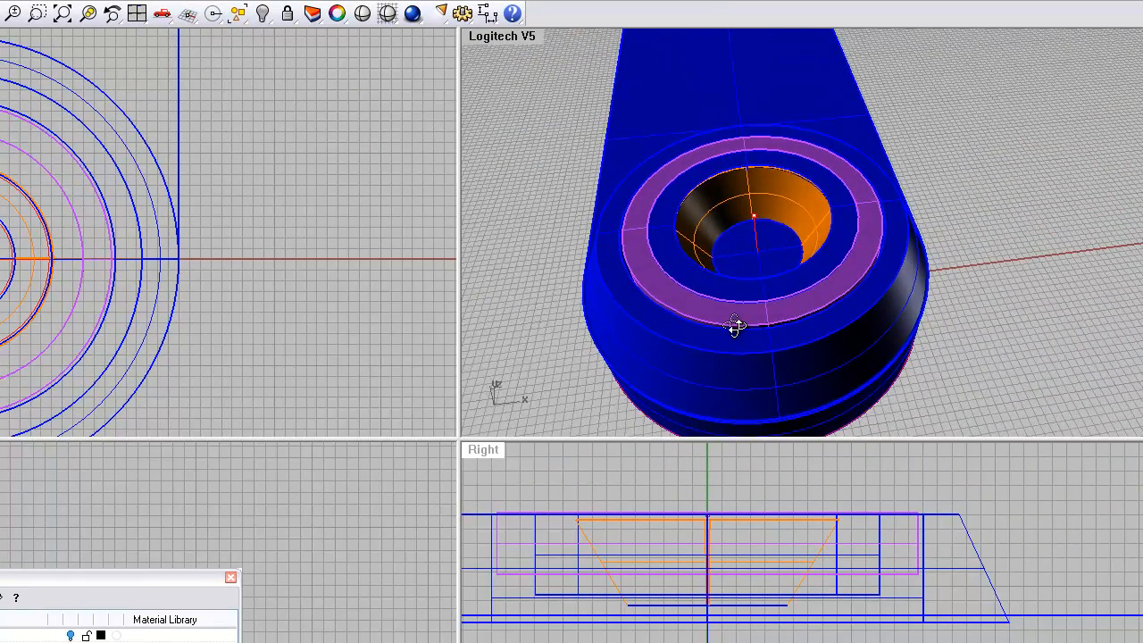
pyautogui.moveTo(799, 357); pyautogui.dragTo(615, 376, button='right')
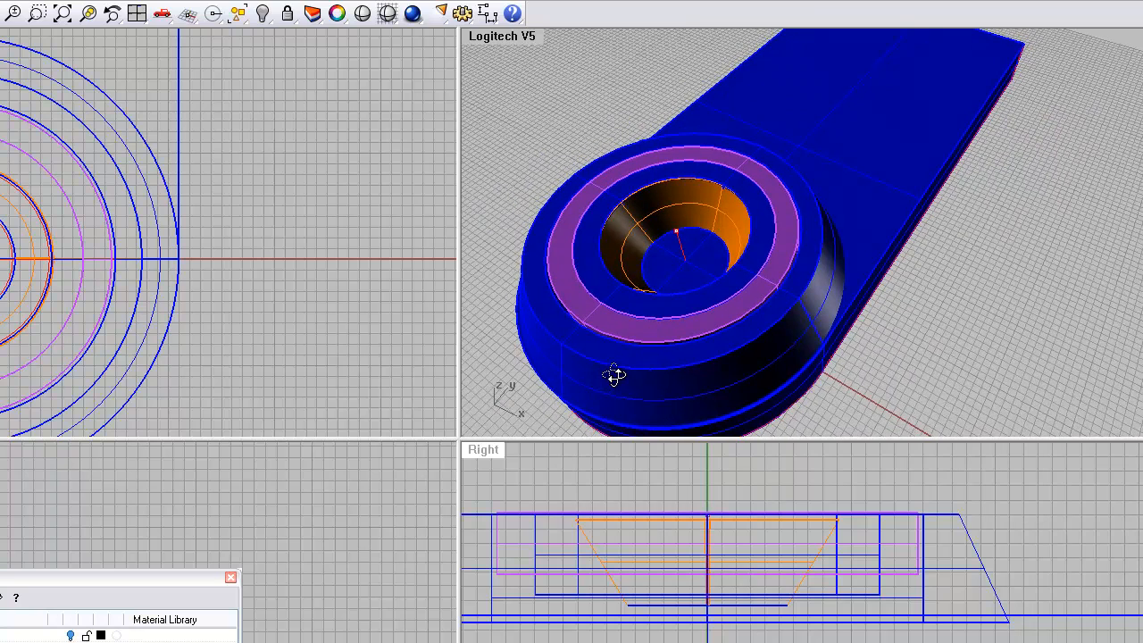
pyautogui.scroll(2, 636, 336)
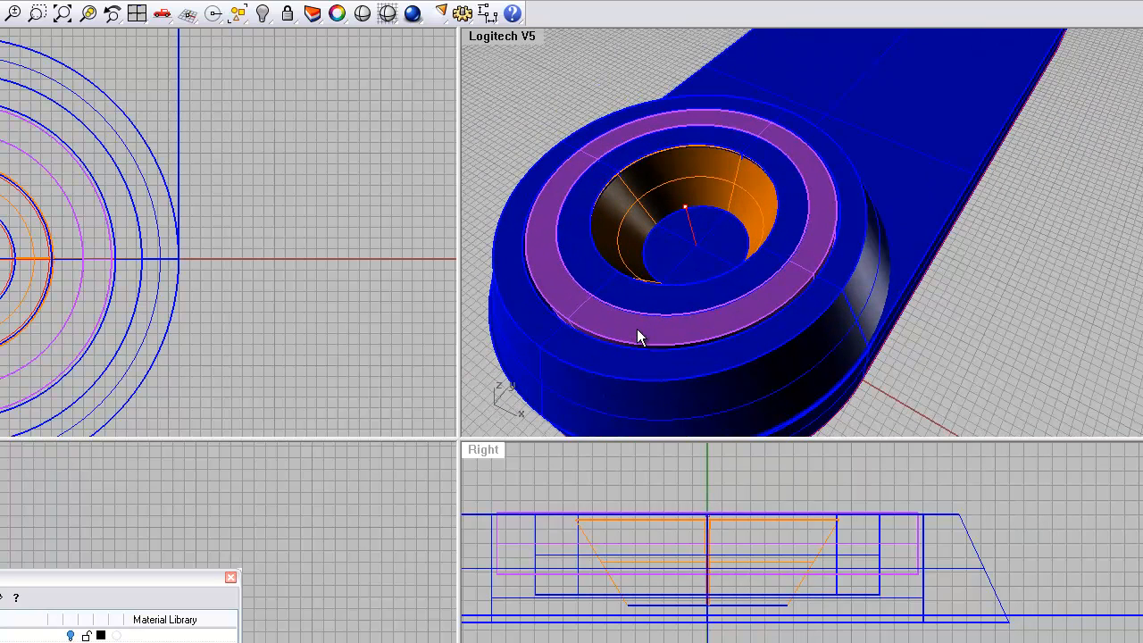
pyautogui.click(638, 332)
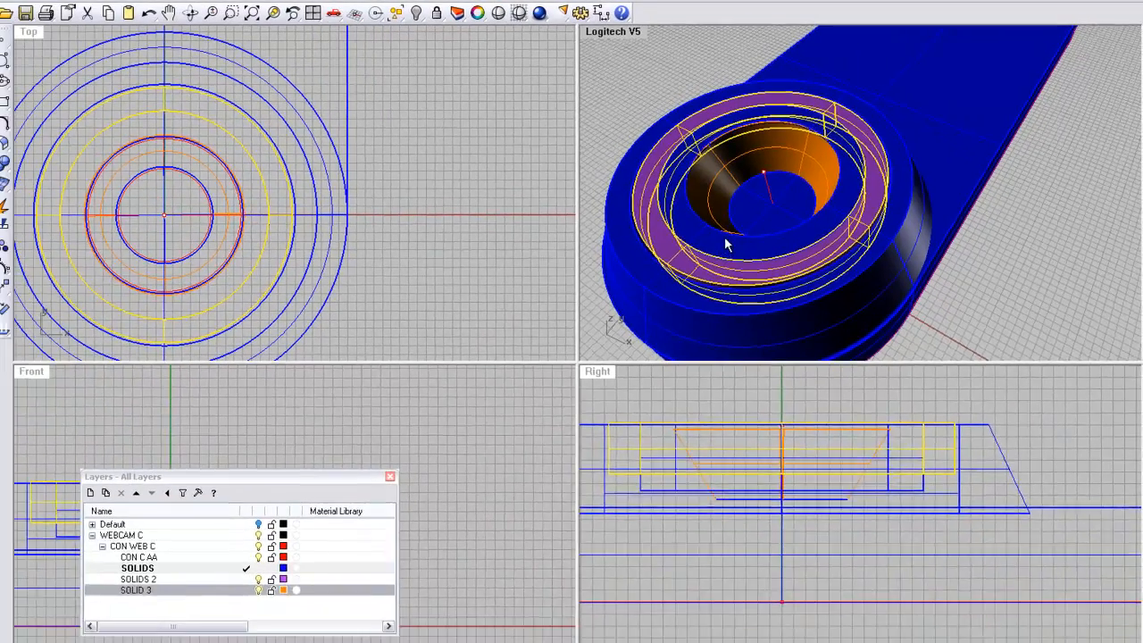
pyautogui.click(638, 288)
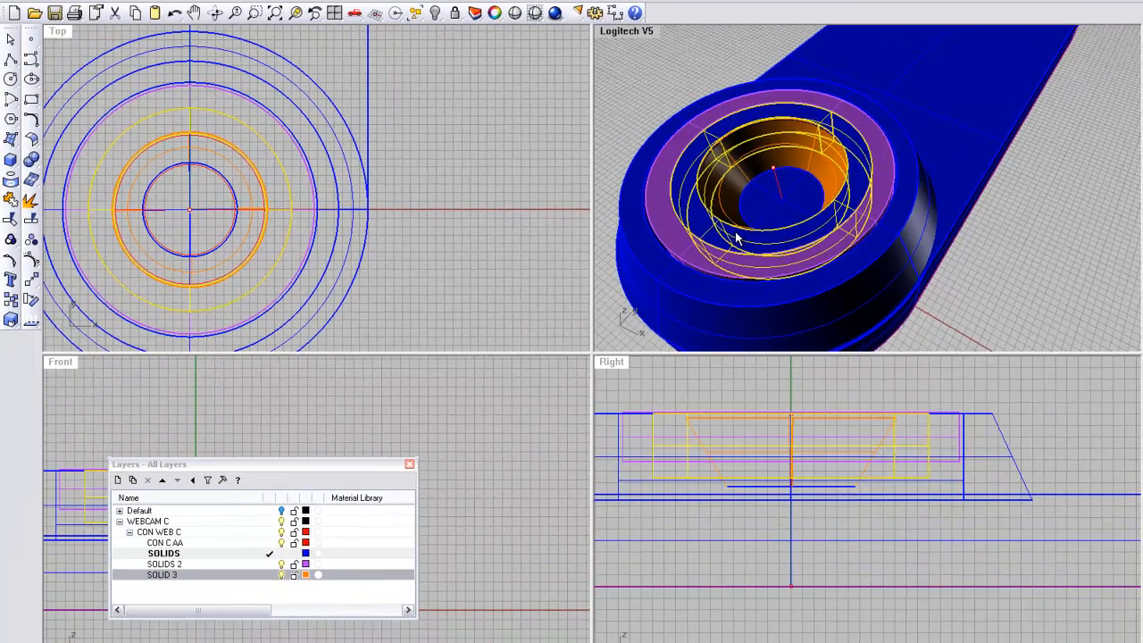
pyautogui.click(747, 178)
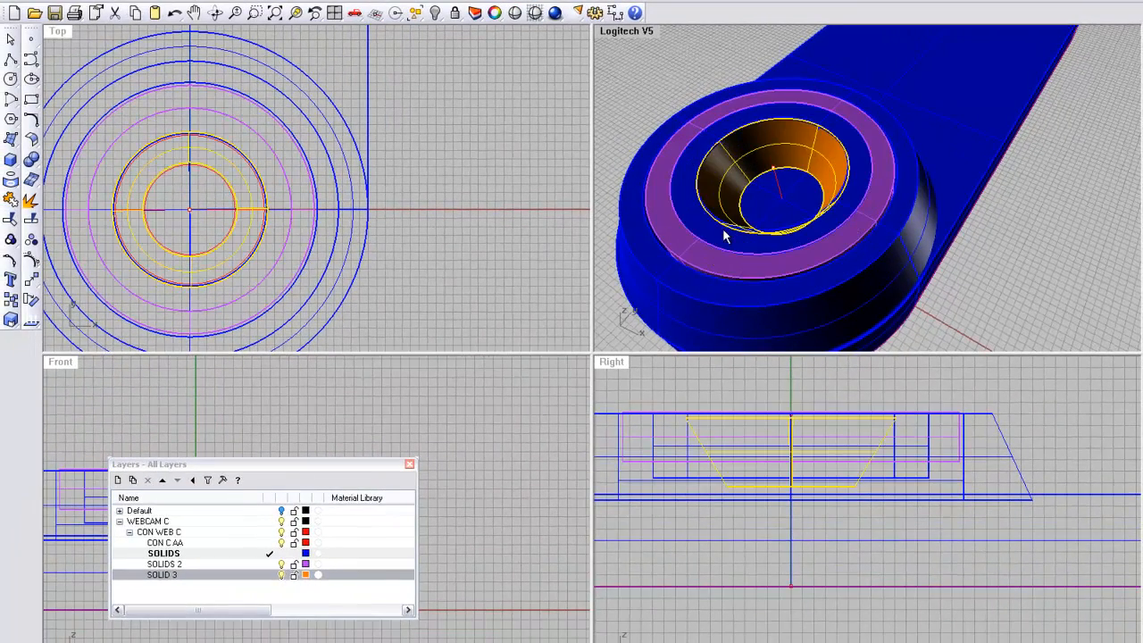
pyautogui.moveTo(729, 235); pyautogui.dragTo(857, 237, button='right')
pyautogui.scroll(-4, 857, 237)
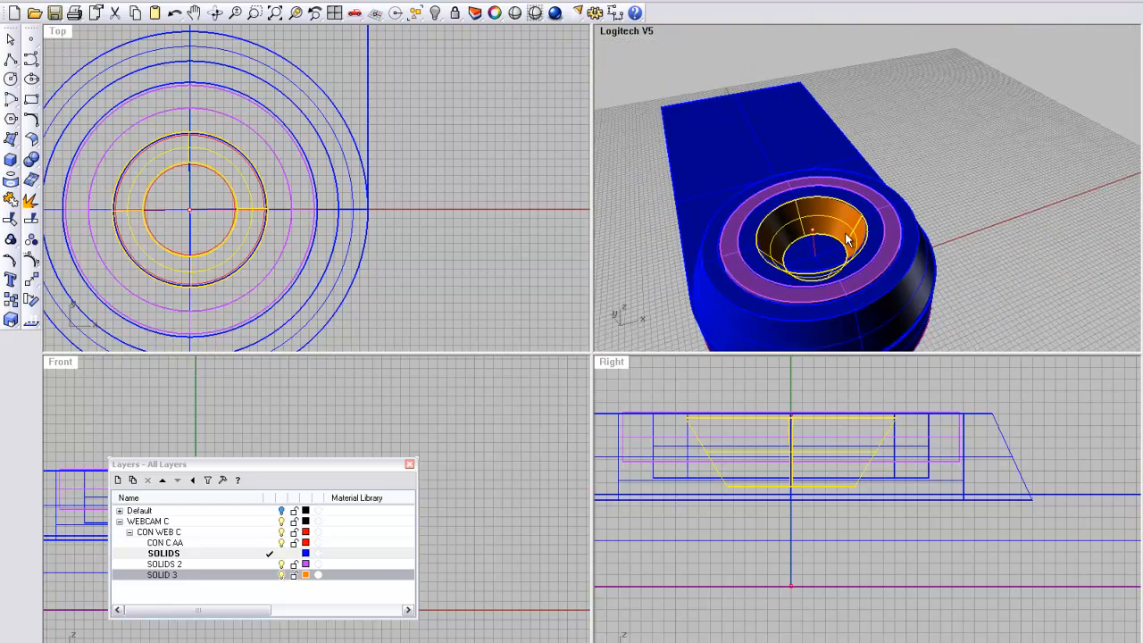
# Undo the recess edits through the SOLID 3 layer's creation, back to the point before the wide upper cap was deleted
pyautogui.click(175, 14)
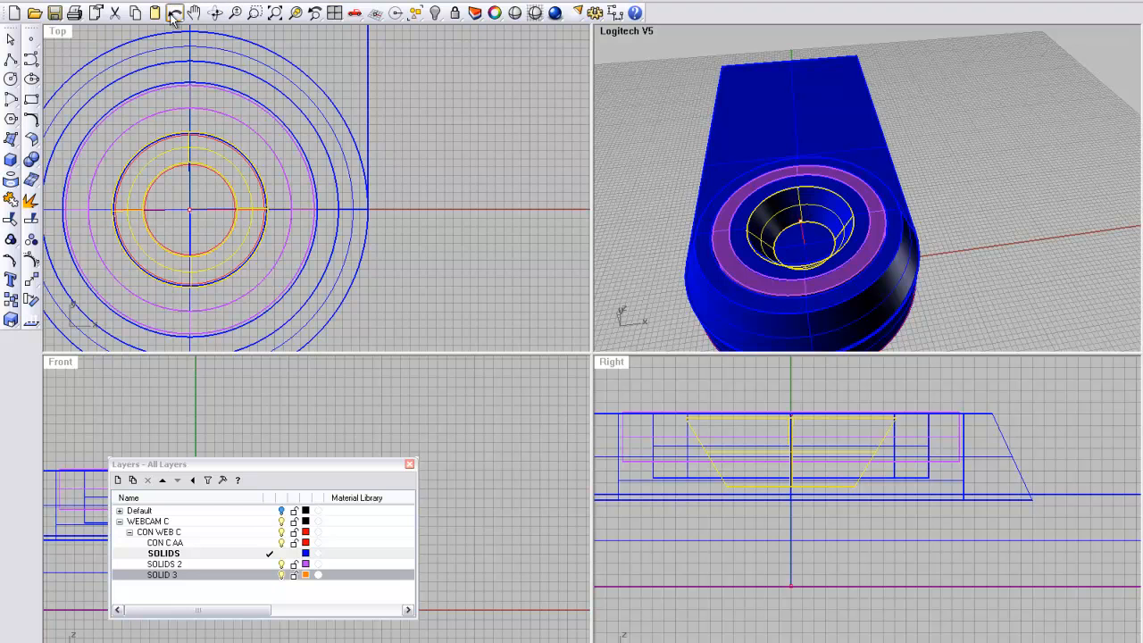
pyautogui.click(175, 14)
pyautogui.click(175, 14)
pyautogui.click(175, 15)
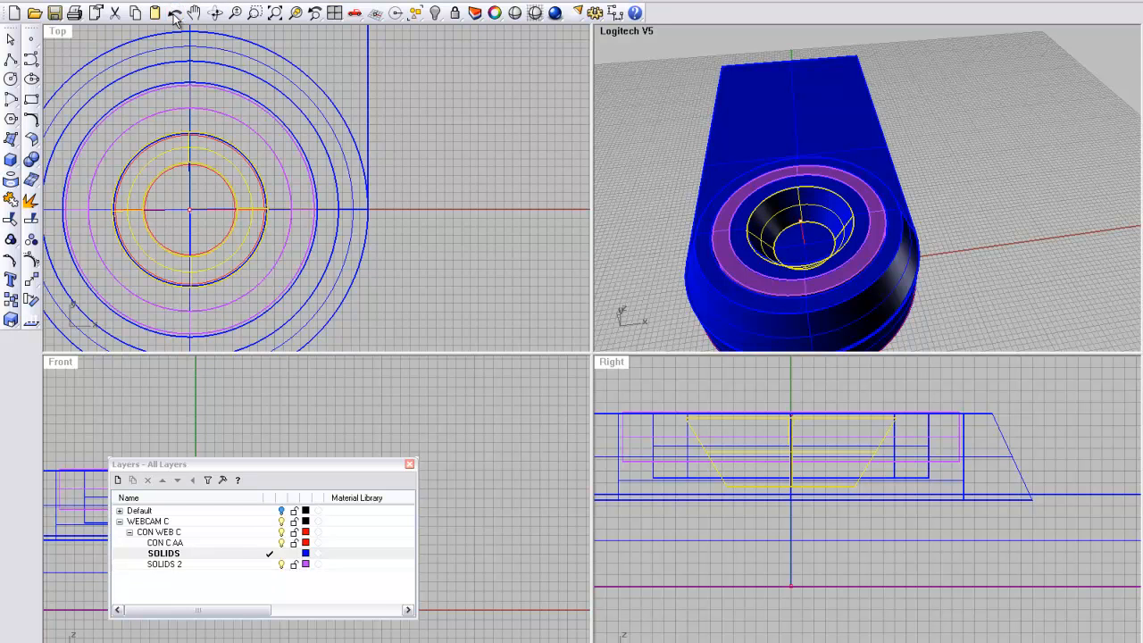
pyautogui.moveTo(810, 223); pyautogui.dragTo(773, 216, button='right')
pyautogui.scroll(4, 772, 217)
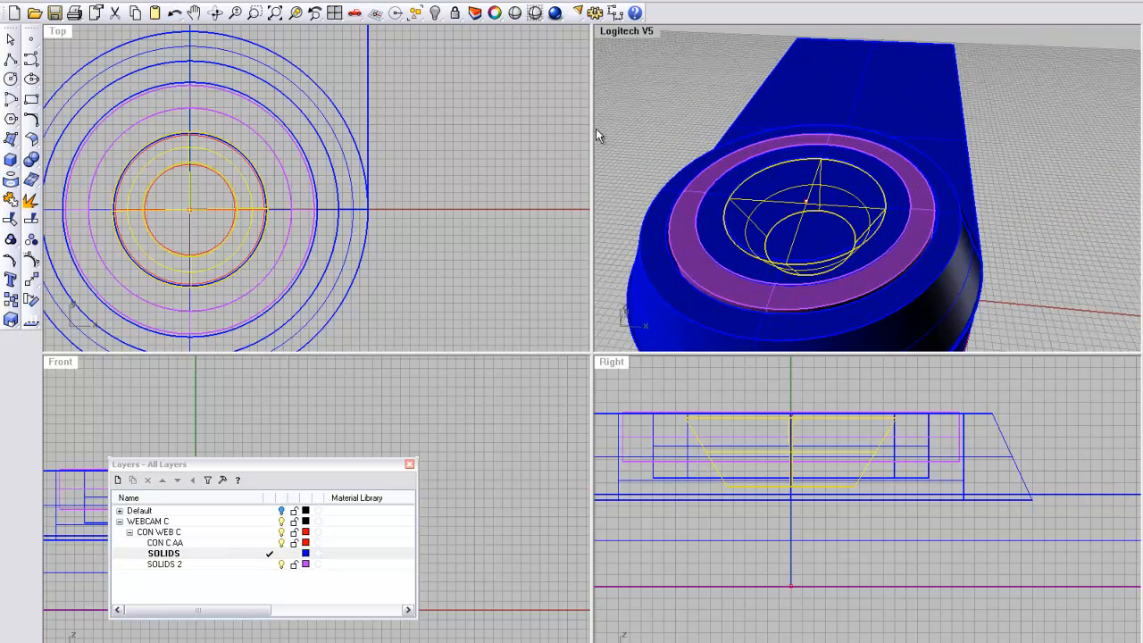
# Redo the cap deletion, the SOLID 3 layer and the move of the recess onto it, and clear the selection
pyautogui.click(175, 14)
pyautogui.click(175, 13)
pyautogui.click(175, 14)
pyautogui.click(175, 14)
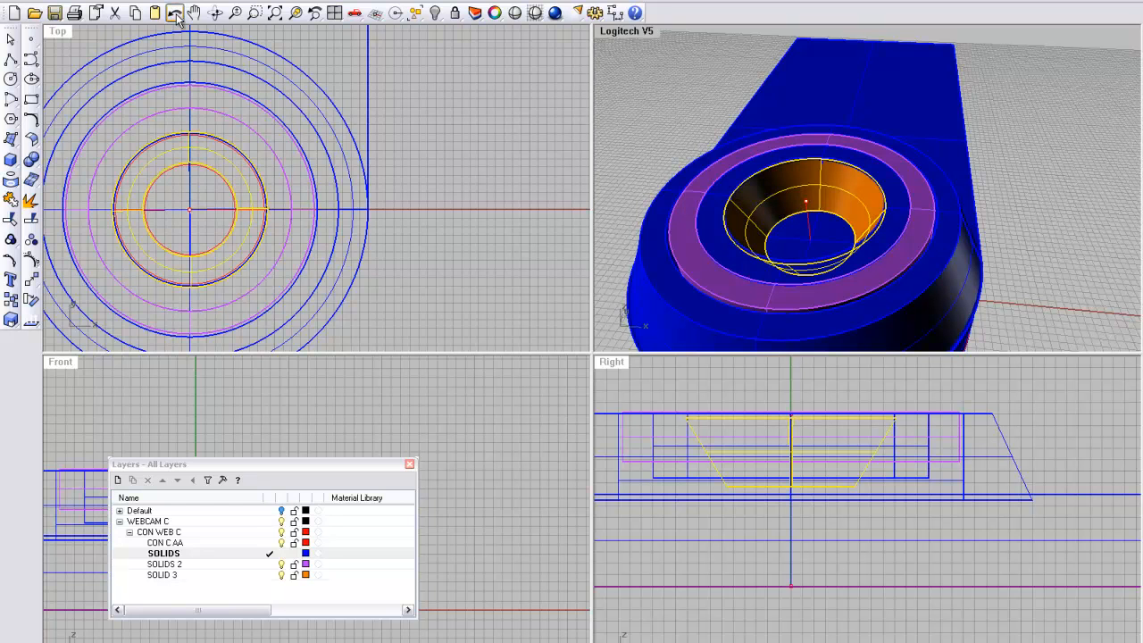
pyautogui.click(176, 18)
pyautogui.click(637, 161)
# Create a layer nested under CON WEB C, name it SOLID 4 and set its colour to Magenta
pyautogui.moveTo(683, 184); pyautogui.dragTo(832, 268, button='right')
pyautogui.scroll(5, 828, 270)
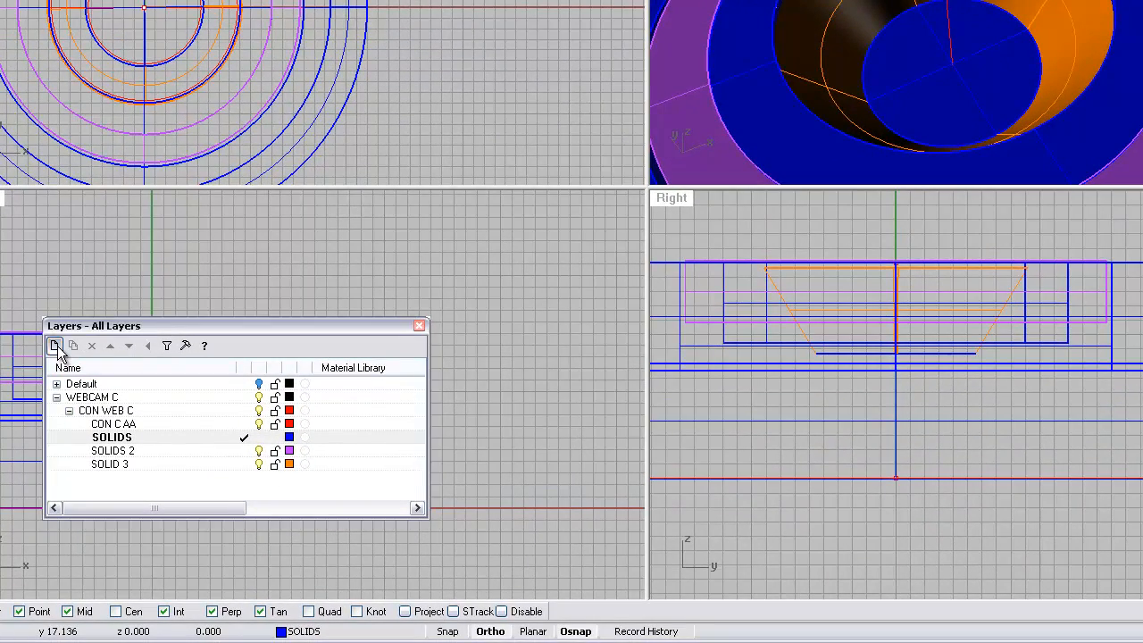
pyautogui.click(117, 479)
pyautogui.click(126, 481)
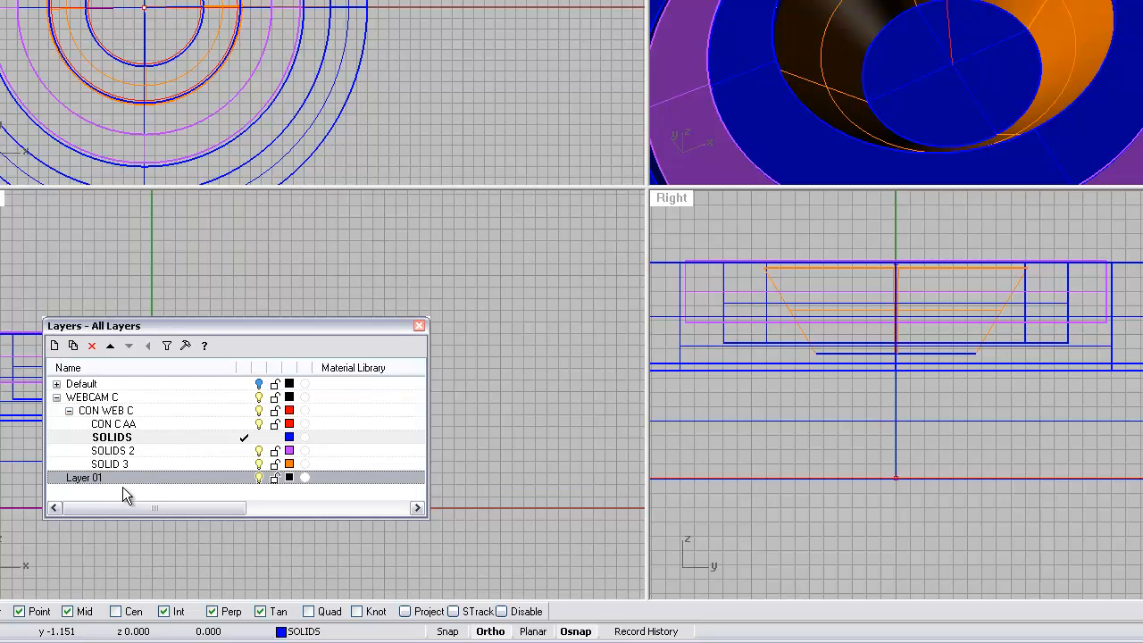
pyautogui.moveTo(117, 477); pyautogui.dragTo(106, 414)
pyautogui.click(109, 481)
pyautogui.moveTo(130, 478); pyautogui.dragTo(91, 476)
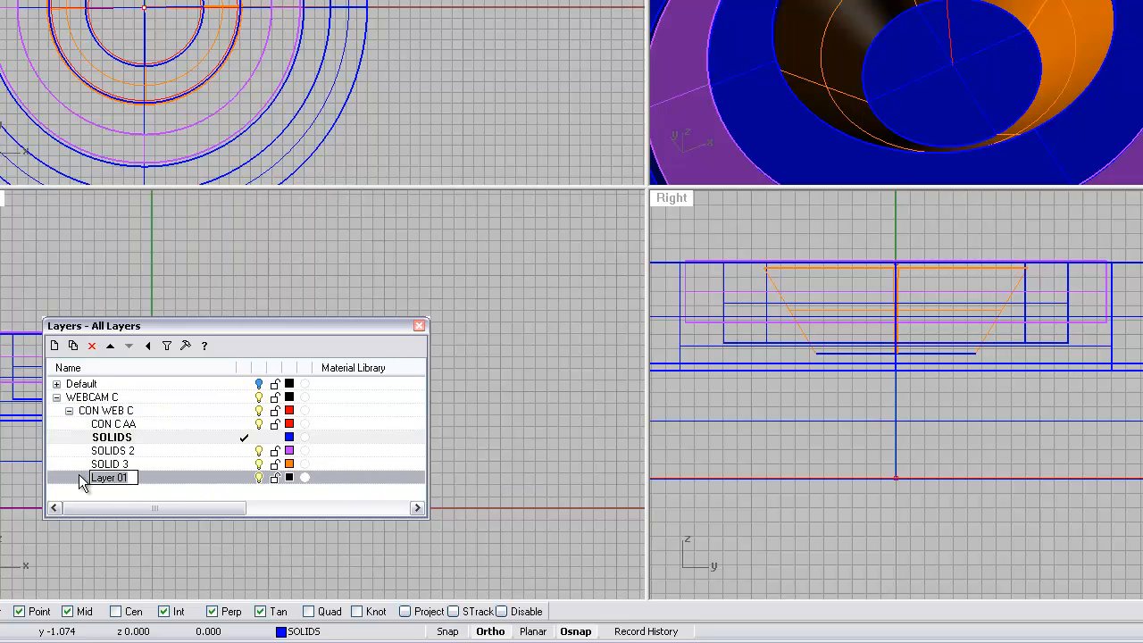
pyautogui.write('SOLID 4')
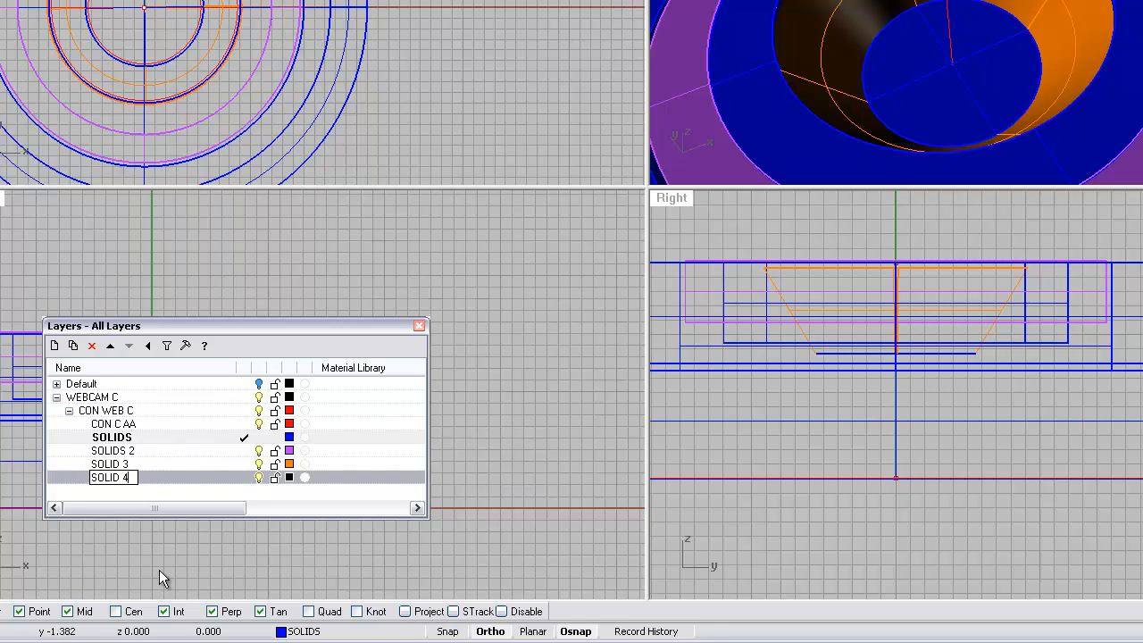
pyautogui.click(289, 478)
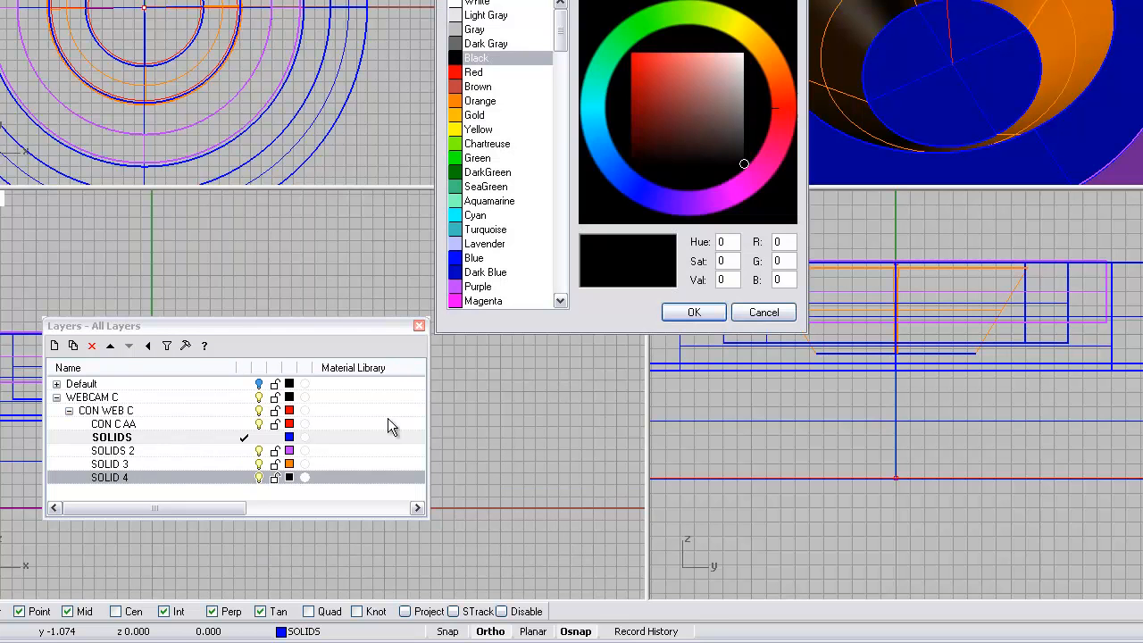
pyautogui.click(483, 301)
pyautogui.click(694, 311)
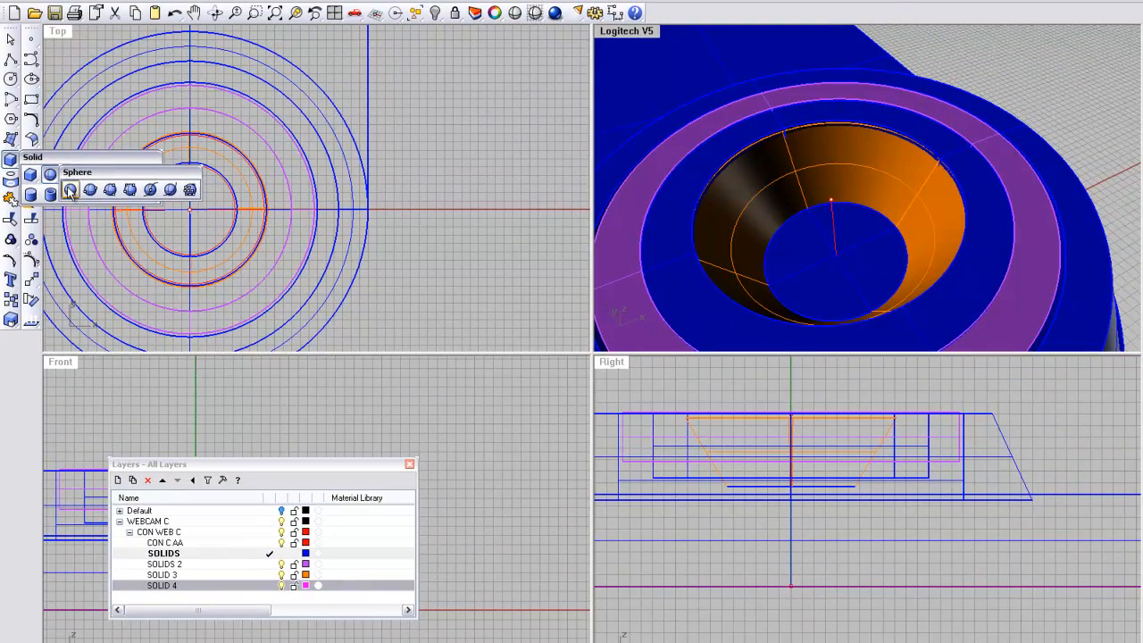
# Make SOLID 4 current and create a sphere about the rings' common centre, slightly larger in radius than the recess's bottom disc
pyautogui.click(69, 192)
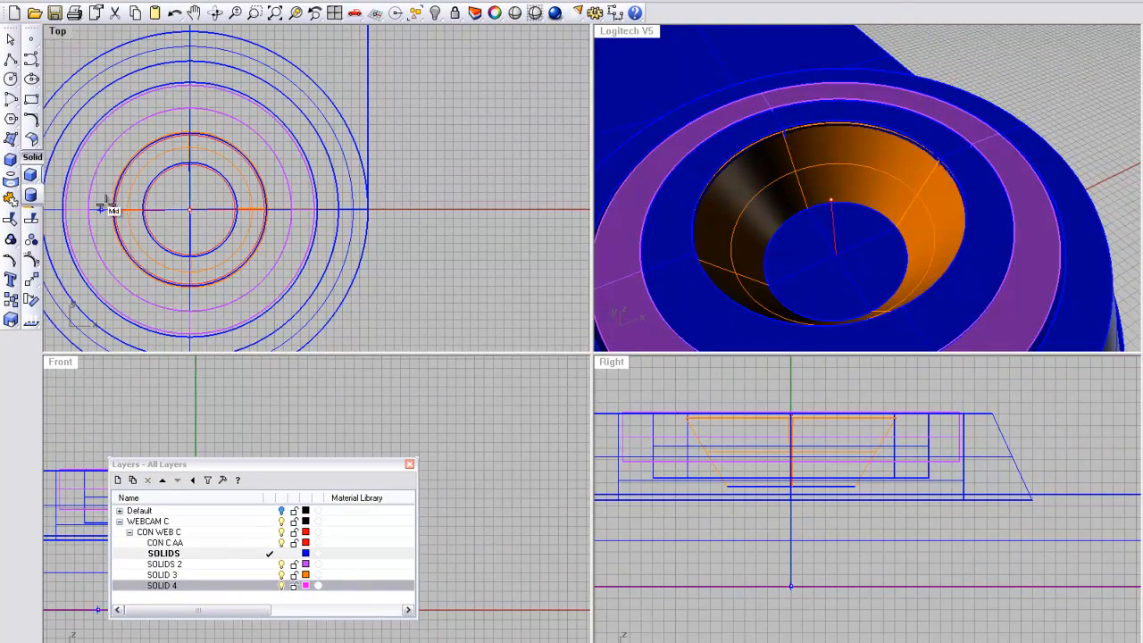
pyautogui.click(190, 209)
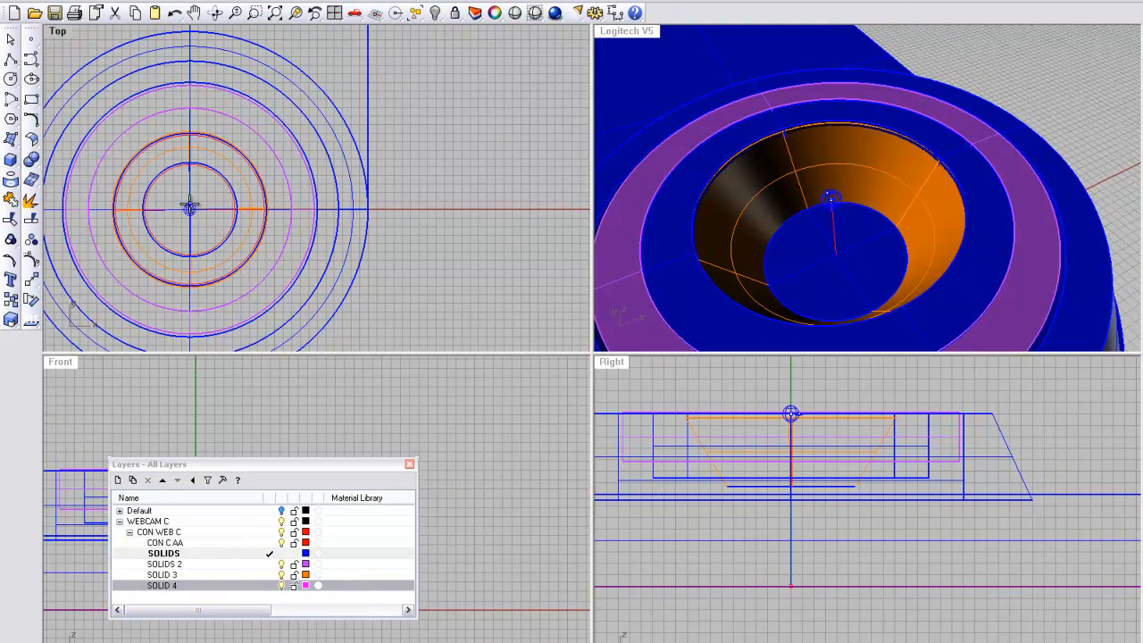
pyautogui.click(190, 286)
pyautogui.click(273, 587)
pyautogui.scroll(4, 218, 189)
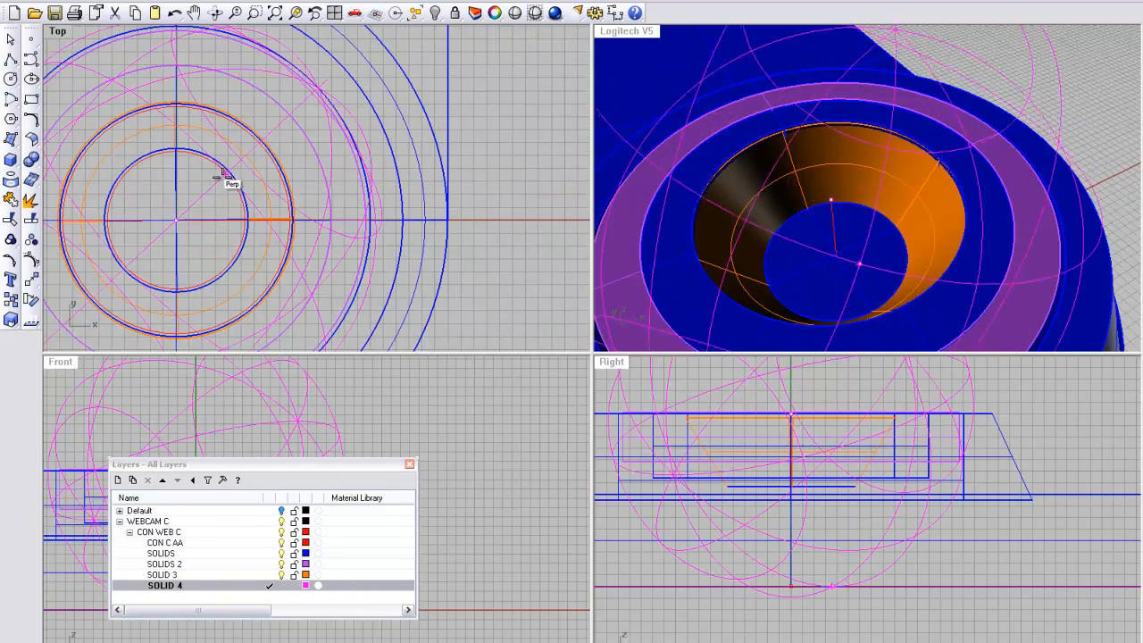
pyautogui.scroll(3, 221, 177)
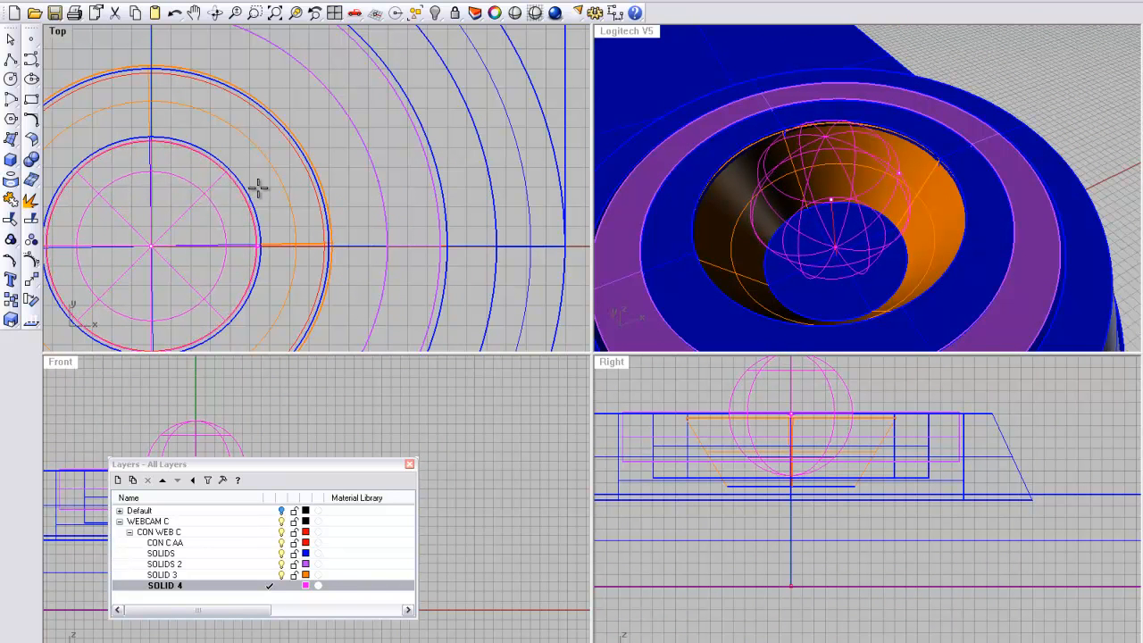
pyautogui.click(276, 180)
# Move the sphere straight down in the Right view until only its upper part protrudes above the recess's bottom disc
pyautogui.moveTo(753, 259); pyautogui.dragTo(917, 200, button='right')
pyautogui.click(926, 129)
pyautogui.moveTo(704, 512); pyautogui.dragTo(726, 570, button='right')
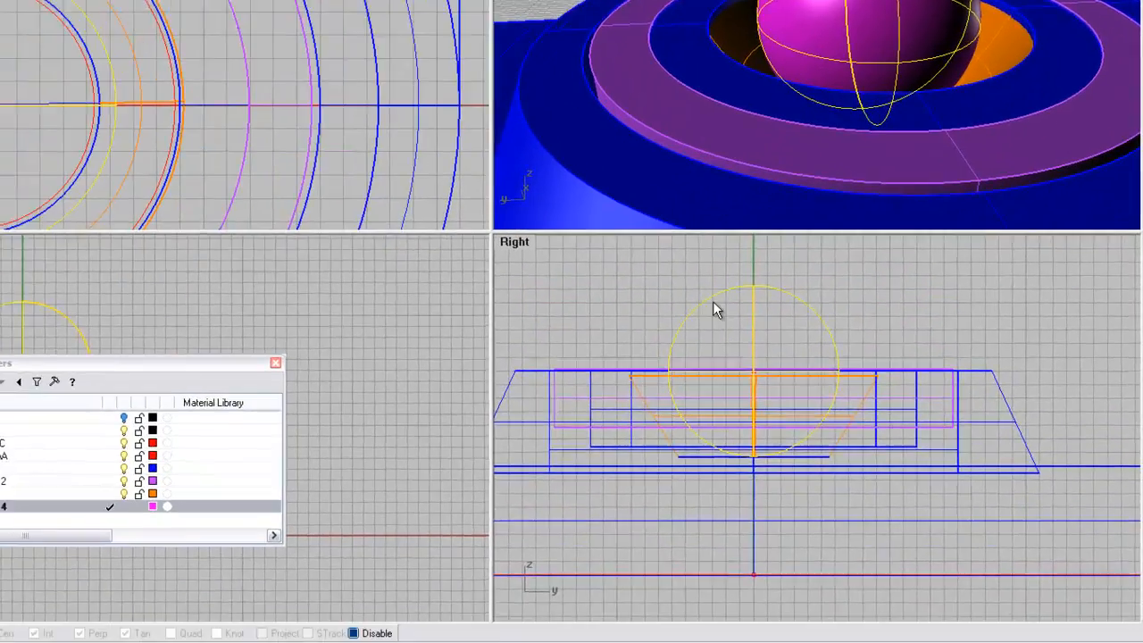
pyautogui.click(723, 315)
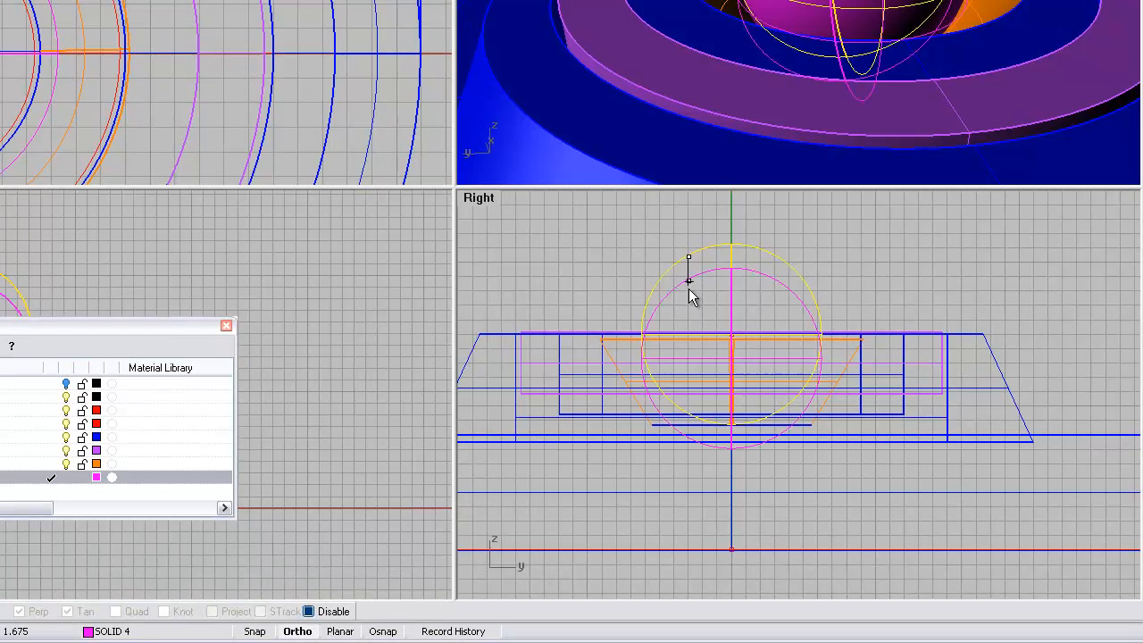
pyautogui.click(696, 400)
pyautogui.moveTo(684, 464); pyautogui.dragTo(622, 431, button='right')
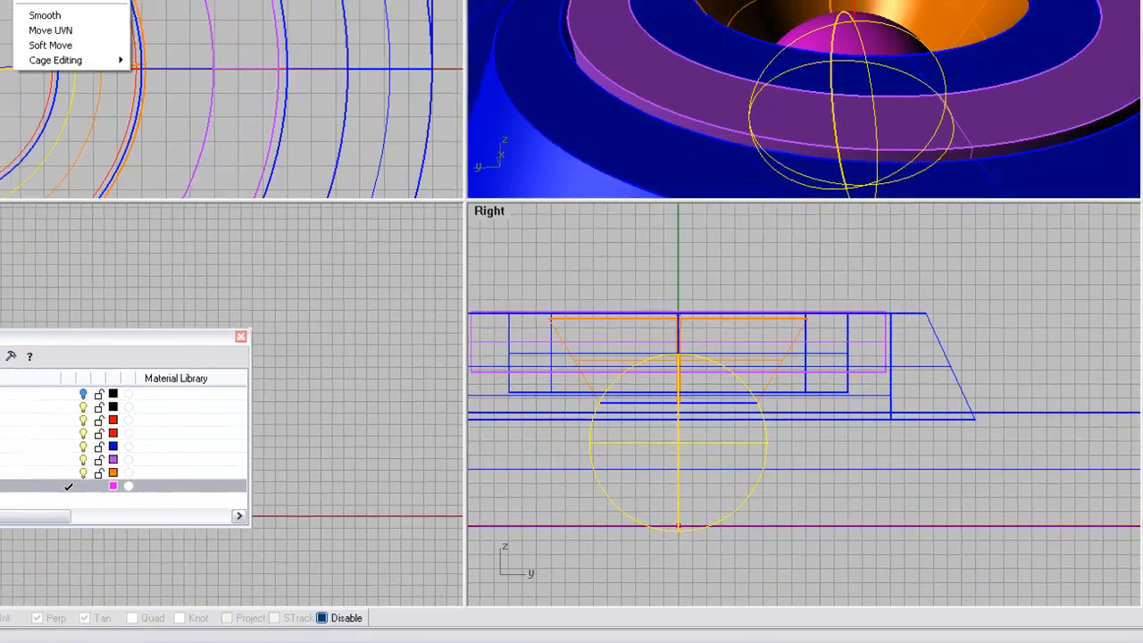
# Flatten the sphere vertically about its centre with Scale 1-D to a little over a third of its height
pyautogui.moveTo(247, 13)
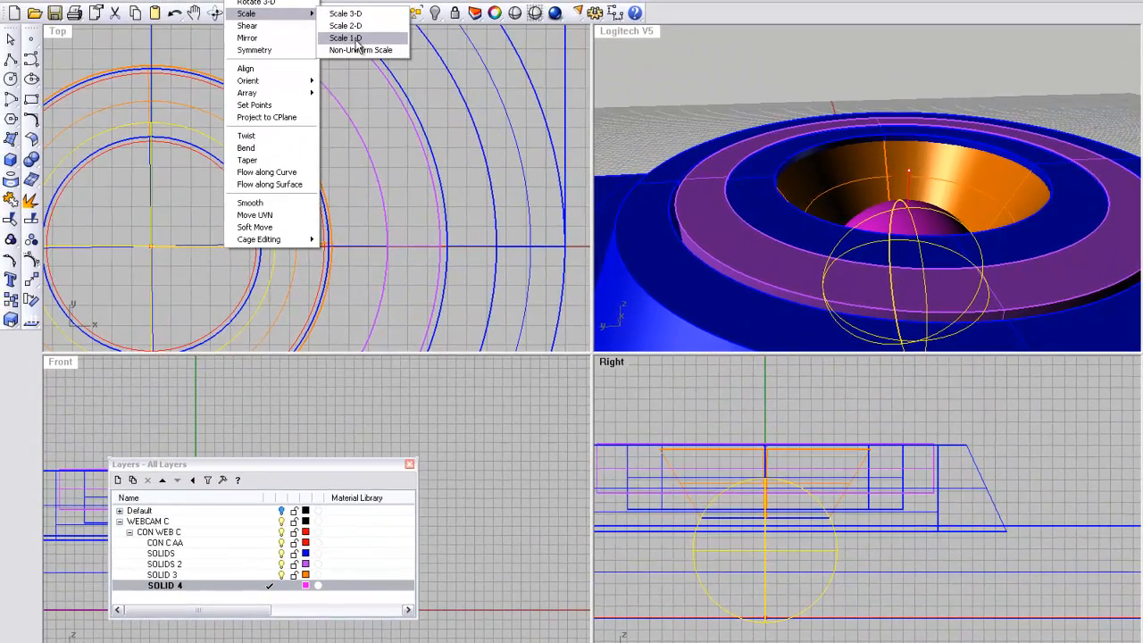
pyautogui.click(357, 39)
pyautogui.click(762, 551)
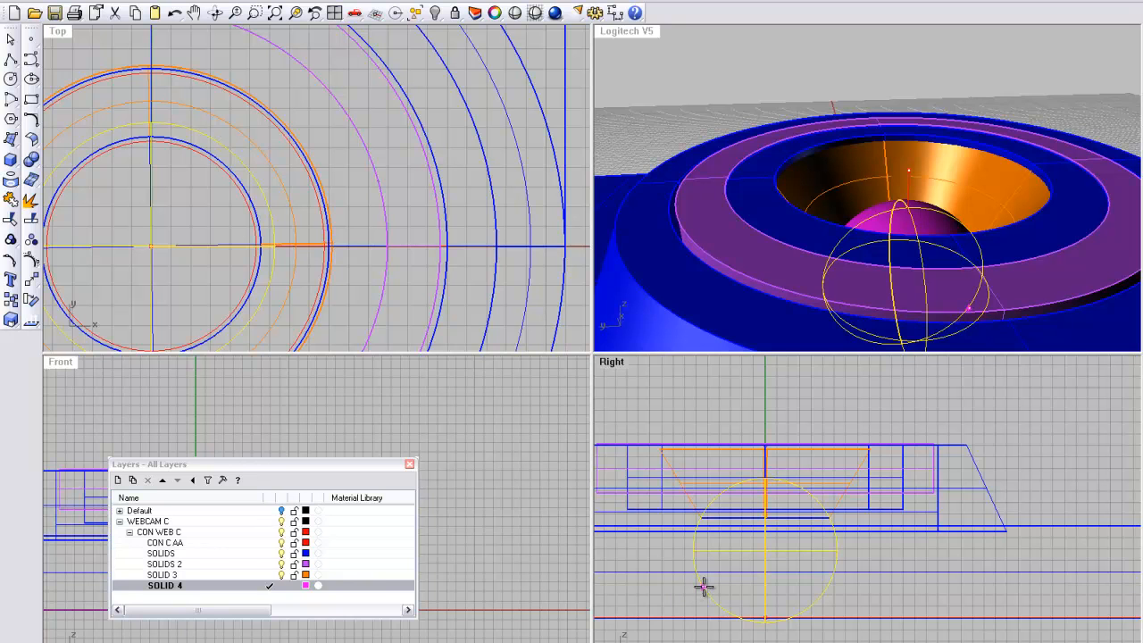
pyautogui.click(763, 551)
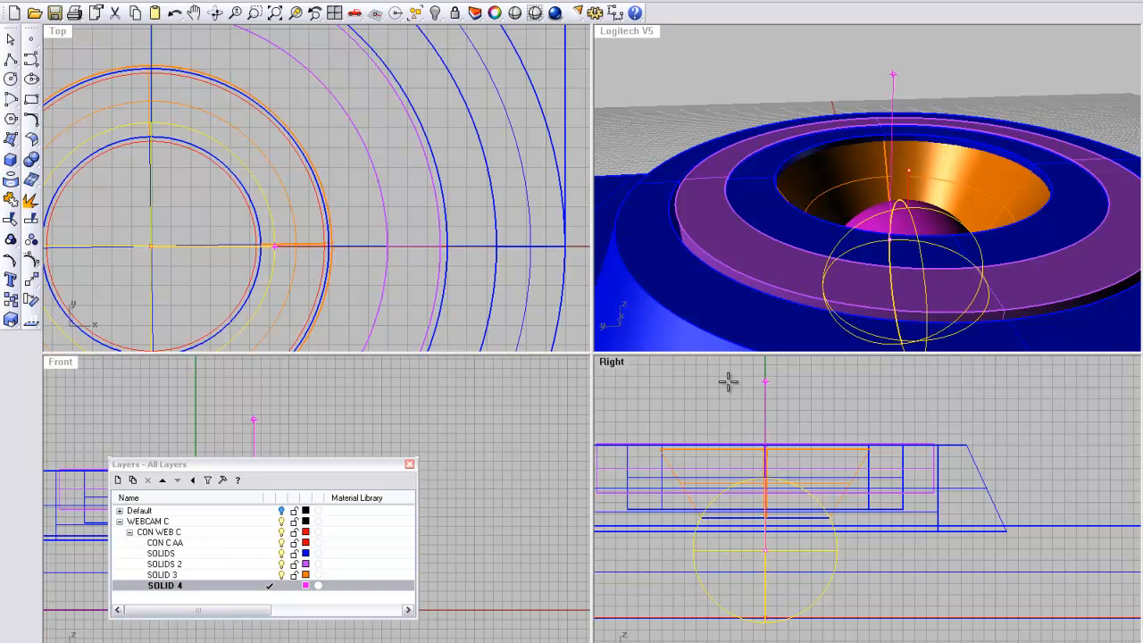
pyautogui.scroll(-3, 732, 449)
pyautogui.click(761, 395)
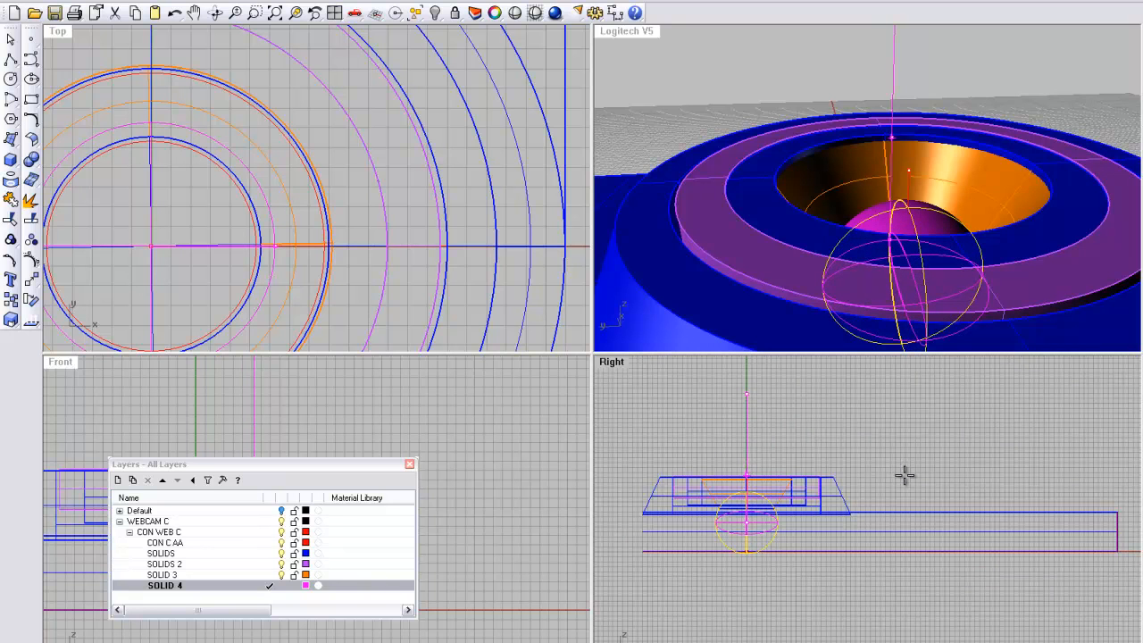
pyautogui.click(905, 475)
# Move the flattened sphere up in the Right view until it is centred on the recess's bottom disc
pyautogui.scroll(6, 773, 533)
pyautogui.moveTo(732, 515); pyautogui.dragTo(919, 561, button='right')
pyautogui.moveTo(914, 551); pyautogui.dragTo(914, 527)
pyautogui.scroll(5, 875, 255)
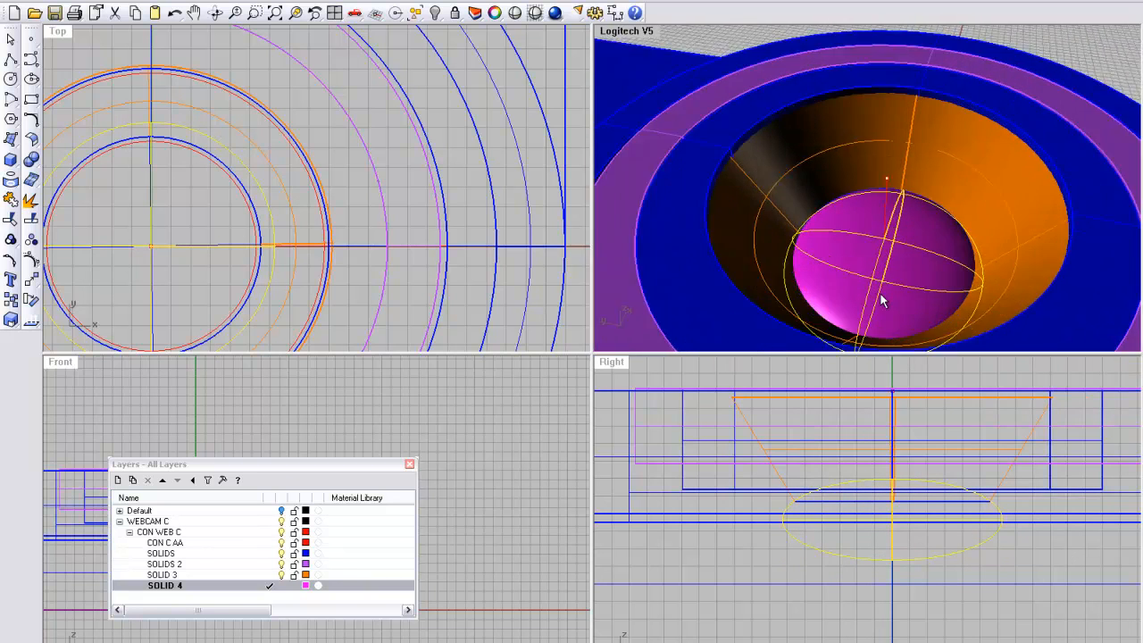
pyautogui.moveTo(856, 282); pyautogui.dragTo(887, 301, button='right')
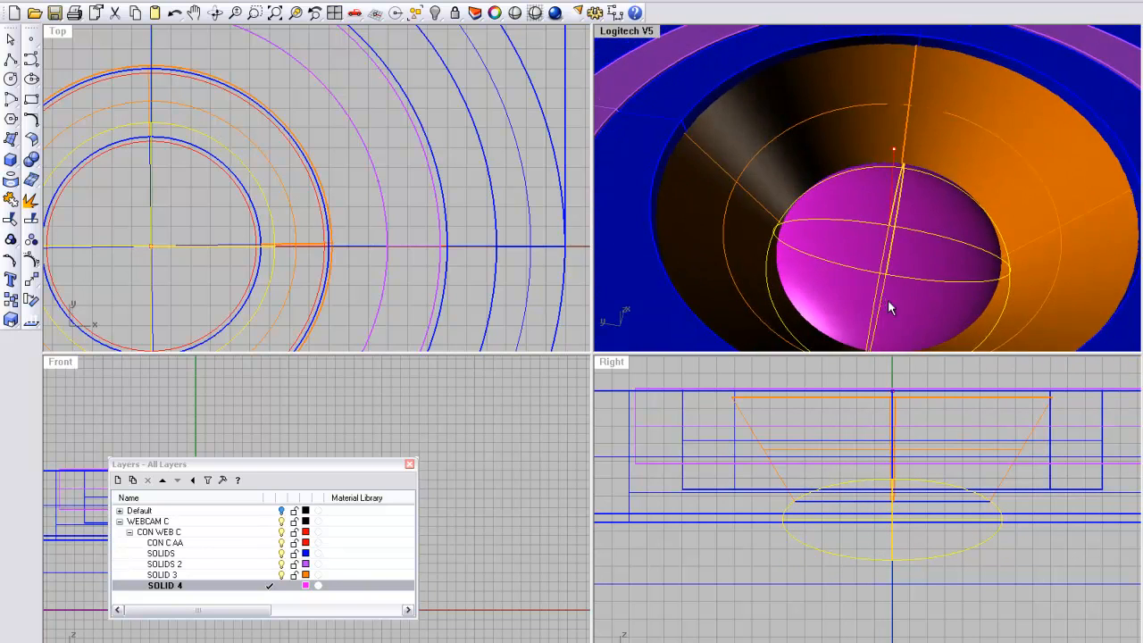
pyautogui.scroll(2, 853, 504)
pyautogui.moveTo(854, 474); pyautogui.dragTo(852, 451)
# Examine how the flattened lens sits in the recess in perspective, and review the whole webcam body in the Top view
pyautogui.scroll(-6, 833, 224)
pyautogui.scroll(8, 772, 274)
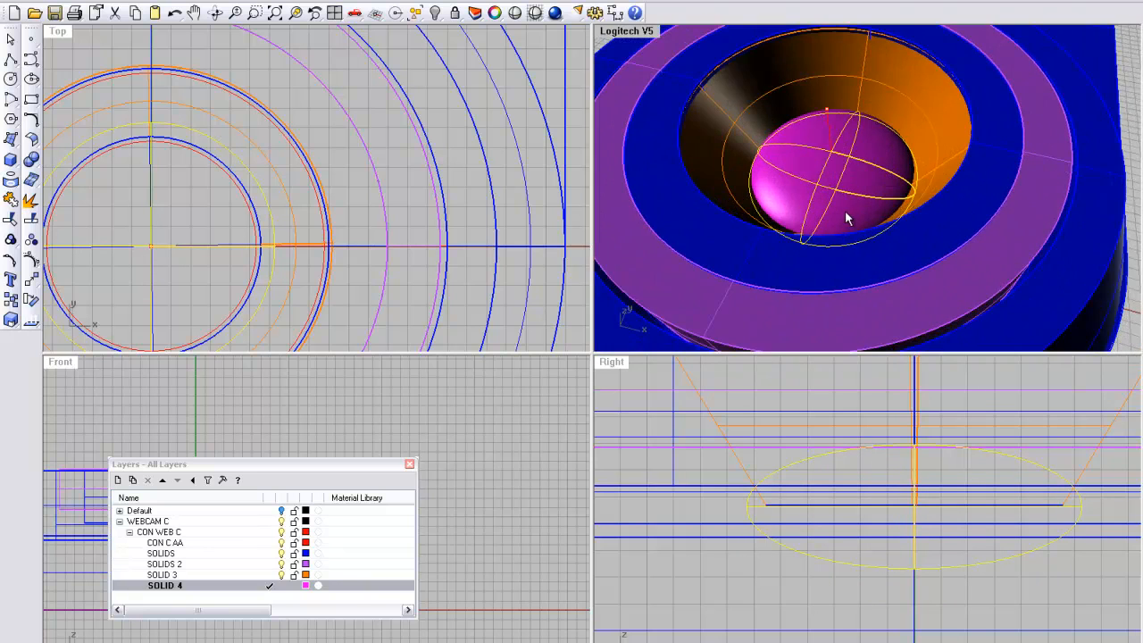
pyautogui.moveTo(845, 215); pyautogui.dragTo(783, 283, button='right')
pyautogui.scroll(-8, 826, 267)
pyautogui.click(669, 219)
pyautogui.scroll(-12, 227, 266)
pyautogui.moveTo(230, 248); pyautogui.dragTo(259, 303, button='right')
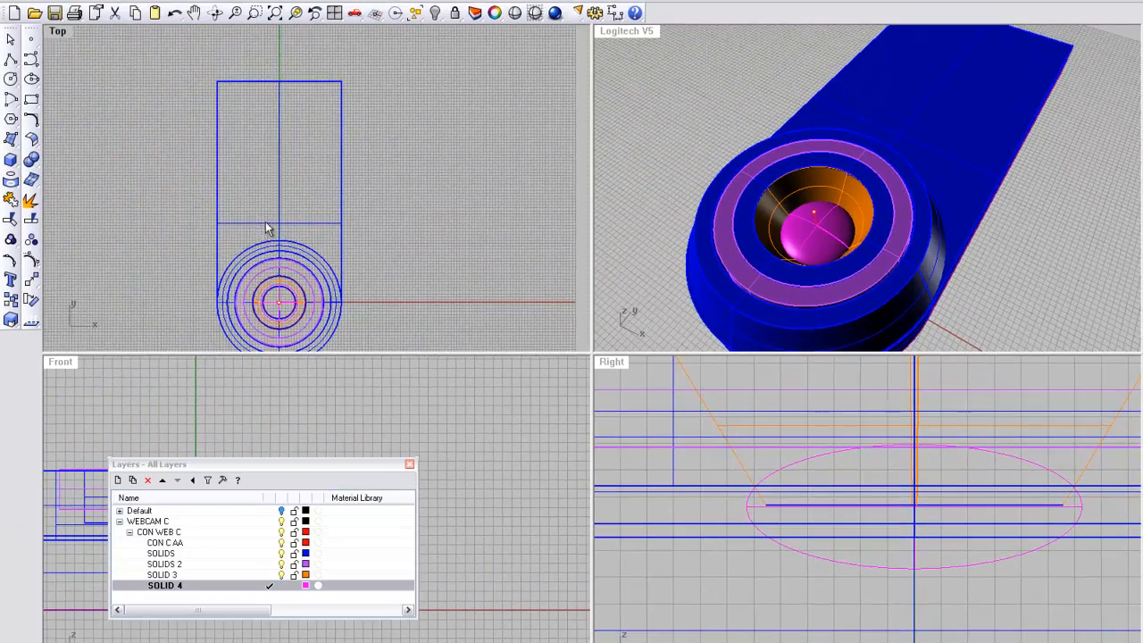
pyautogui.scroll(5, 266, 229)
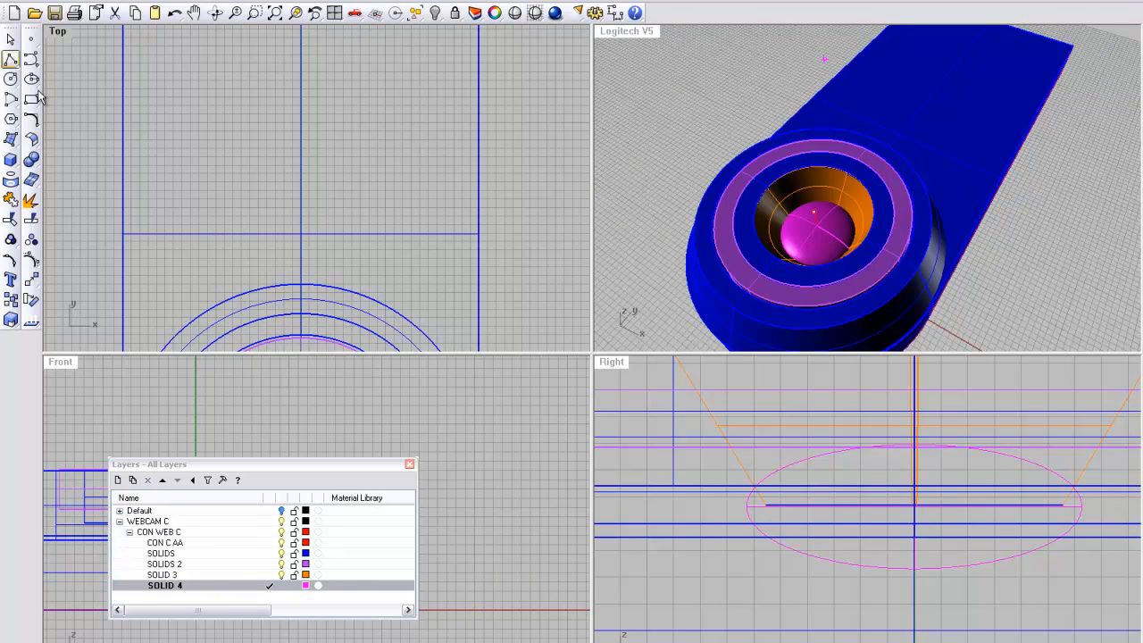
pyautogui.scroll(-4, 312, 314)
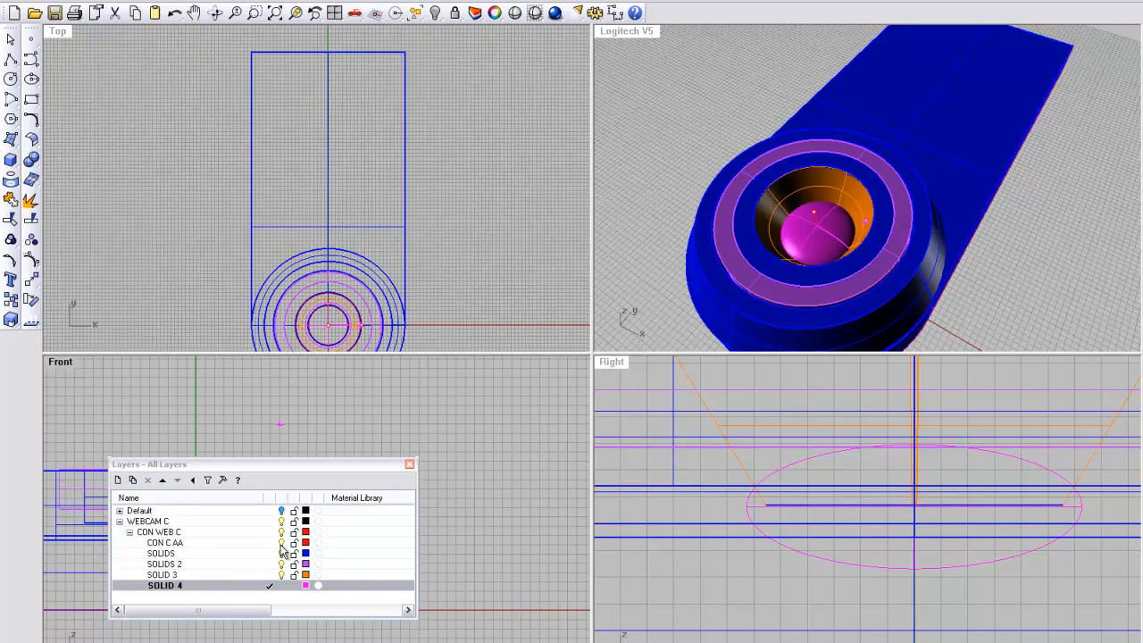
# Make CON C AA the current layer and hide the SOLIDS layer
pyautogui.click(269, 543)
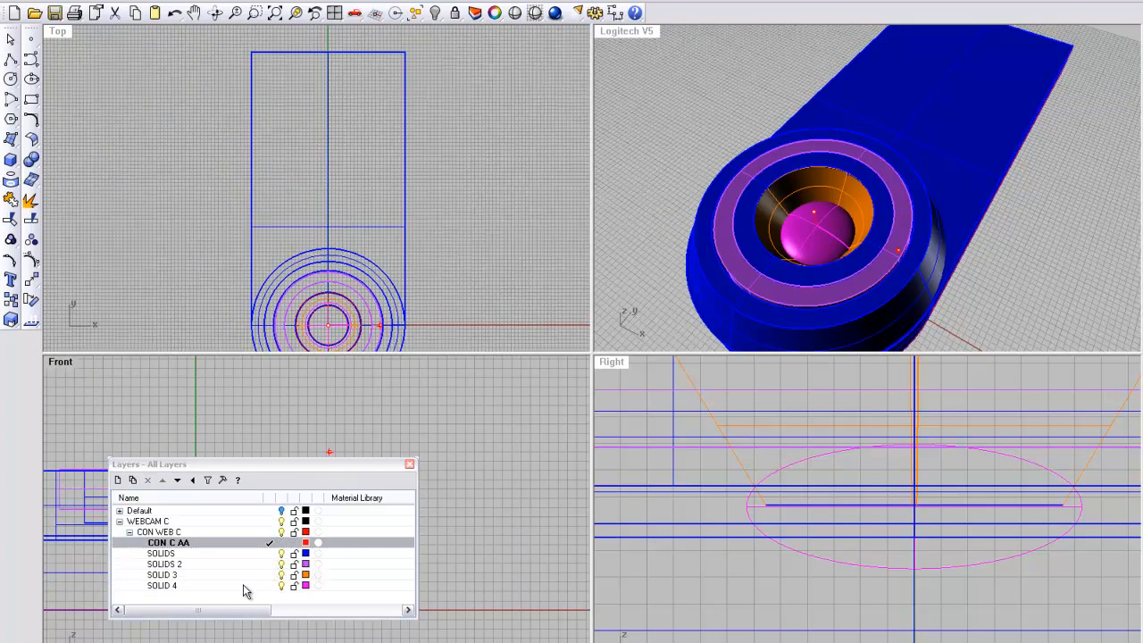
pyautogui.click(281, 554)
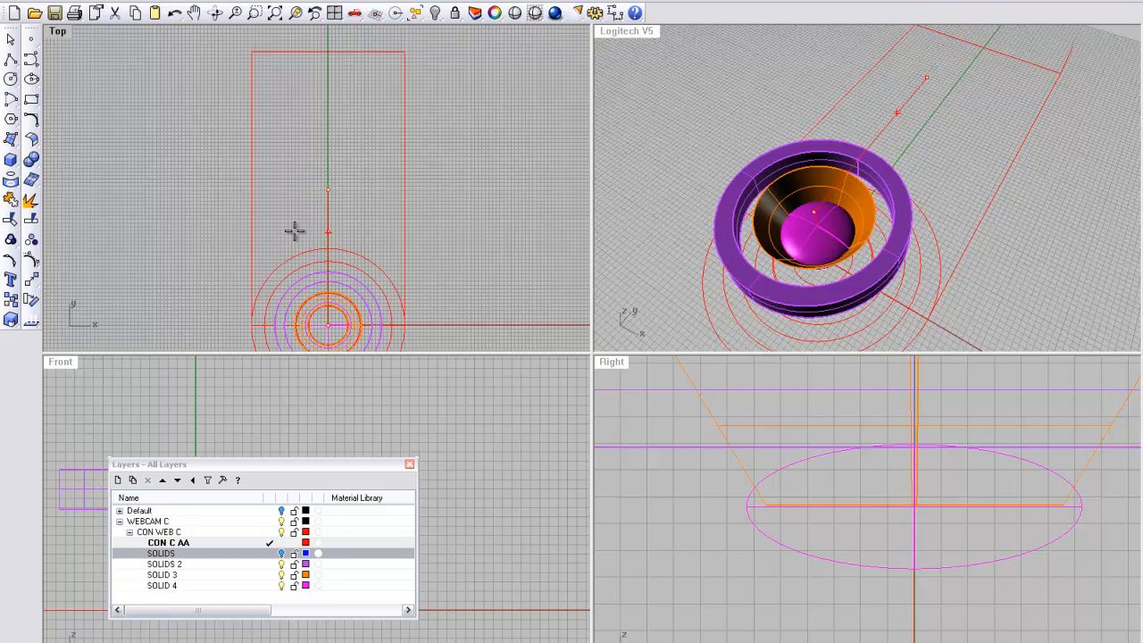
pyautogui.moveTo(295, 230); pyautogui.dragTo(324, 230, button='right')
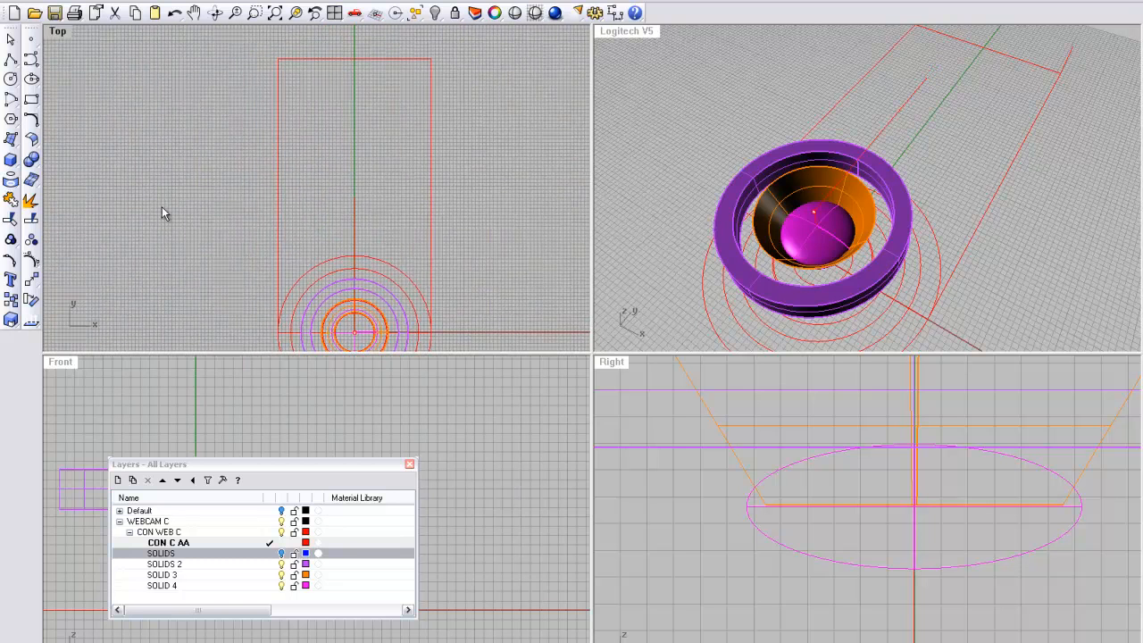
# Draw a narrow lengthwise rectangle by centre and corner on the body's centreline in the Top view, then shift it slightly toward the rings
pyautogui.click(31, 100)
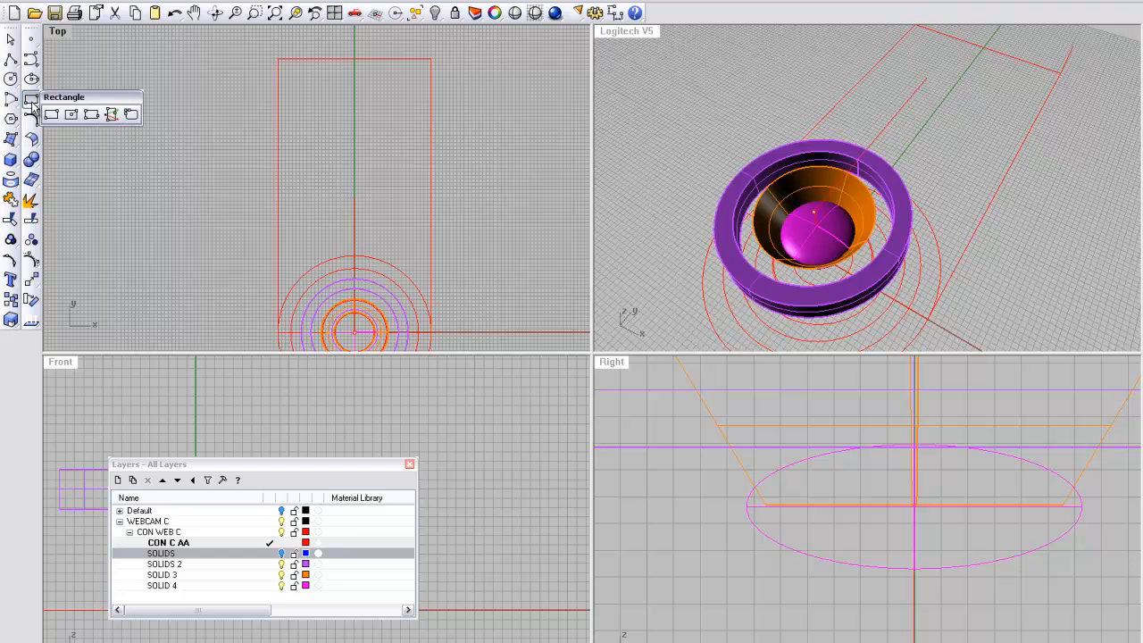
pyautogui.click(76, 114)
pyautogui.scroll(2, 355, 202)
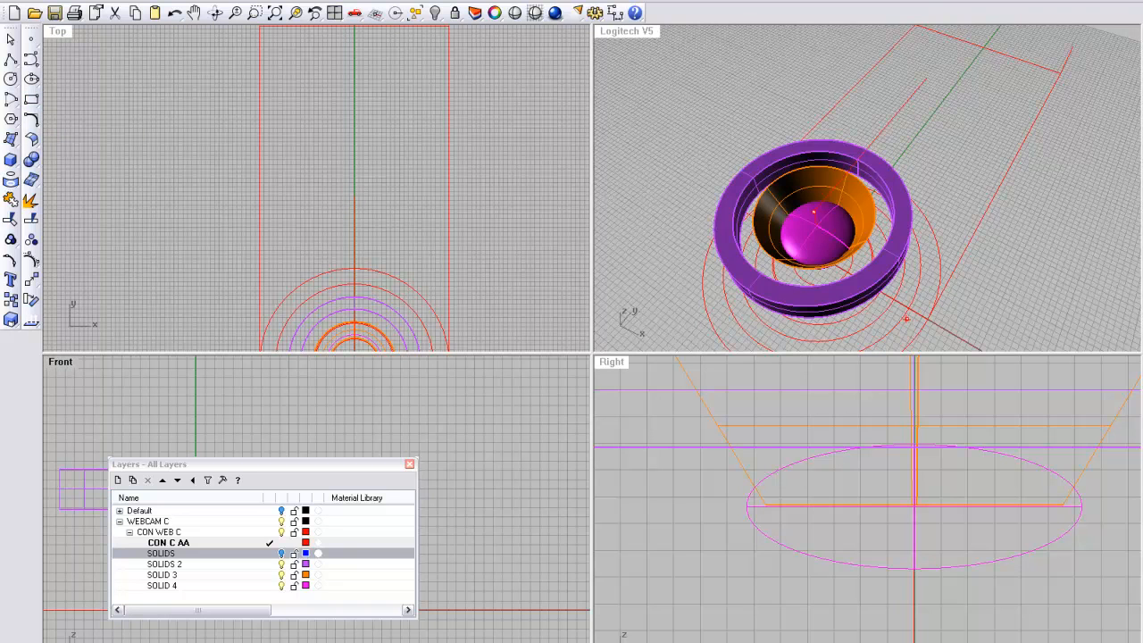
pyautogui.click(355, 196)
pyautogui.scroll(1, 350, 170)
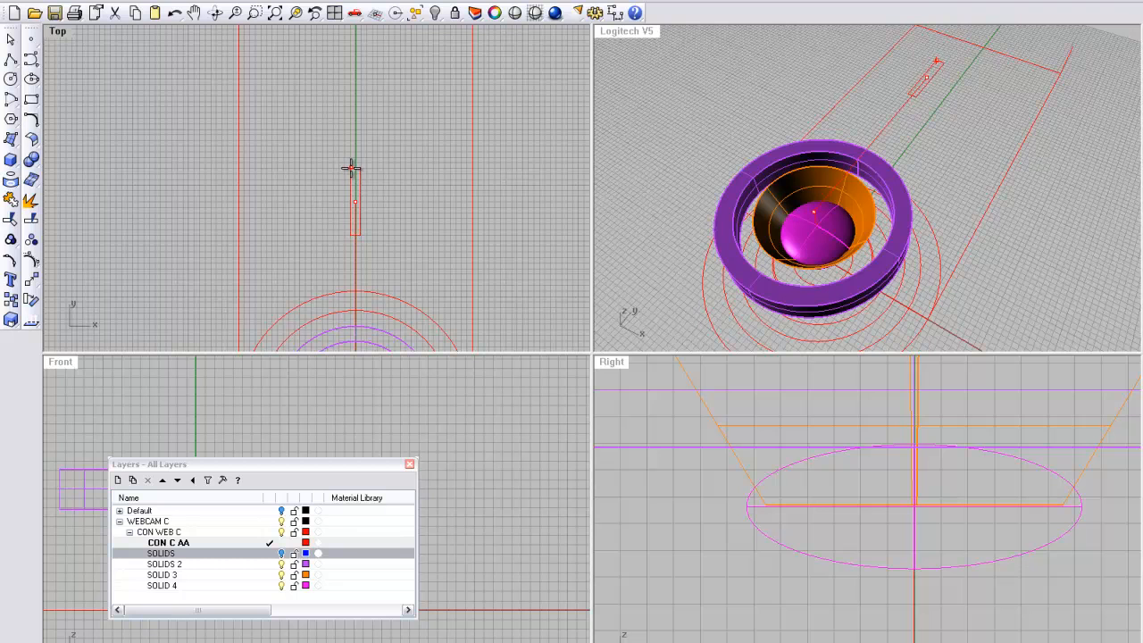
pyautogui.moveTo(353, 168); pyautogui.dragTo(355, 198)
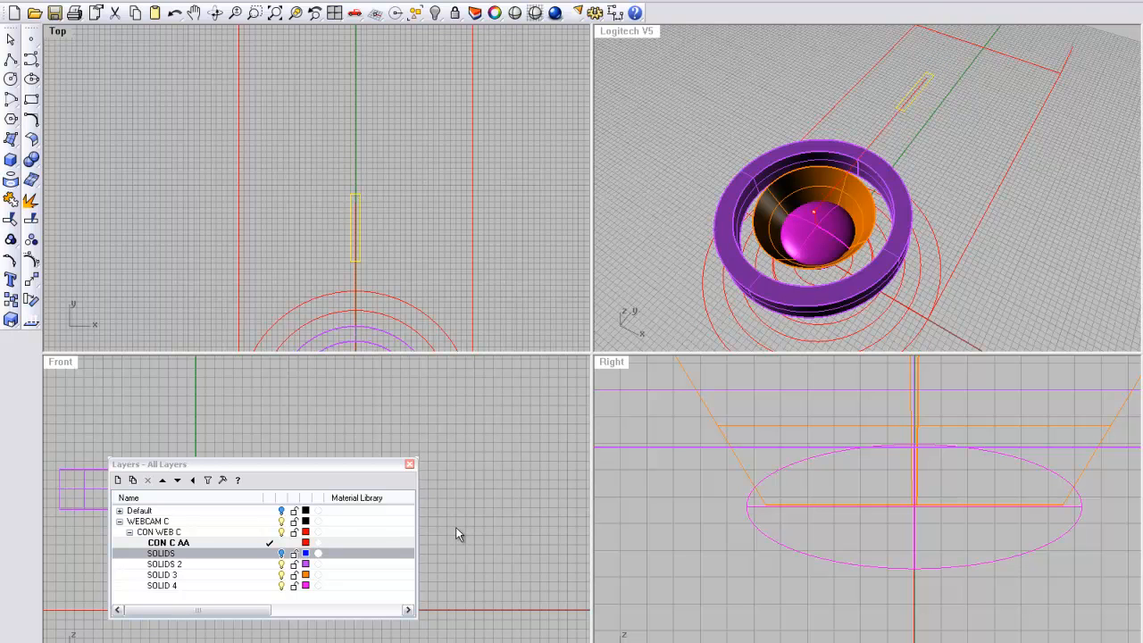
# Show the SOLIDS layer and extrude the narrow rectangle straight down into a solid box that reaches partway into the base slab
pyautogui.click(281, 553)
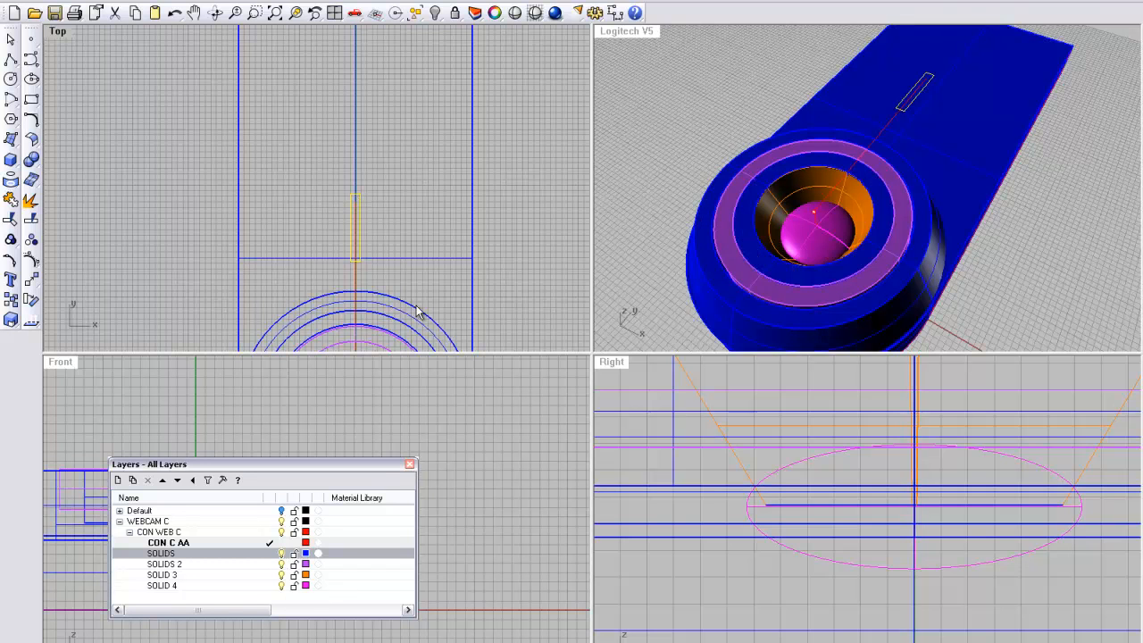
pyautogui.scroll(-8, 792, 510)
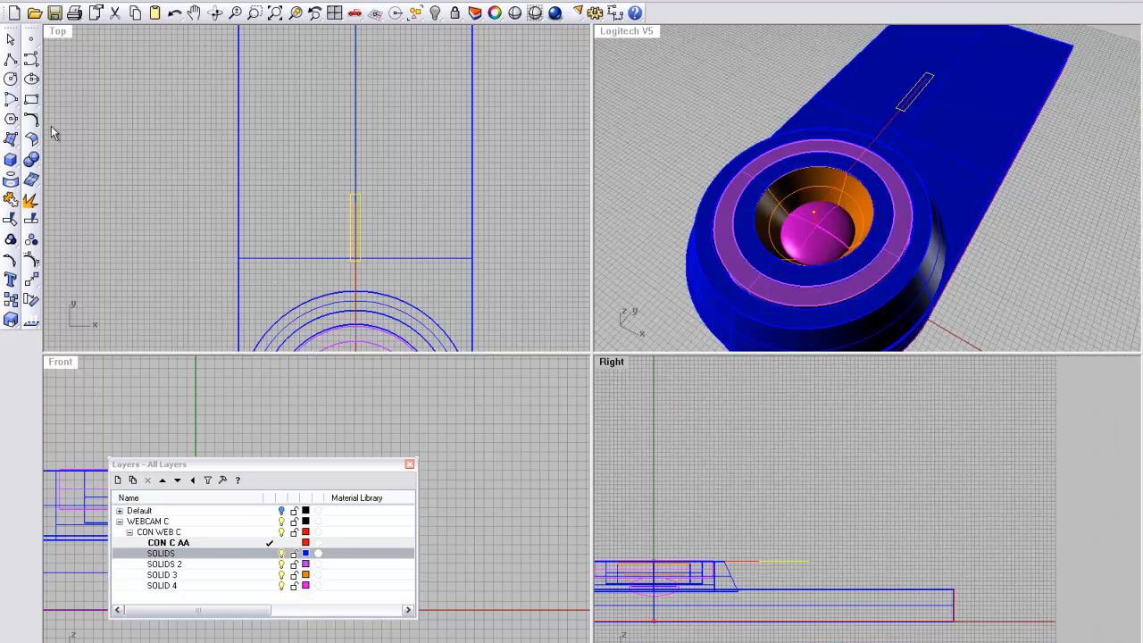
pyautogui.click(145, 1)
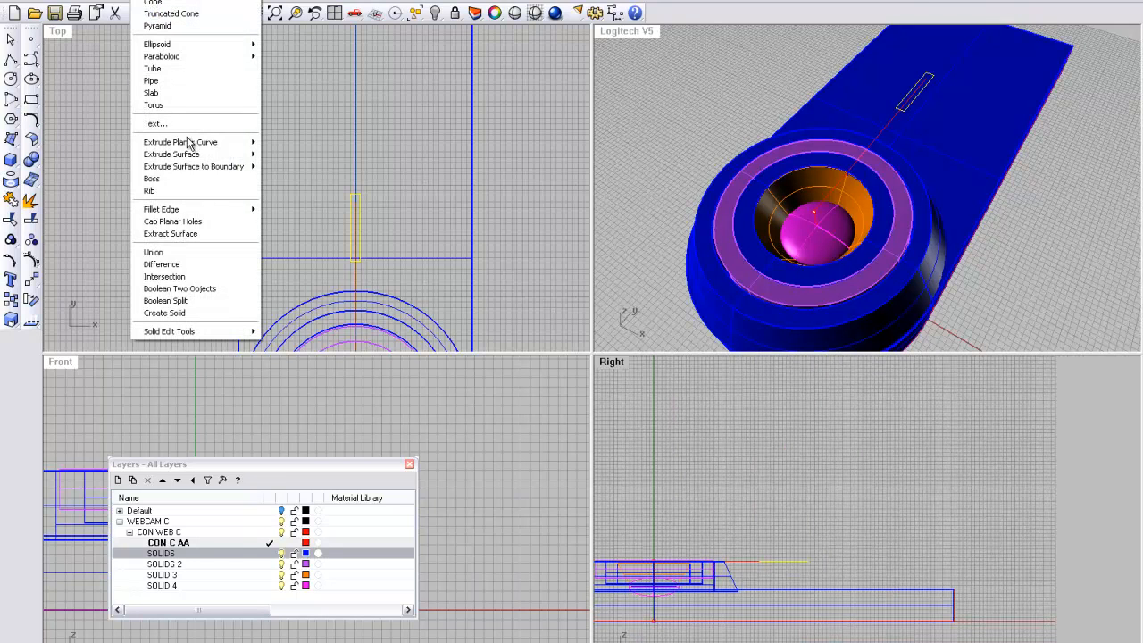
pyautogui.moveTo(222, 143)
pyautogui.click(283, 143)
pyautogui.scroll(2, 759, 531)
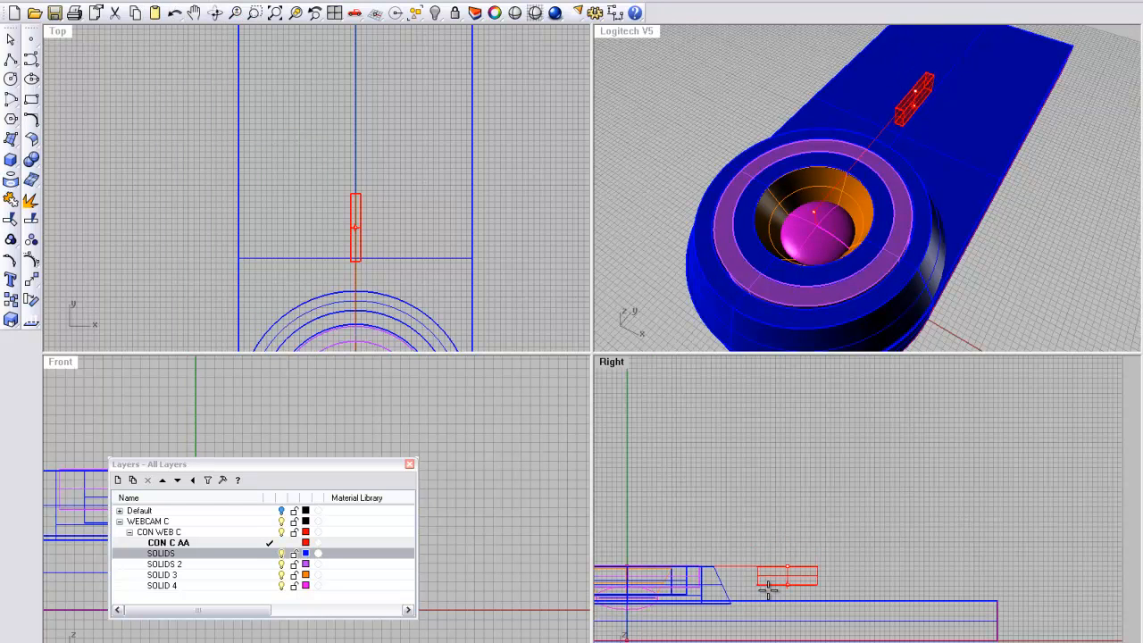
pyautogui.click(761, 616)
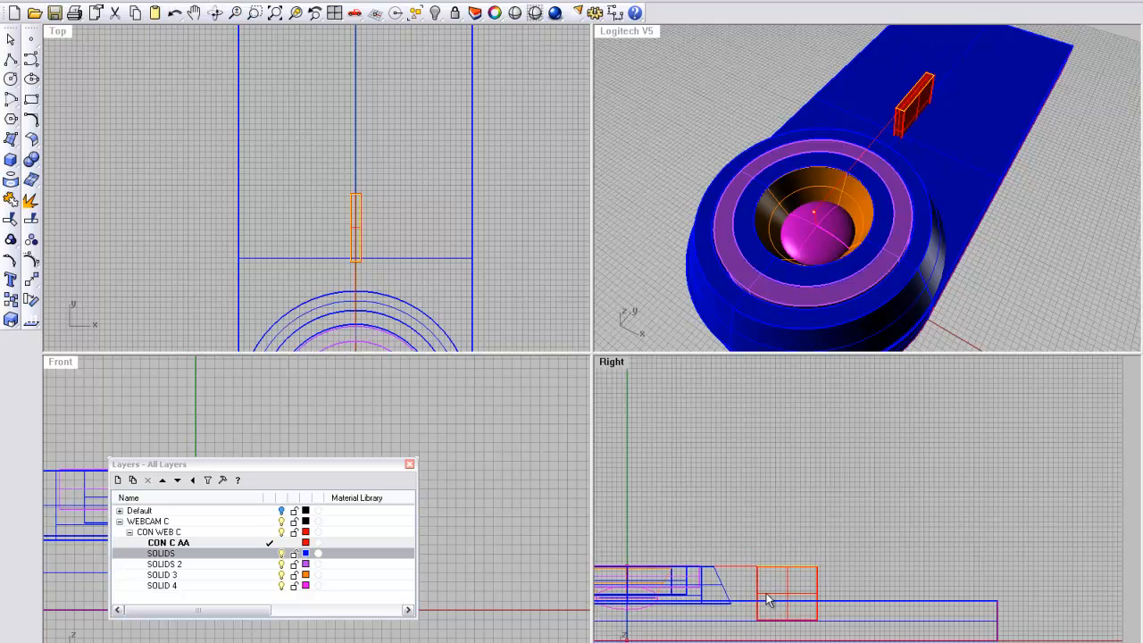
pyautogui.moveTo(791, 312); pyautogui.dragTo(616, 276, button='right')
pyautogui.keyDown('shift'); pyautogui.moveTo(890, 203); pyautogui.dragTo(698, 208, button='right'); pyautogui.keyUp('shift')
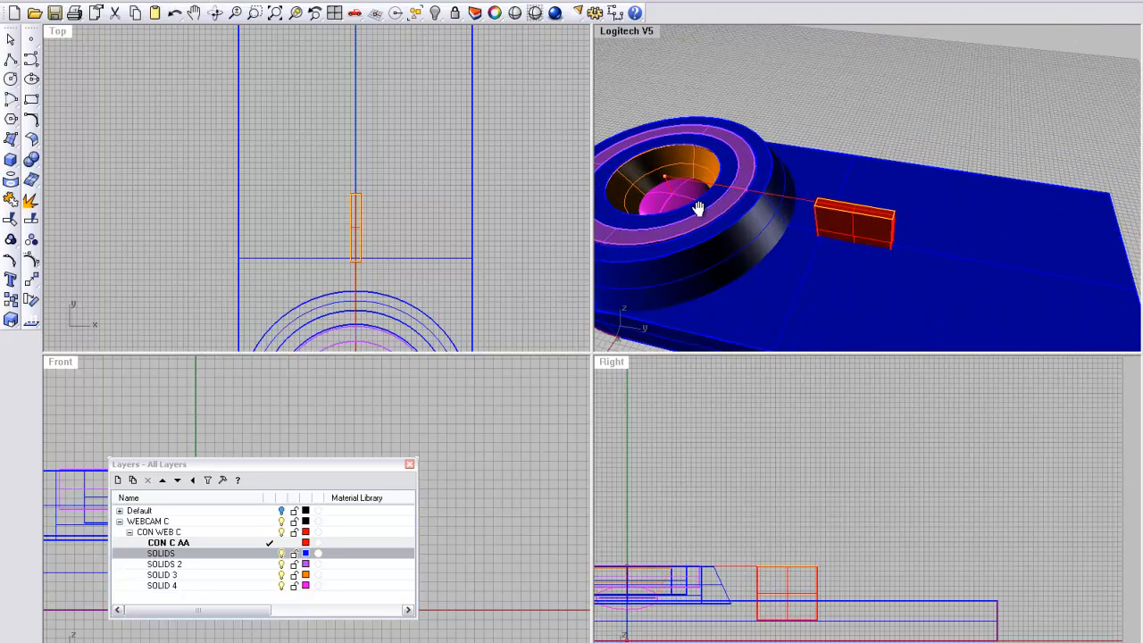
# Shorten the box lengthwise about its centre with Scale 1-D to about three quarters of its length
pyautogui.scroll(5, 350, 240)
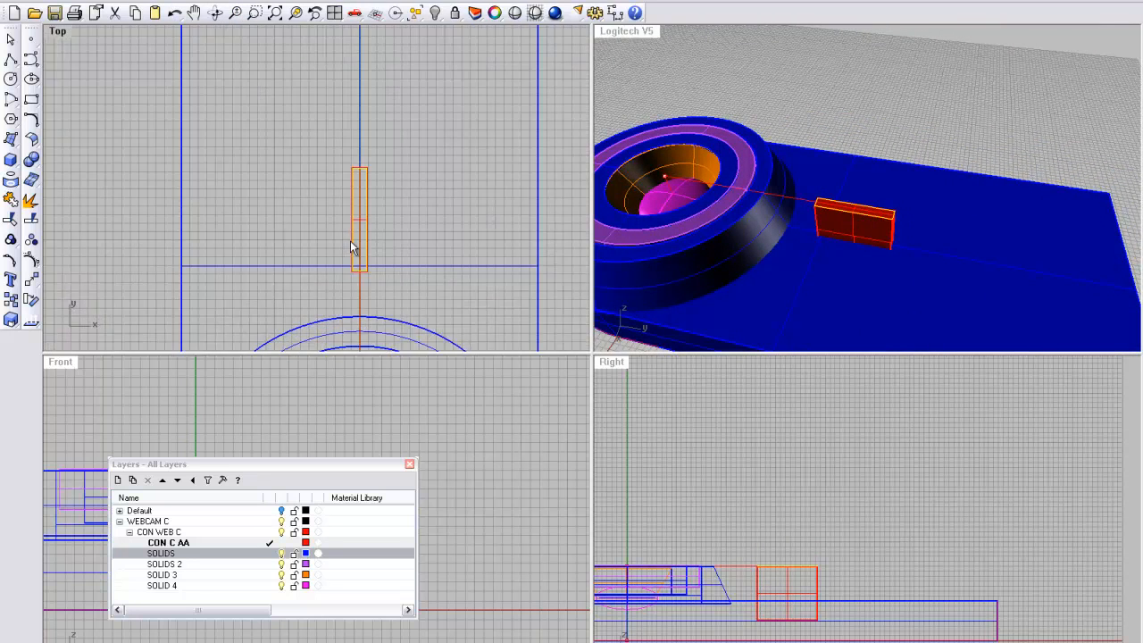
pyautogui.click(367, 246)
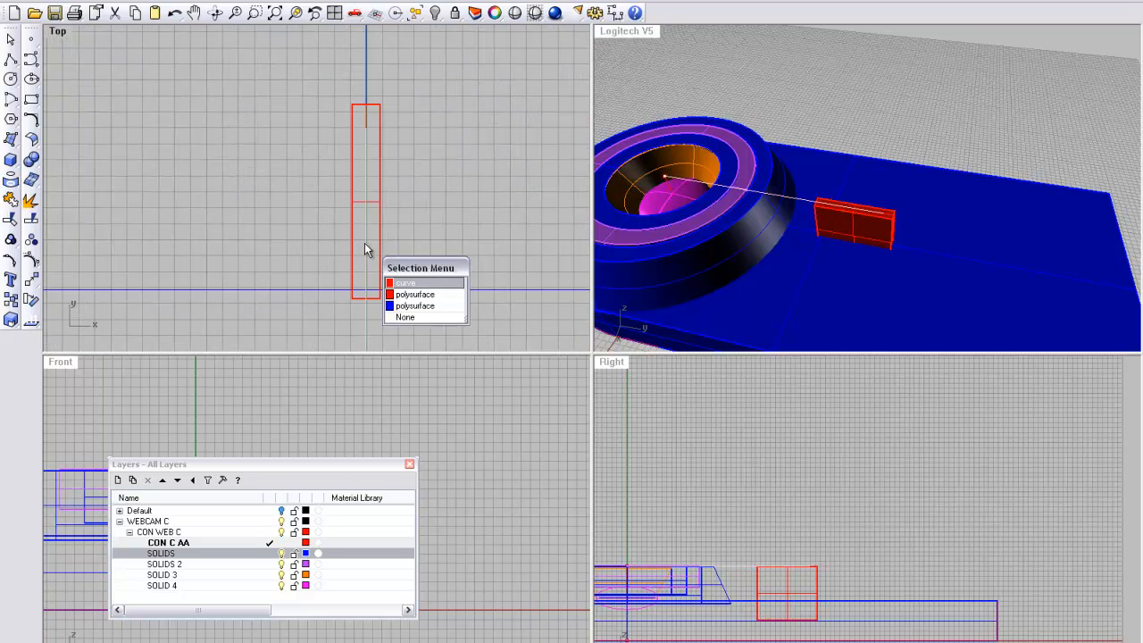
pyautogui.click(402, 295)
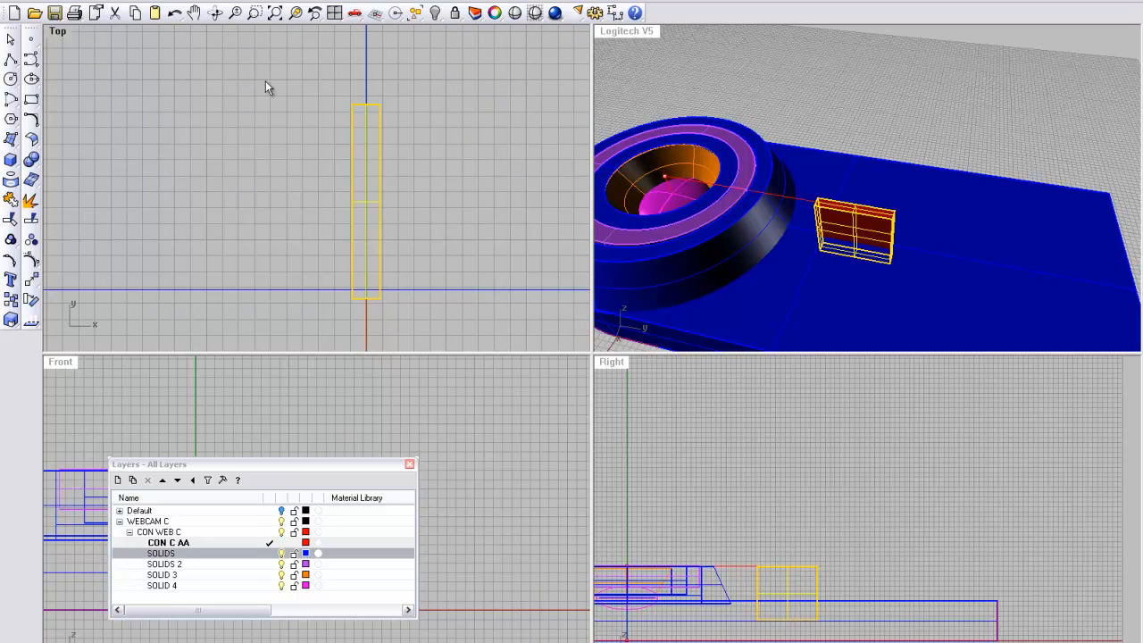
pyautogui.middleClick(273, 5)
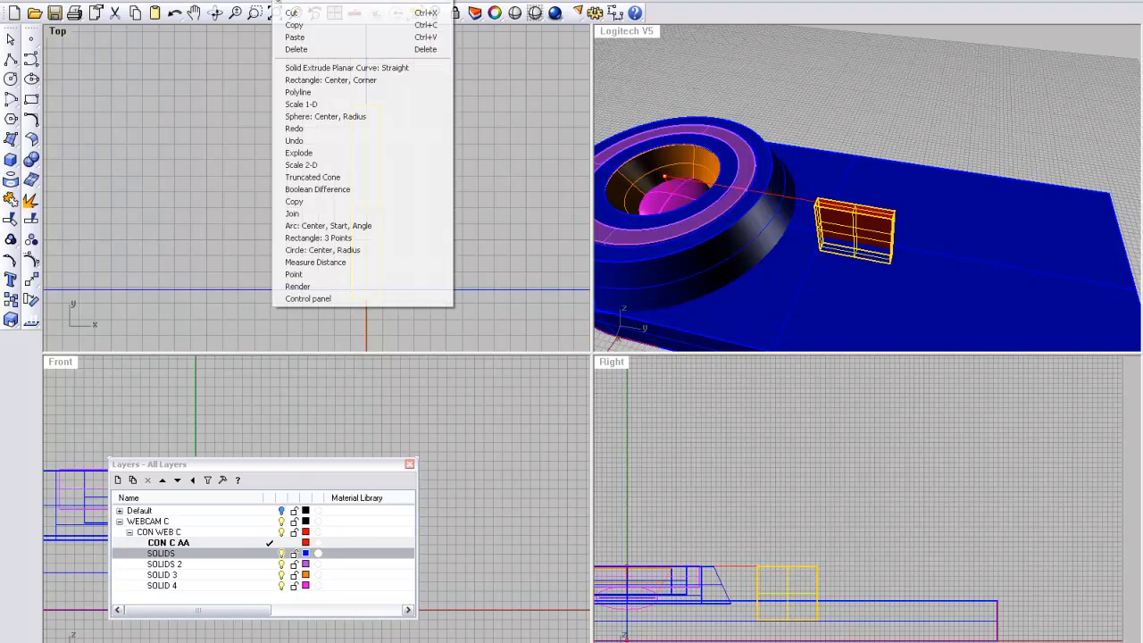
pyautogui.click(326, 104)
pyautogui.click(379, 201)
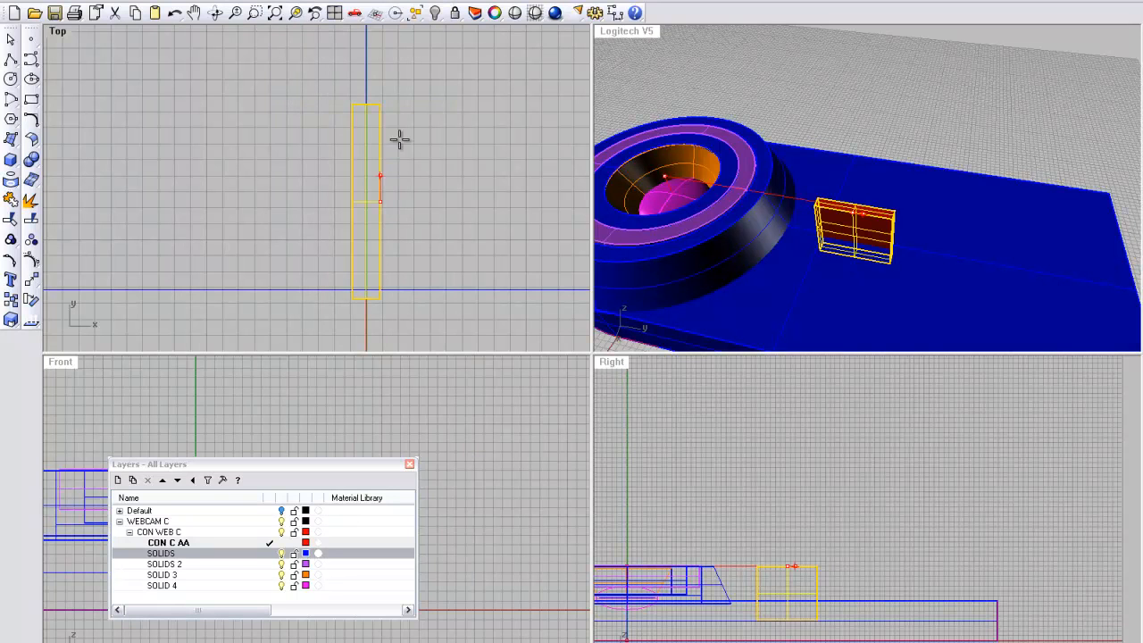
pyautogui.click(416, 81)
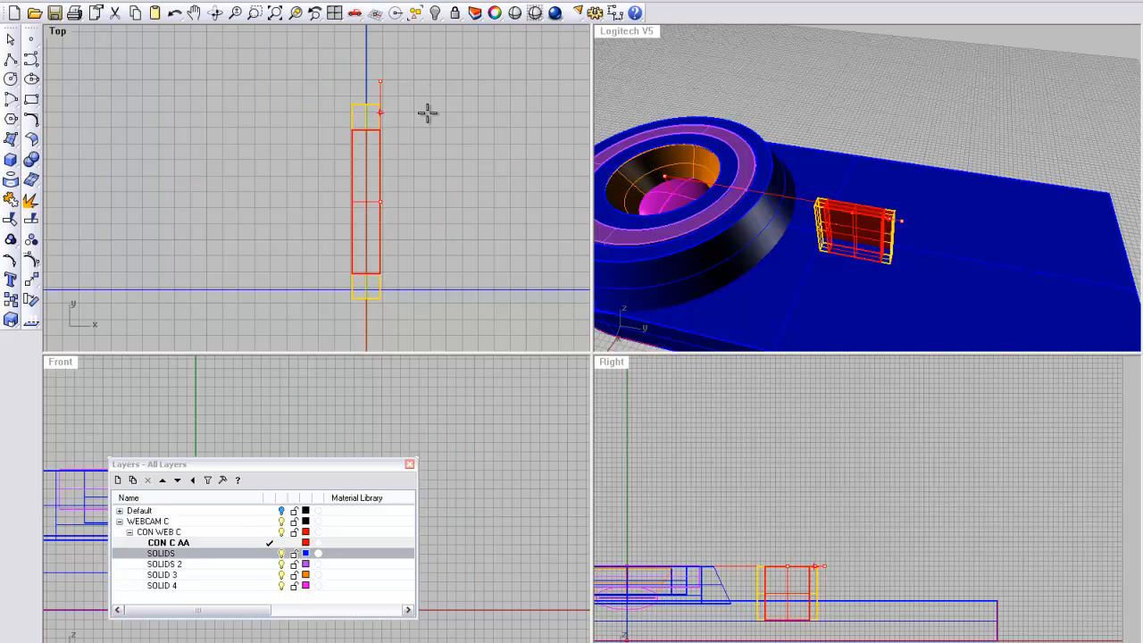
pyautogui.click(427, 112)
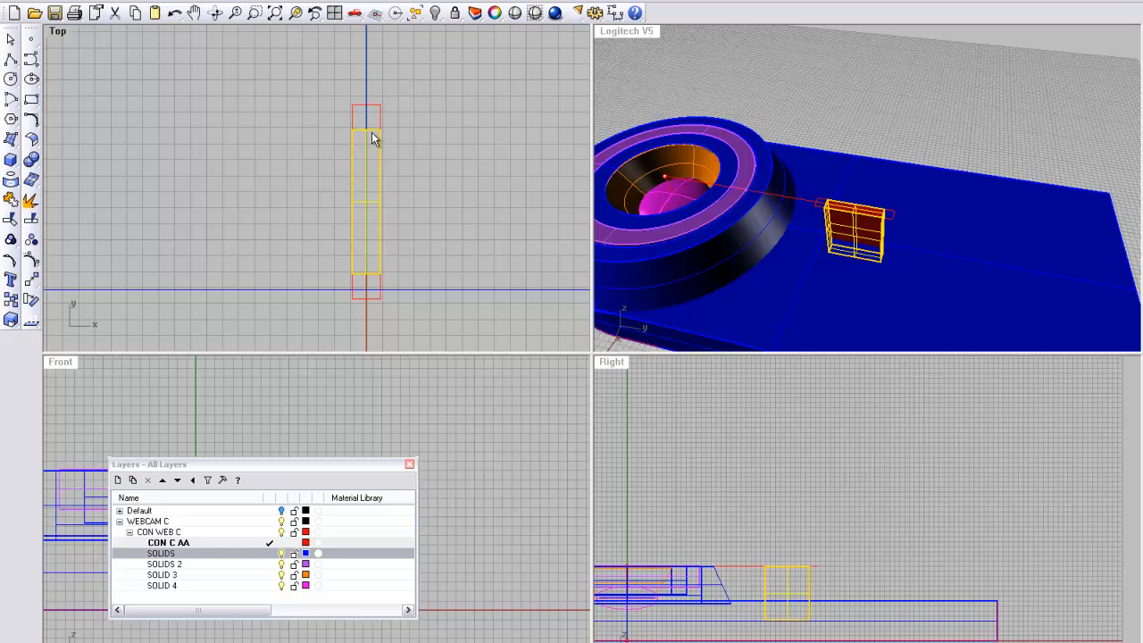
# Move the shortened box along the centreline toward the rings in the Top view
pyautogui.moveTo(372, 140); pyautogui.dragTo(372, 179)
pyautogui.scroll(-4, 366, 182)
pyautogui.moveTo(363, 179); pyautogui.dragTo(354, 186, button='right')
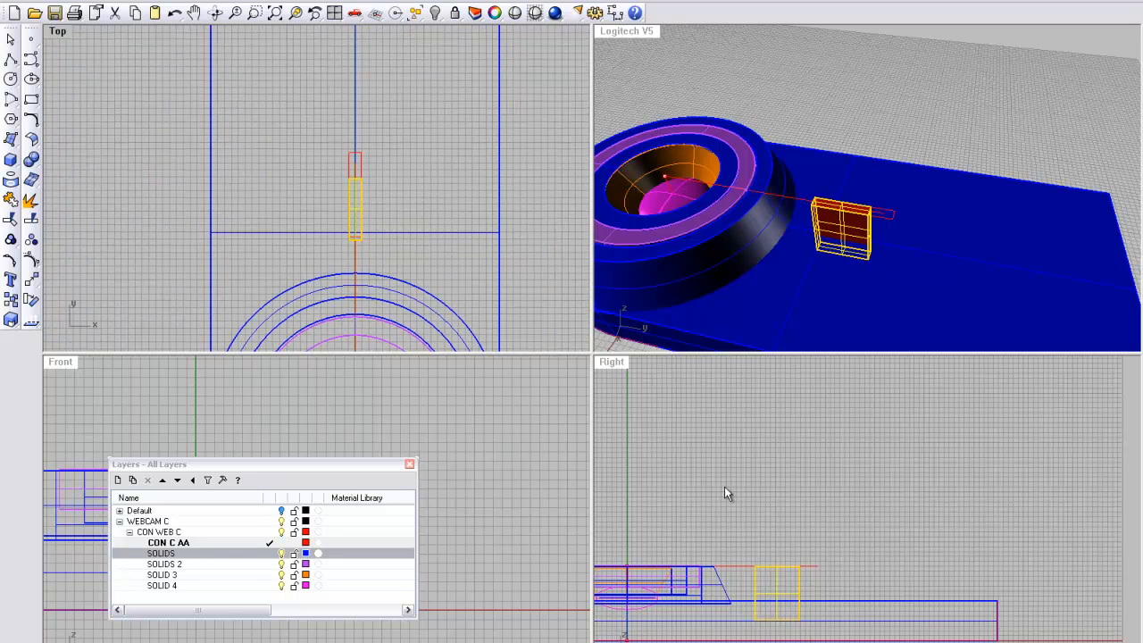
# Subtract the box from the base slab with Boolean Difference to cut a narrow slot
pyautogui.click(912, 263)
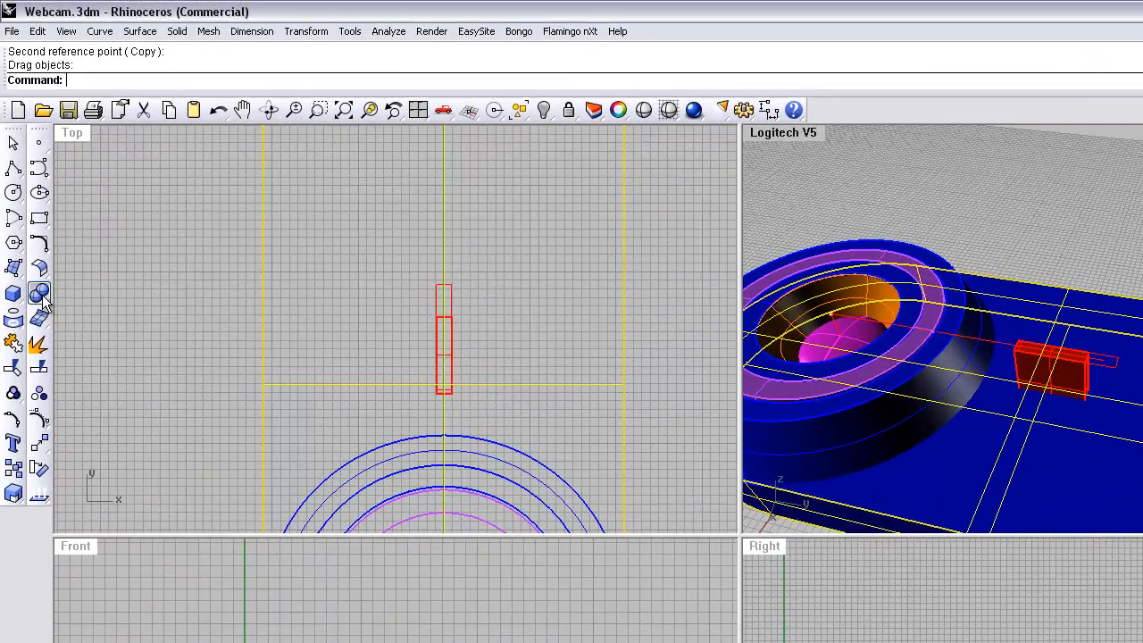
pyautogui.click(39, 295)
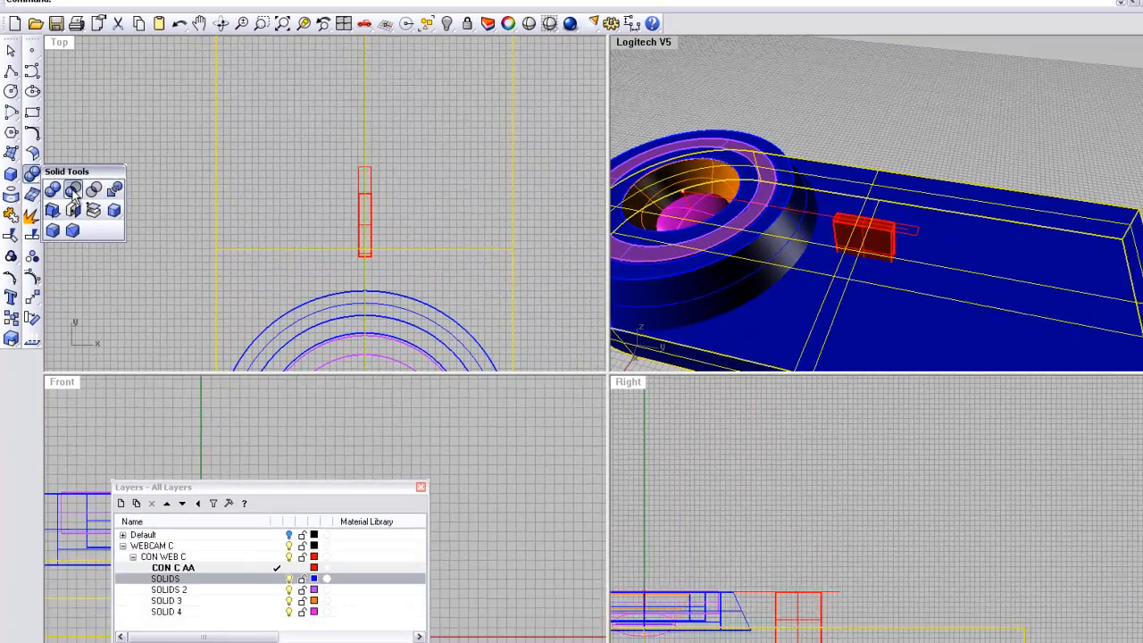
pyautogui.click(73, 191)
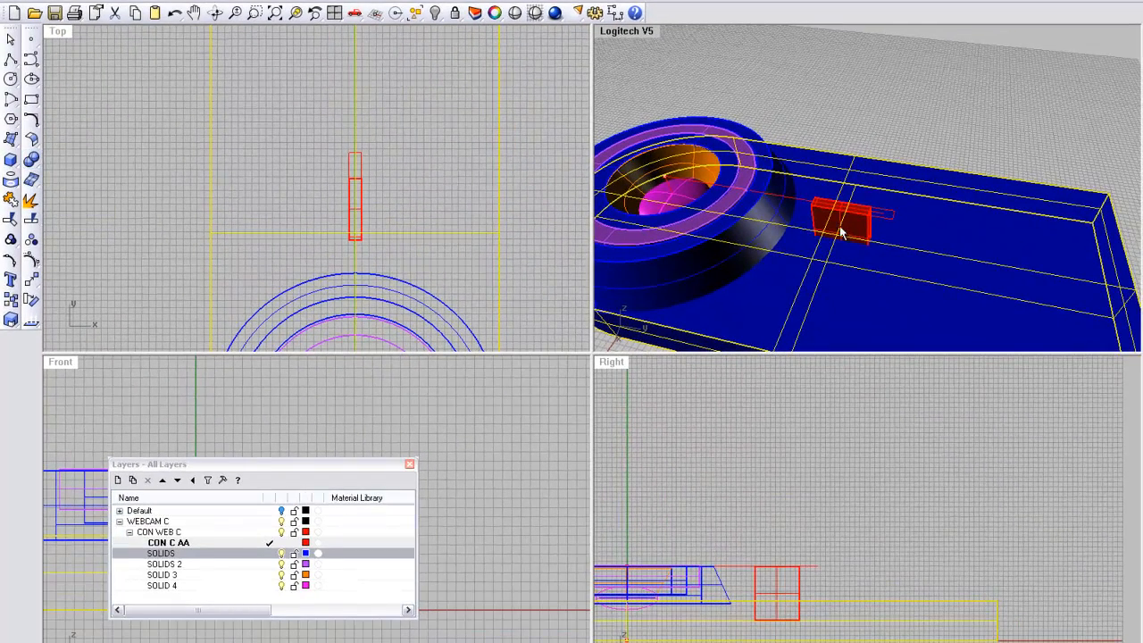
pyautogui.click(799, 583)
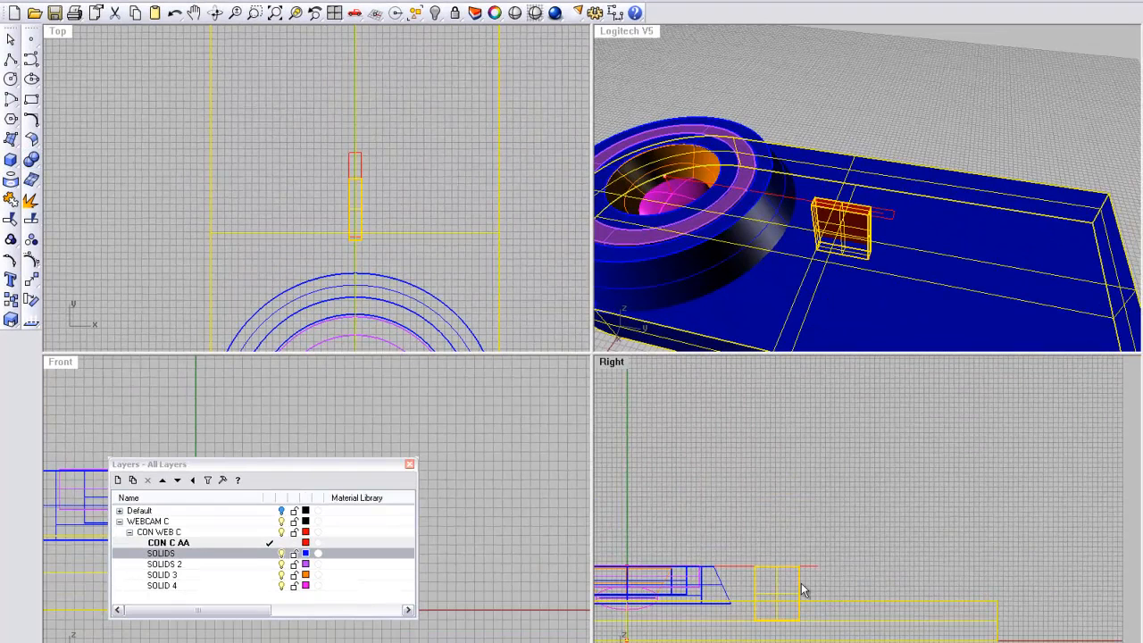
pyautogui.rightClick(802, 536)
# Join the slotted base slab and the tapered round housing into one solid with Boolean Union
pyautogui.moveTo(793, 205); pyautogui.dragTo(745, 317, button='right')
pyautogui.scroll(-10, 841, 237)
pyautogui.scroll(7, 822, 293)
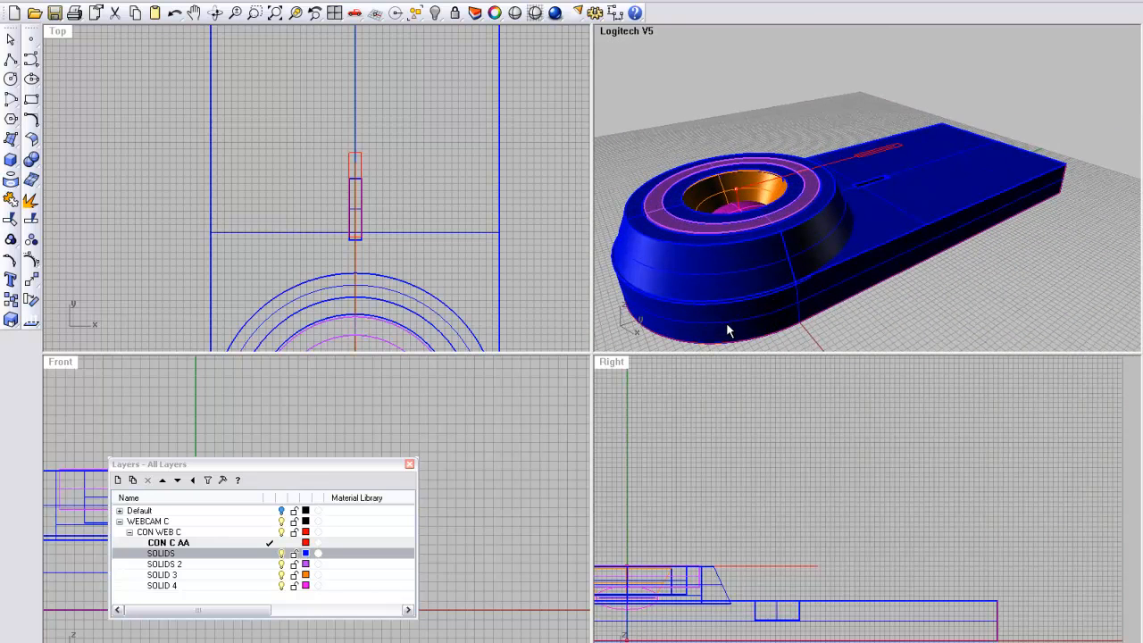
pyautogui.click(727, 324)
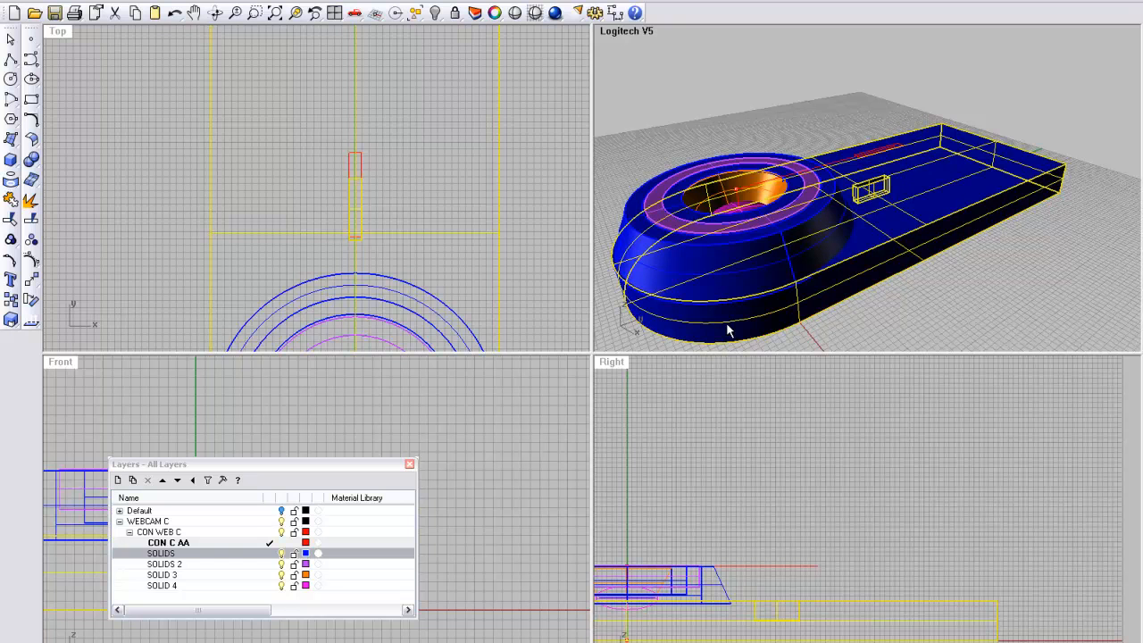
pyautogui.keyDown('shift'); pyautogui.click(680, 281); pyautogui.keyUp('shift')
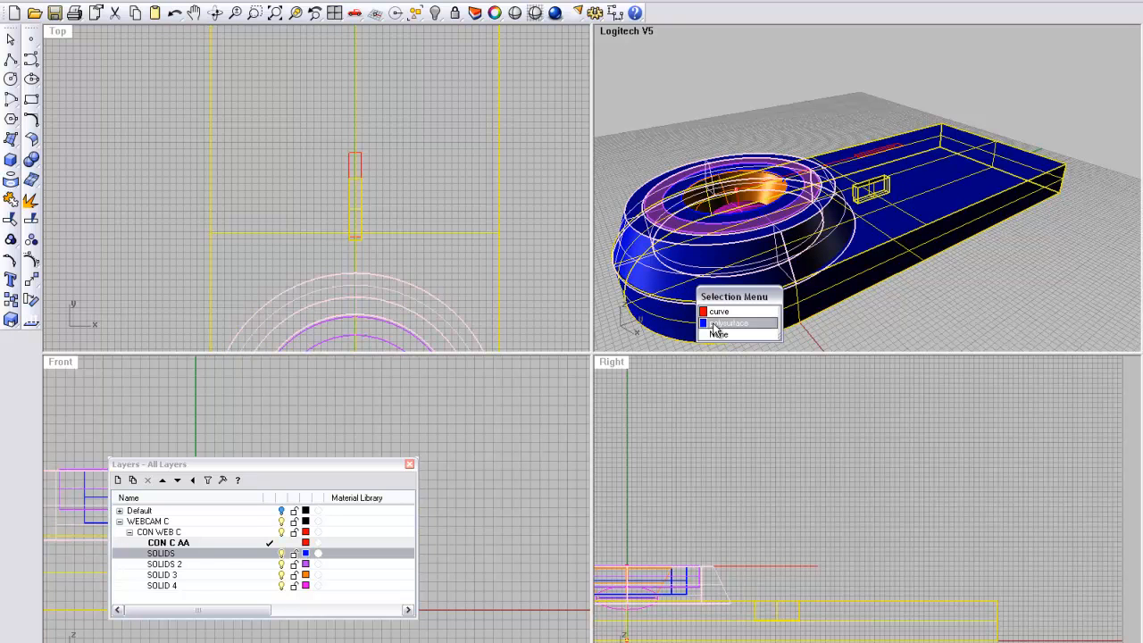
pyautogui.click(707, 308)
pyautogui.moveTo(682, 267); pyautogui.dragTo(682, 281, button='right')
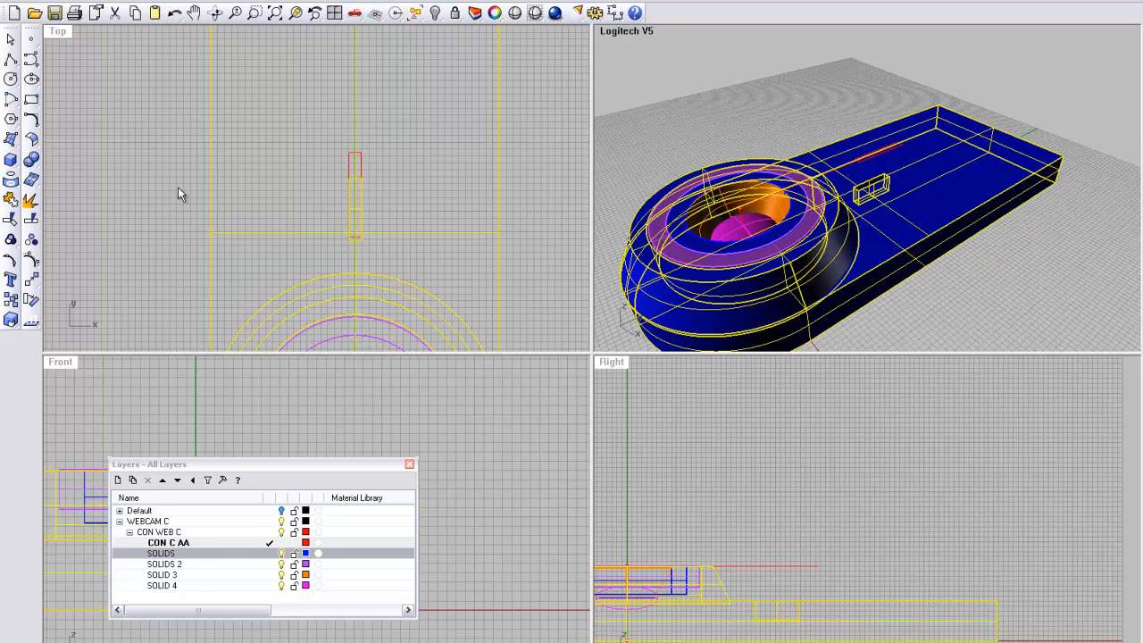
pyautogui.click(32, 161)
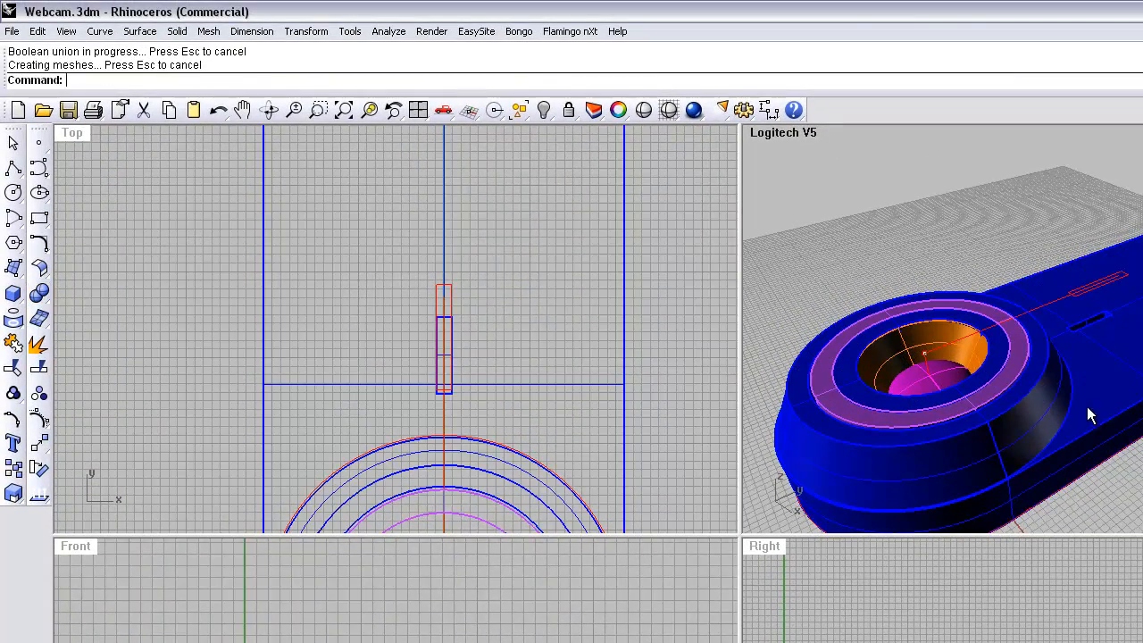
# Examine the united webcam body in perspective, checking the merged housing, the slot and the lens recess
pyautogui.moveTo(1091, 410); pyautogui.dragTo(994, 430, button='right')
pyautogui.click(810, 334)
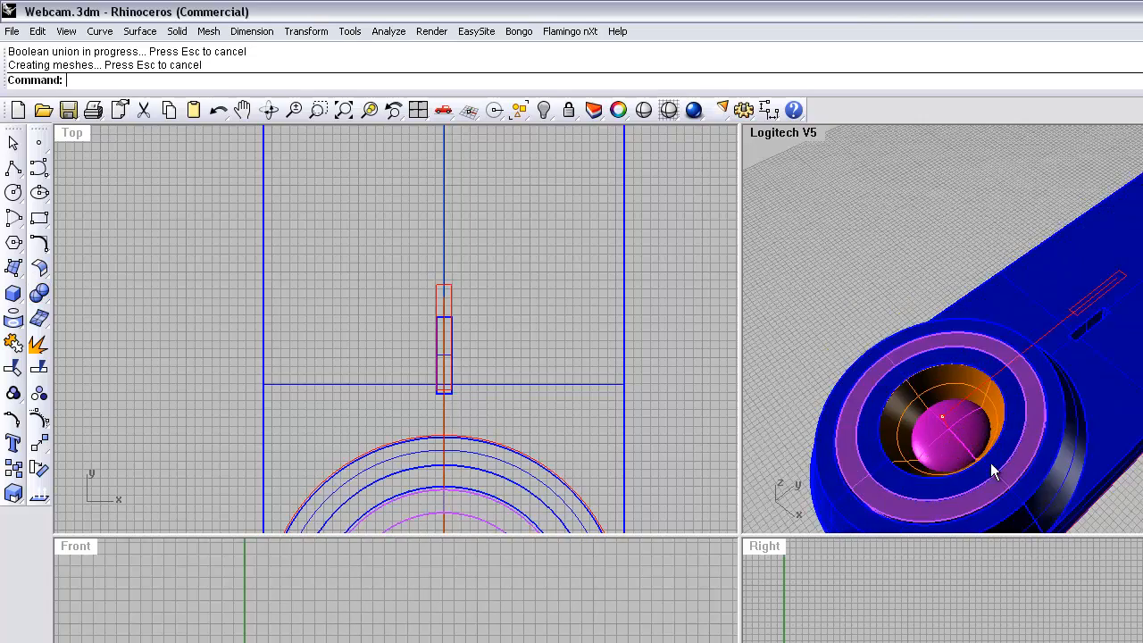
pyautogui.moveTo(985, 487); pyautogui.dragTo(981, 442, button='right')
pyautogui.click(981, 464)
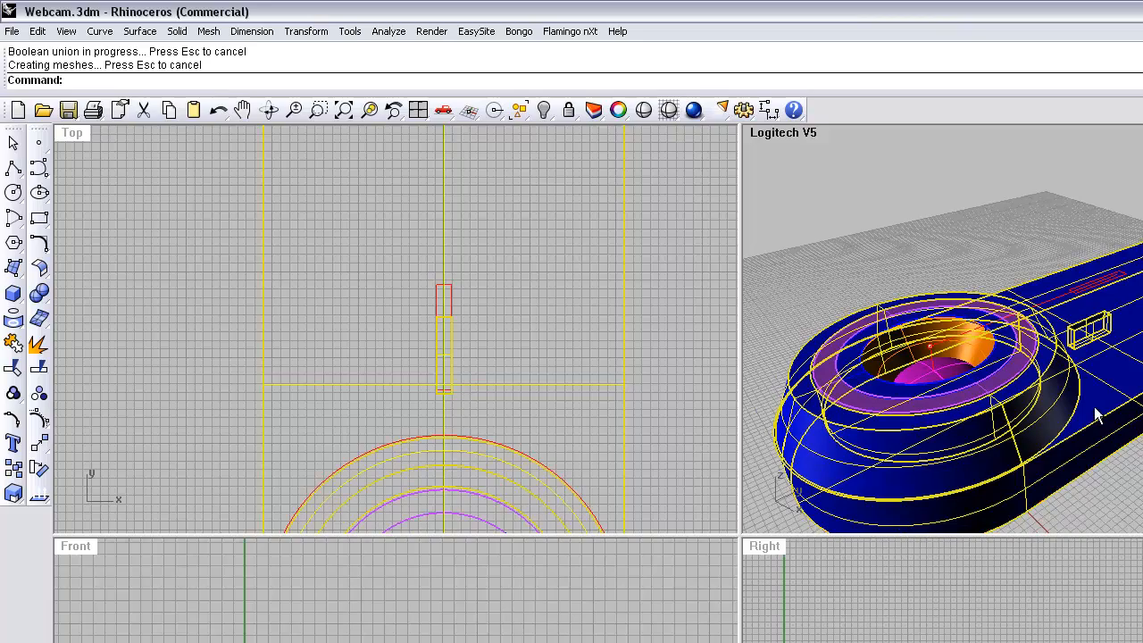
pyautogui.click(955, 258)
pyautogui.moveTo(966, 279); pyautogui.dragTo(930, 358, button='right')
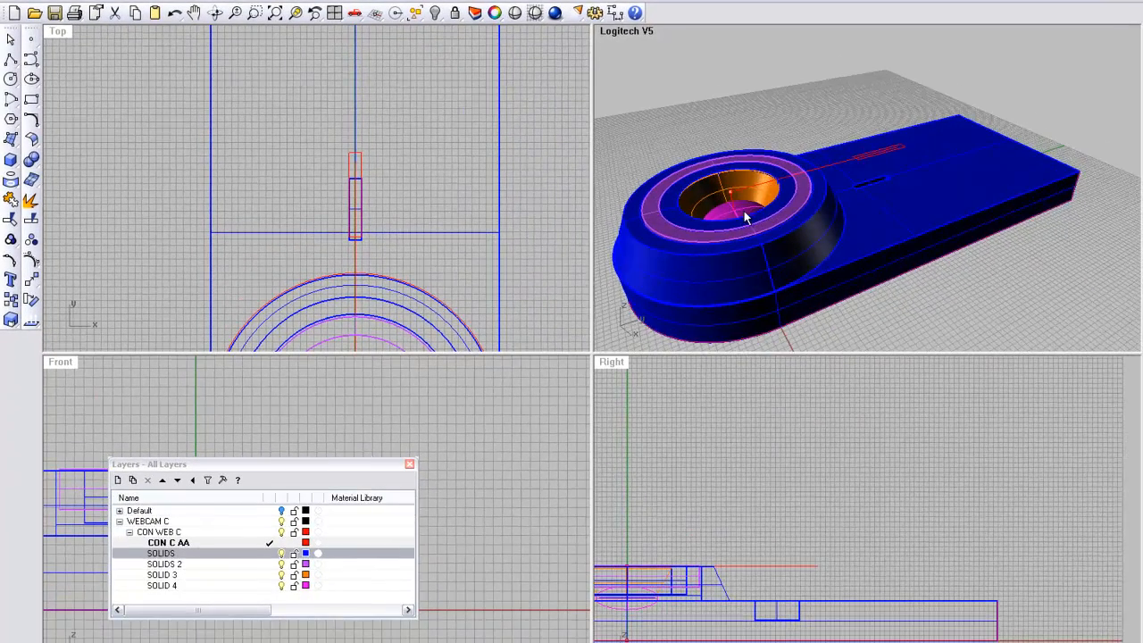
pyautogui.scroll(4, 759, 194)
pyautogui.scroll(-4, 757, 196)
pyautogui.moveTo(692, 207); pyautogui.dragTo(745, 239, button='right')
pyautogui.scroll(-4, 746, 200)
pyautogui.scroll(4, 763, 205)
pyautogui.scroll(-4, 763, 207)
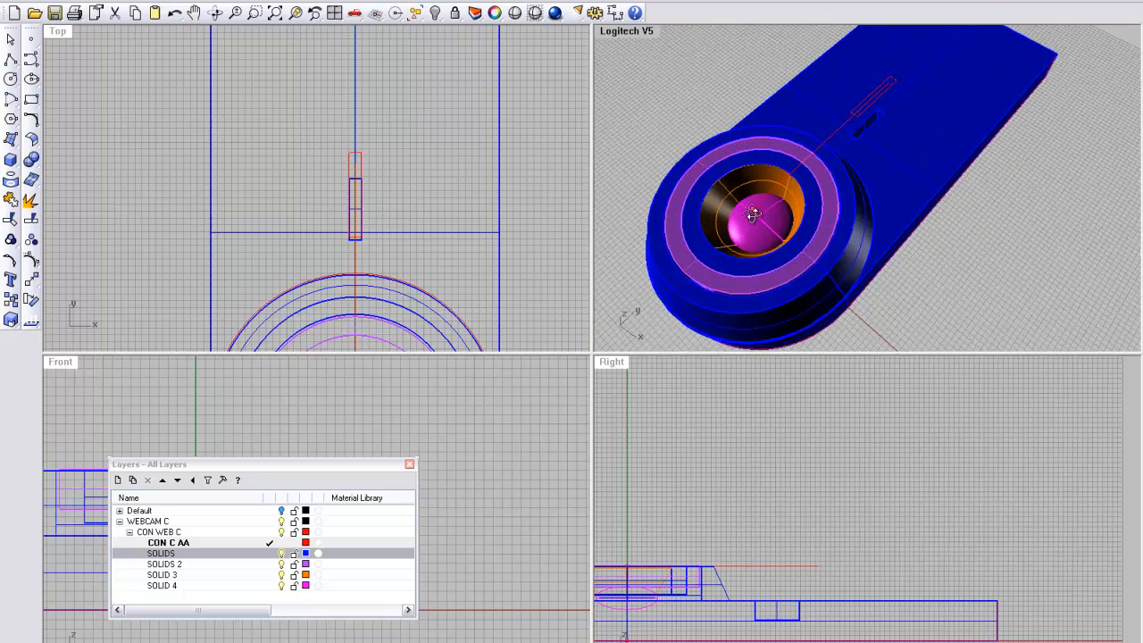
pyautogui.scroll(4, 762, 213)
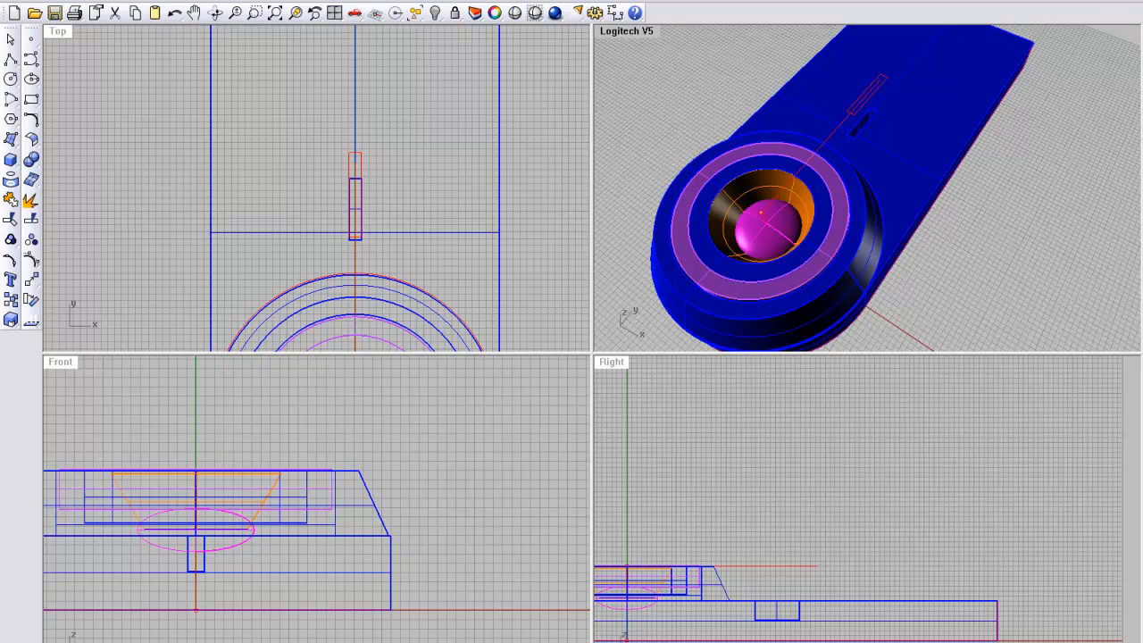
# Maximize the perspective viewport, close the layer list and frame the whole webcam body from an angled view above the lens
pyautogui.moveTo(885, 225); pyautogui.dragTo(879, 204, button='right')
pyautogui.moveTo(828, 163); pyautogui.dragTo(834, 182, button='right')
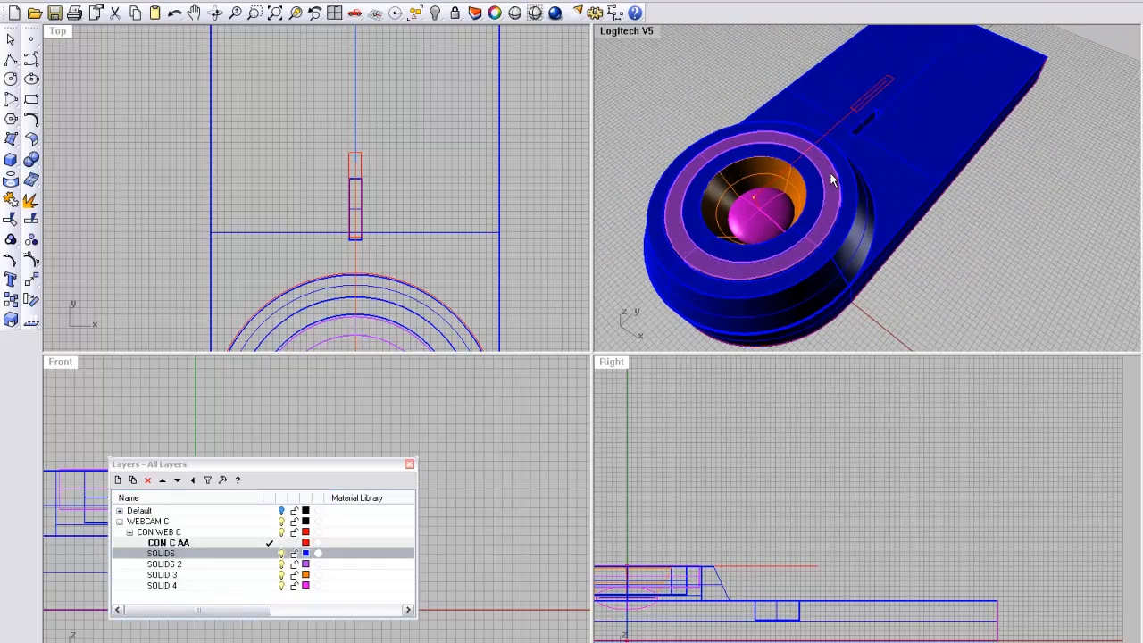
pyautogui.doubleClick(622, 33)
pyautogui.moveTo(635, 163); pyautogui.dragTo(594, 288, button='right')
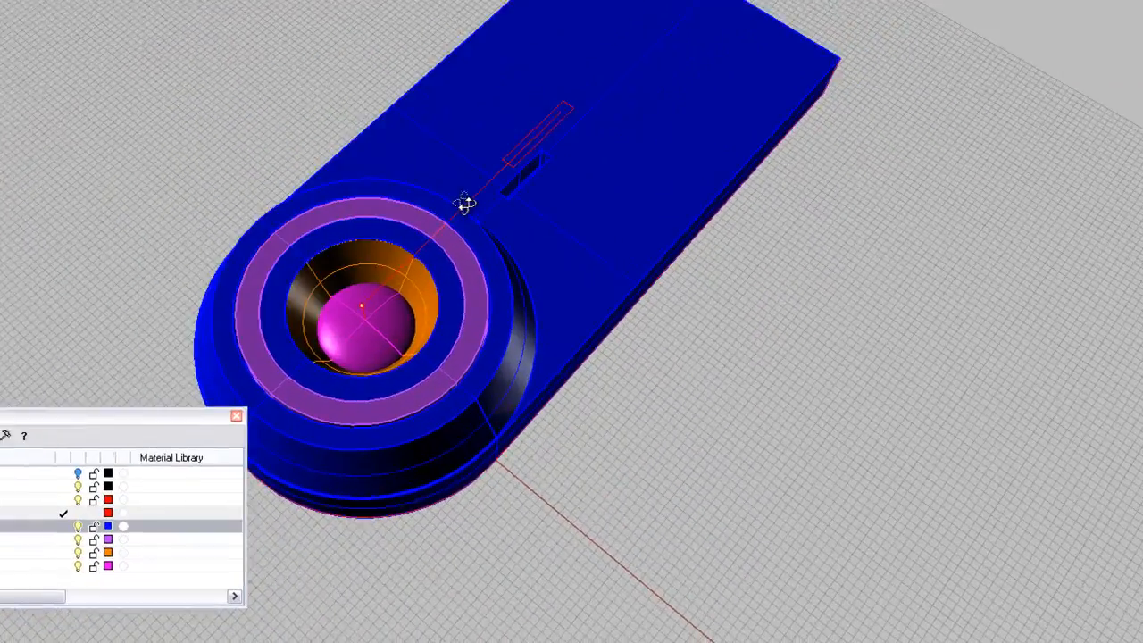
pyautogui.moveTo(464, 204); pyautogui.dragTo(520, 220, button='right')
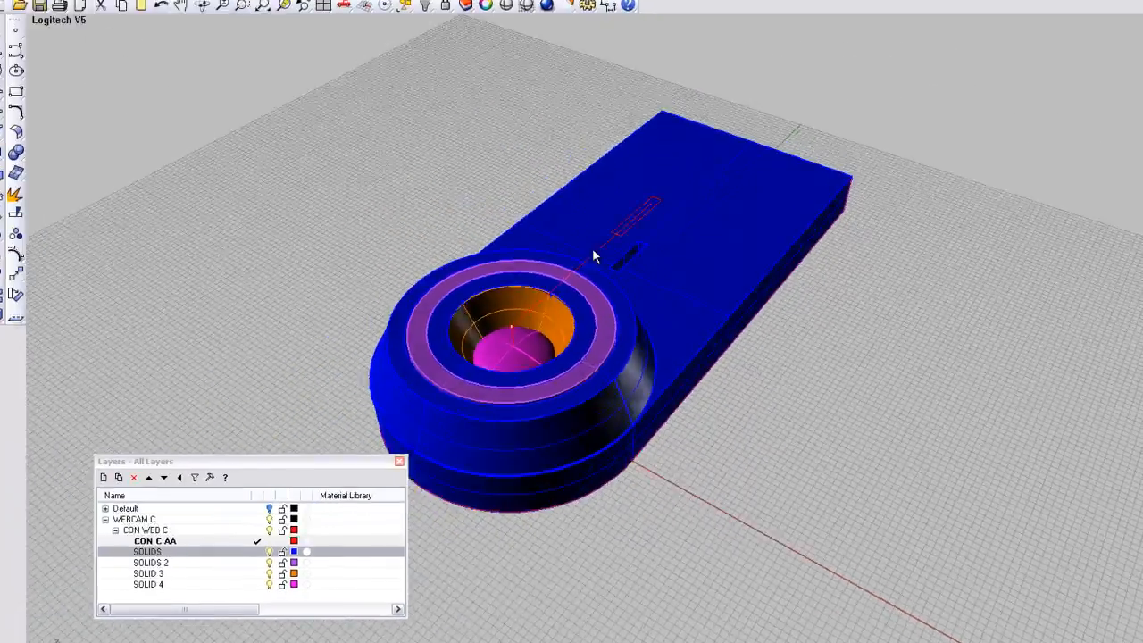
pyautogui.moveTo(593, 251); pyautogui.dragTo(638, 234, button='right')
pyautogui.moveTo(611, 281); pyautogui.dragTo(575, 368, button='right')
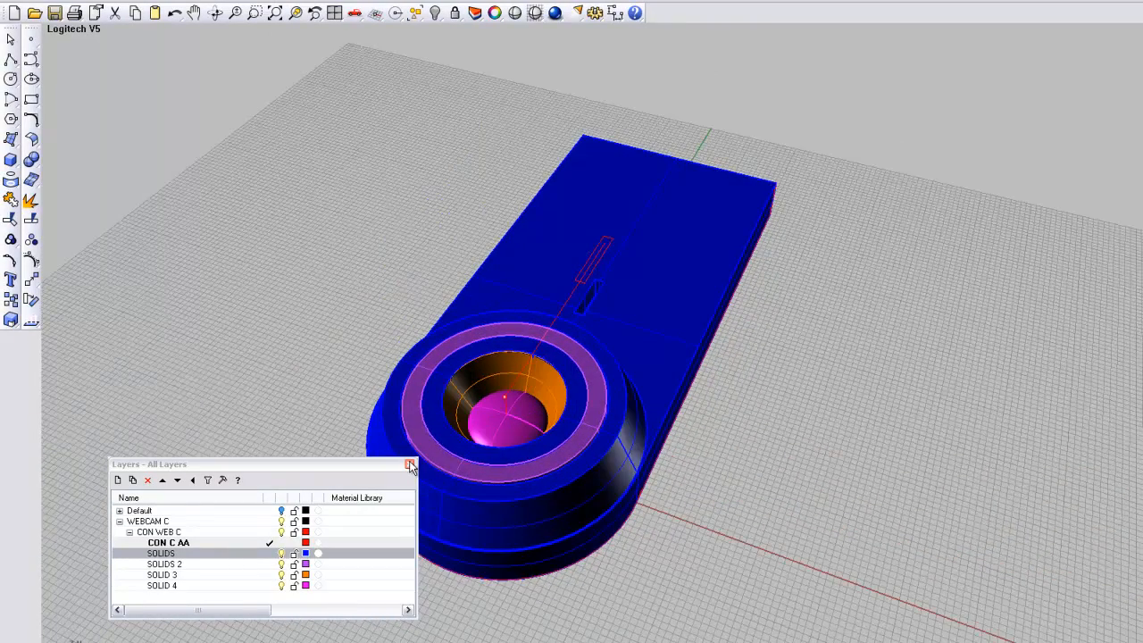
pyautogui.click(409, 465)
pyautogui.moveTo(493, 369); pyautogui.dragTo(538, 319, button='right')
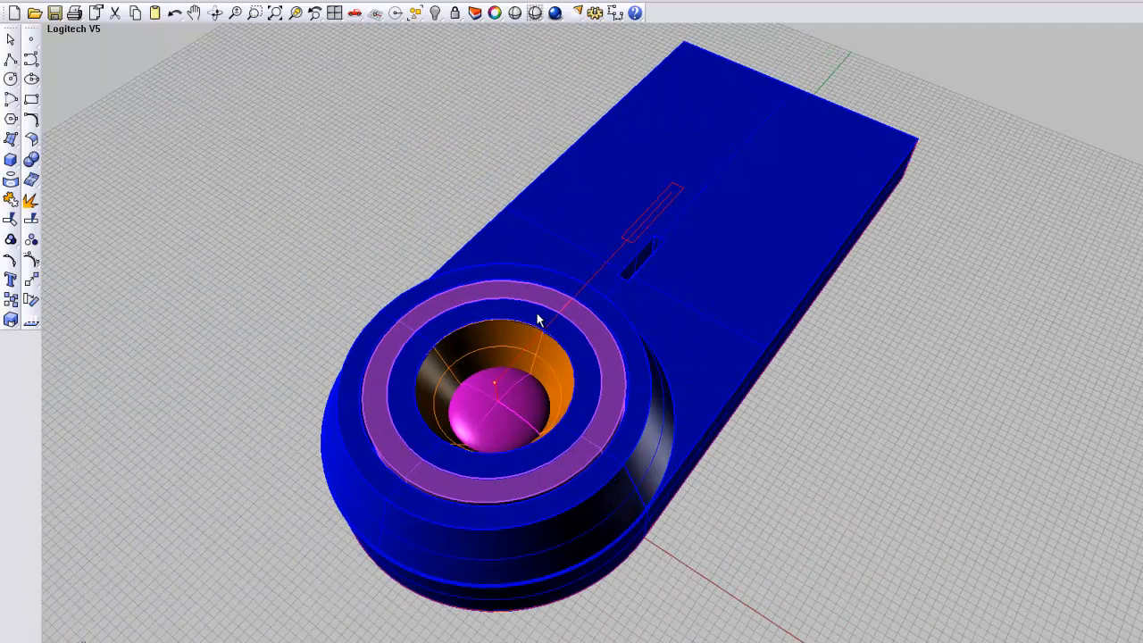
# Save the current perspective as a named view called Logitech V6
pyautogui.click(82, 29)
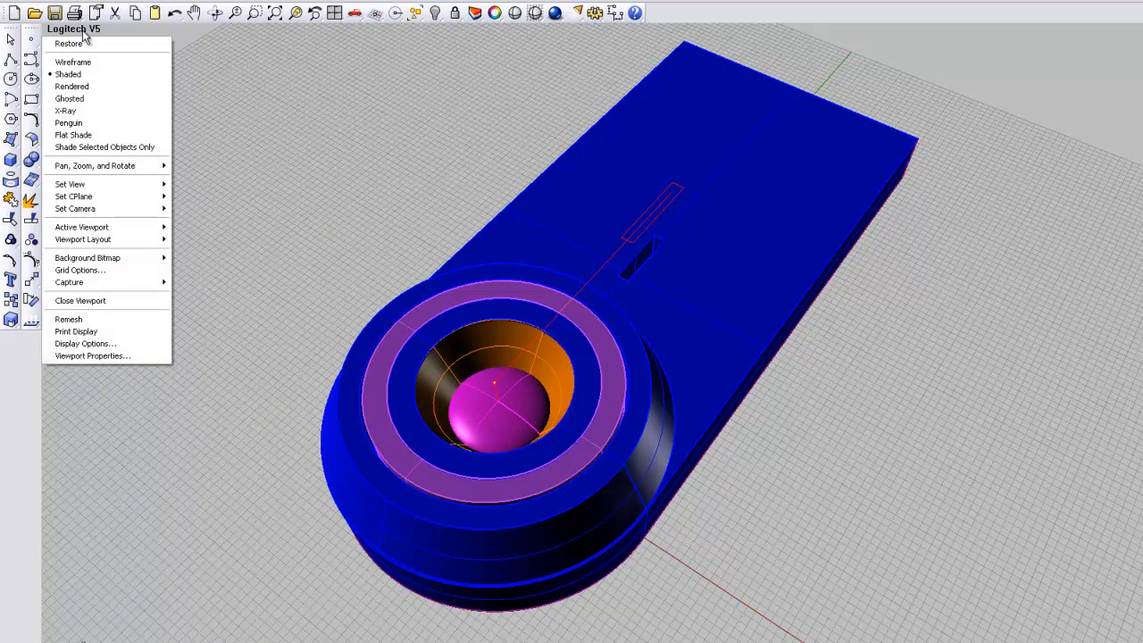
pyautogui.moveTo(91, 186)
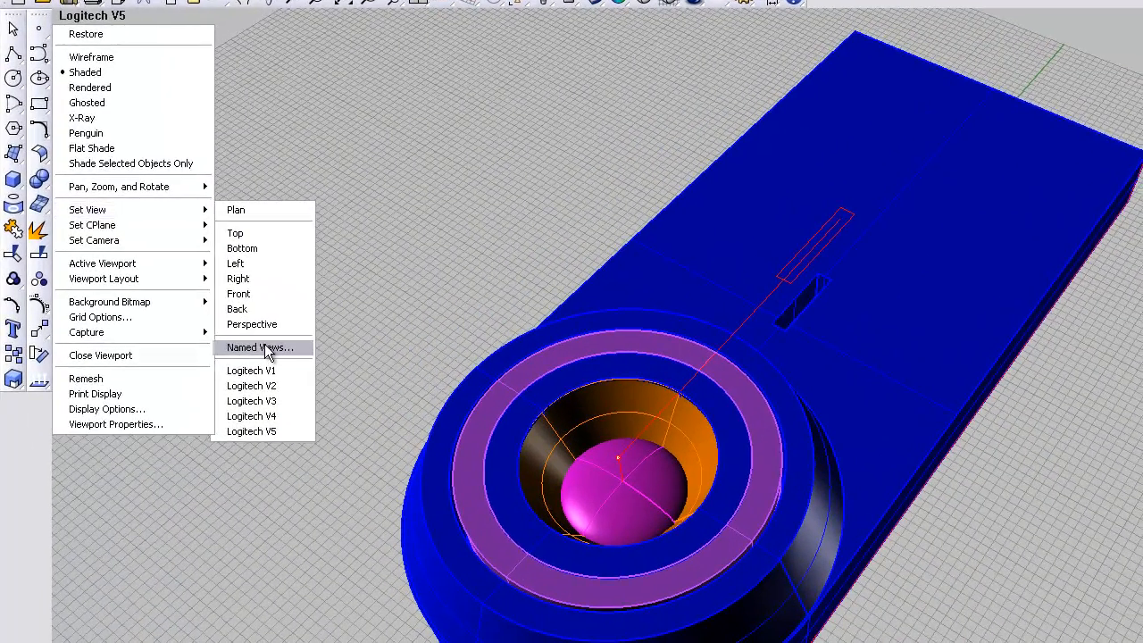
pyautogui.click(268, 348)
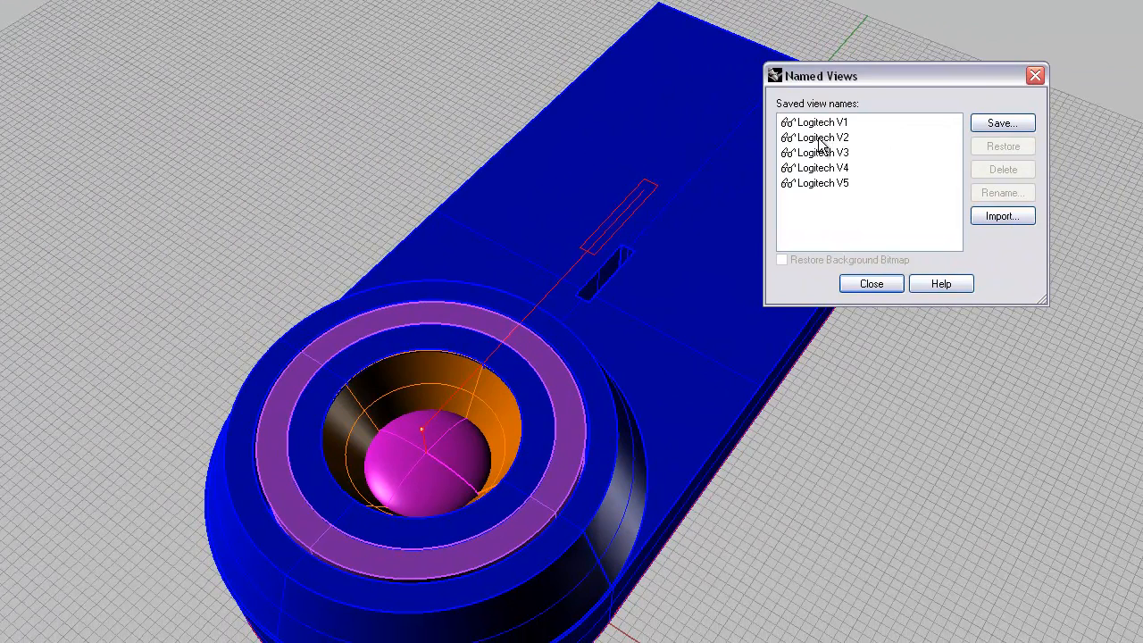
pyautogui.click(1002, 124)
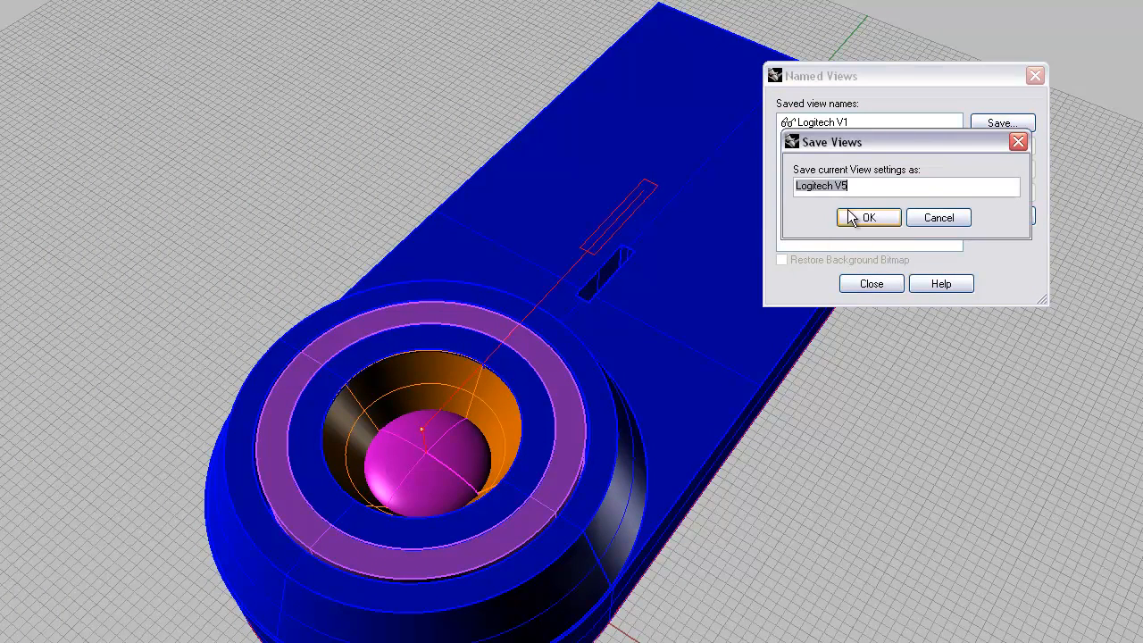
pyautogui.click(842, 187)
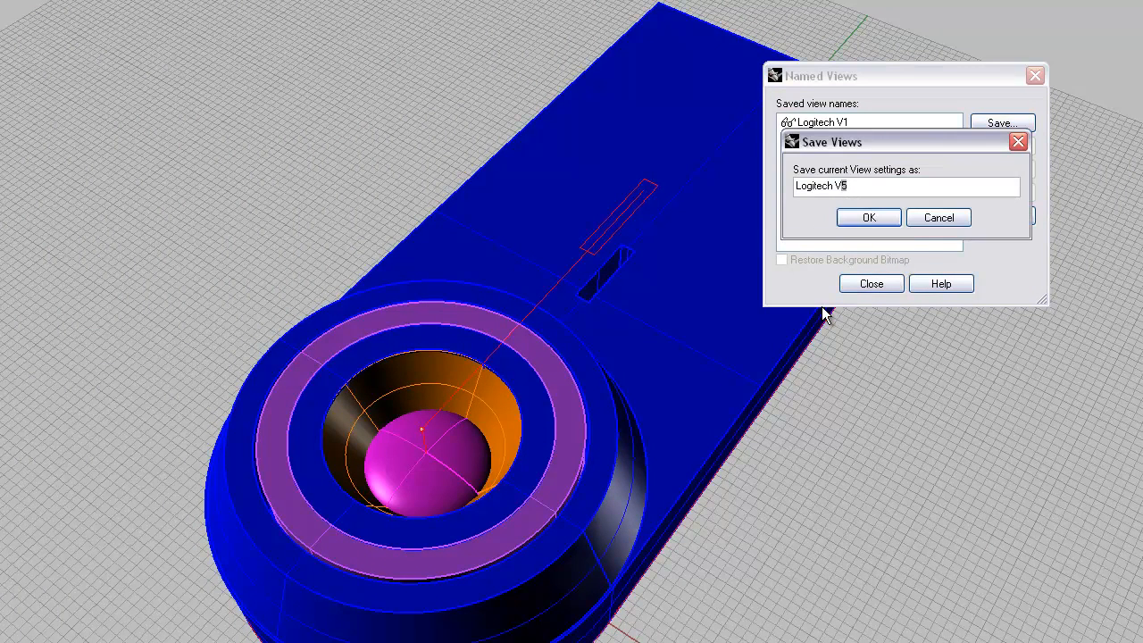
pyautogui.press('BackSpace')
pyautogui.write('6')
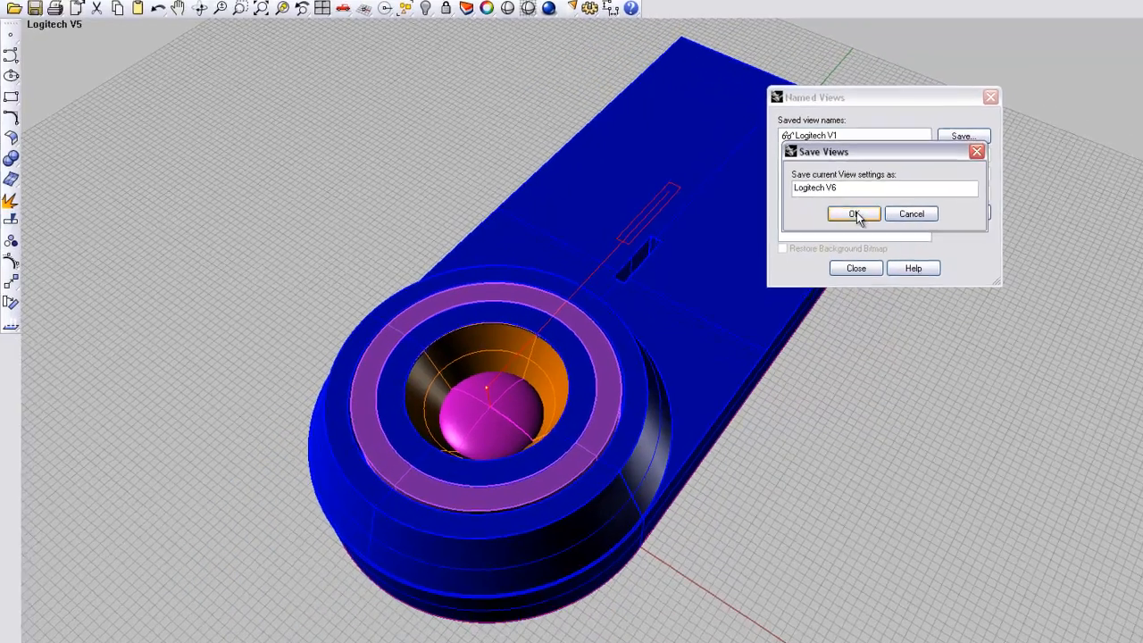
pyautogui.click(865, 217)
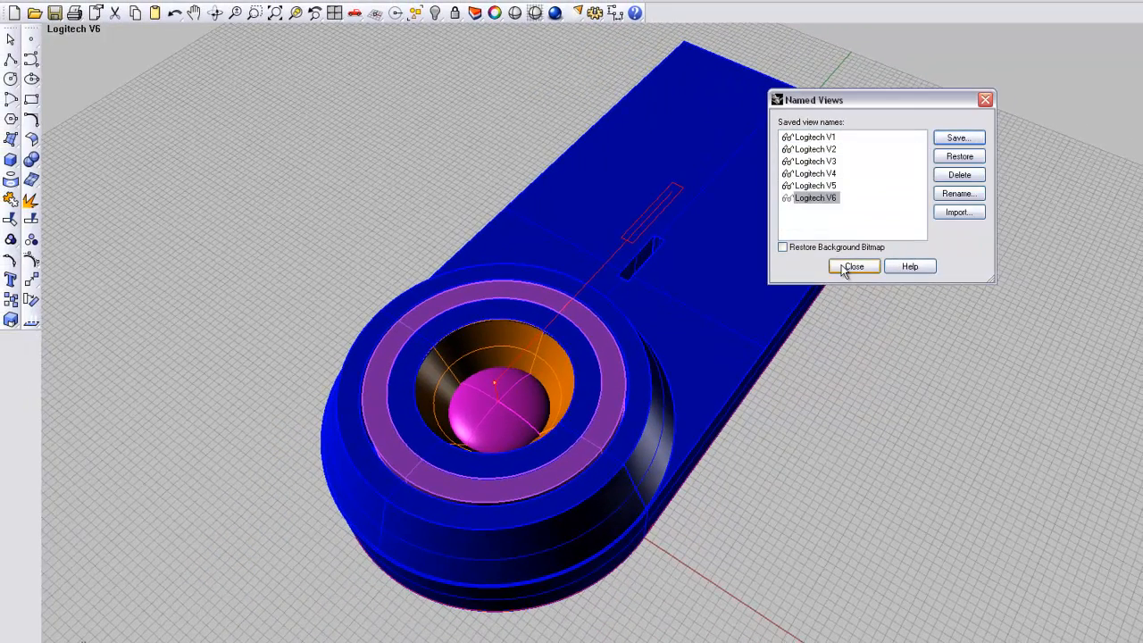
pyautogui.click(850, 267)
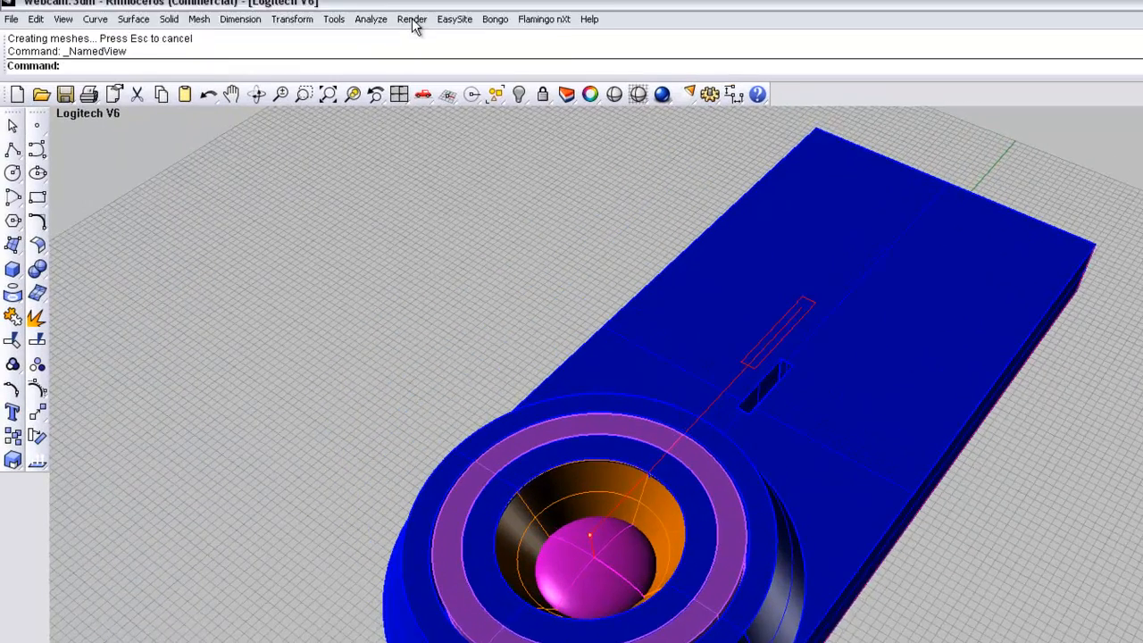
# Set the current renderer to Rhino Render
pyautogui.click(422, 31)
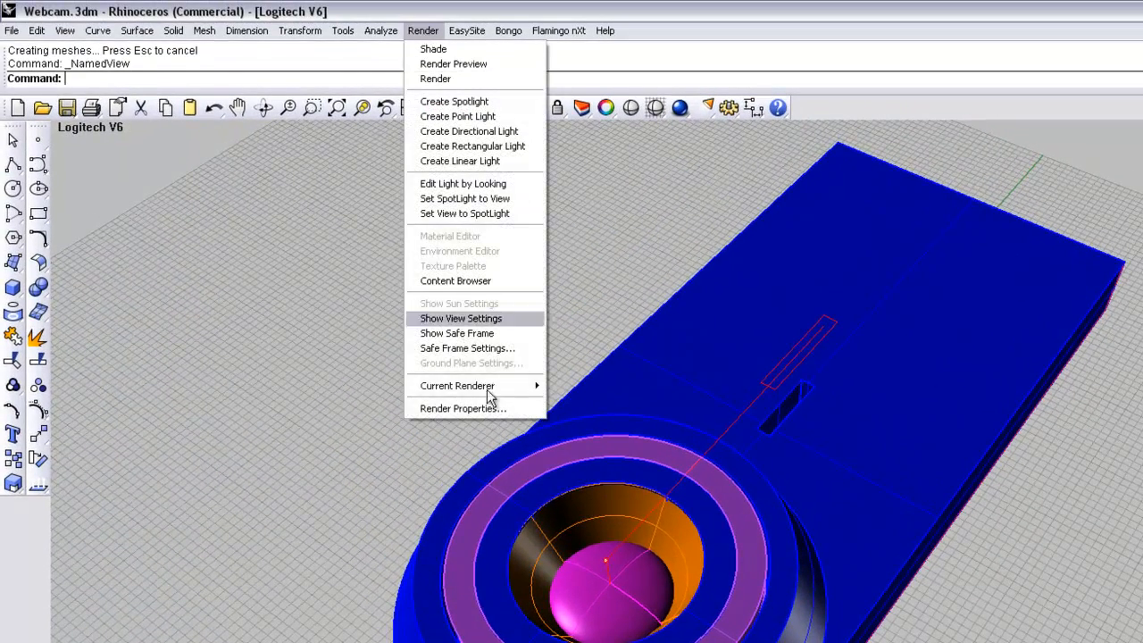
pyautogui.moveTo(495, 388)
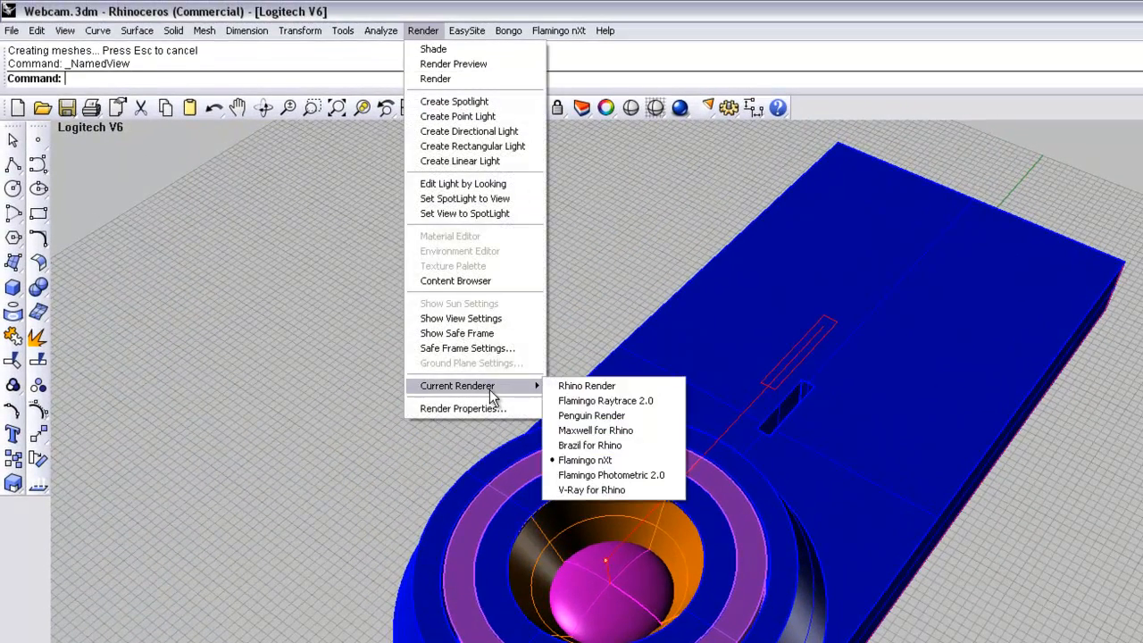
pyautogui.click(588, 385)
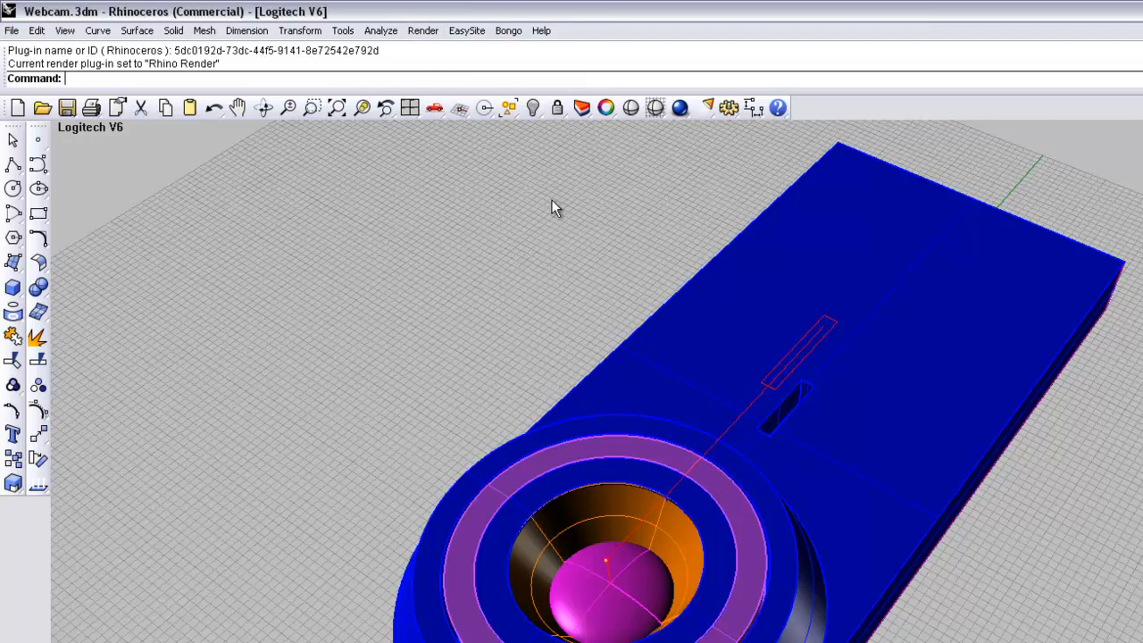
# Set the render output to a custom resolution of 4000 x 200 pixels at 200 DPI
pyautogui.rightClick(681, 109)
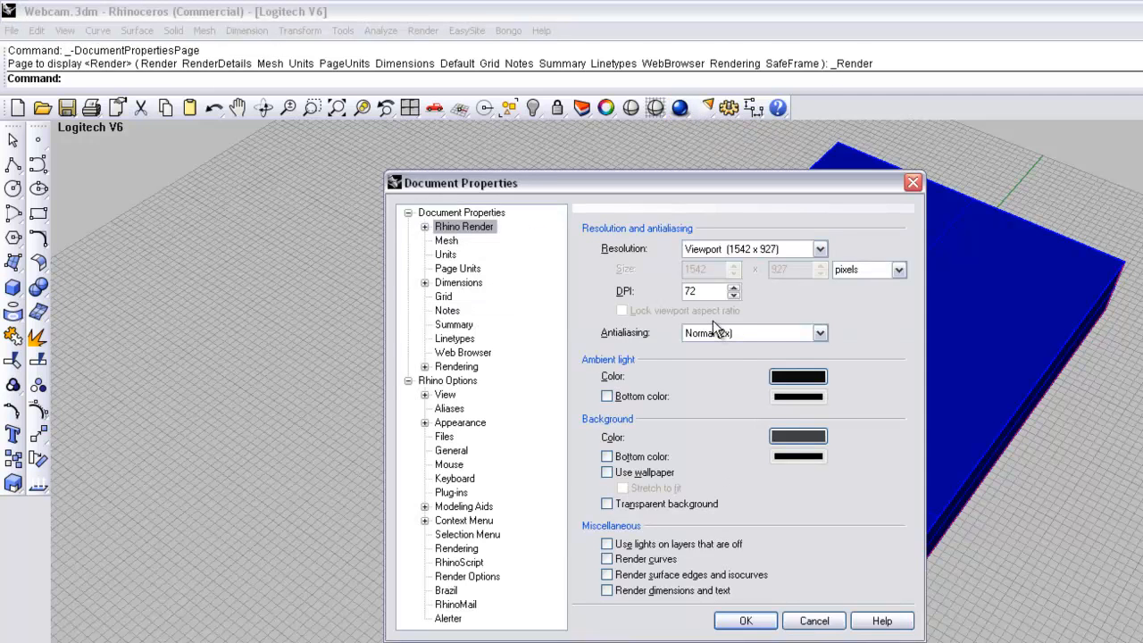
pyautogui.click(821, 251)
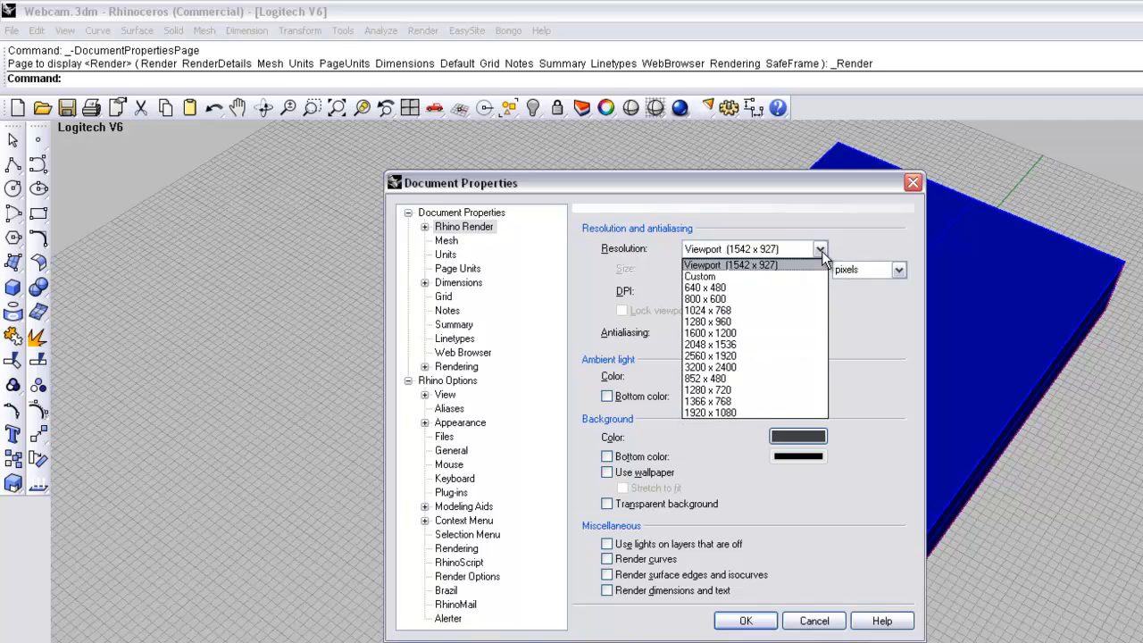
pyautogui.click(763, 277)
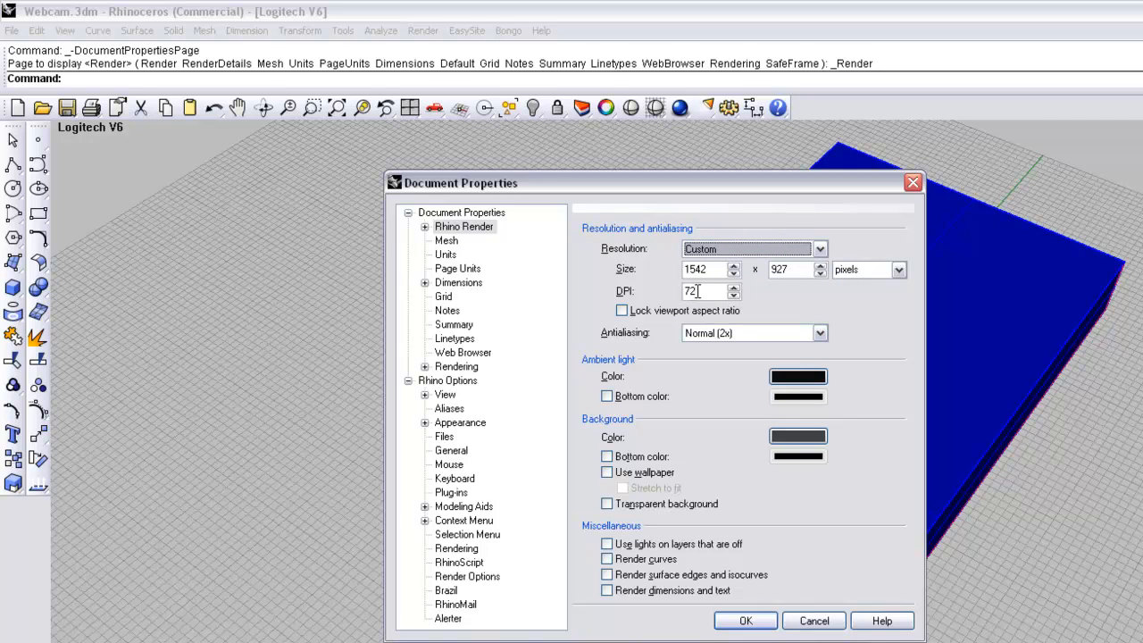
pyautogui.moveTo(701, 291); pyautogui.dragTo(684, 293)
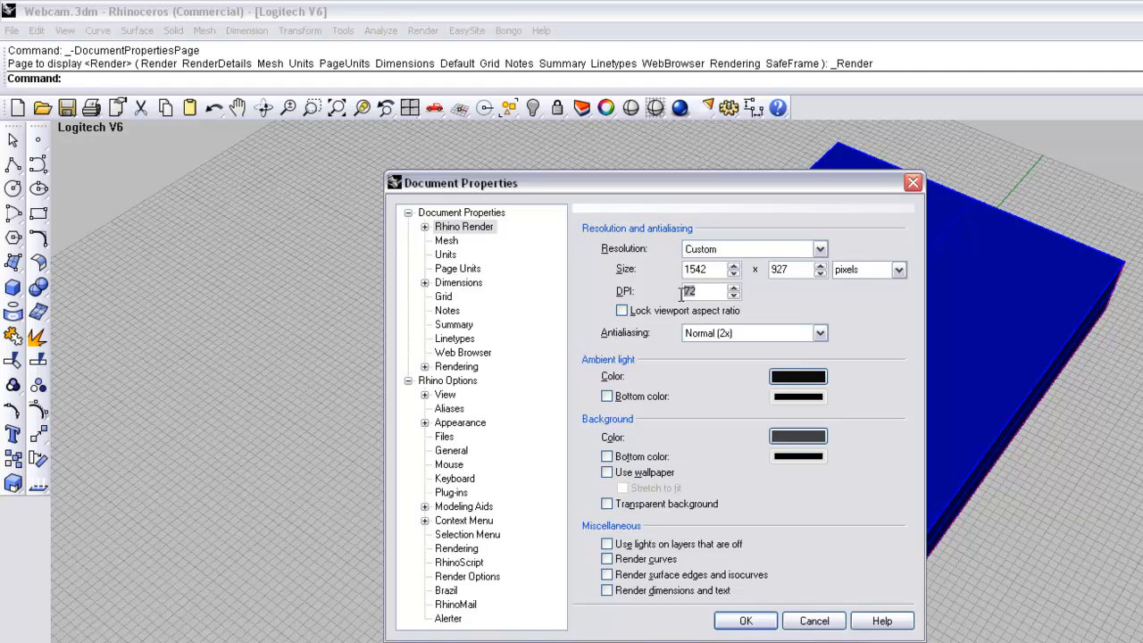
pyautogui.write('200')
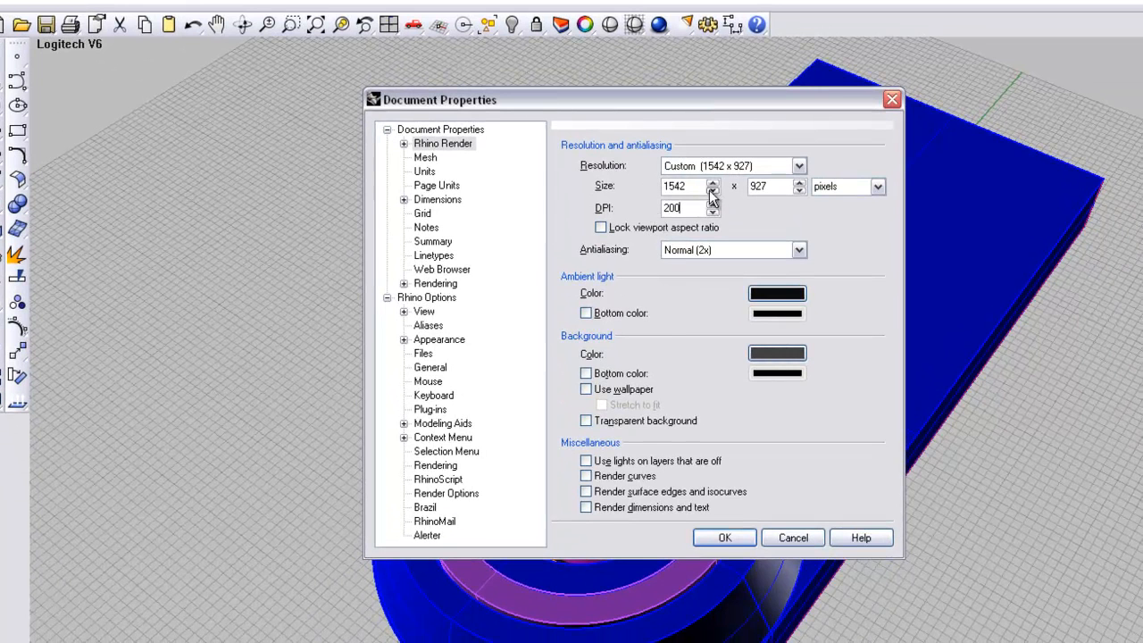
pyautogui.moveTo(696, 187); pyautogui.dragTo(641, 195)
pyautogui.write('4000')
pyautogui.moveTo(771, 185); pyautogui.dragTo(736, 187)
pyautogui.write('200')
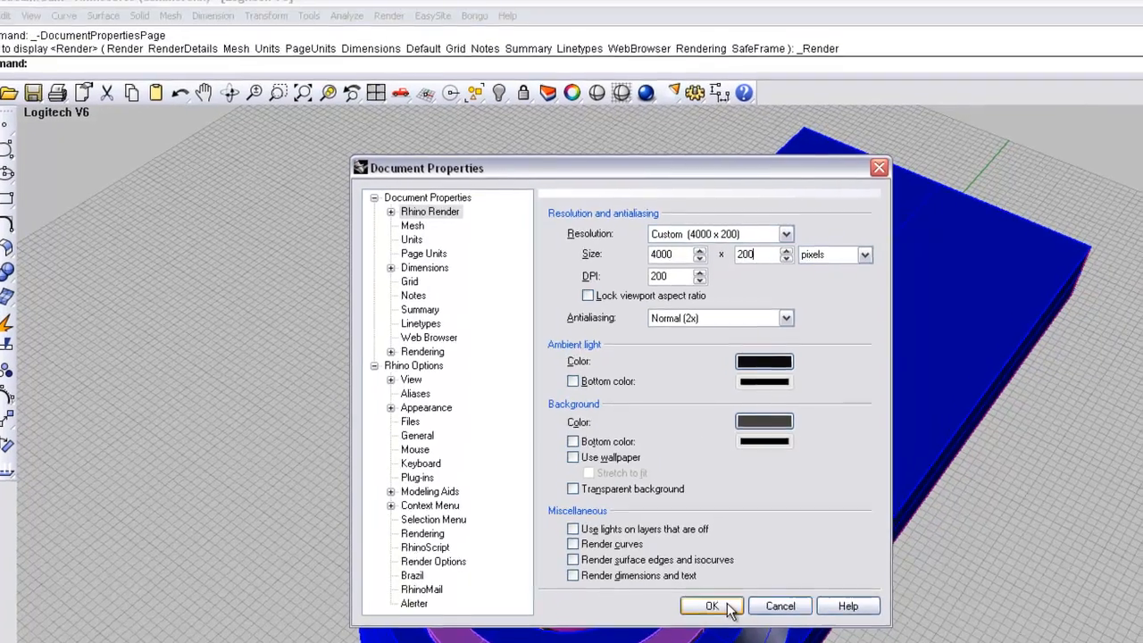
pyautogui.click(739, 538)
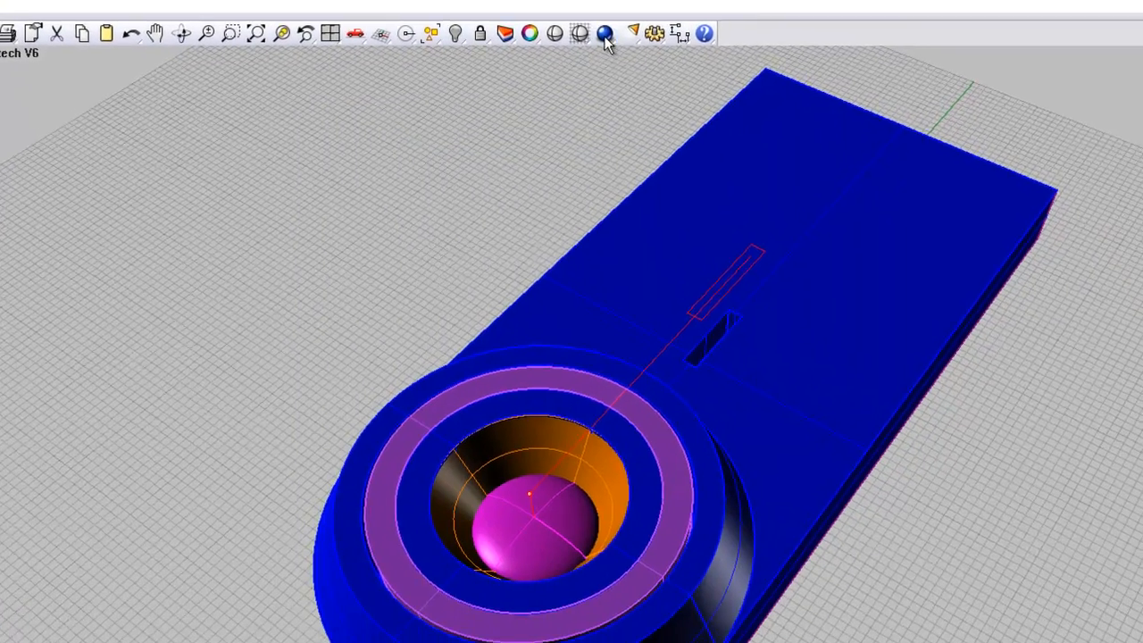
# Turn on the safe frame for the active view in the document's rendering properties
pyautogui.rightClick(644, 111)
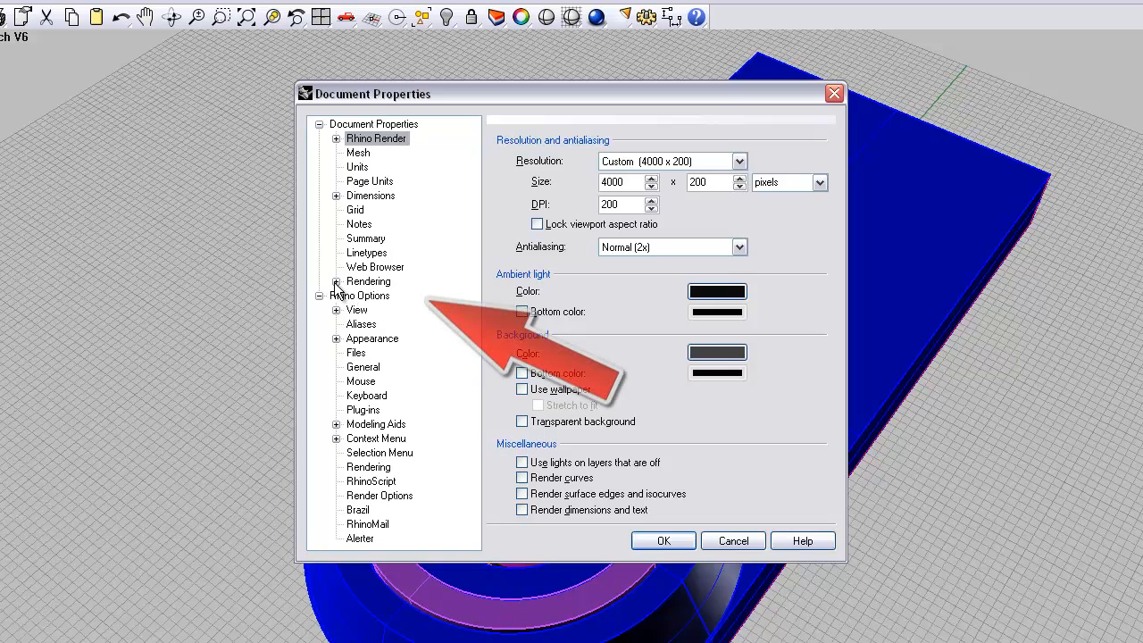
pyautogui.click(335, 282)
pyautogui.click(385, 300)
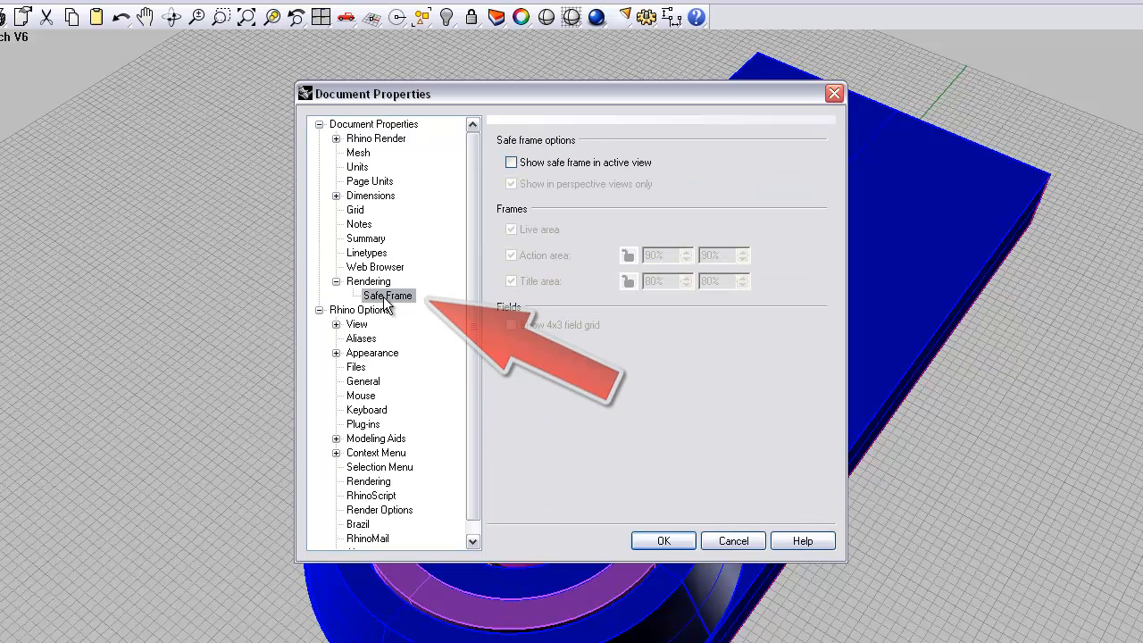
pyautogui.click(511, 162)
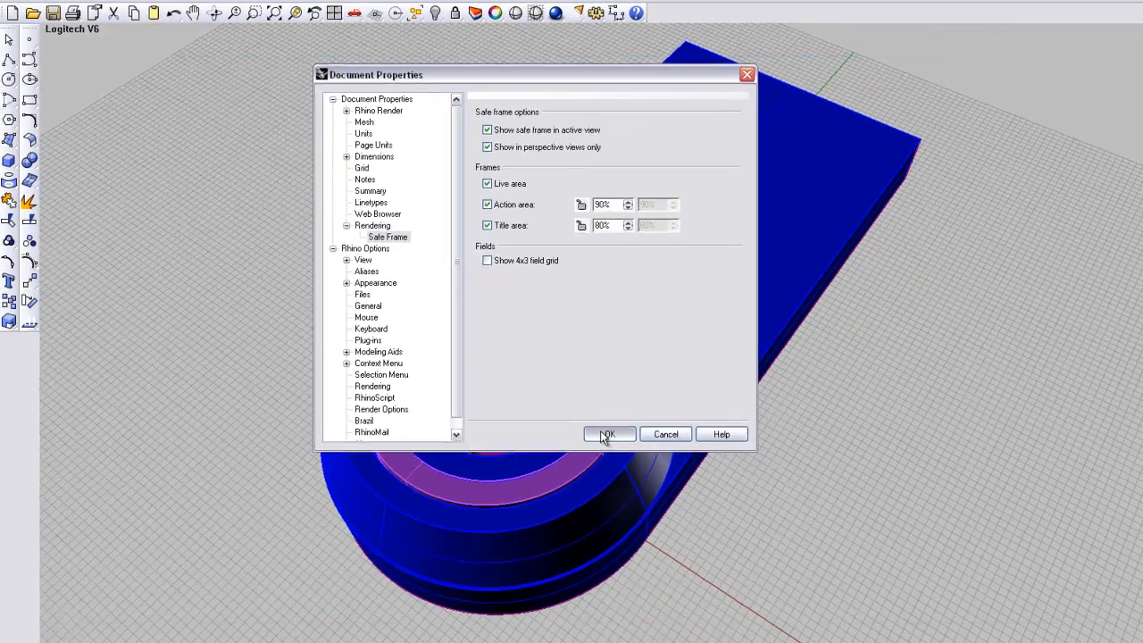
pyautogui.click(658, 541)
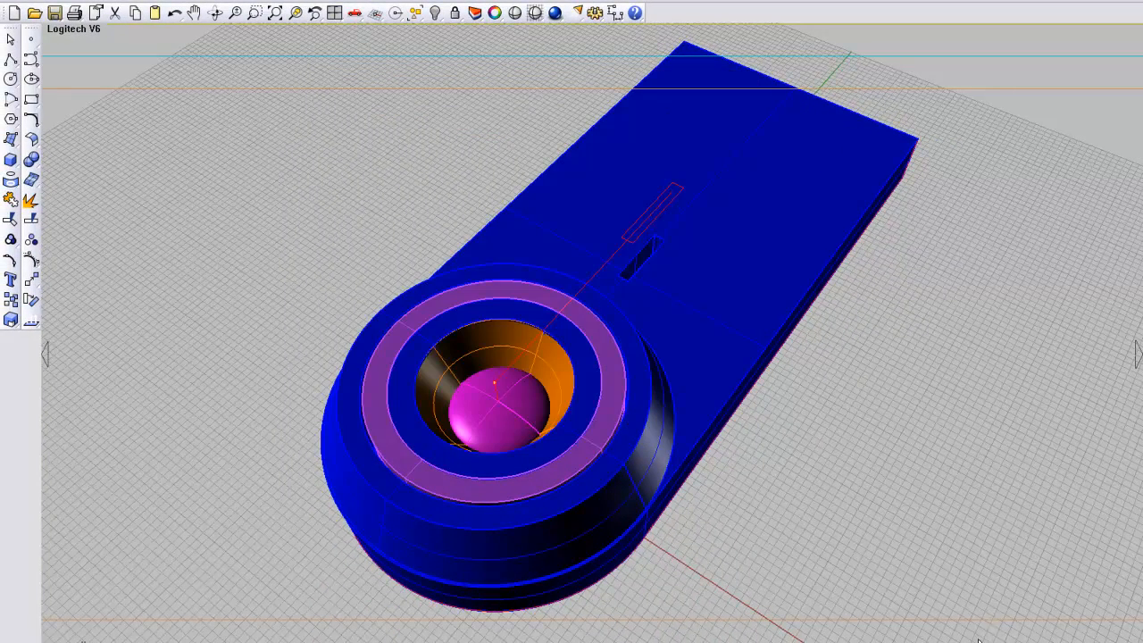
# Reframe the webcam so its whole body sits between the safe-frame guides
pyautogui.scroll(-5, 893, 547)
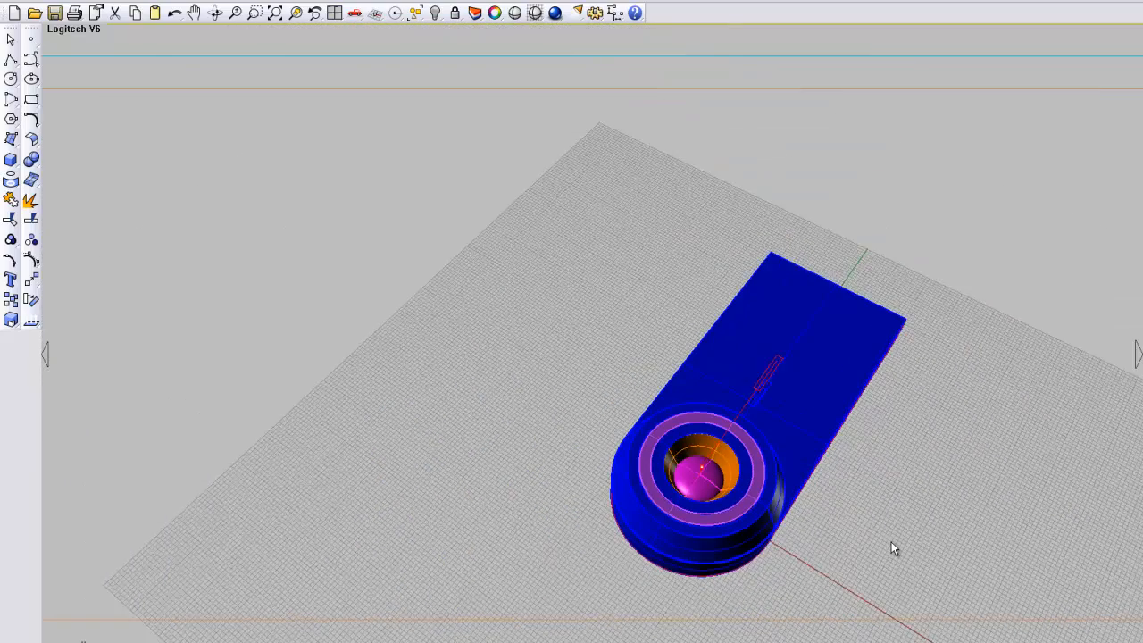
pyautogui.scroll(4, 892, 542)
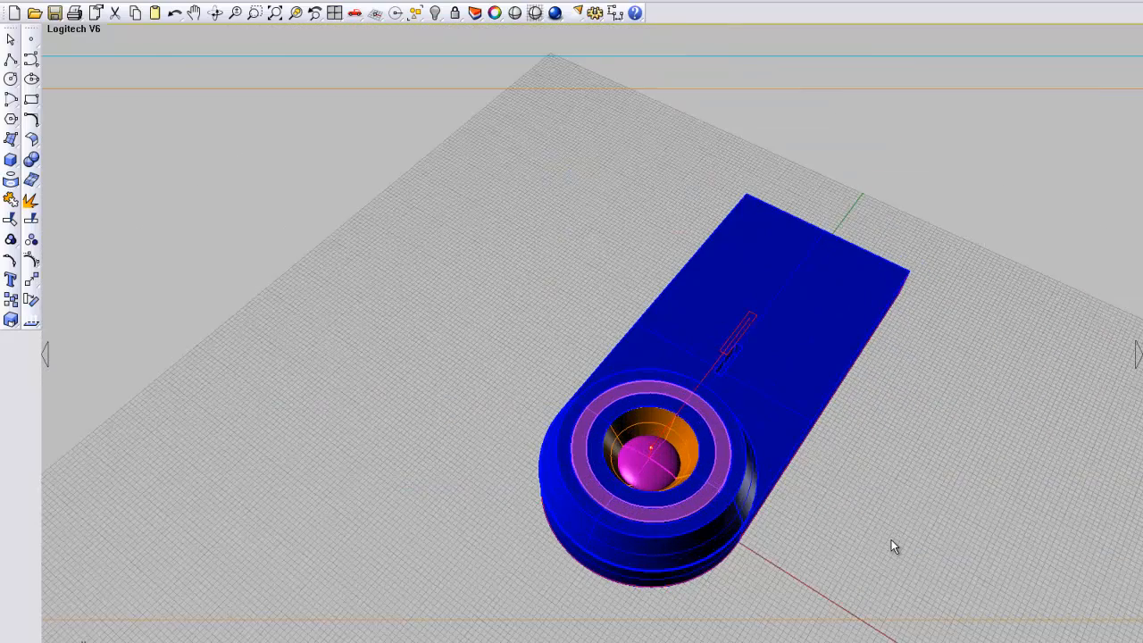
pyautogui.scroll(4, 891, 540)
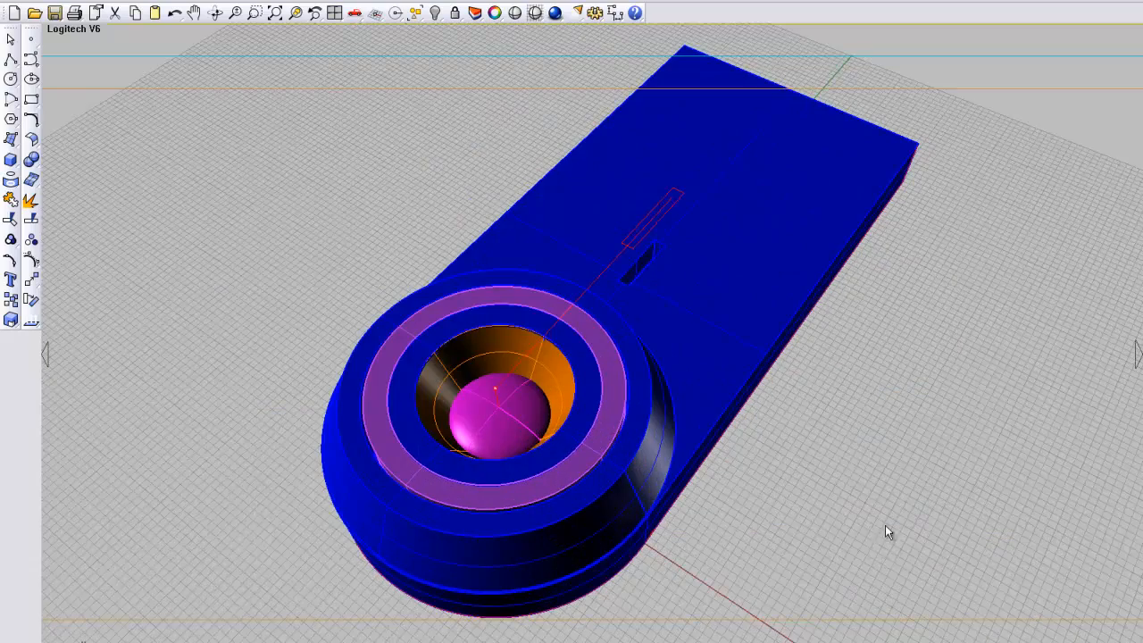
pyautogui.moveTo(776, 408); pyautogui.dragTo(775, 417, button='right')
pyautogui.scroll(-2, 775, 417)
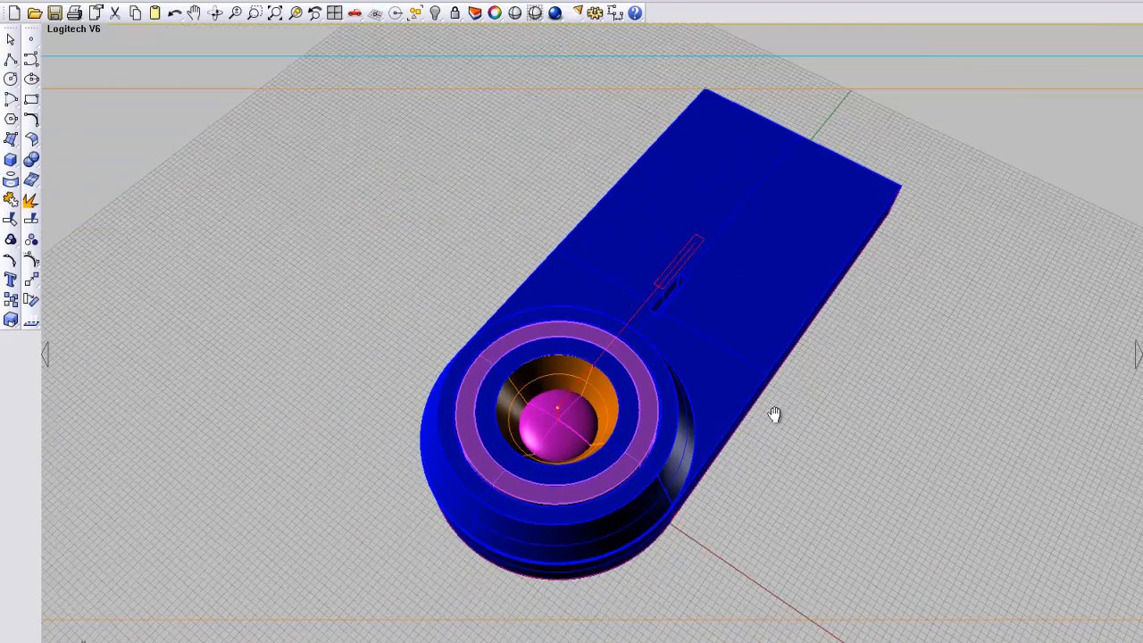
pyautogui.keyDown('shift'); pyautogui.moveTo(765, 369); pyautogui.dragTo(707, 385, button='right'); pyautogui.keyUp('shift')
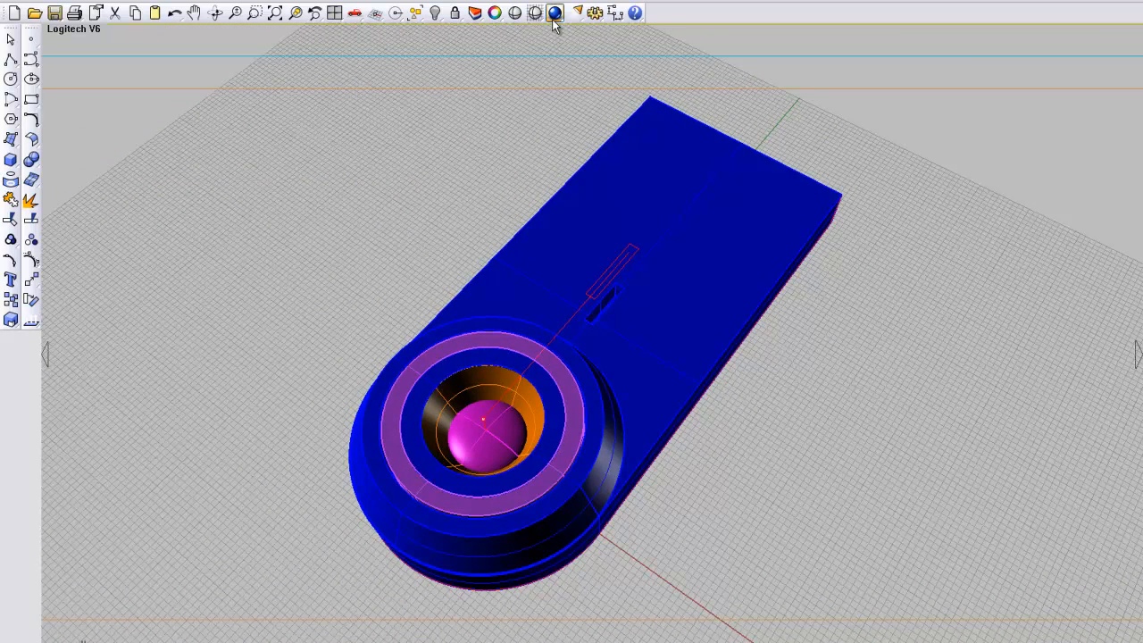
# Set the Rhino Render background color to white in the document properties
pyautogui.click(555, 13)
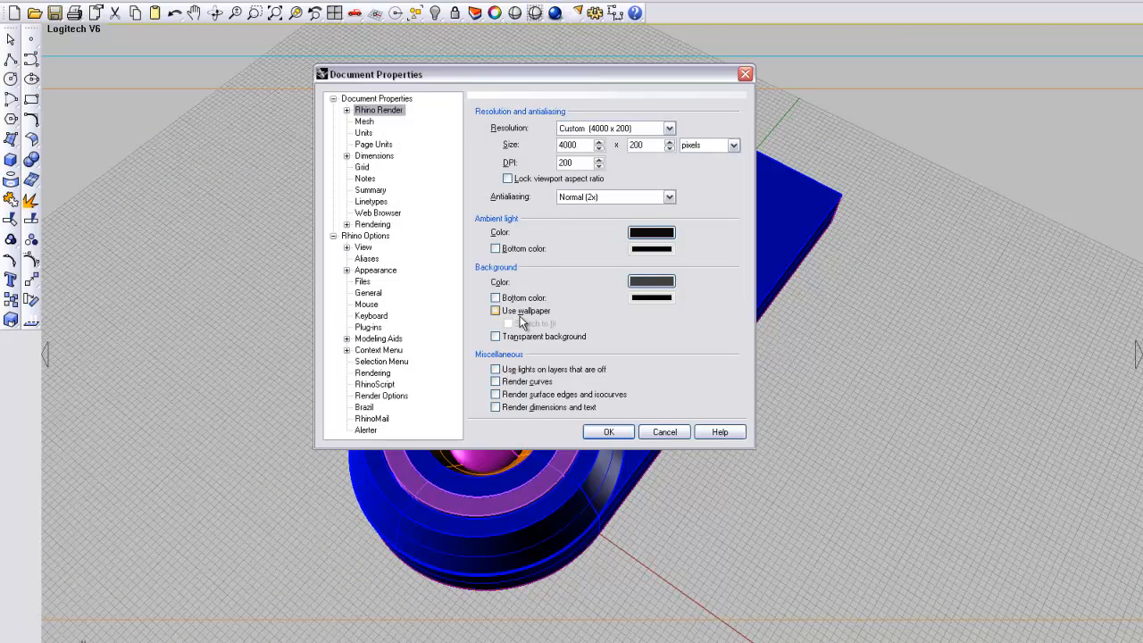
pyautogui.click(650, 282)
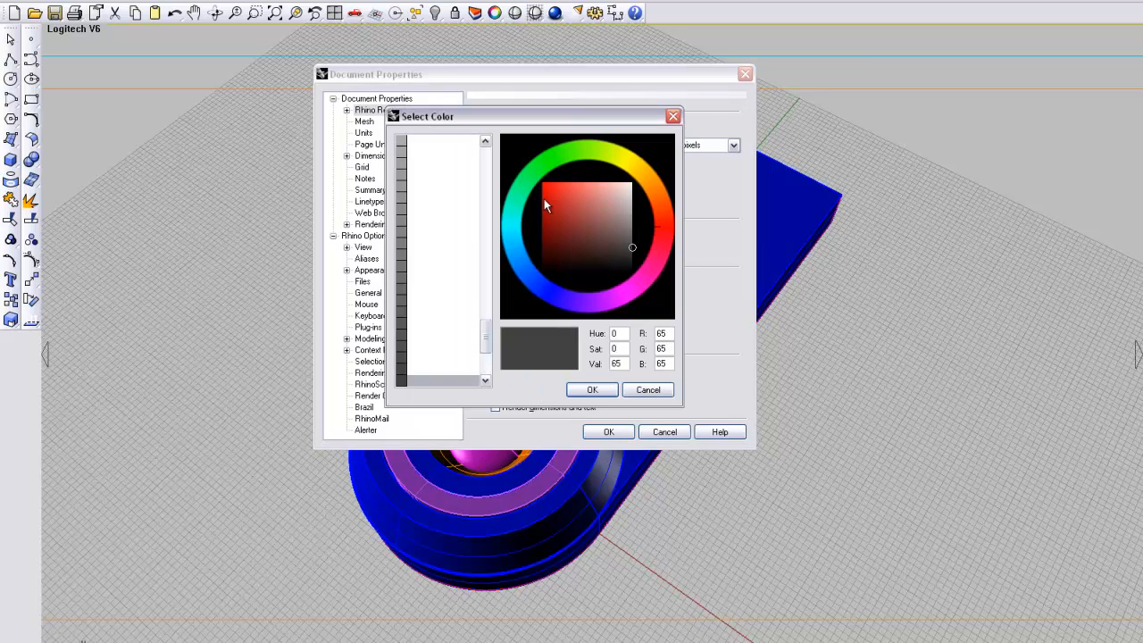
pyautogui.moveTo(486, 326); pyautogui.dragTo(490, 149)
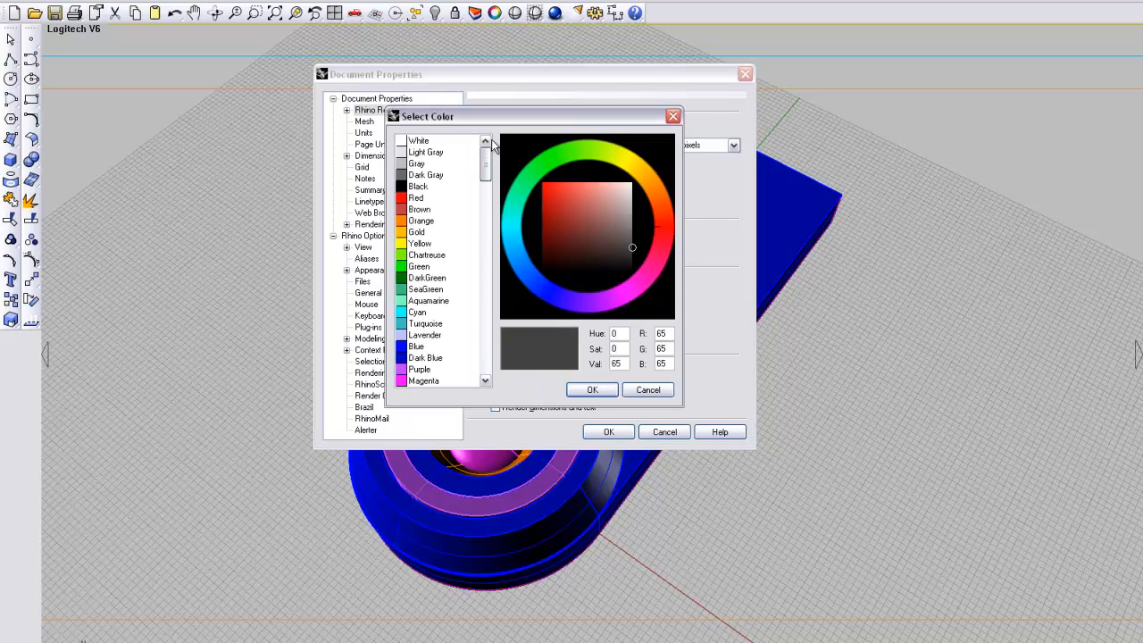
pyautogui.click(401, 142)
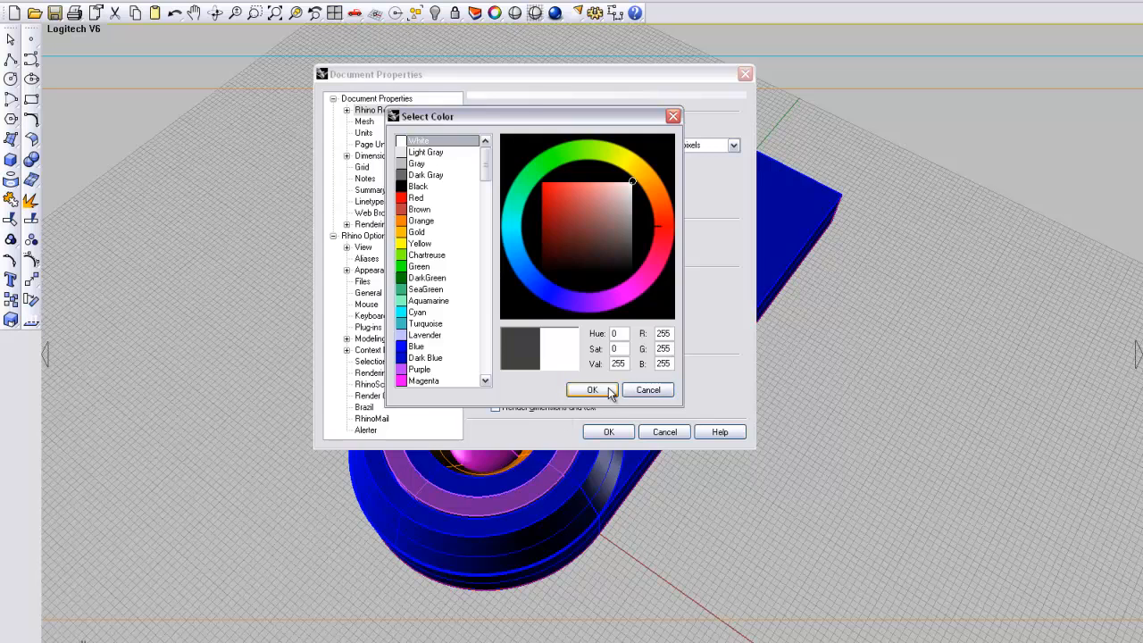
pyautogui.click(605, 391)
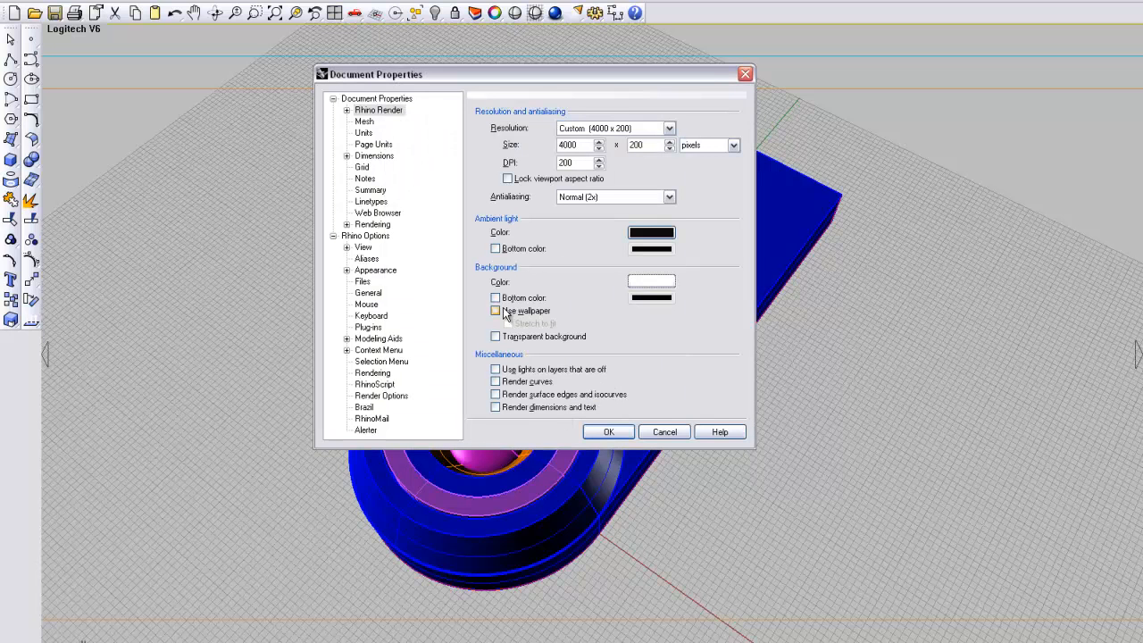
# Enable rendering of curves and of surface edges and isocurves, and apply the render settings
pyautogui.click(496, 382)
pyautogui.click(496, 394)
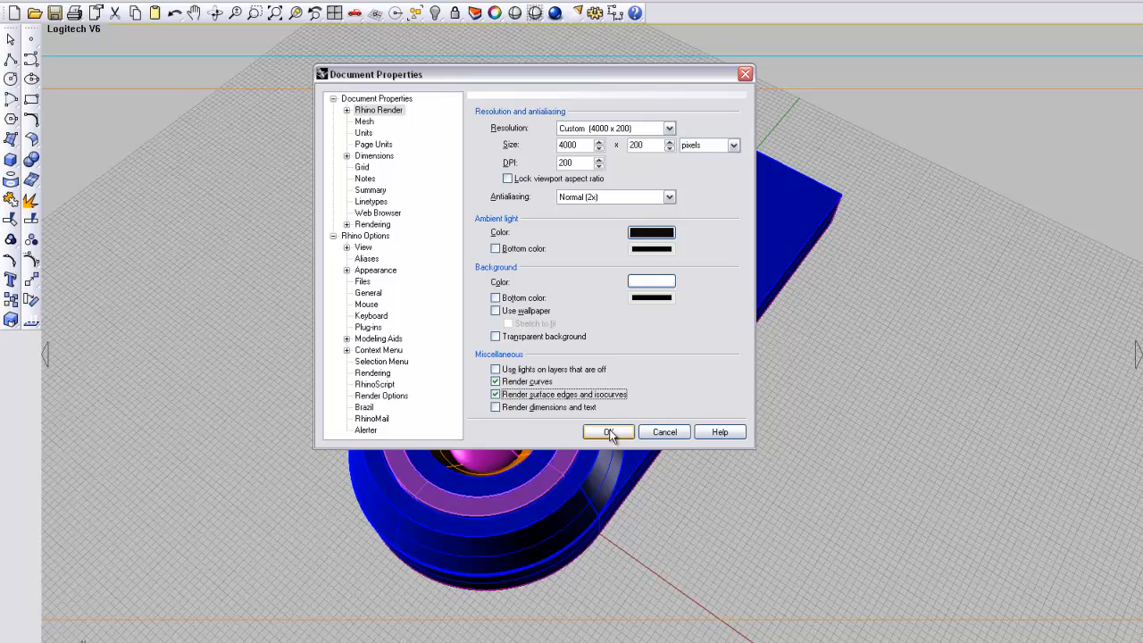
pyautogui.click(609, 433)
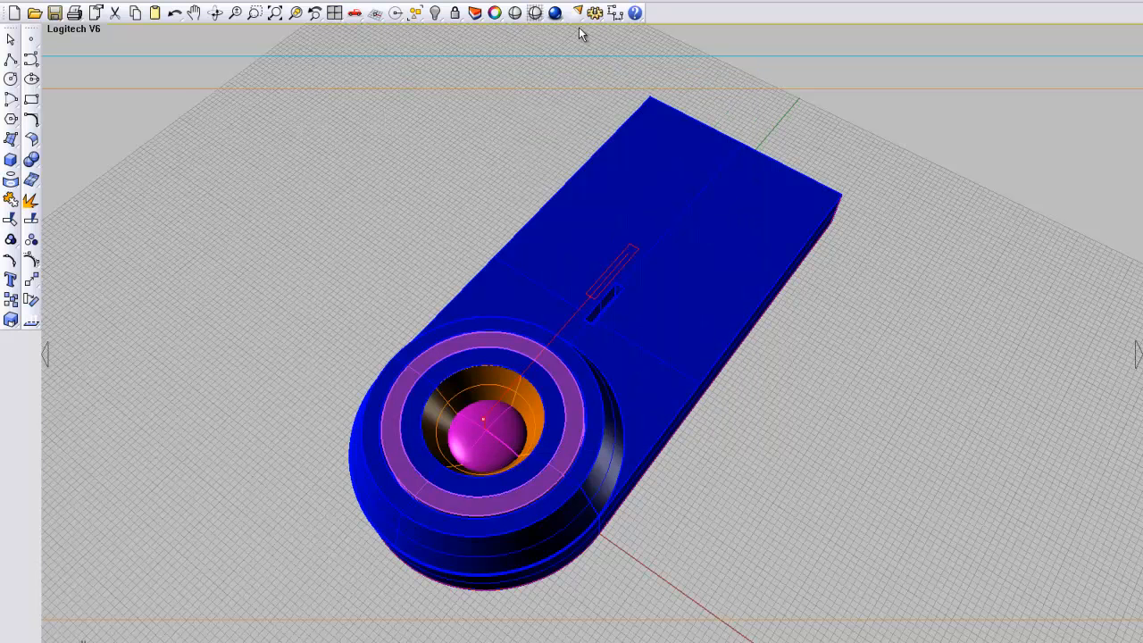
# Switch the Logitech V6 view to Rendered display and bring up an enlarged layer list beside the model
pyautogui.click(92, 31)
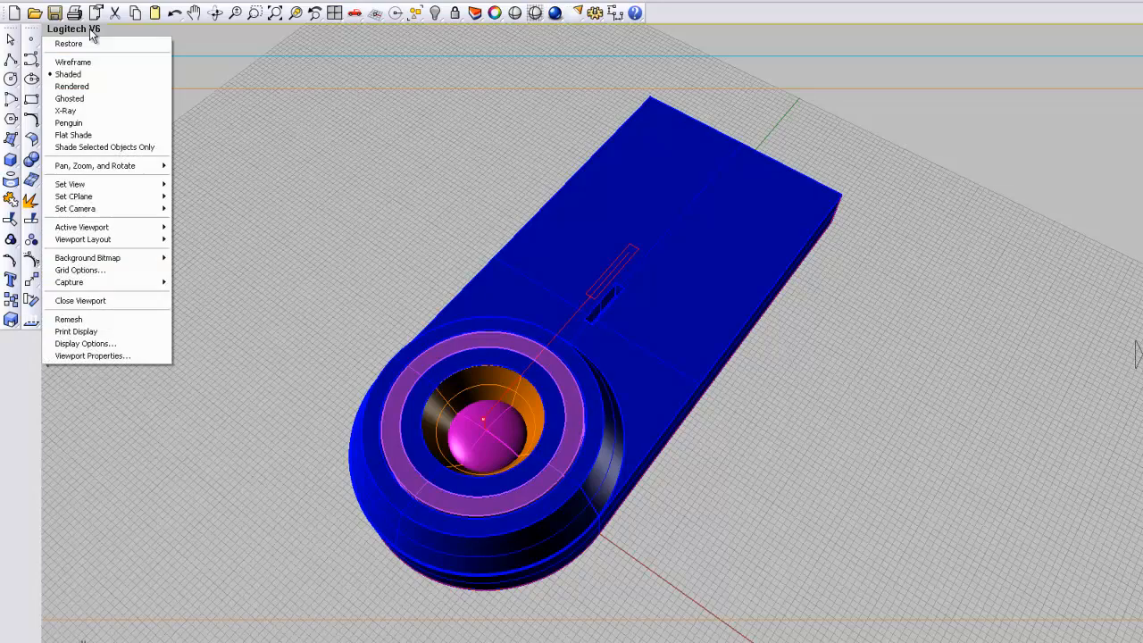
pyautogui.click(83, 87)
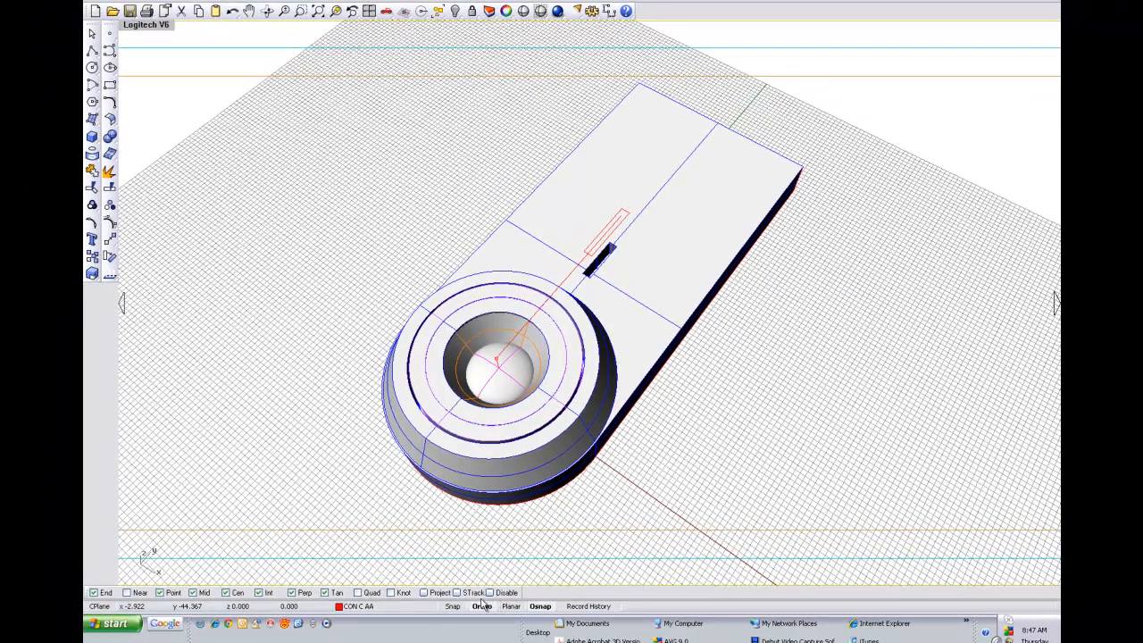
pyautogui.rightClick(339, 610)
pyautogui.moveTo(336, 404); pyautogui.dragTo(308, 127)
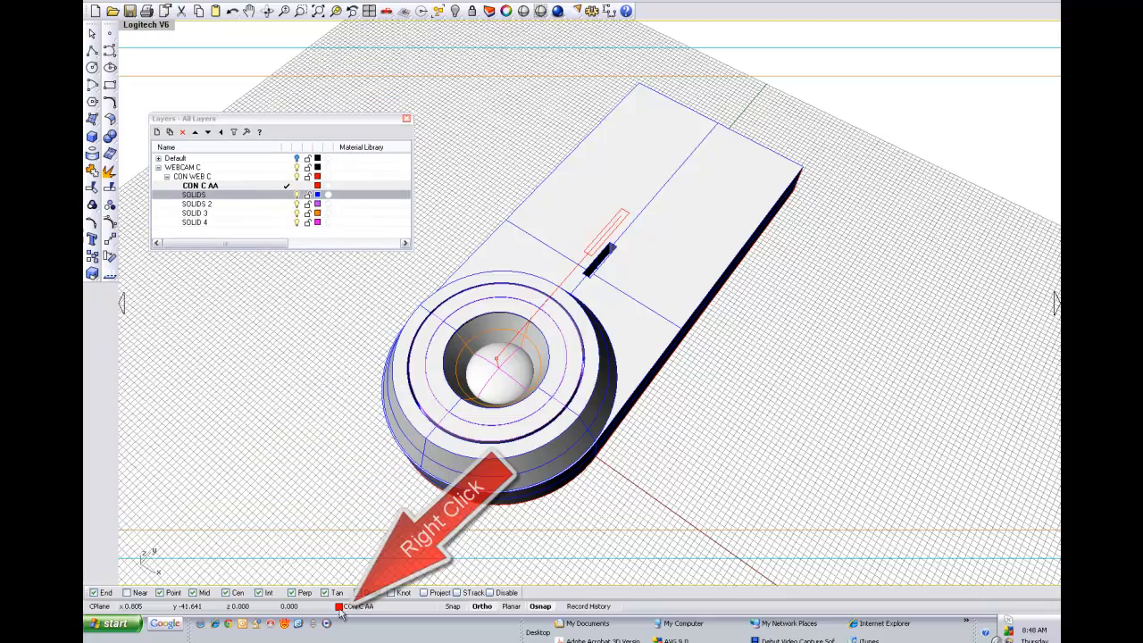
pyautogui.moveTo(319, 250); pyautogui.dragTo(312, 397)
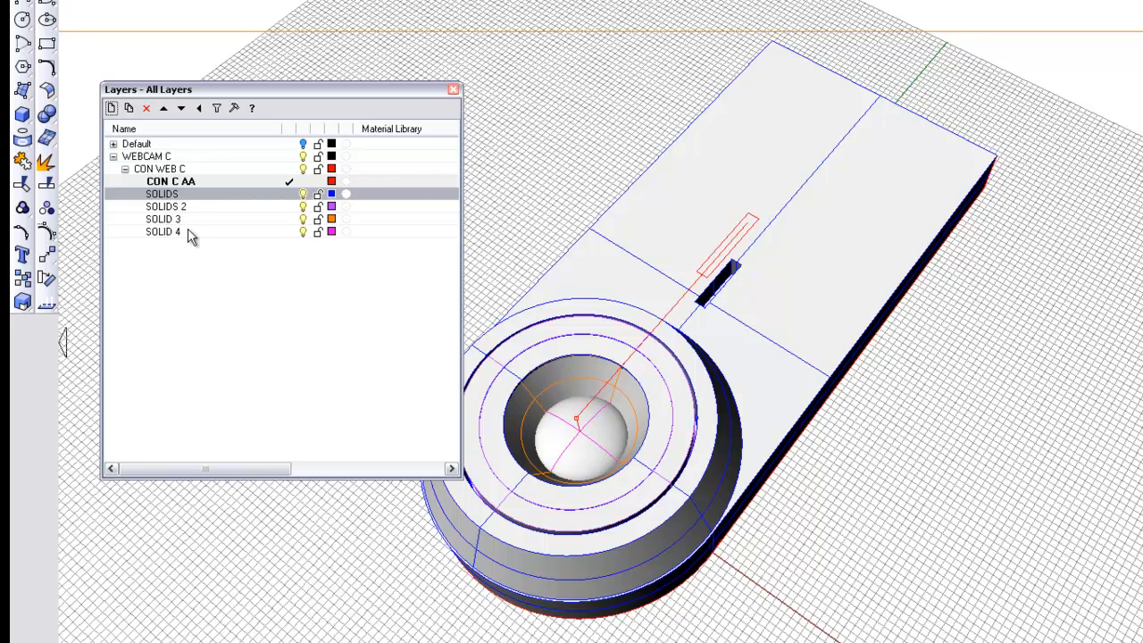
# Examine the SOLIDS layer's material settings and the materials assigned to the WEBCAM A sublayers
pyautogui.click(347, 198)
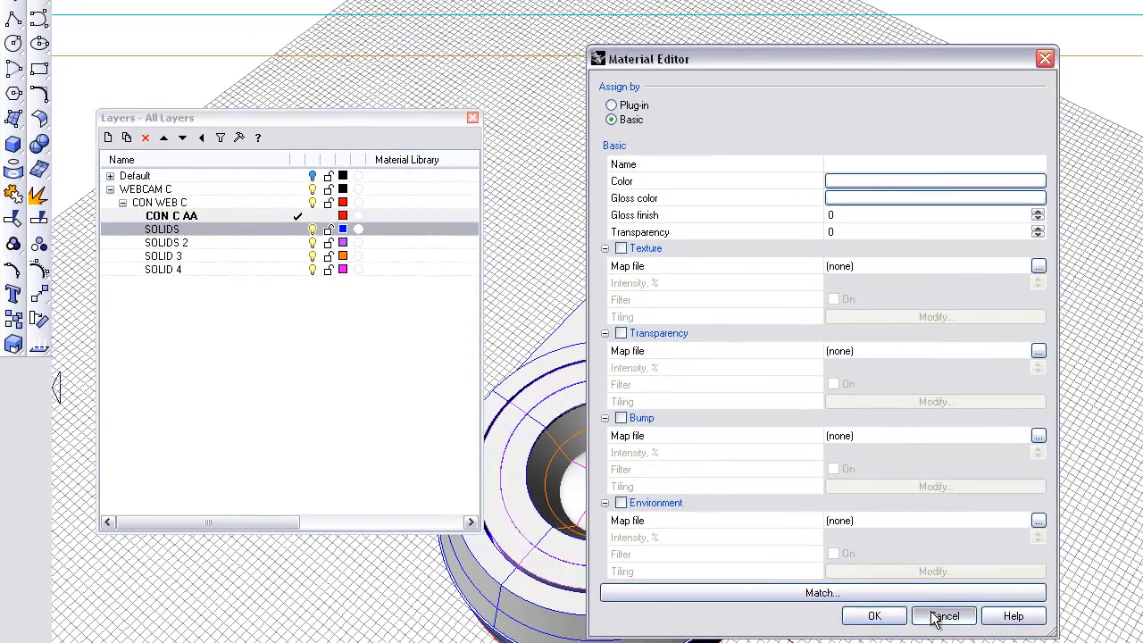
pyautogui.click(926, 594)
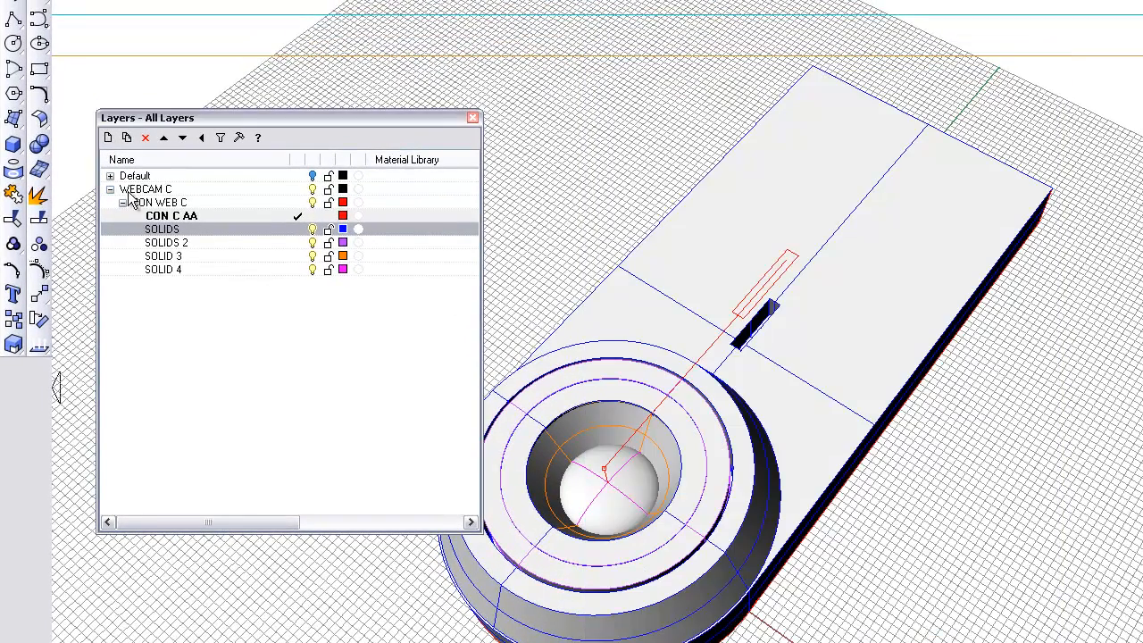
pyautogui.click(110, 176)
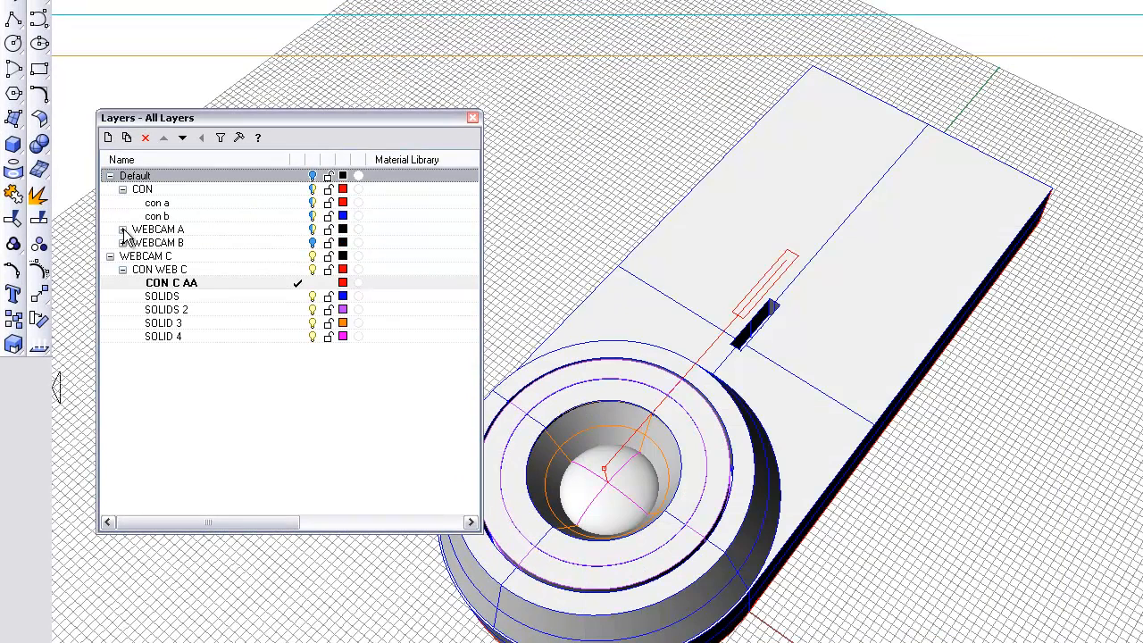
pyautogui.click(123, 230)
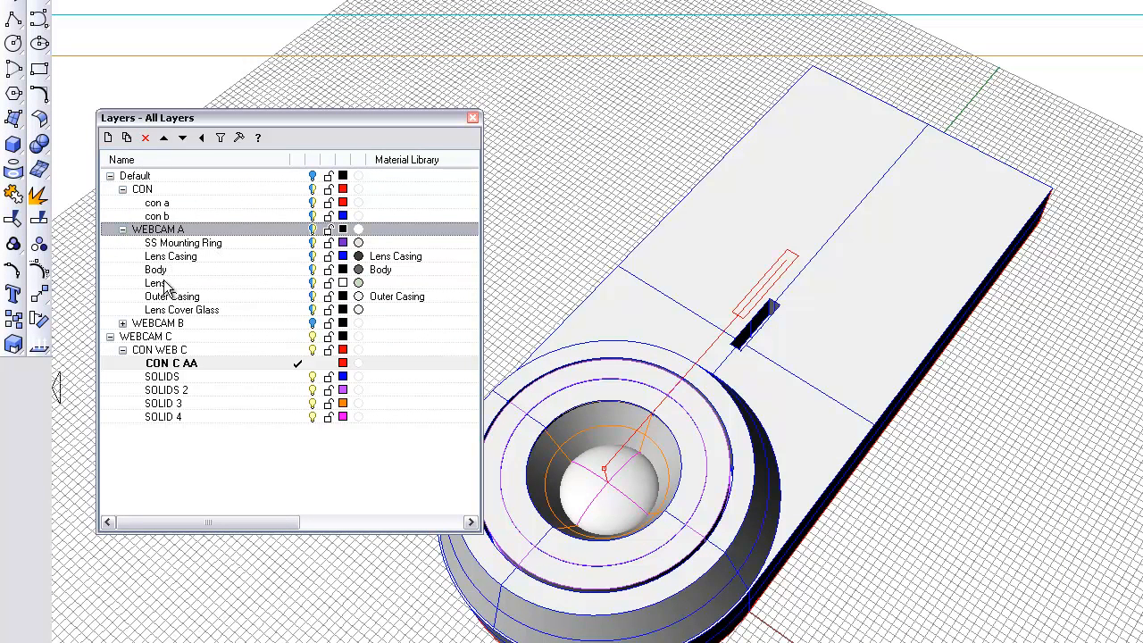
pyautogui.click(123, 230)
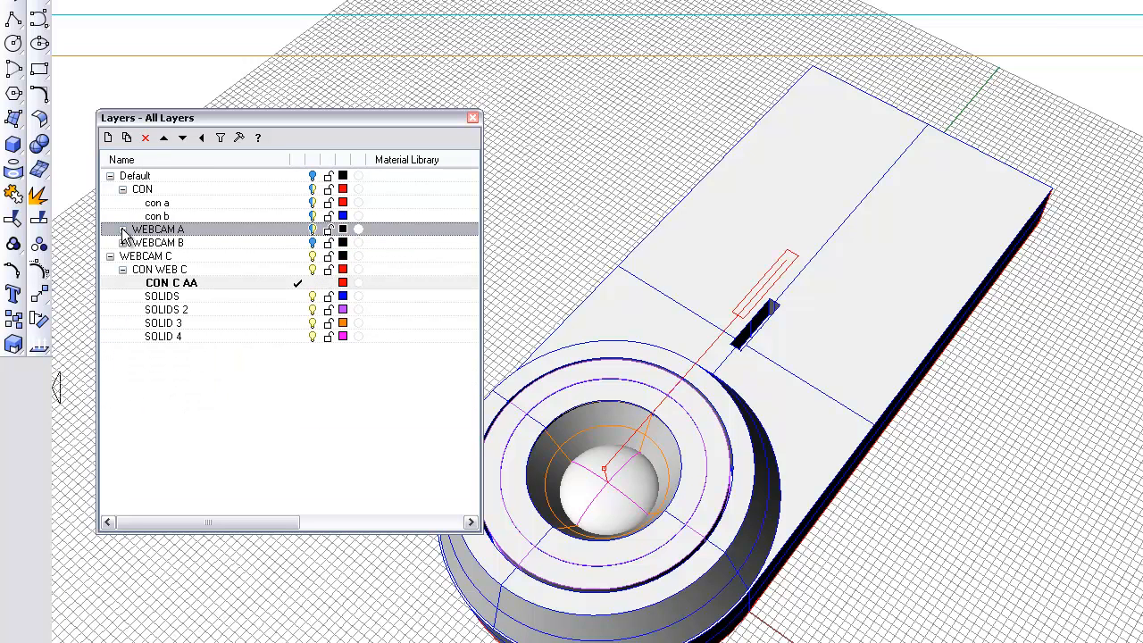
pyautogui.click(111, 177)
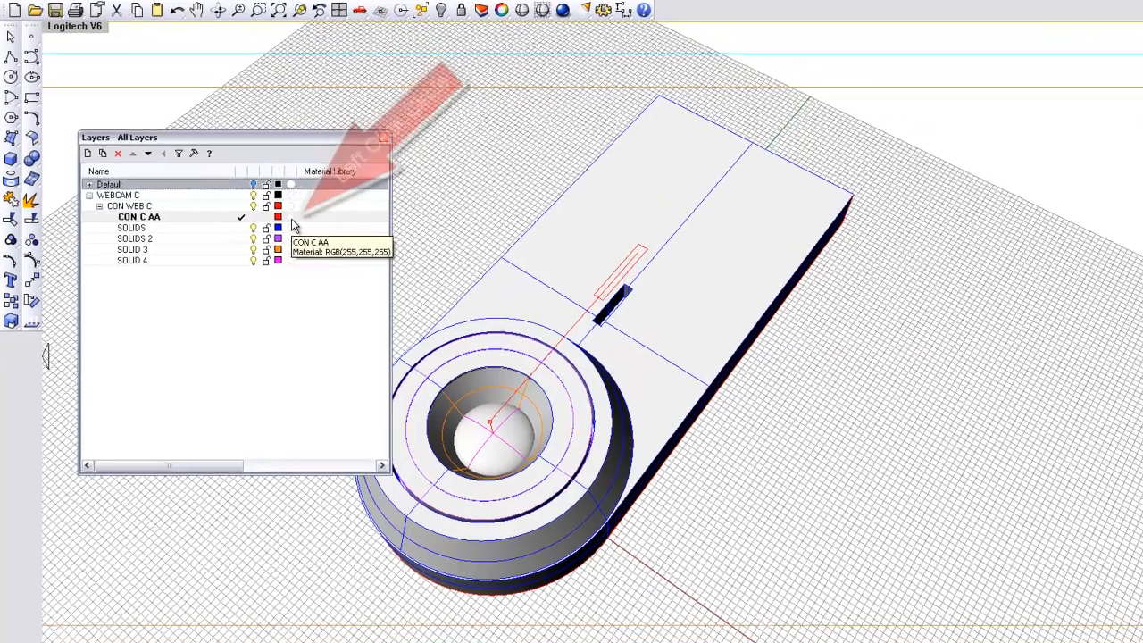
# Give the CON C AA layer a basic material with a near-black color
pyautogui.click(359, 219)
pyautogui.click(286, 218)
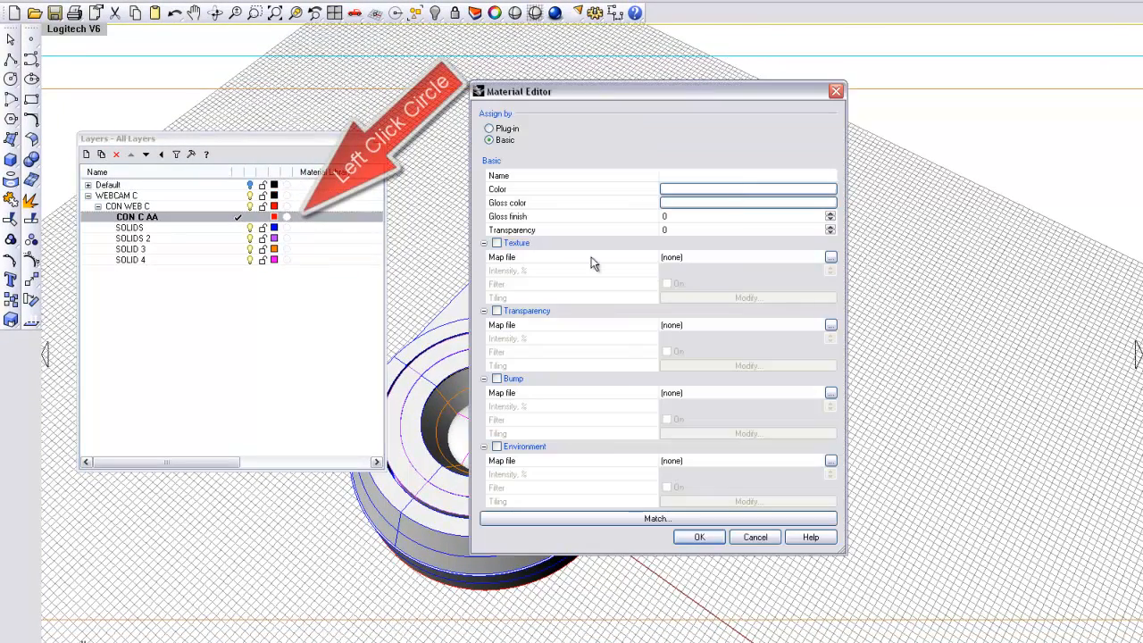
pyautogui.click(740, 191)
pyautogui.moveTo(724, 286)
pyautogui.mouseDown()
pyautogui.moveTo(783, 301)
pyautogui.moveTo(782, 323)
pyautogui.mouseUp()
pyautogui.click(718, 449)
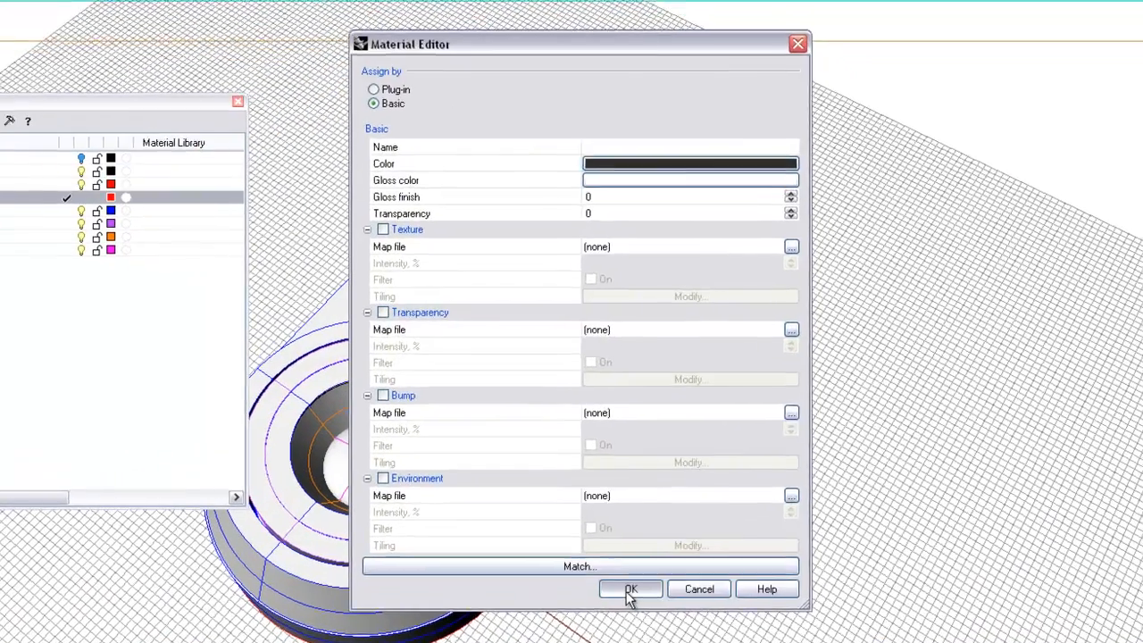
pyautogui.click(697, 538)
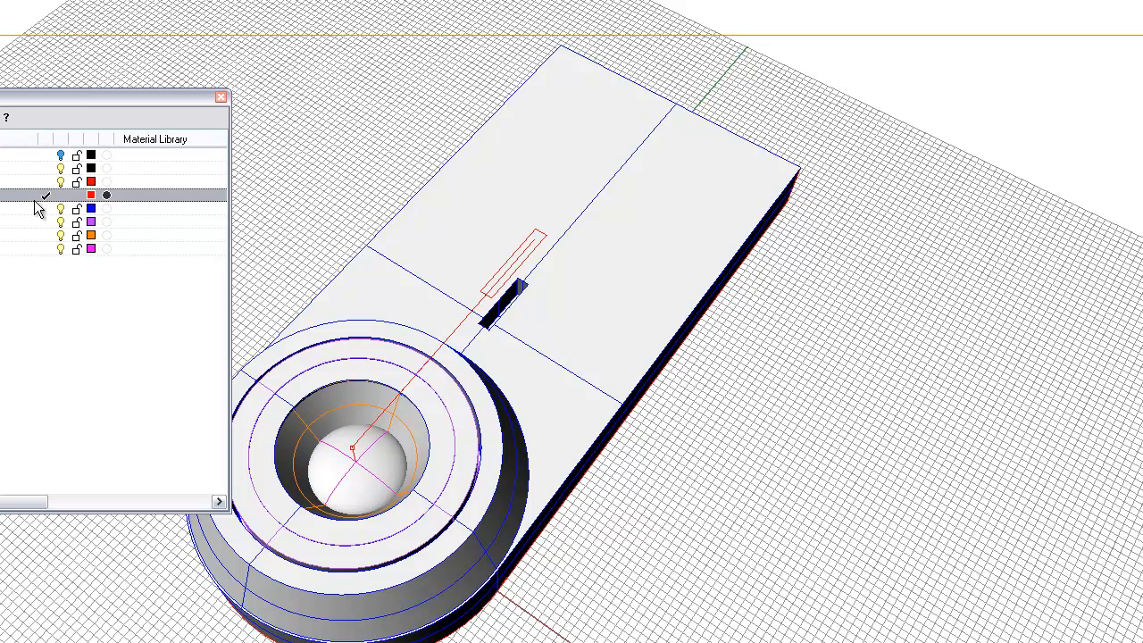
# Match all material properties and mappings of the SOLIDS layer to the near-black CON C AA material by picking its curve near the slot
pyautogui.click(107, 209)
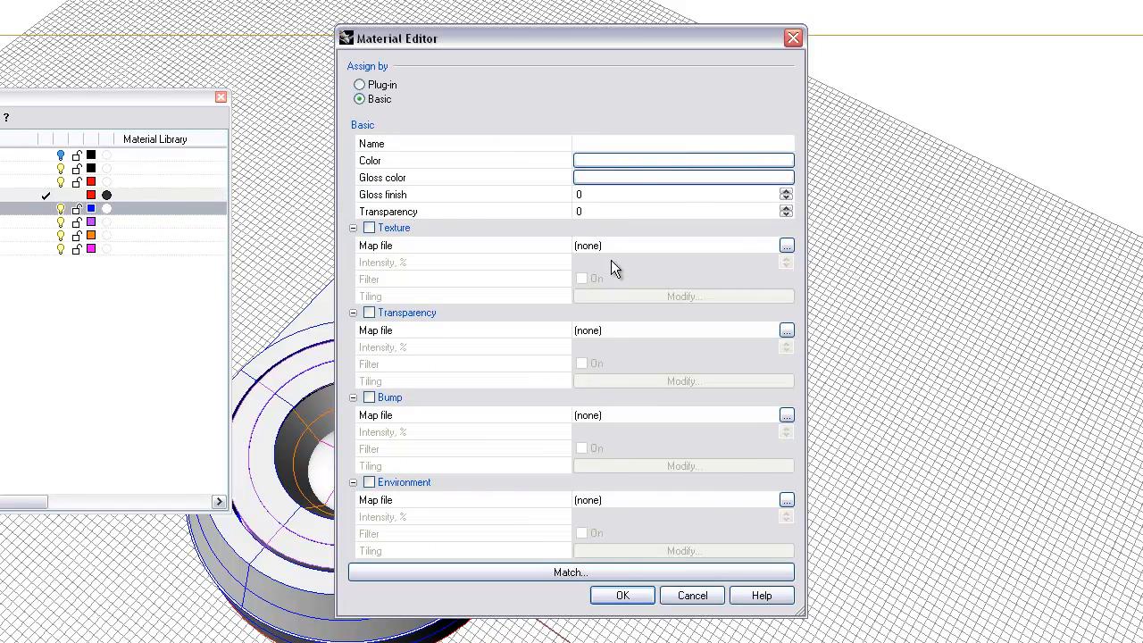
pyautogui.click(572, 572)
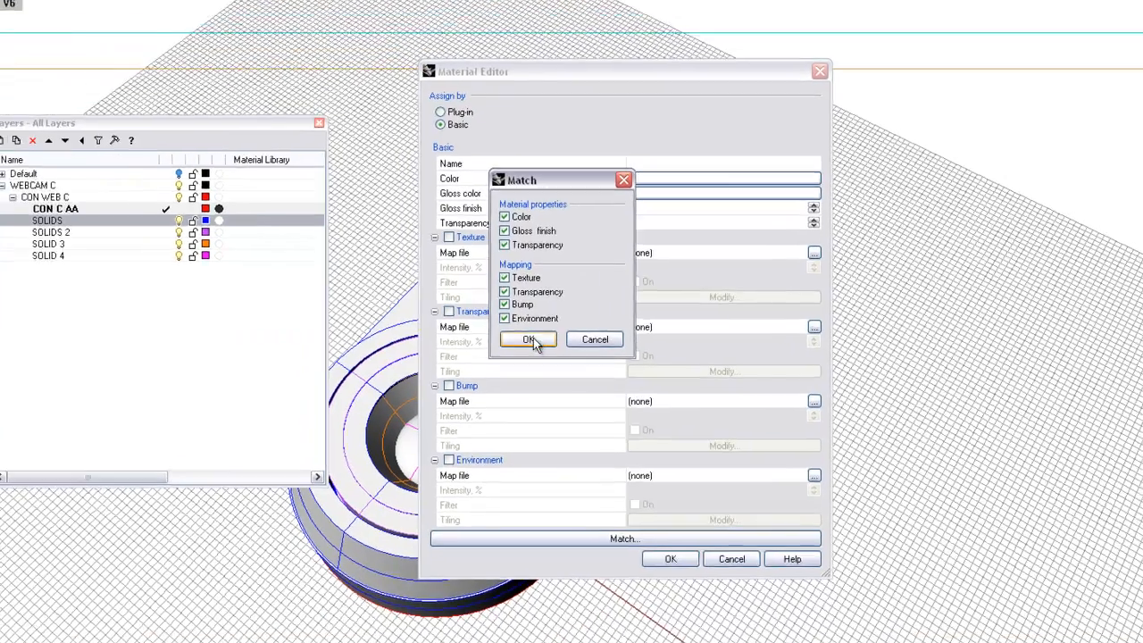
pyautogui.click(459, 342)
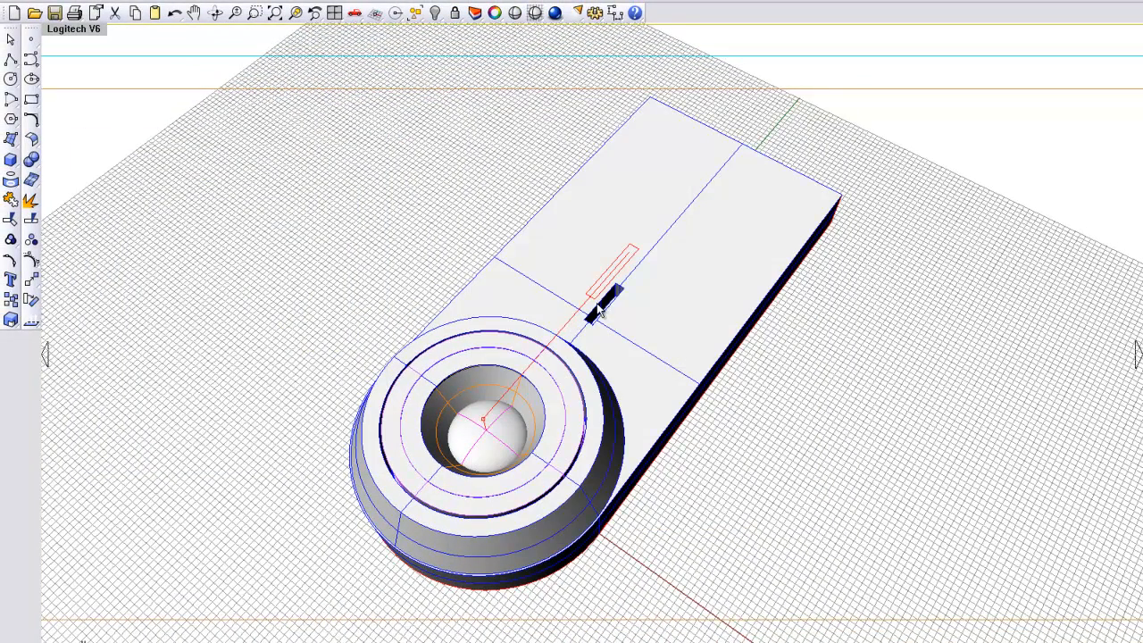
pyautogui.click(597, 302)
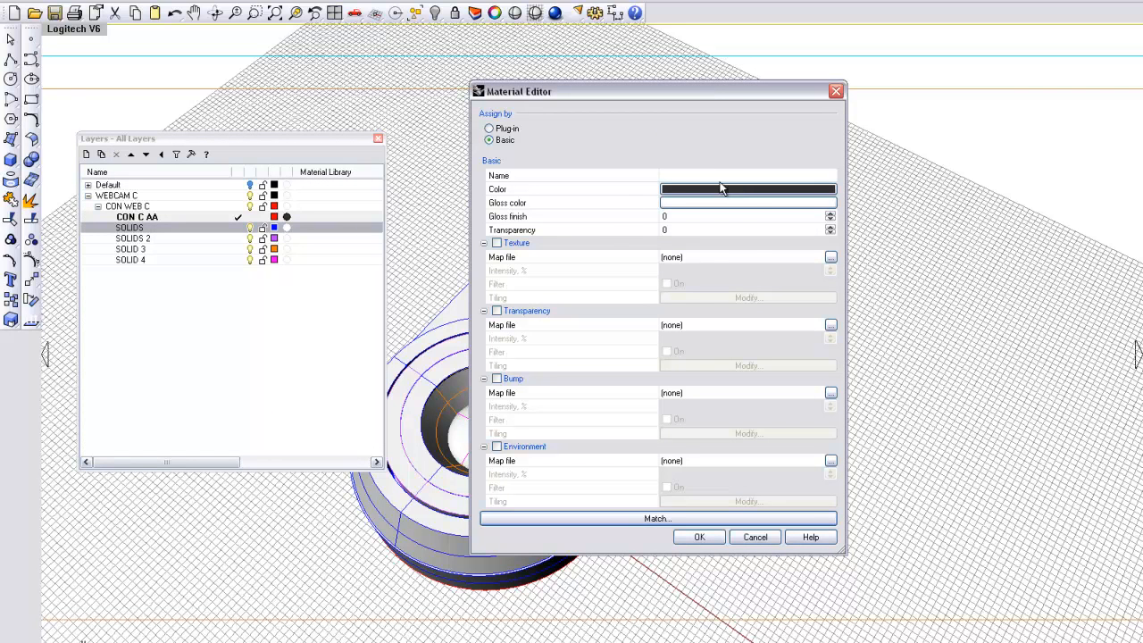
pyautogui.click(712, 540)
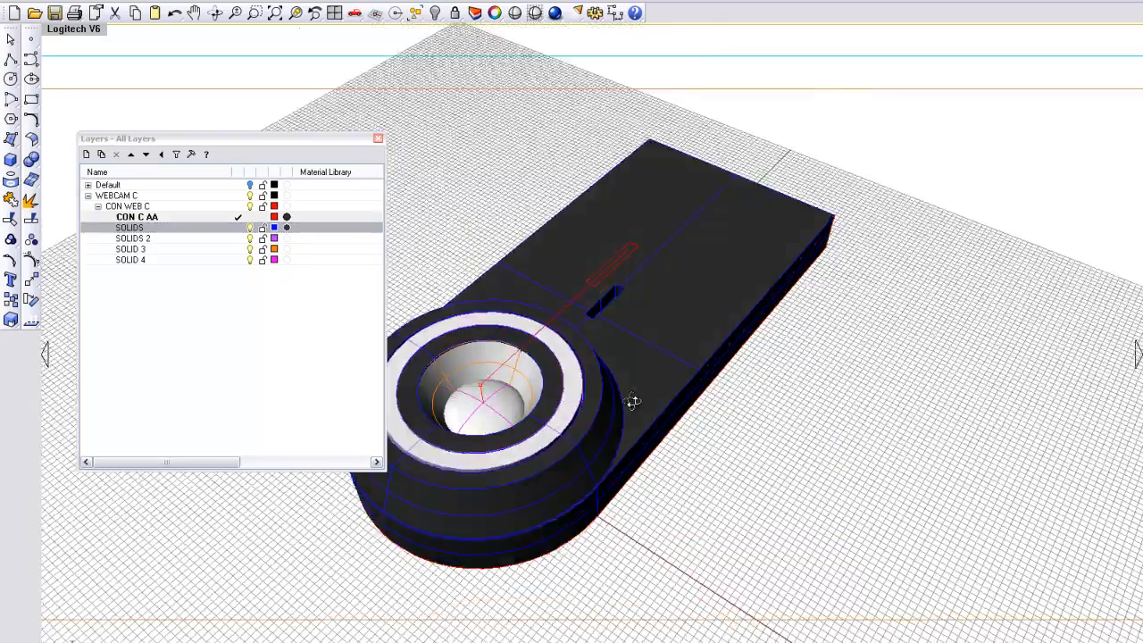
pyautogui.moveTo(631, 401); pyautogui.dragTo(630, 444, button='right')
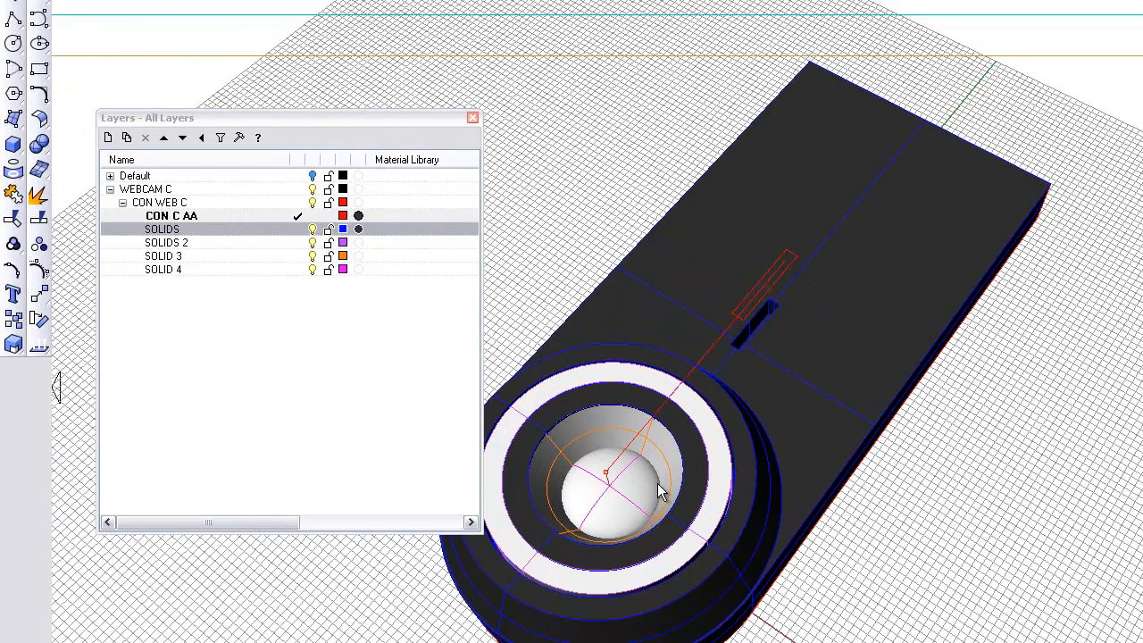
# Identify the SOLIDS 2 ring by toggling its layer's visibility, and set that layer's material color to pale blue, RGB 224, 224, 243
pyautogui.click(312, 243)
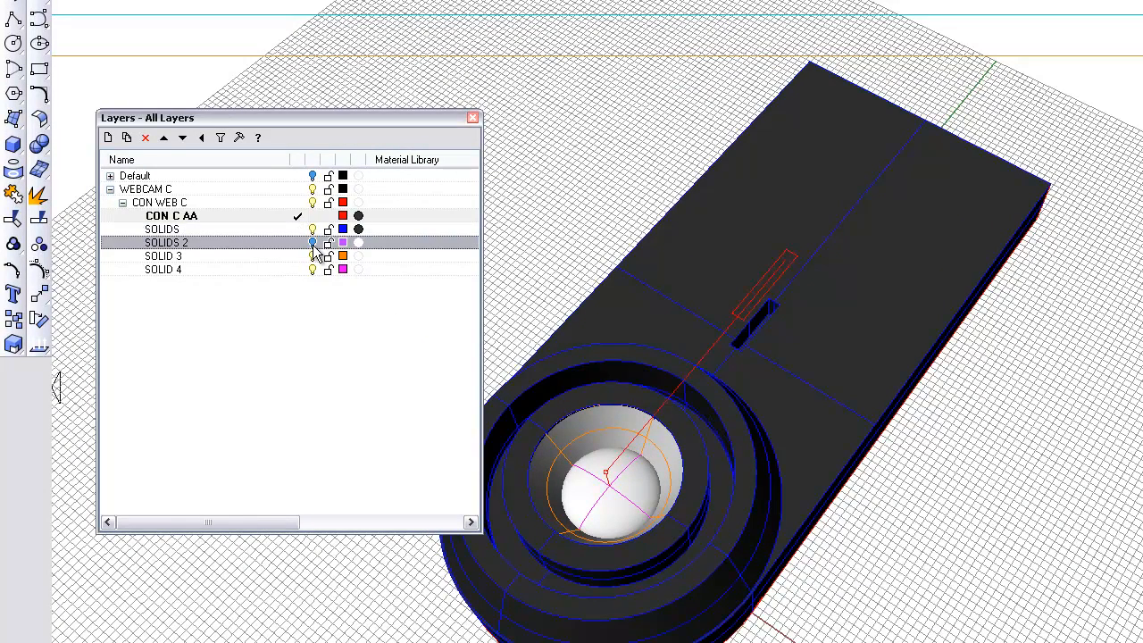
pyautogui.click(313, 243)
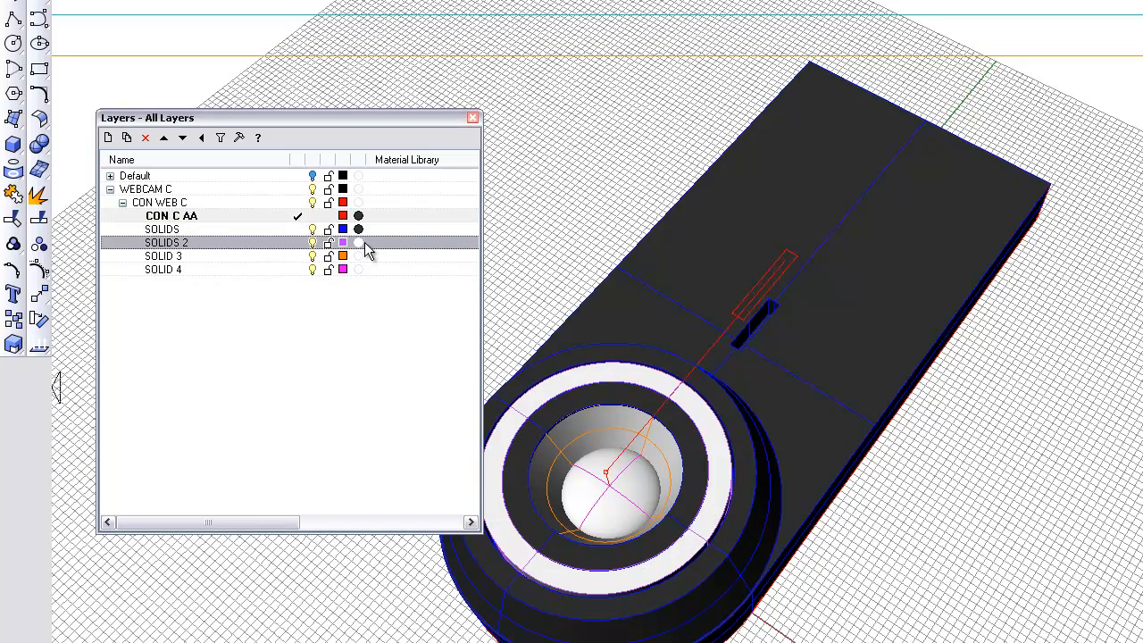
pyautogui.click(359, 244)
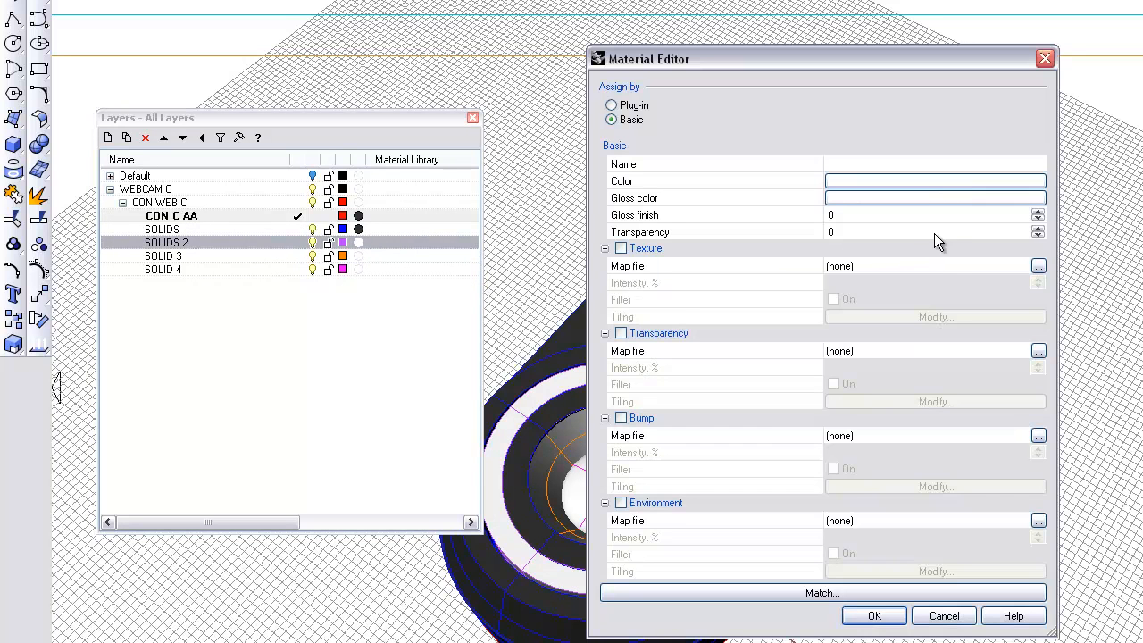
pyautogui.click(938, 184)
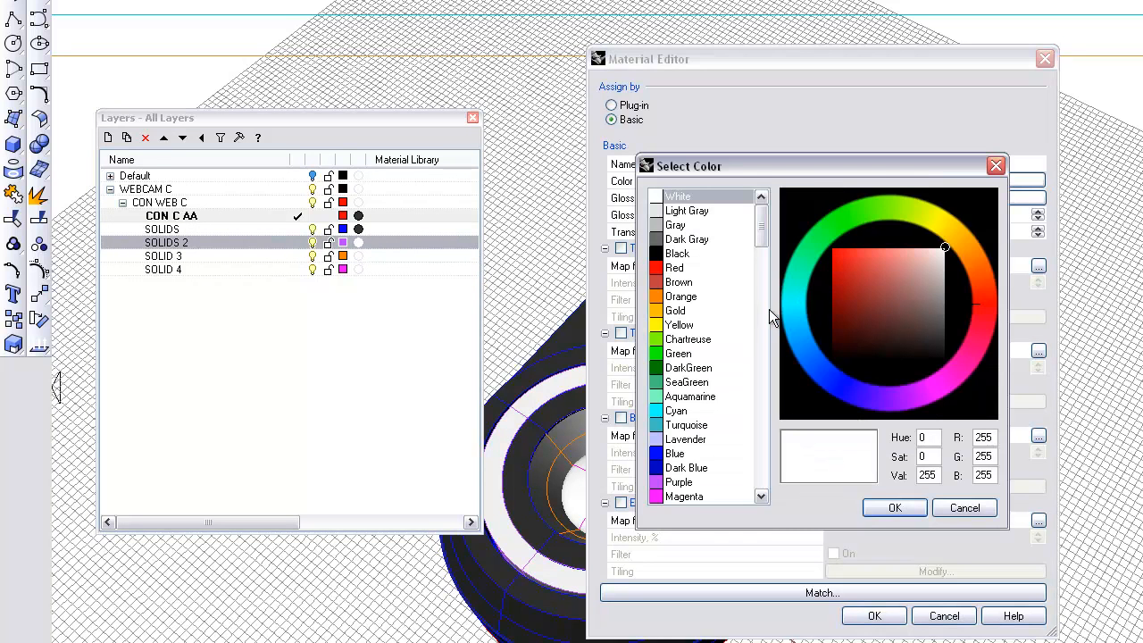
pyautogui.click(681, 454)
pyautogui.click(931, 255)
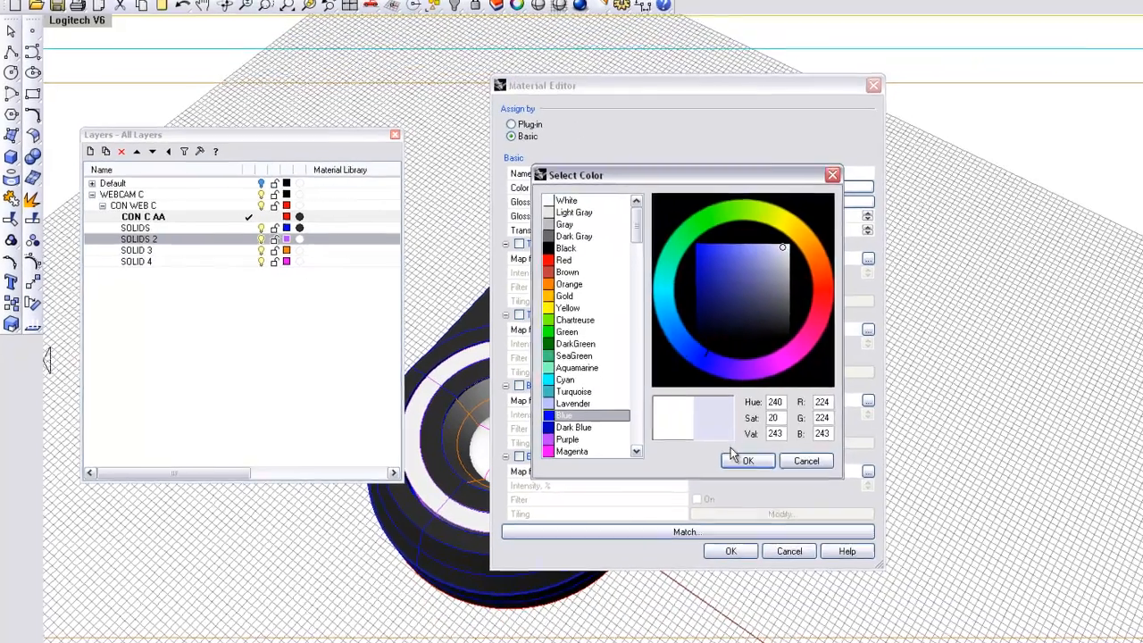
pyautogui.click(895, 507)
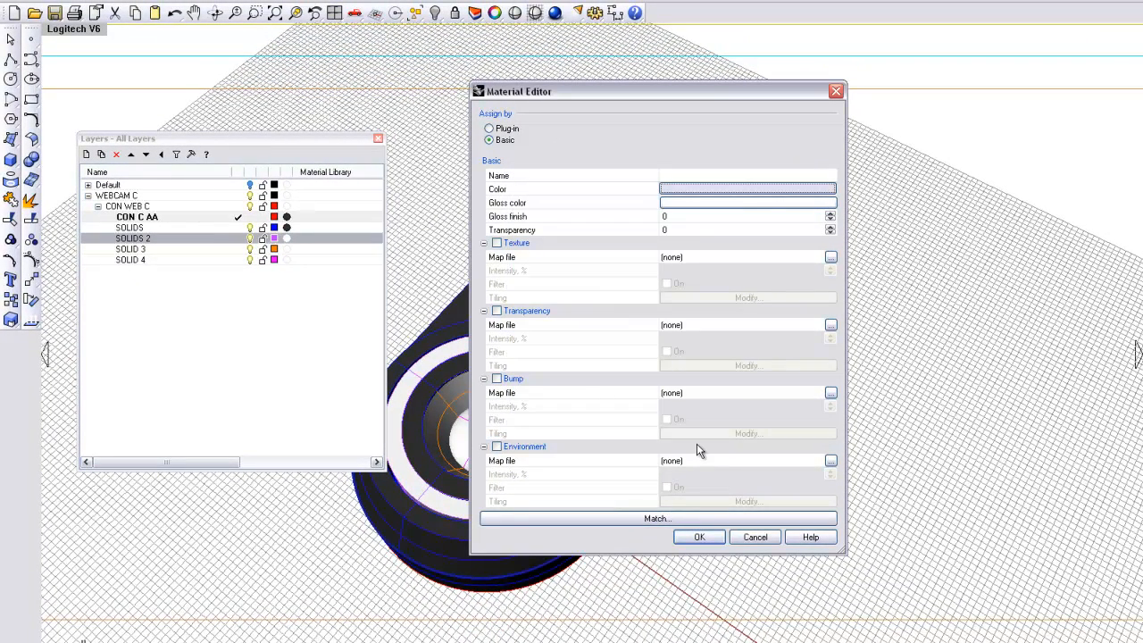
pyautogui.click(706, 537)
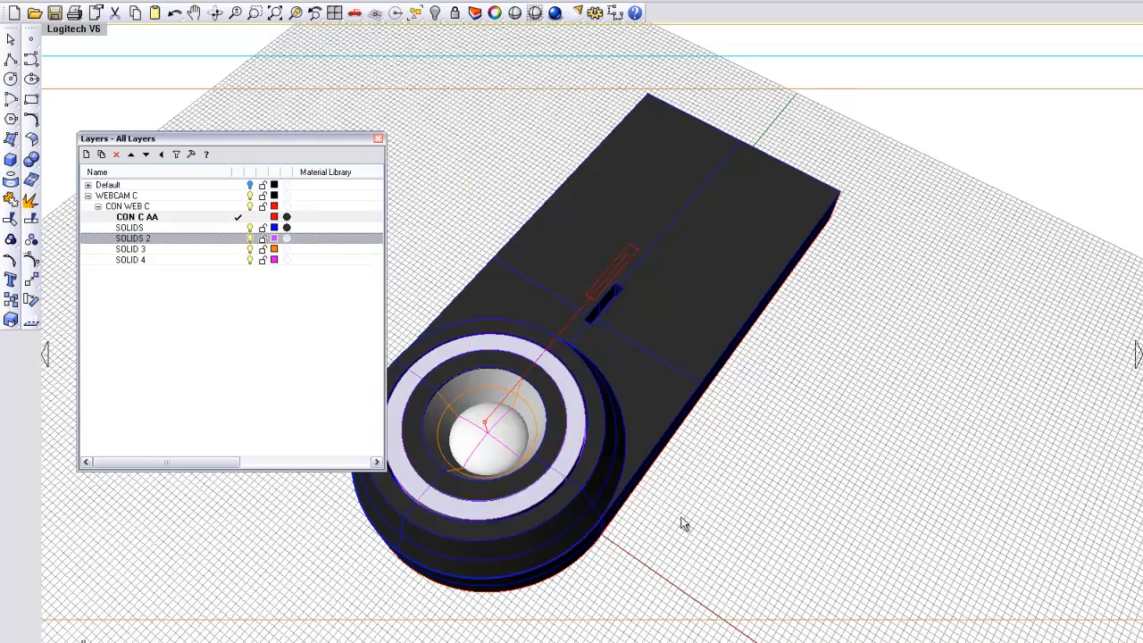
# Identify the SOLID 4 part by toggling its layer's visibility, and set that layer's material color to dark green, RGB 78, 97, 62
pyautogui.scroll(5, 613, 431)
pyautogui.scroll(-6, 556, 435)
pyautogui.scroll(6, 522, 438)
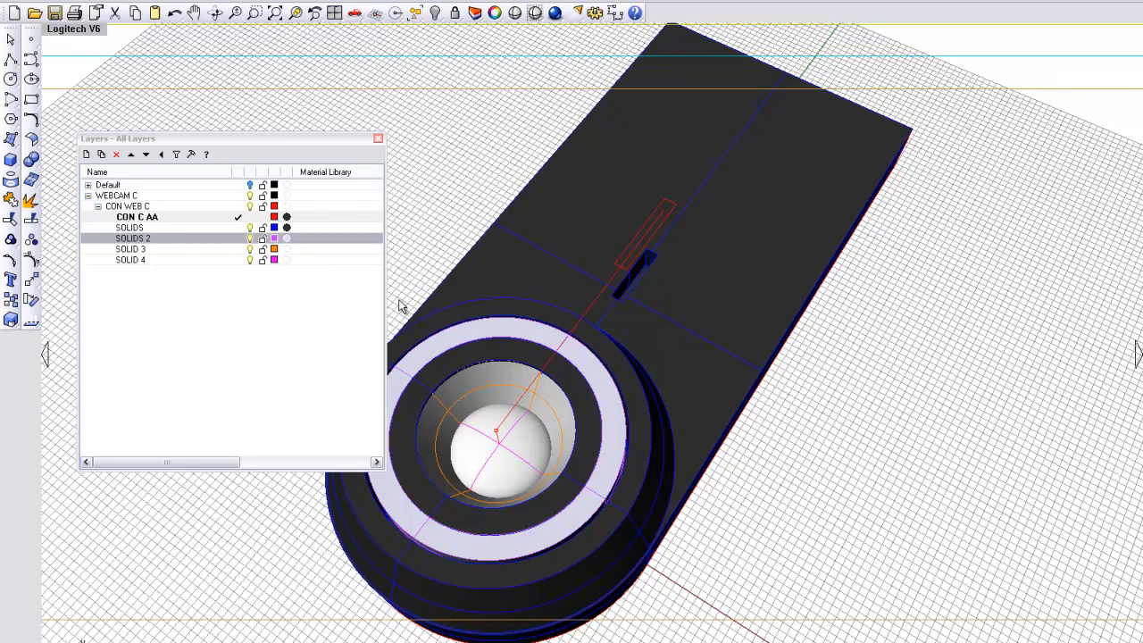
pyautogui.click(254, 251)
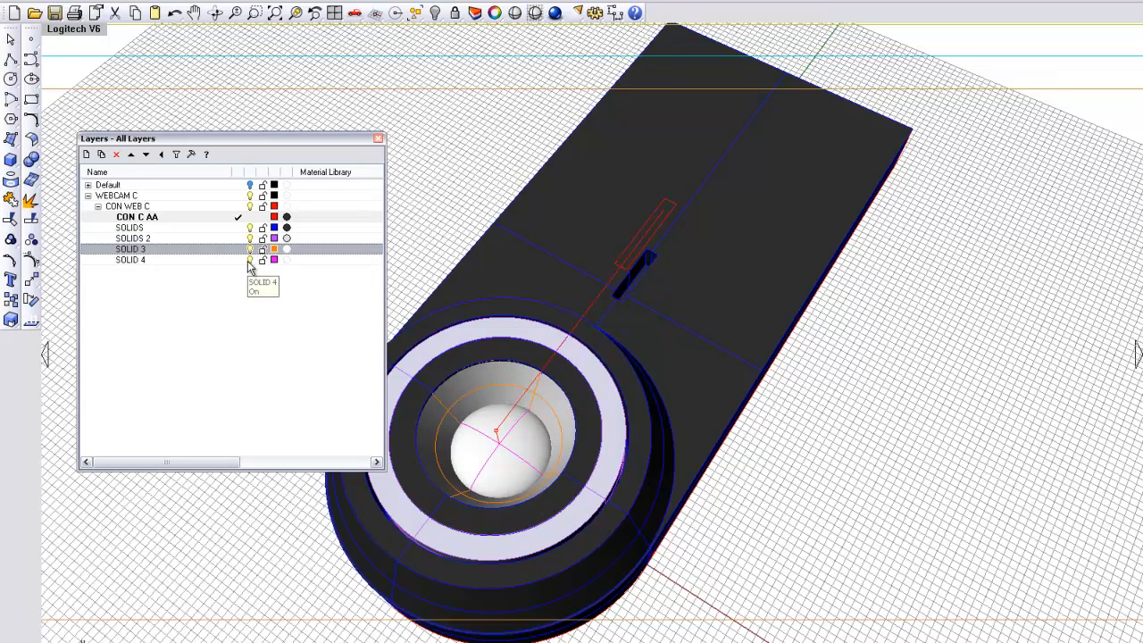
pyautogui.click(250, 261)
pyautogui.click(250, 261)
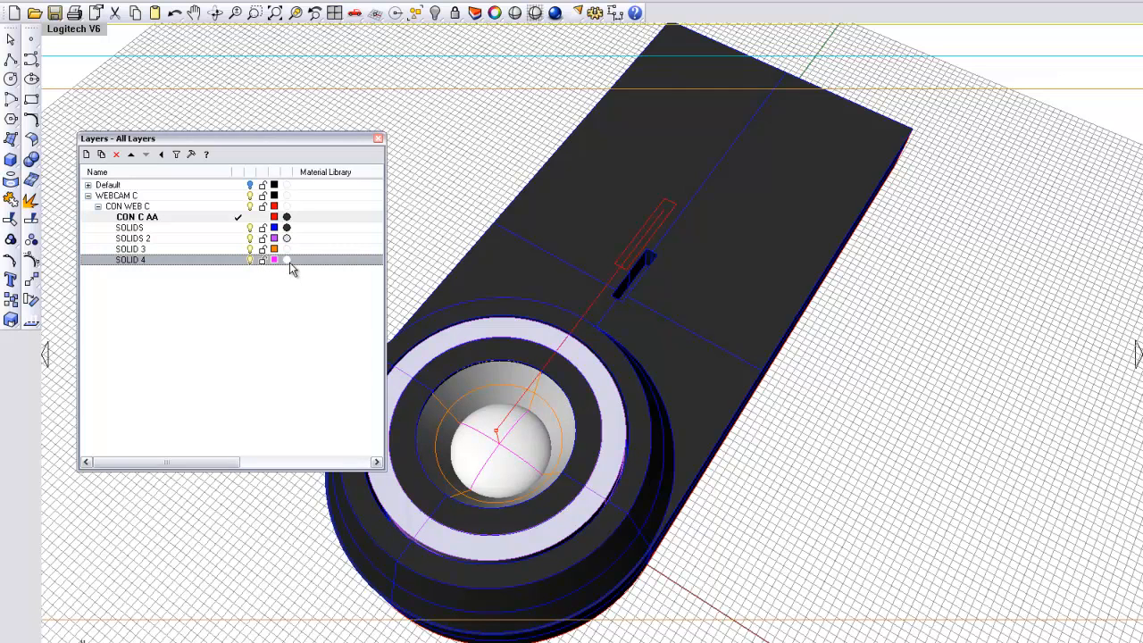
pyautogui.click(288, 260)
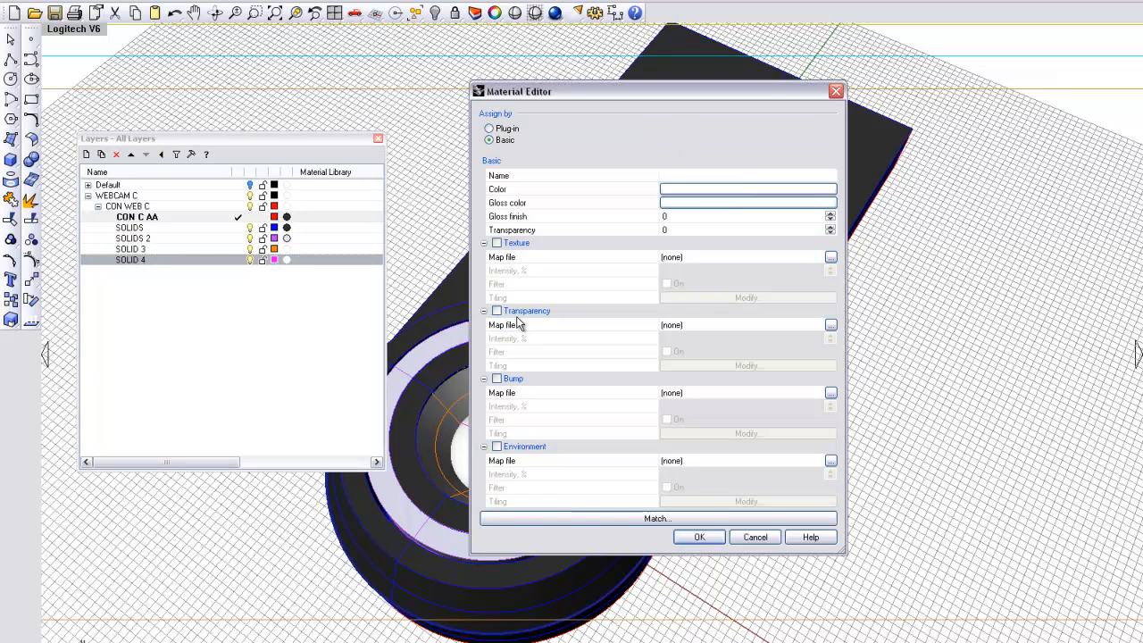
pyautogui.click(749, 191)
pyautogui.click(711, 228)
pyautogui.click(721, 267)
pyautogui.click(724, 281)
pyautogui.moveTo(722, 284); pyautogui.dragTo(722, 300)
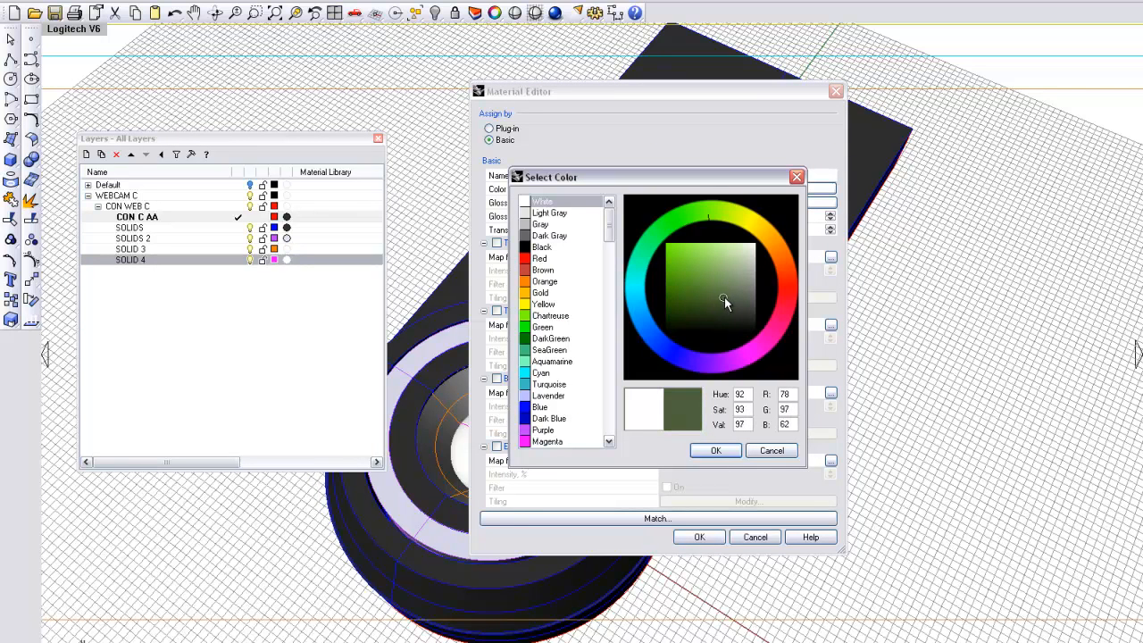
pyautogui.click(717, 450)
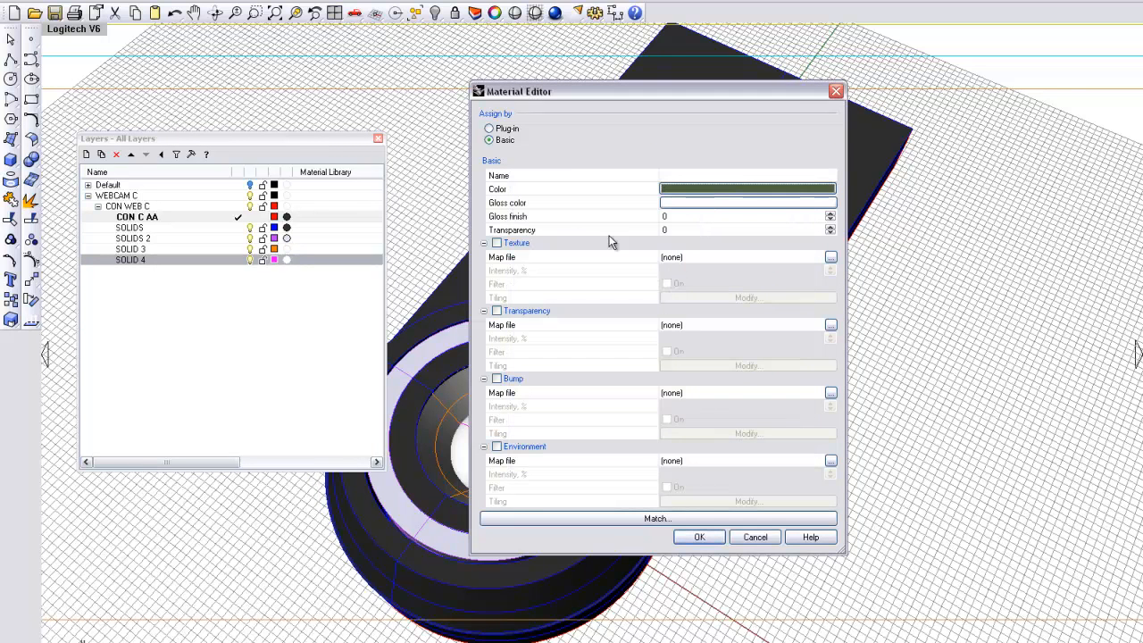
# Set the SOLID 4 material's transparency to 70, apply it and close the layer manager
pyautogui.click(684, 229)
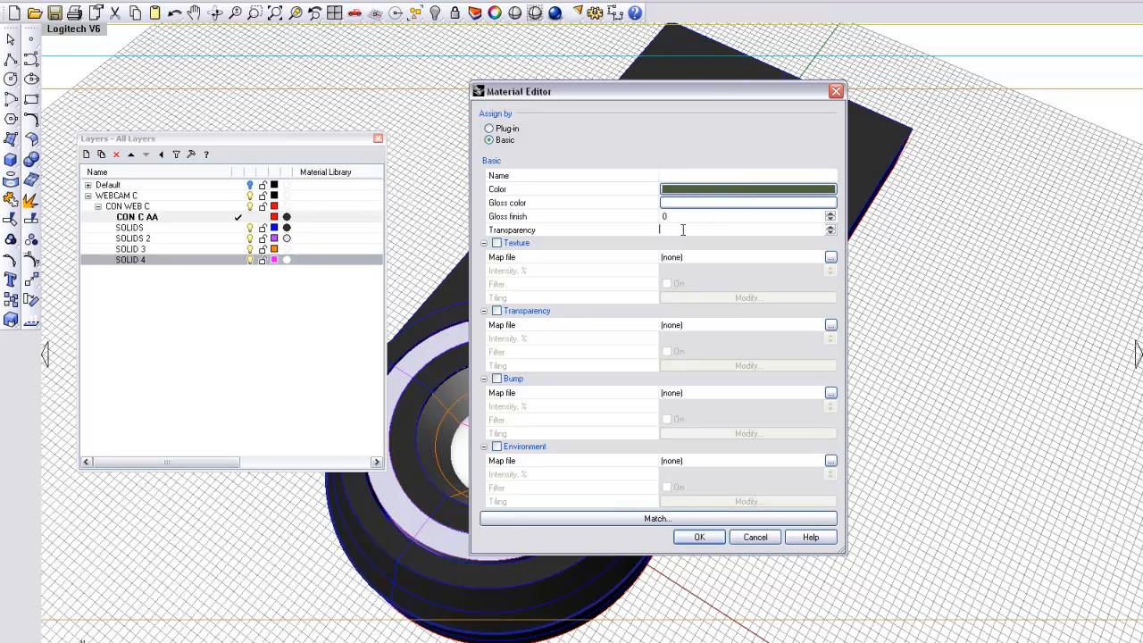
pyautogui.write('70')
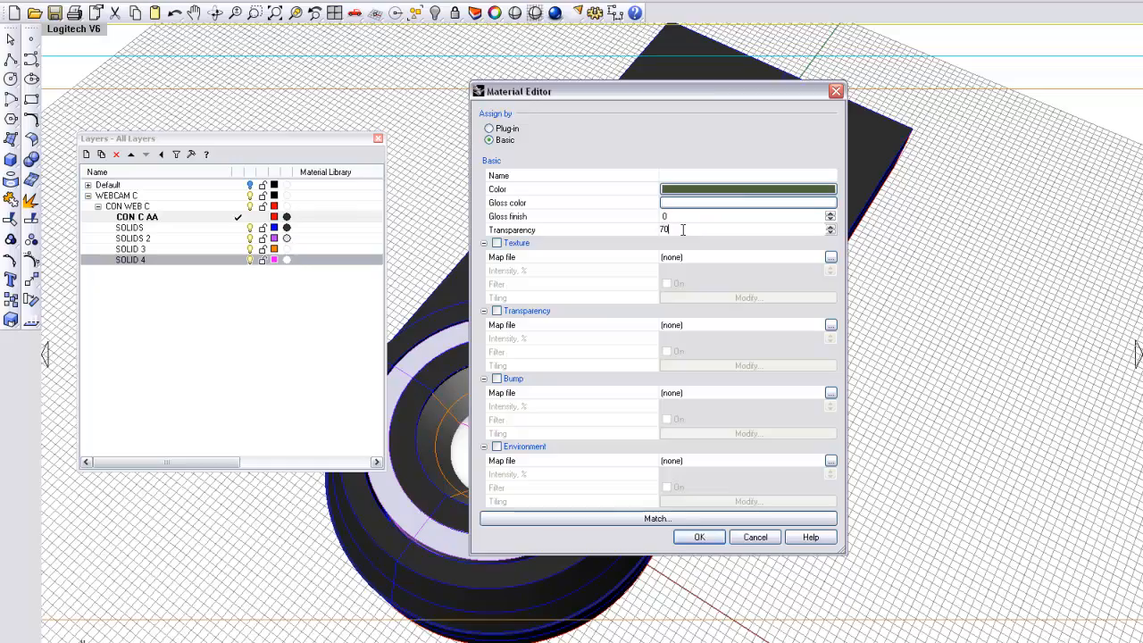
pyautogui.click(711, 538)
pyautogui.moveTo(694, 530); pyautogui.dragTo(563, 427, button='right')
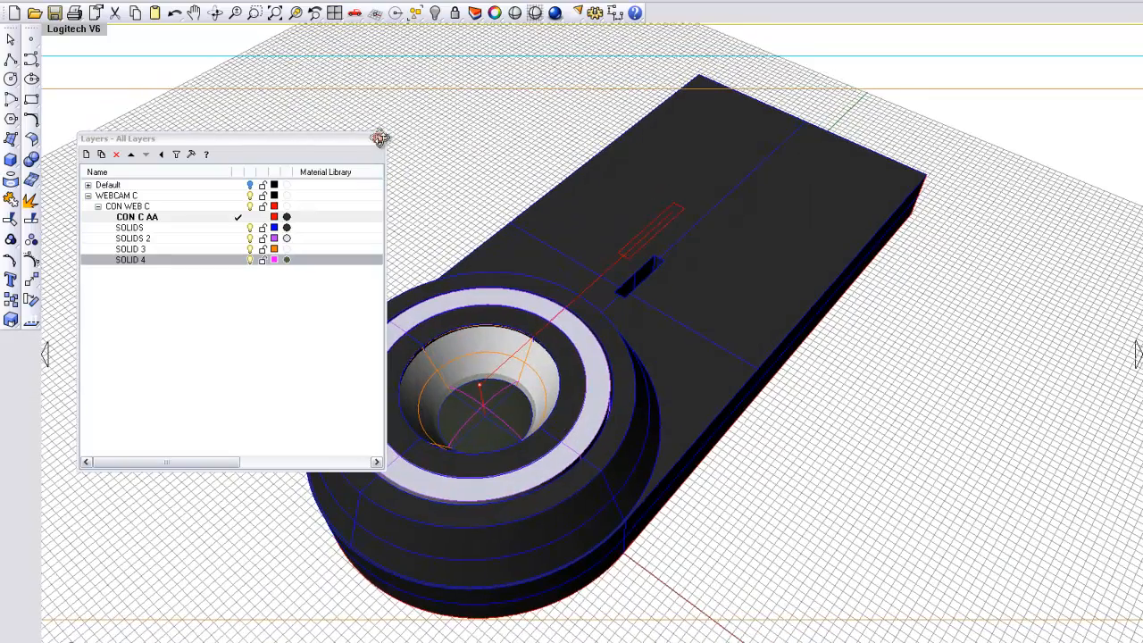
pyautogui.click(378, 139)
# Inspect the webcam's underside, restore the saved Logitech V6 view, and run a test render before closing its window
pyautogui.moveTo(394, 168); pyautogui.dragTo(494, 177, button='right')
pyautogui.moveTo(585, 223); pyautogui.dragTo(171, 143, button='right')
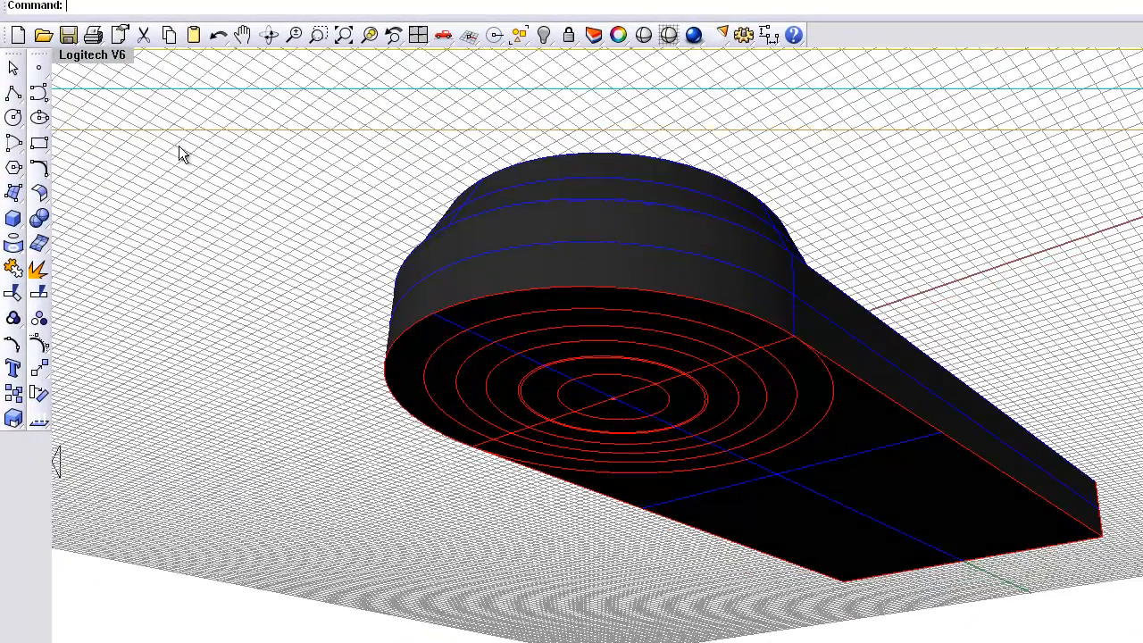
pyautogui.rightClick(100, 57)
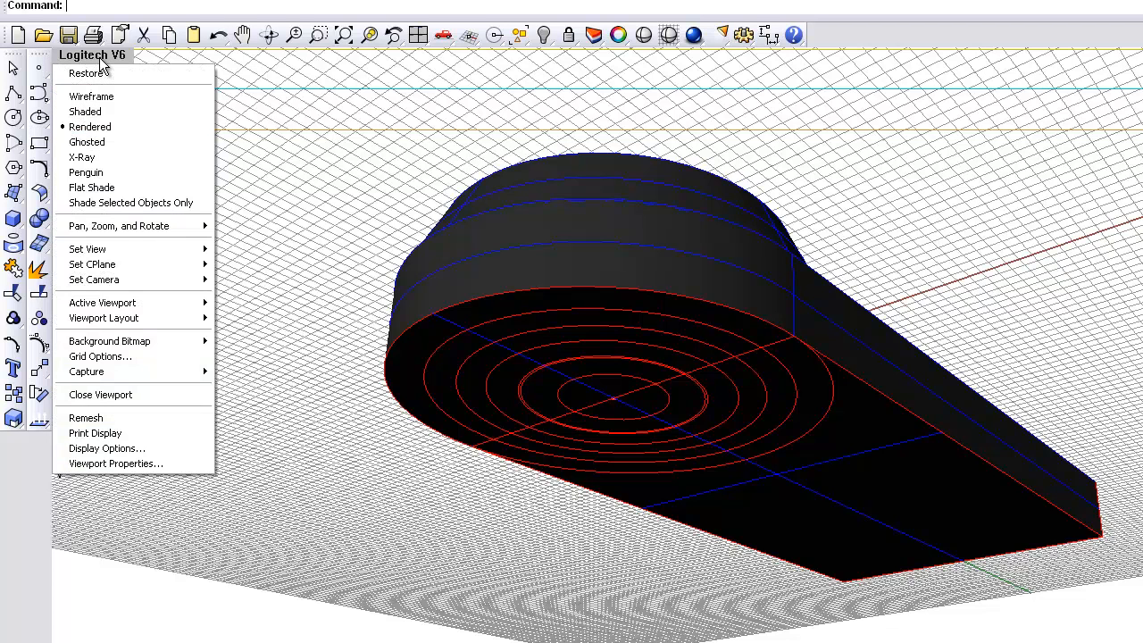
pyautogui.moveTo(102, 251)
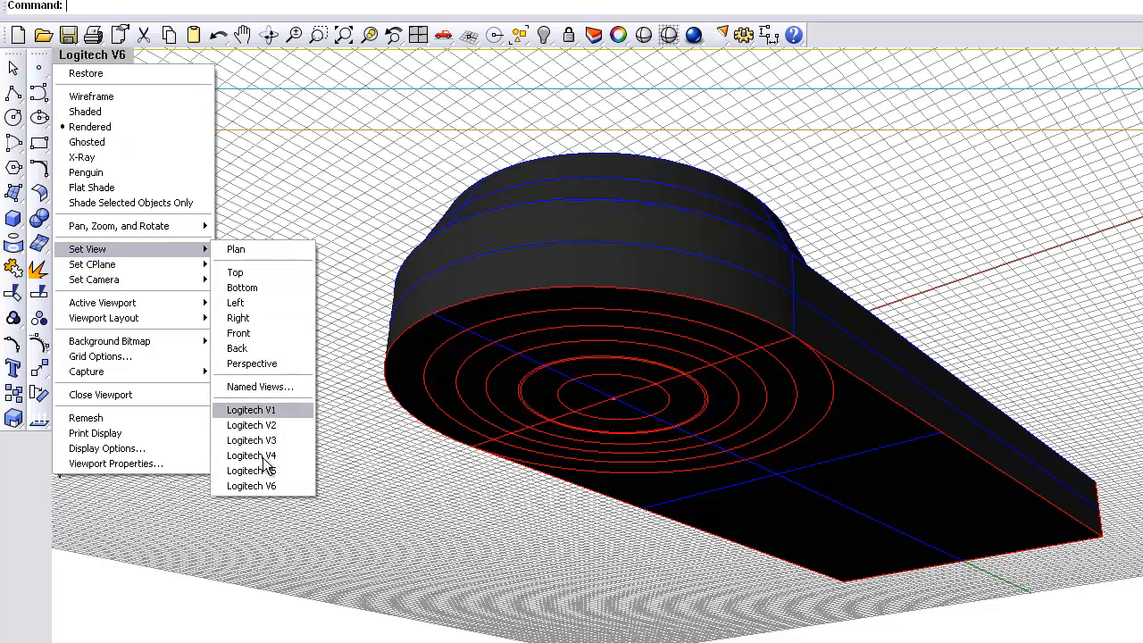
pyautogui.click(253, 486)
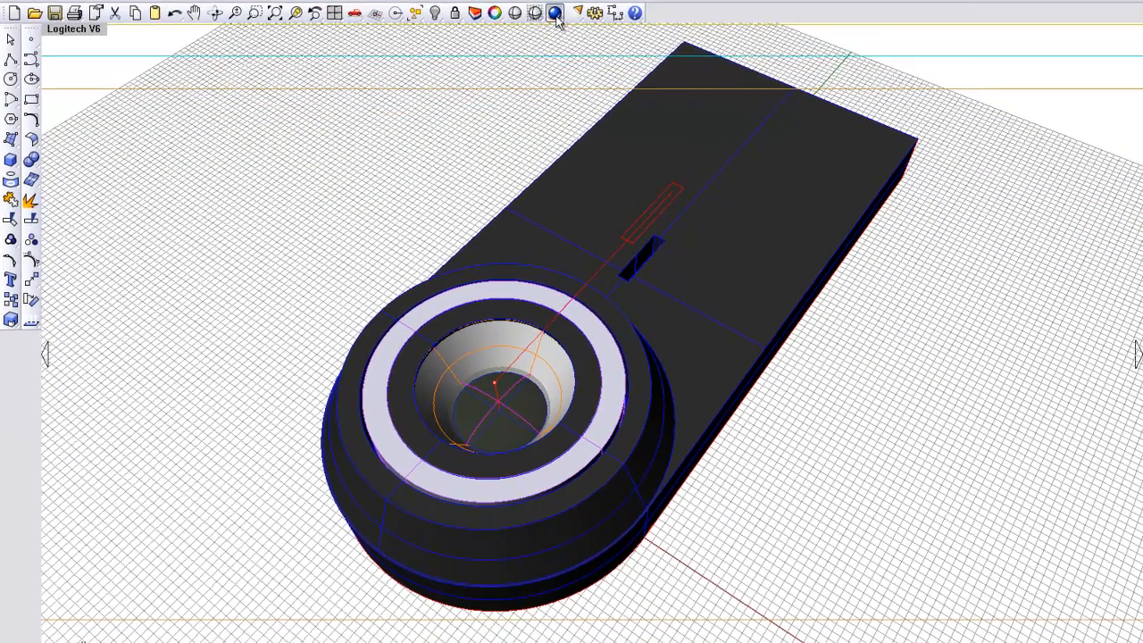
pyautogui.click(555, 14)
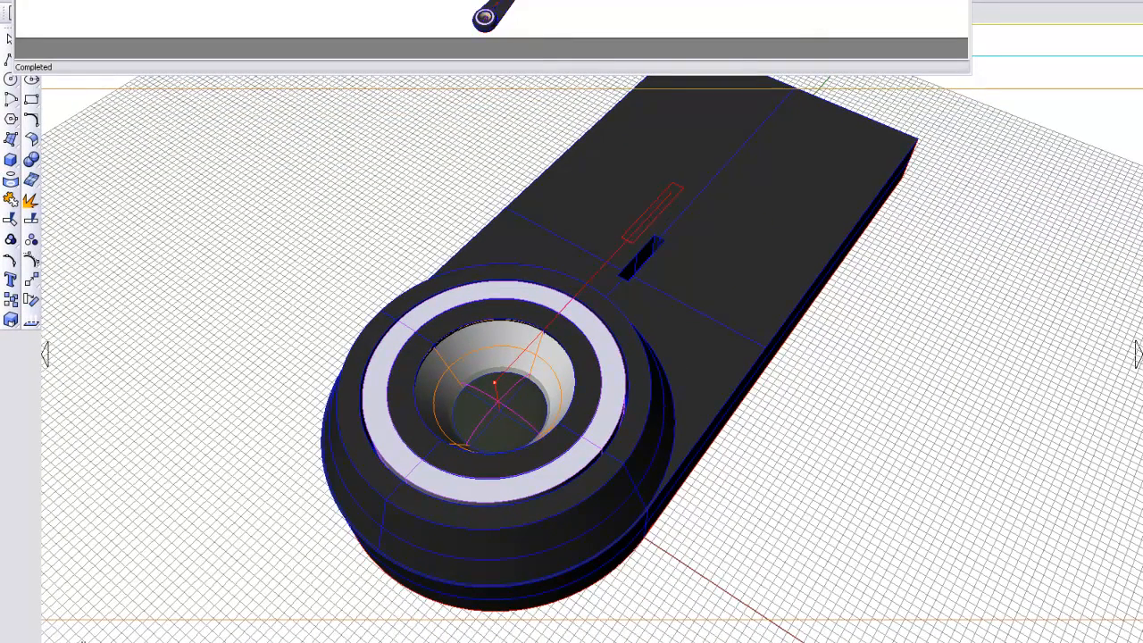
pyautogui.hotkey('alt', 'F4')
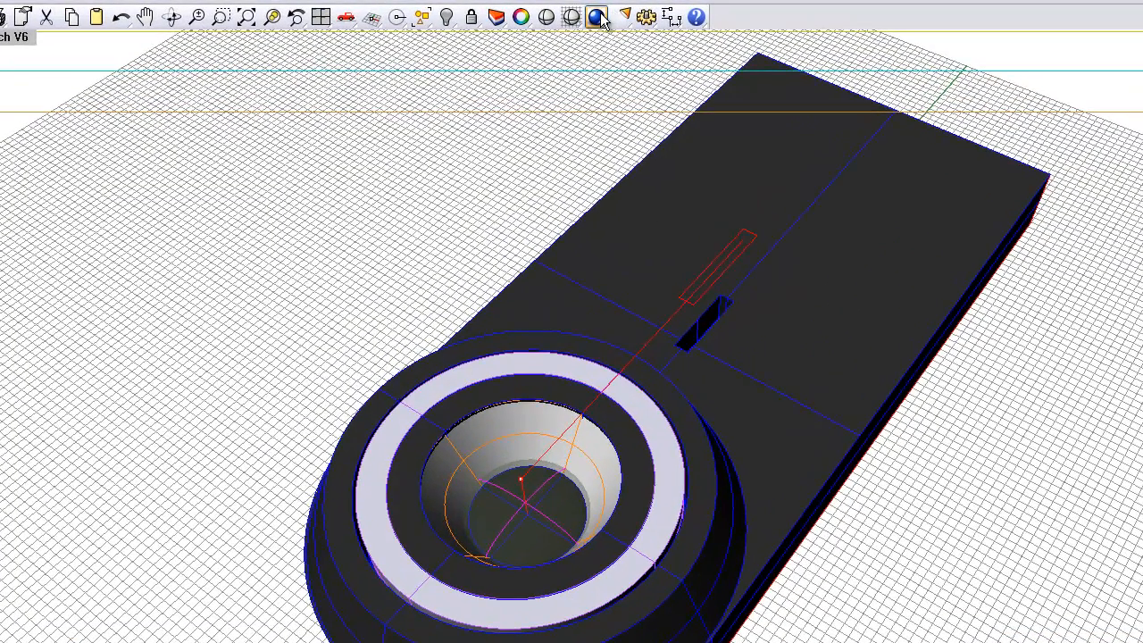
# Set the Rhino Render output size to a custom 4000 x 2000 pixels
pyautogui.click(596, 17)
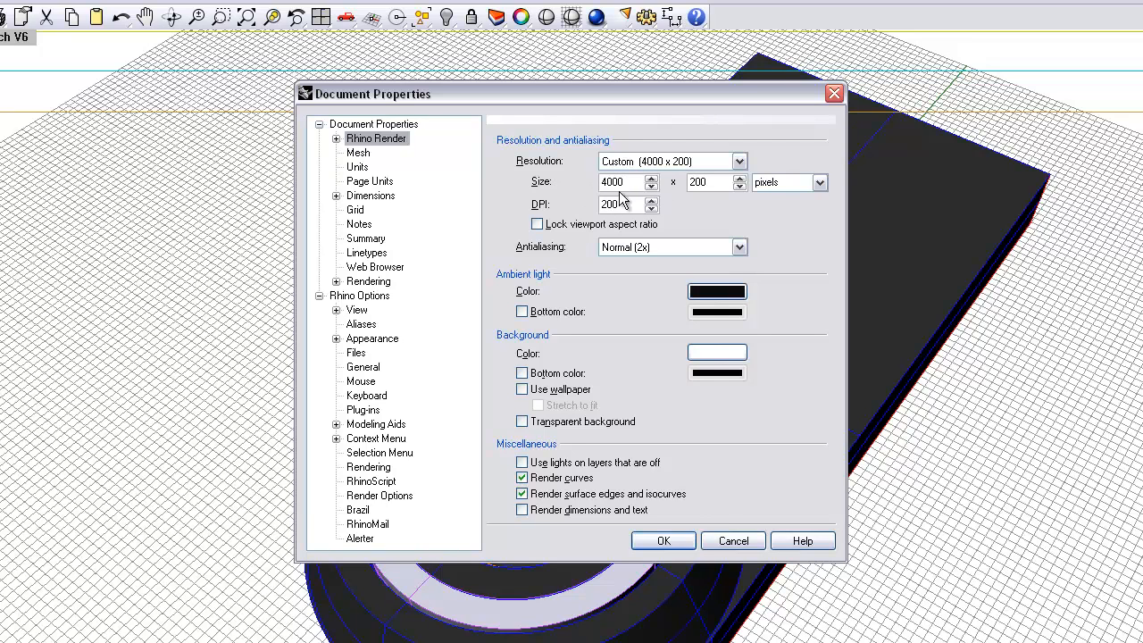
pyautogui.click(707, 183)
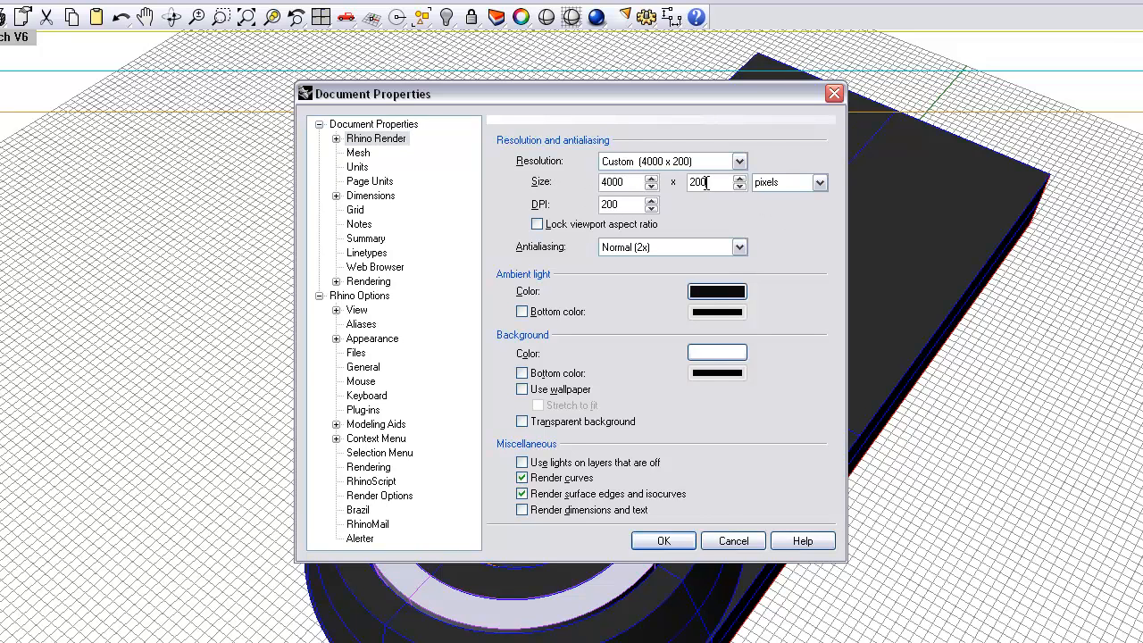
pyautogui.write('0')
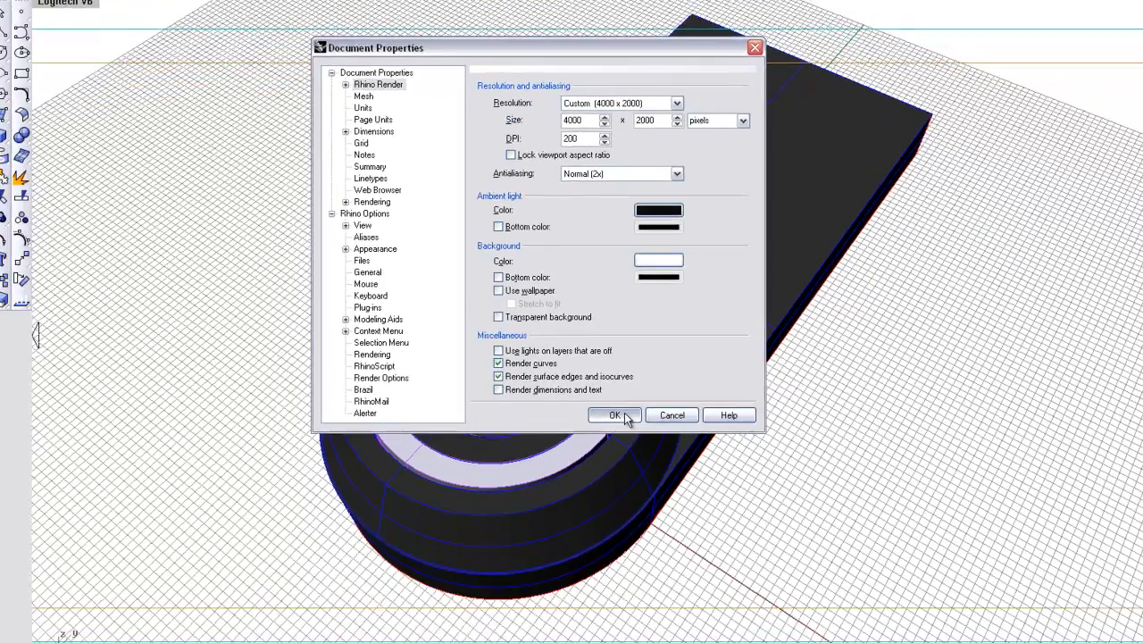
pyautogui.click(672, 540)
# Render the Logitech V6 view, bring the whole image into sight, and close the render window
pyautogui.click(585, 3)
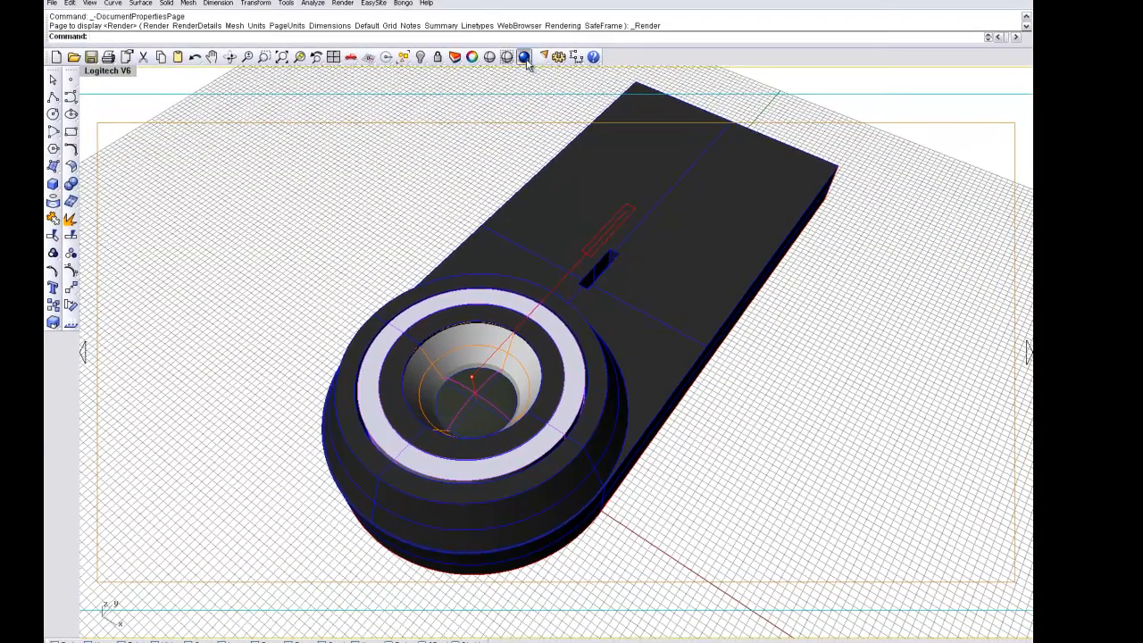
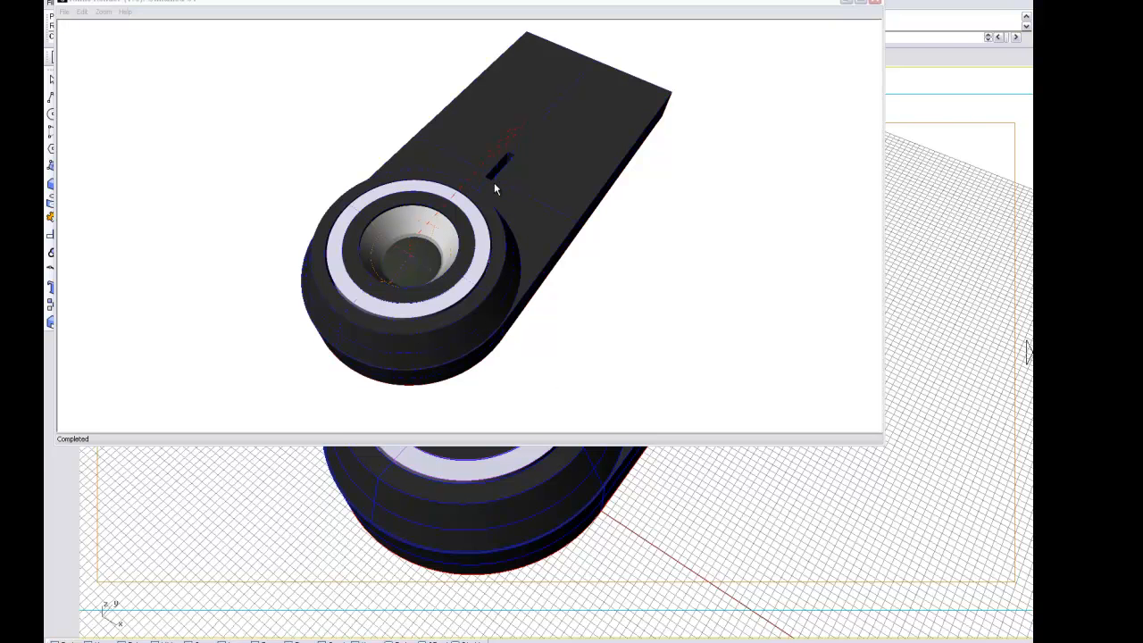
pyautogui.moveTo(507, 0); pyautogui.dragTo(587, 141)
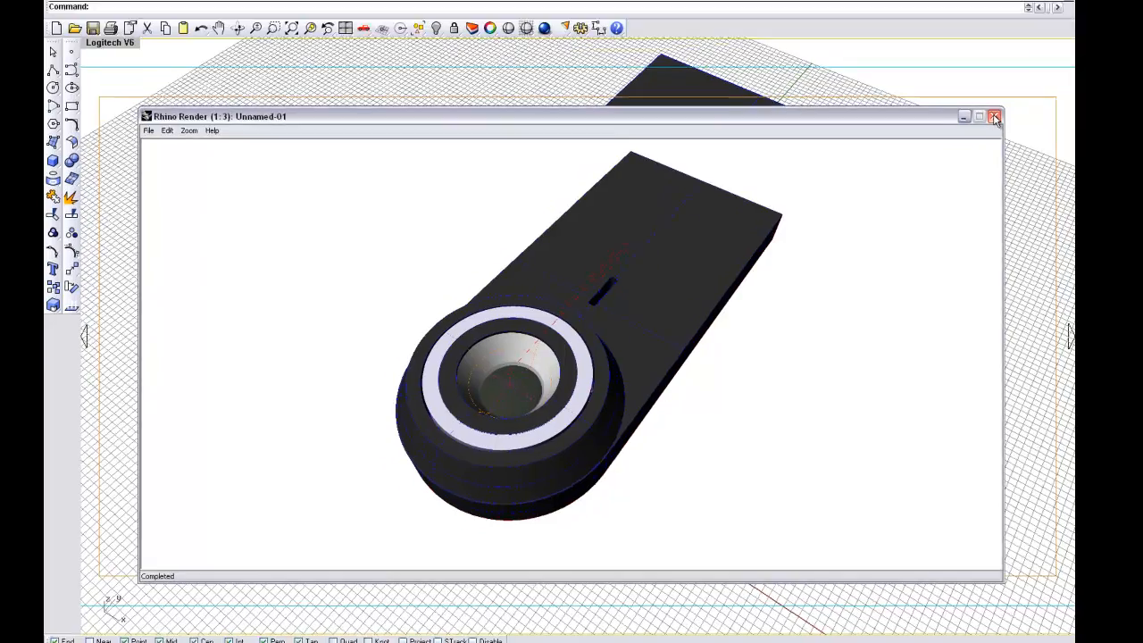
pyautogui.click(955, 143)
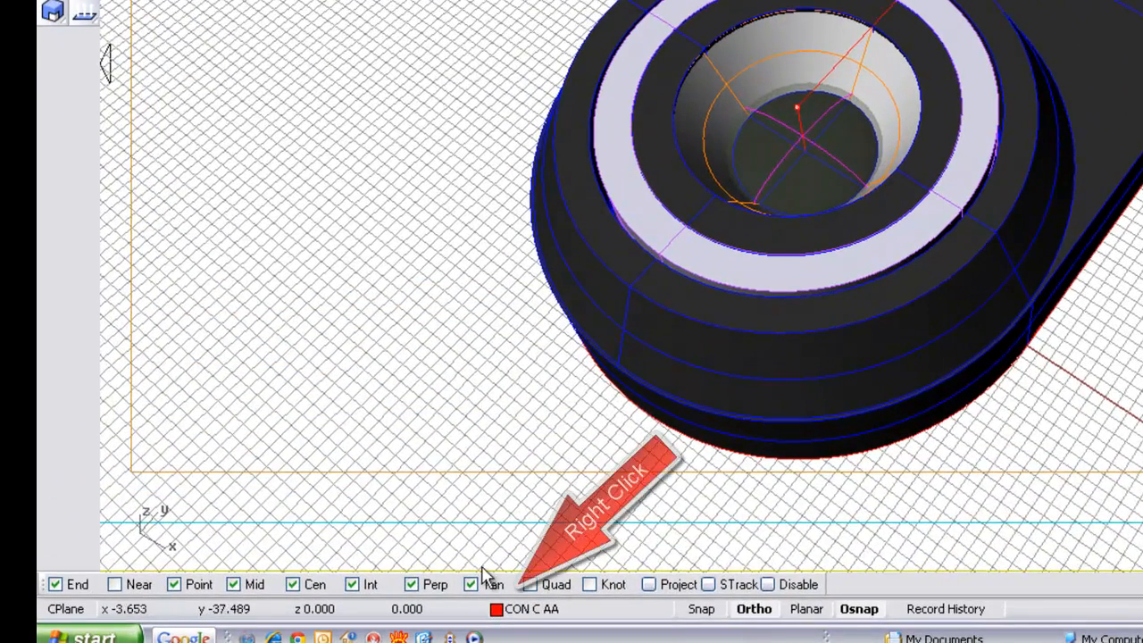
# Change the layer color of SOLIDS, SOLIDS 2, SOLID 3 and SOLID 4 together to white, and close the layer manager
pyautogui.rightClick(496, 611)
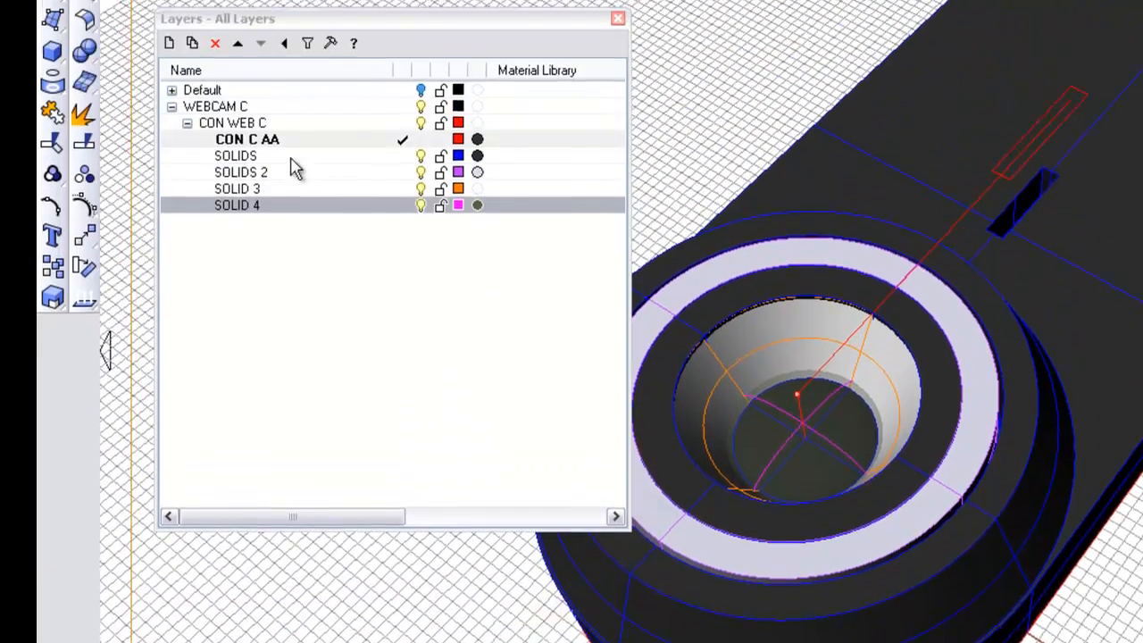
pyautogui.click(275, 193)
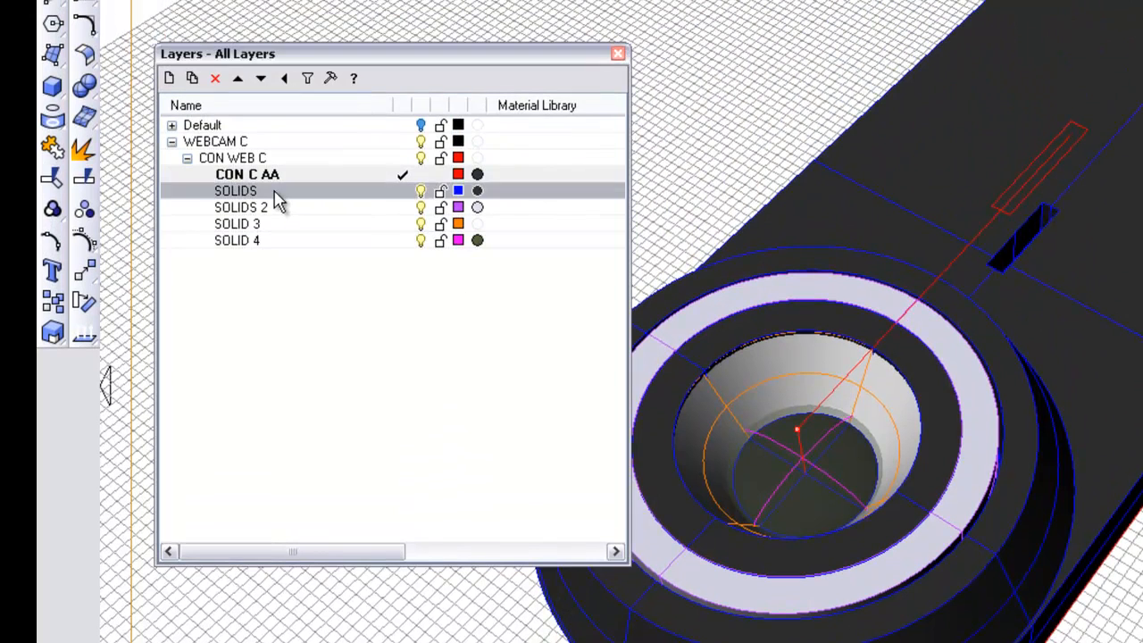
pyautogui.keyDown('shift'); pyautogui.click(246, 241); pyautogui.keyUp('shift')
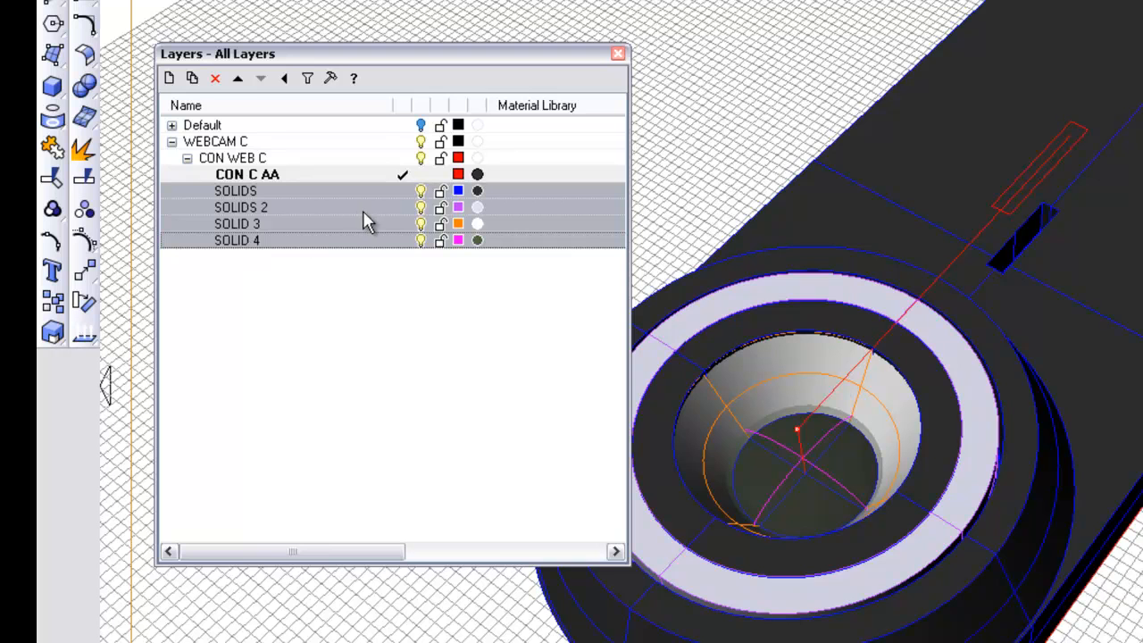
pyautogui.click(460, 192)
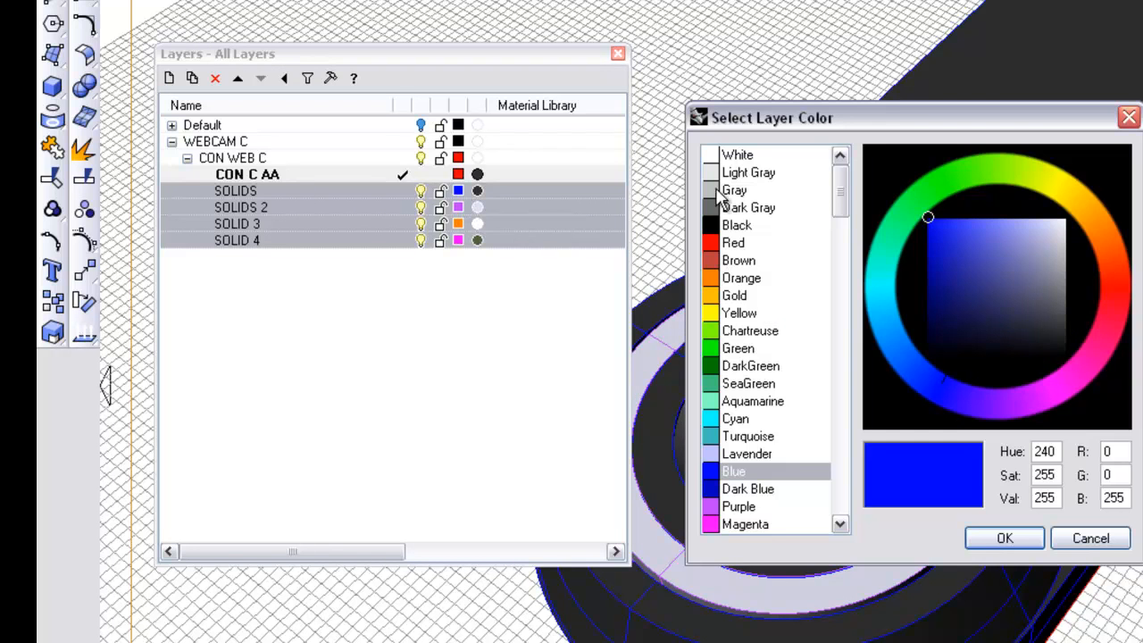
pyautogui.click(739, 157)
pyautogui.click(1011, 541)
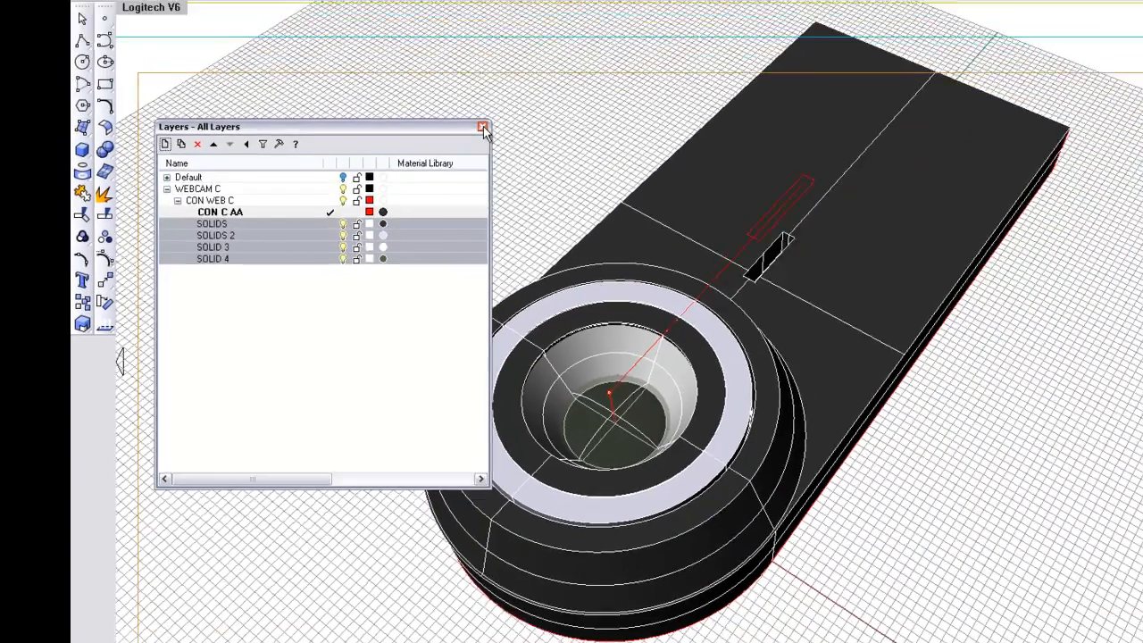
pyautogui.click(618, 53)
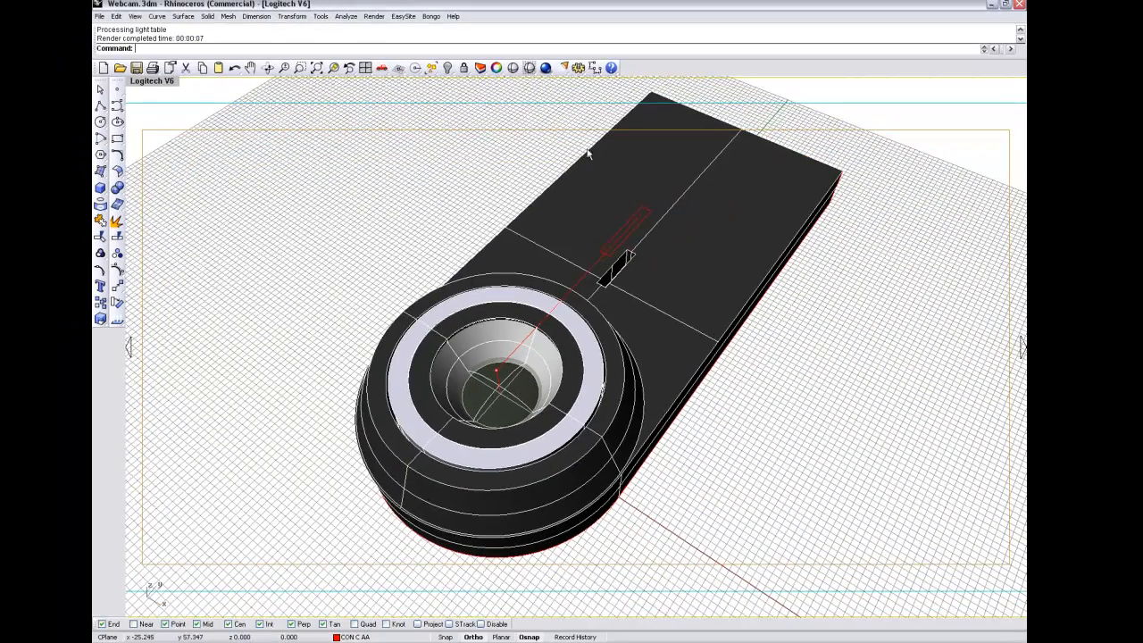
# Render the webcam with the white layer colors and inspect the image at normal 1:1 viewing and zoomed out 5x
pyautogui.click(546, 69)
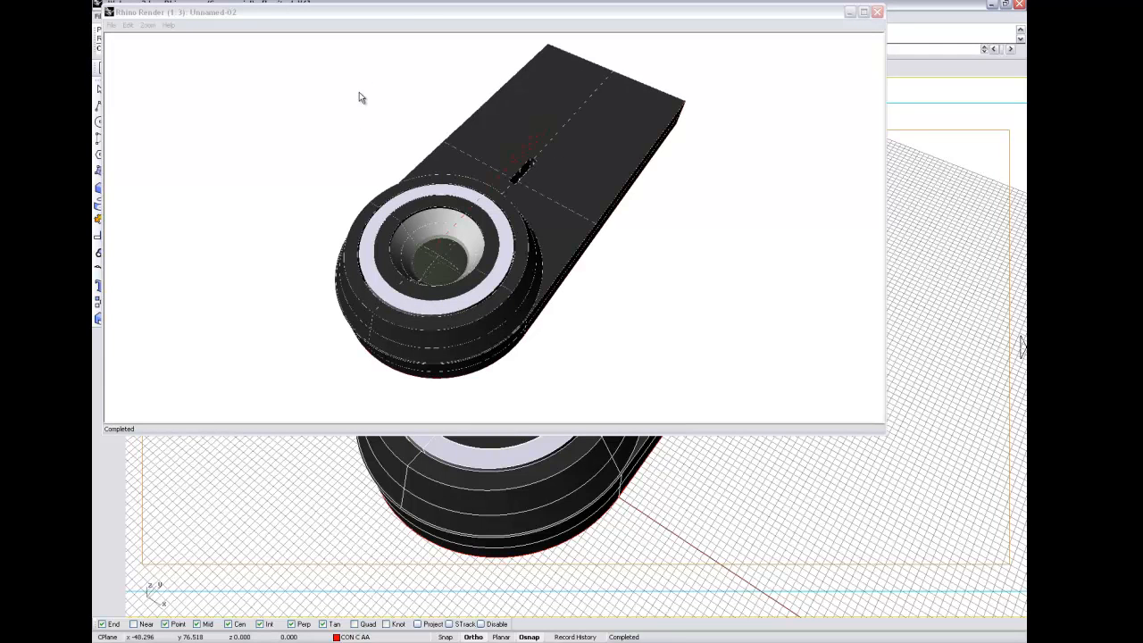
pyautogui.moveTo(402, 18); pyautogui.dragTo(495, 128)
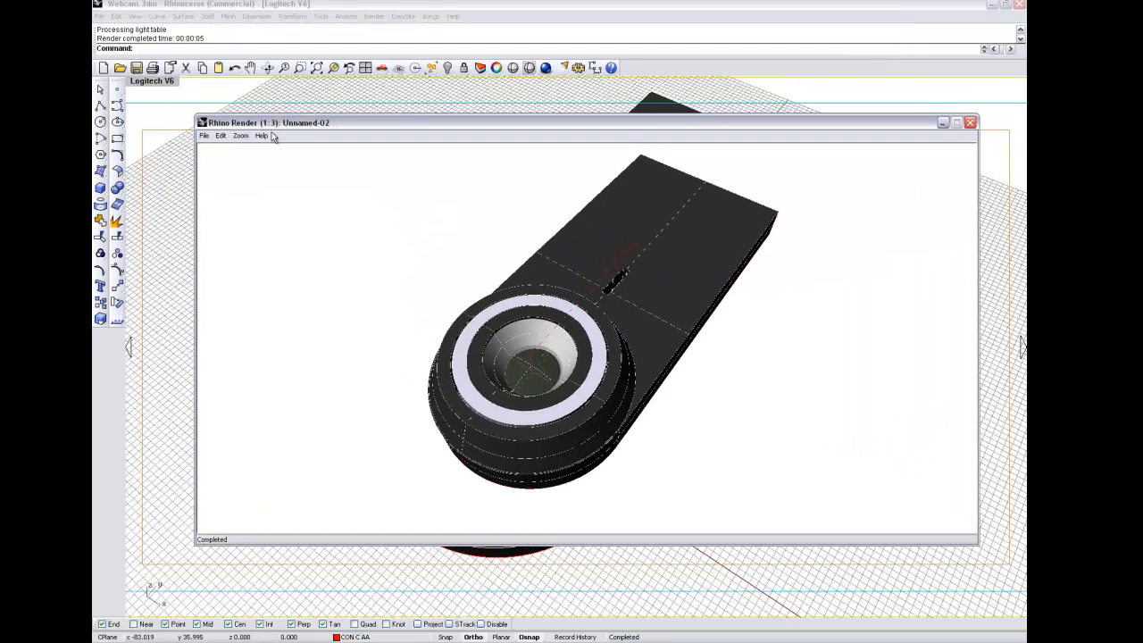
pyautogui.click(240, 135)
pyautogui.click(264, 243)
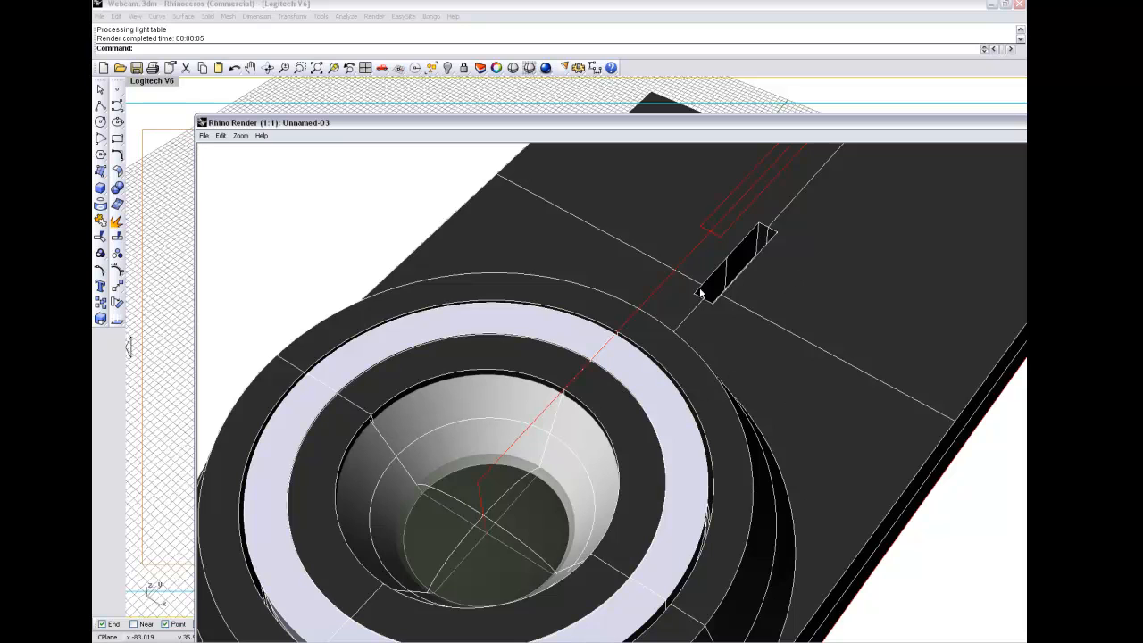
pyautogui.click(239, 136)
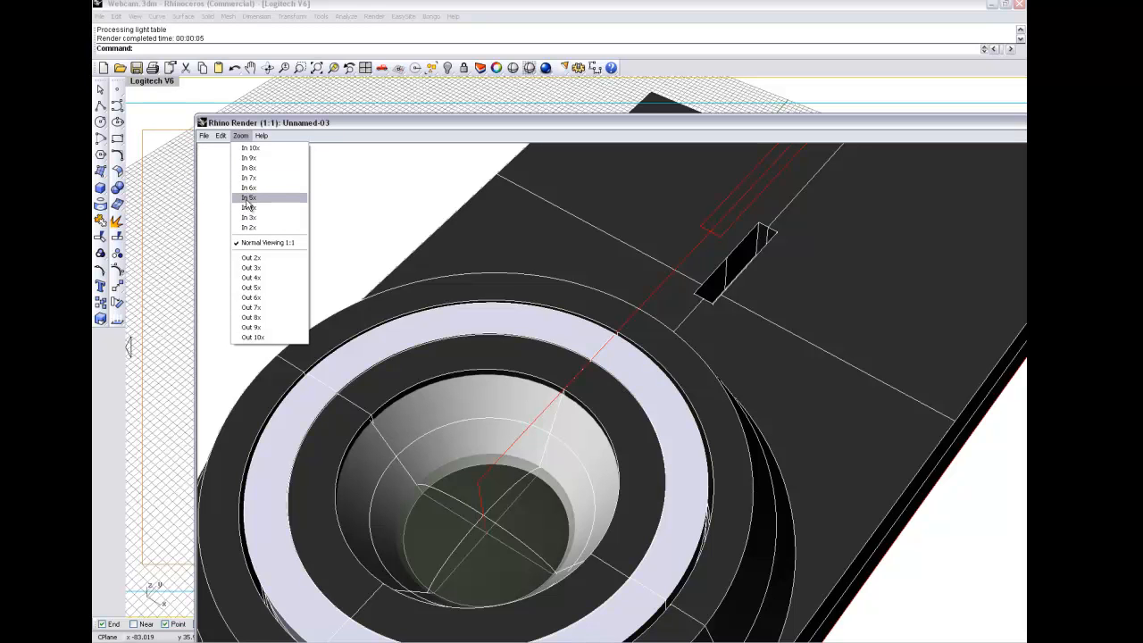
pyautogui.click(250, 288)
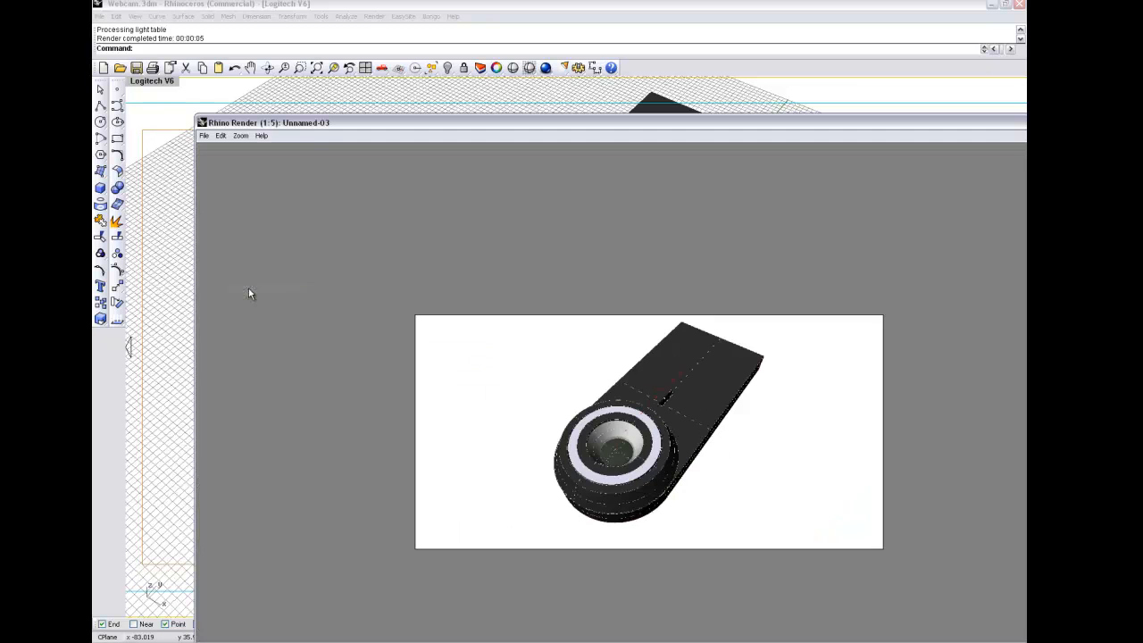
# Start saving the rendered image and choose the Week 11 - Design Developement Exercise folder inside QUT Spring 2011
pyautogui.click(203, 136)
pyautogui.click(215, 148)
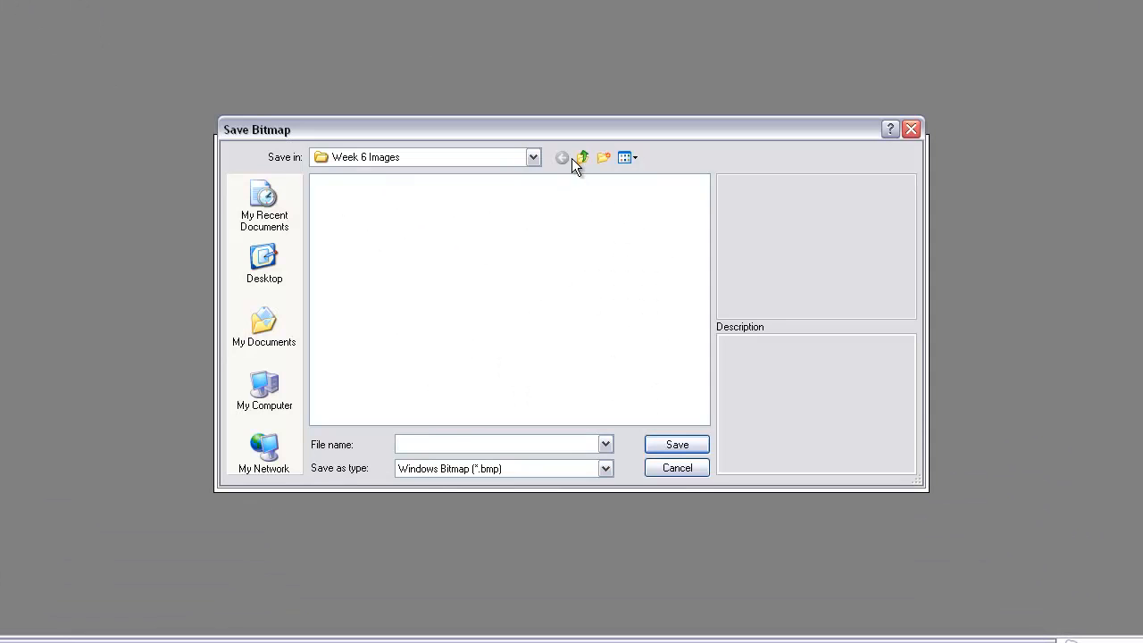
pyautogui.click(536, 158)
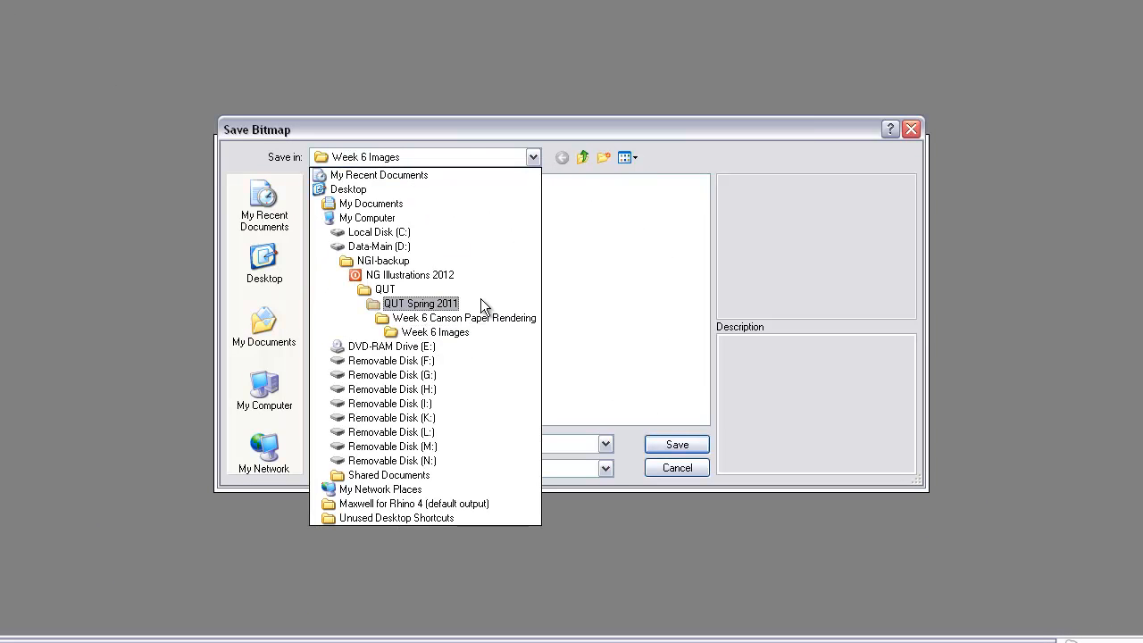
pyautogui.click(421, 304)
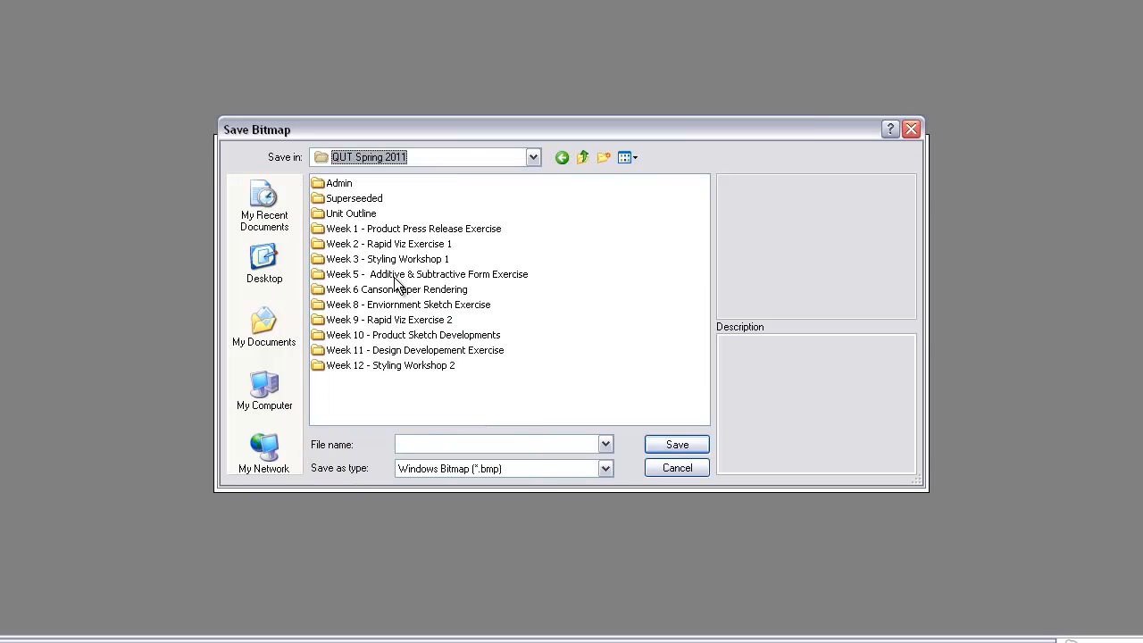
pyautogui.doubleClick(341, 351)
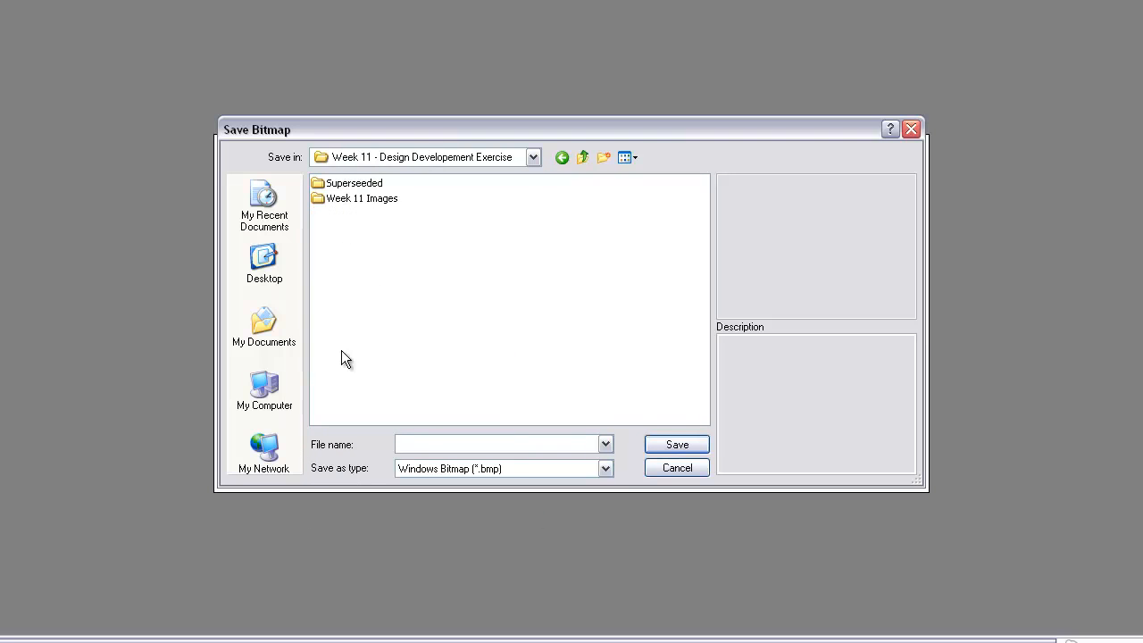
# Save the rendered image as a JPEG named Logitech V6 and close the render window
pyautogui.click(531, 444)
pyautogui.write('10')
pyautogui.press('BackSpace')
pyautogui.press('BackSpace')
pyautogui.press('BackSpace')
pyautogui.press('BackSpace')
pyautogui.press('BackSpace')
pyautogui.press('BackSpace')
pyautogui.press('BackSpace')
pyautogui.press('BackSpace')
pyautogui.press('BackSpace')
pyautogui.press('BackSpace')
pyautogui.write('Lo')
pyautogui.click(606, 467)
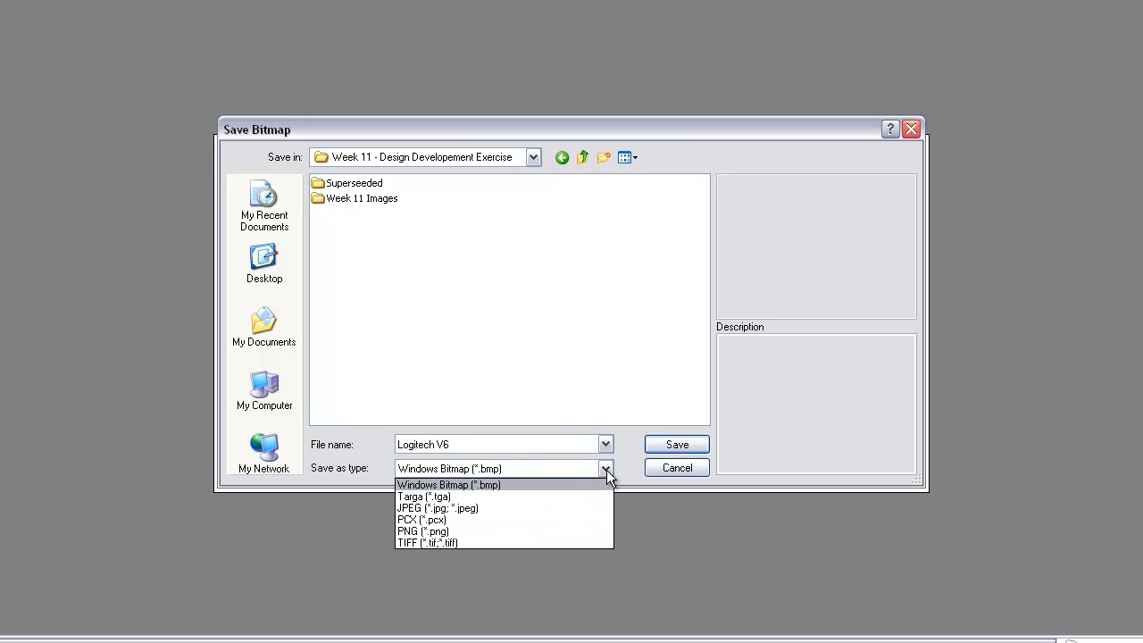
pyautogui.click(538, 511)
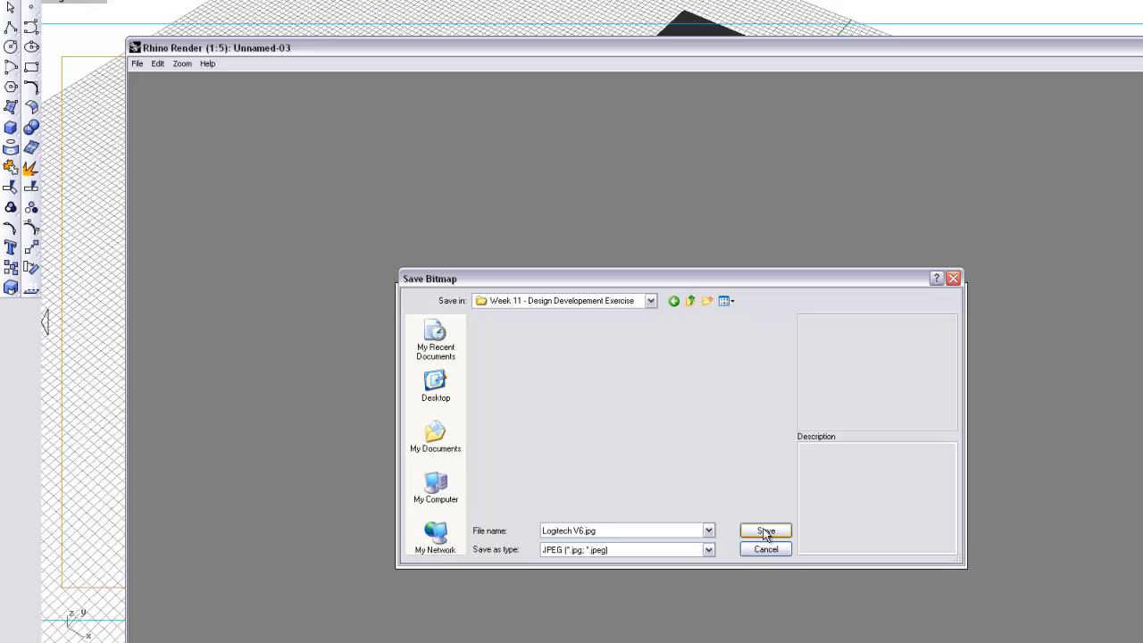
pyautogui.click(765, 533)
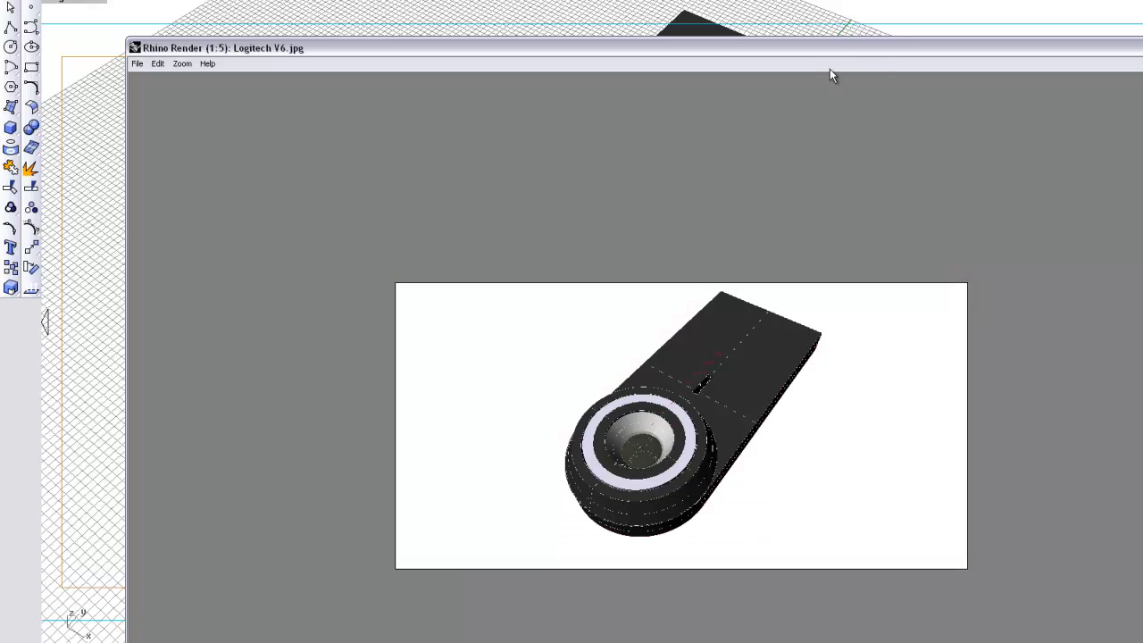
pyautogui.moveTo(836, 55); pyautogui.dragTo(738, 34)
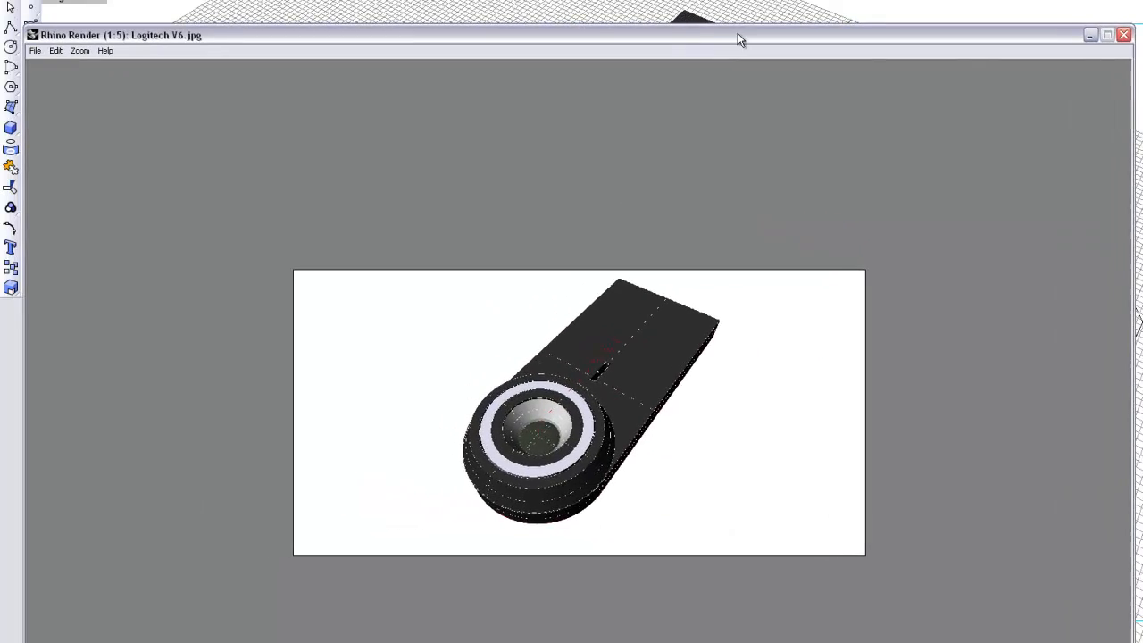
pyautogui.click(1124, 35)
# Make Default the current layer and collapse the CON WEB C and WEBCAM C layer groups in the layer manager
pyautogui.scroll(-1, 641, 257)
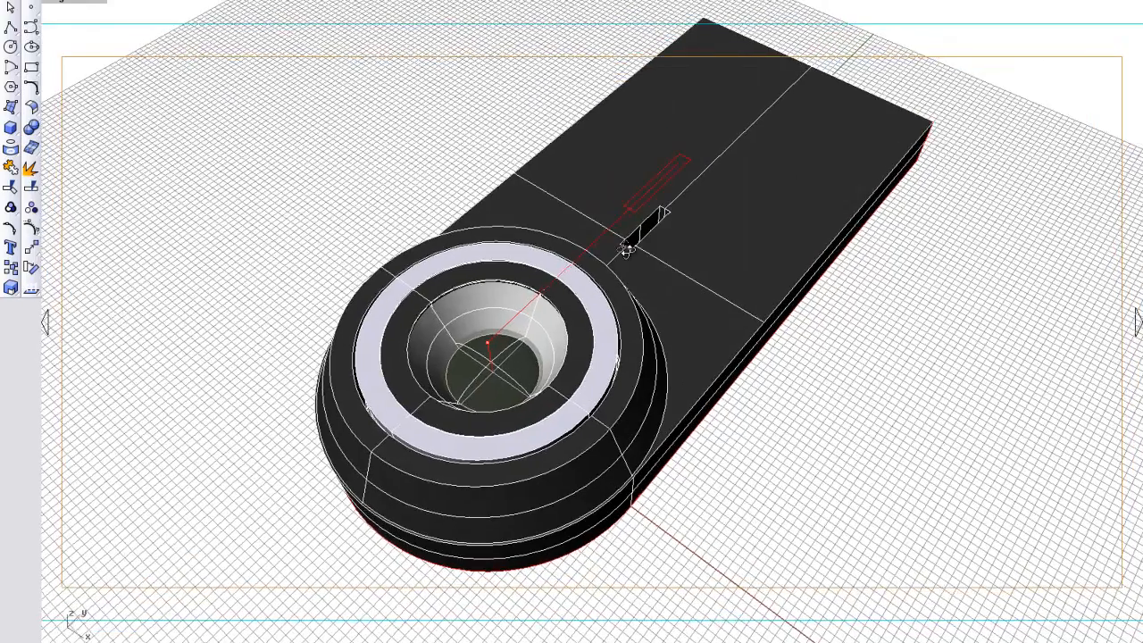
pyautogui.scroll(-3, 434, 308)
pyautogui.scroll(-1, 435, 310)
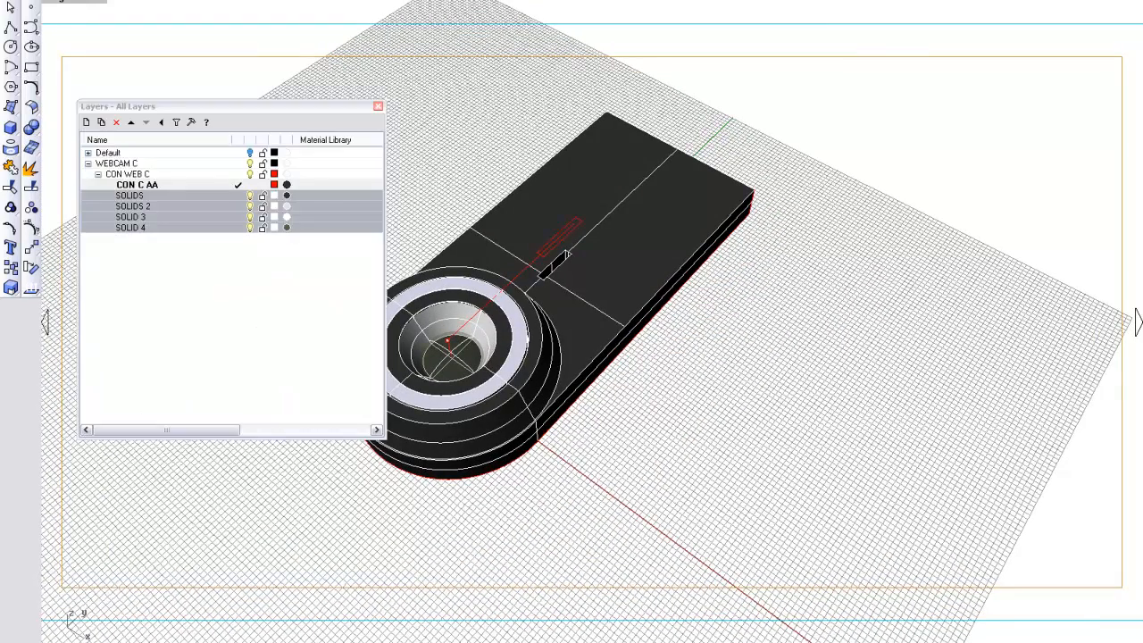
pyautogui.moveTo(272, 114); pyautogui.dragTo(988, 227)
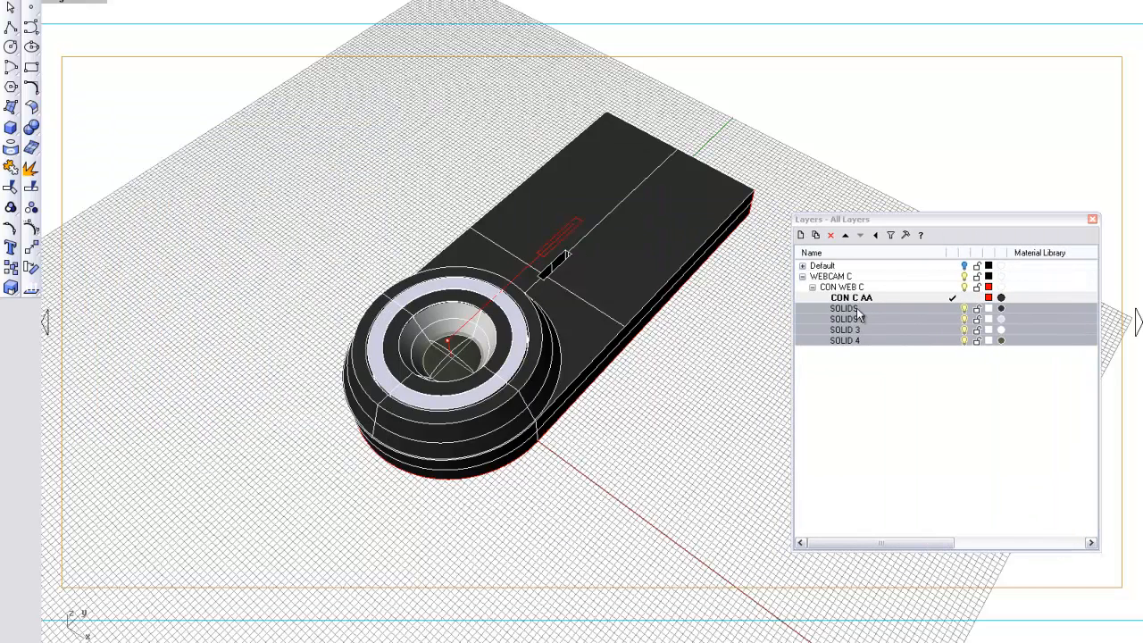
pyautogui.click(811, 287)
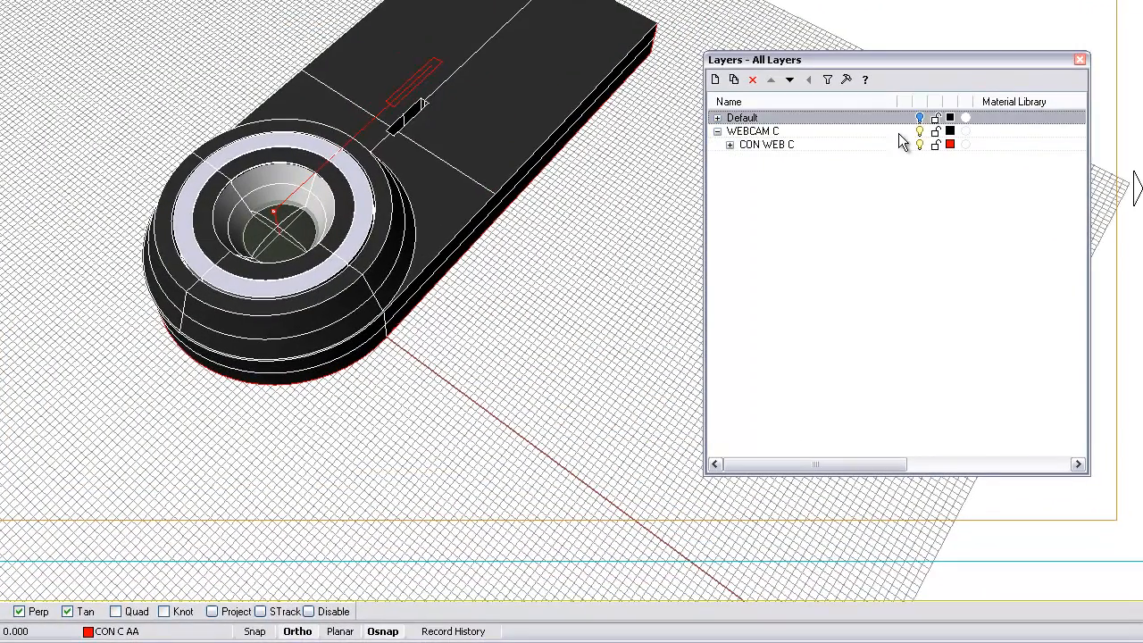
pyautogui.click(904, 118)
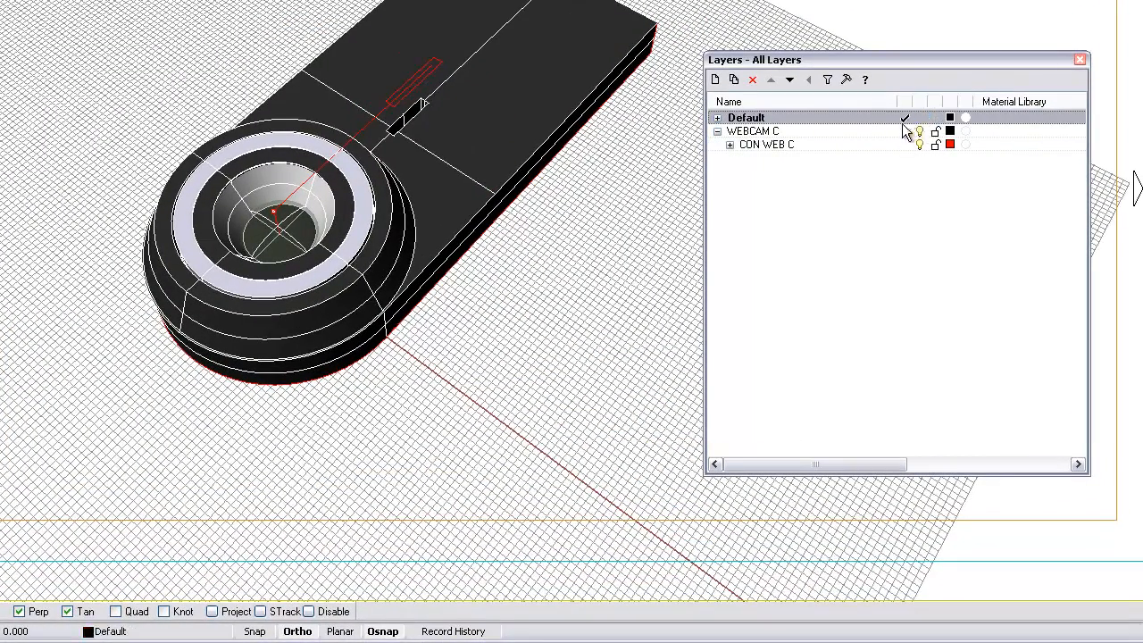
pyautogui.click(716, 132)
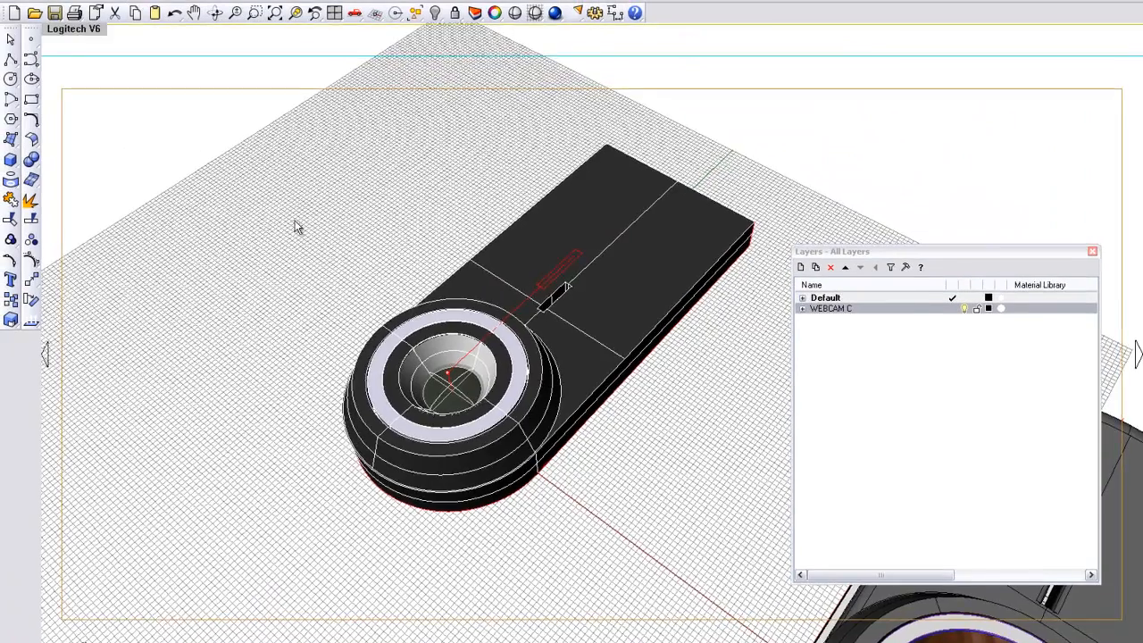
# Restore the four-viewport layout and reorient the Logitech V6 view to show both webcam models
pyautogui.doubleClick(74, 28)
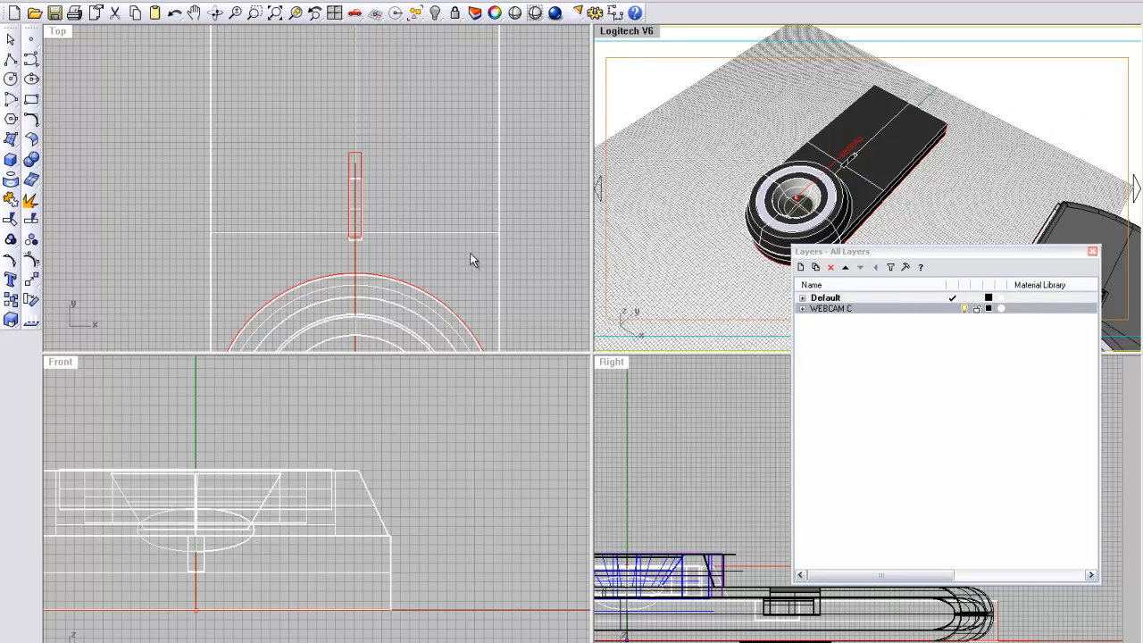
pyautogui.scroll(-10, 700, 208)
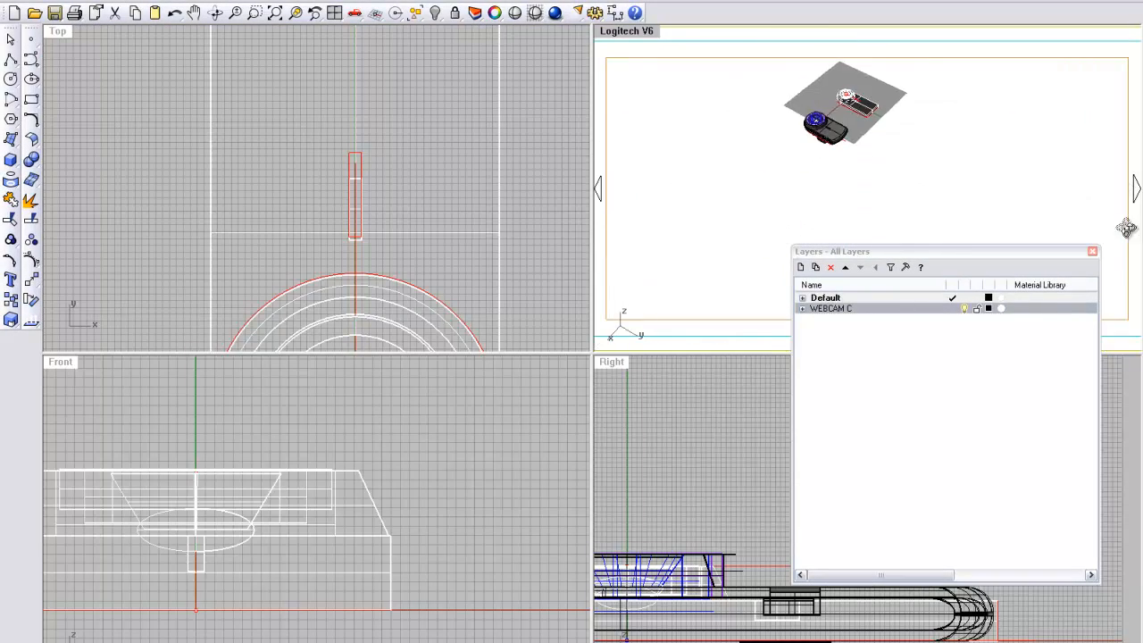
pyautogui.scroll(5, 828, 121)
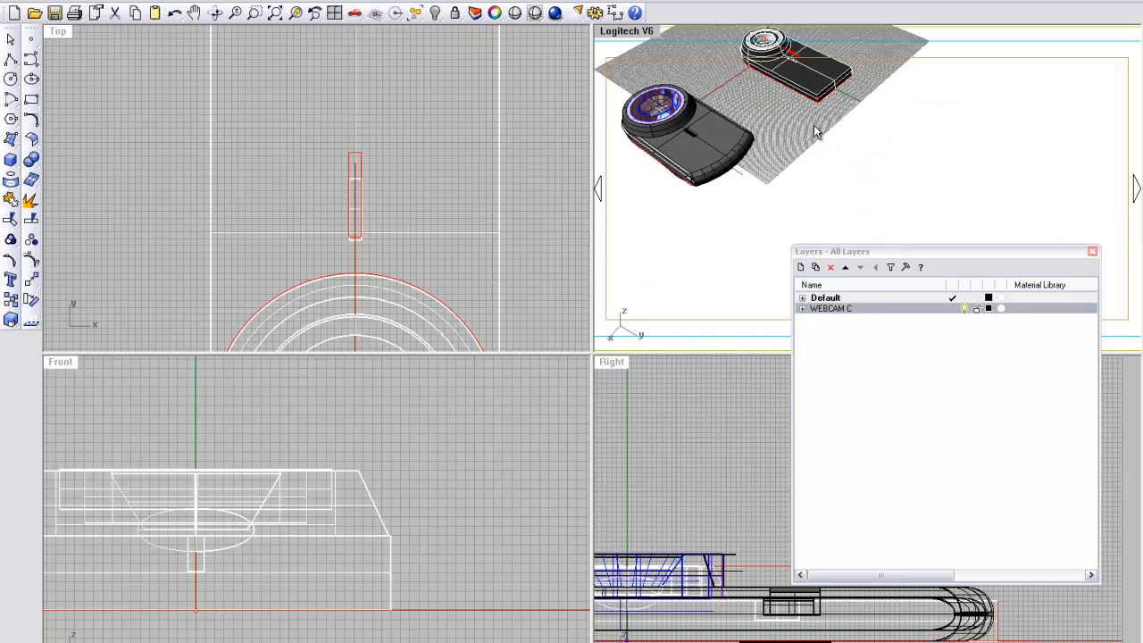
pyautogui.moveTo(859, 135); pyautogui.dragTo(827, 187, button='right')
pyautogui.scroll(2, 801, 184)
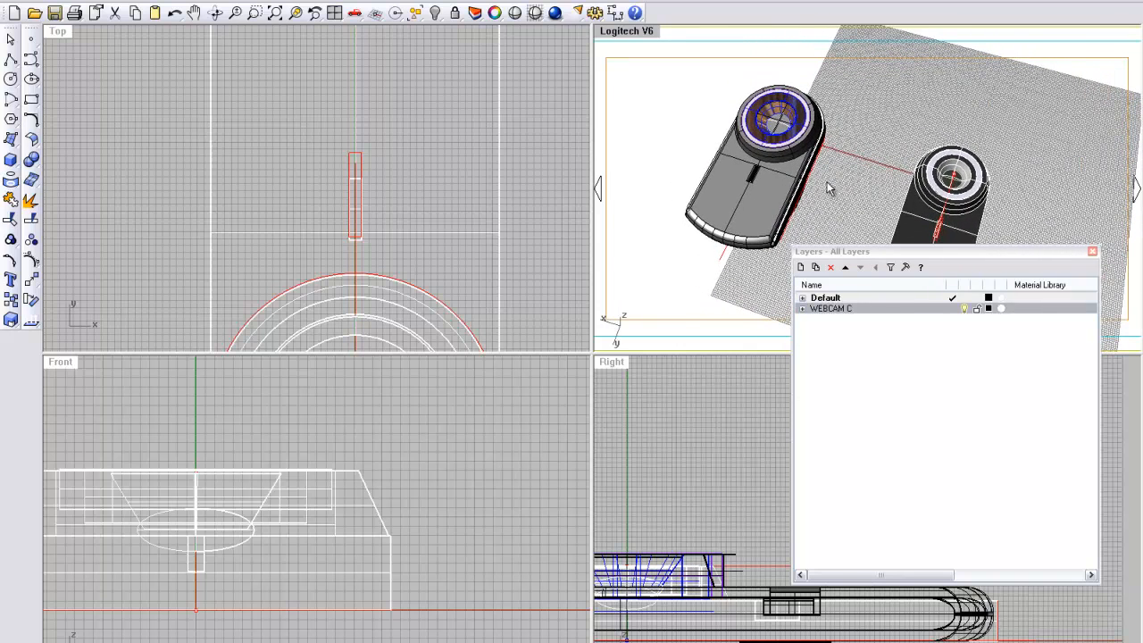
pyautogui.click(971, 248)
pyautogui.click(1012, 292)
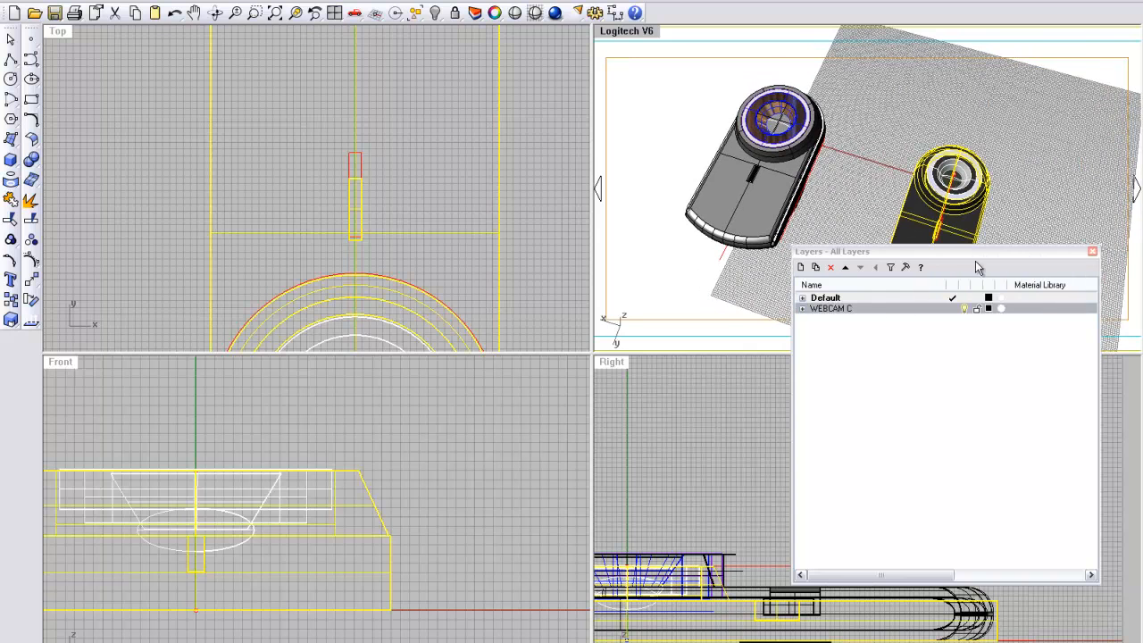
pyautogui.click(1068, 218)
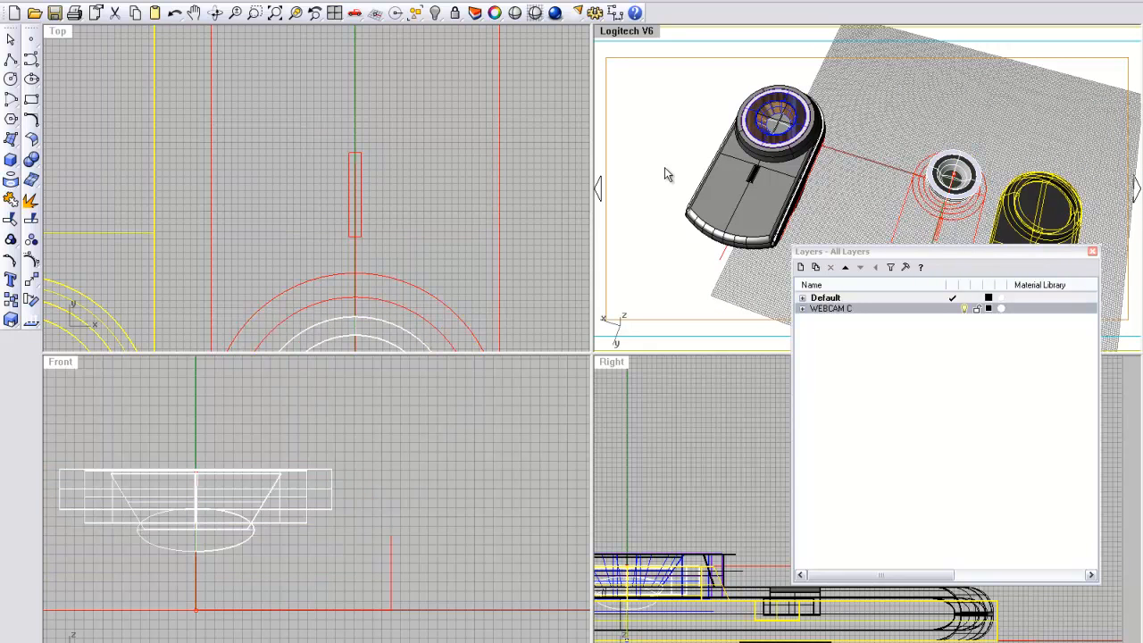
pyautogui.click(175, 16)
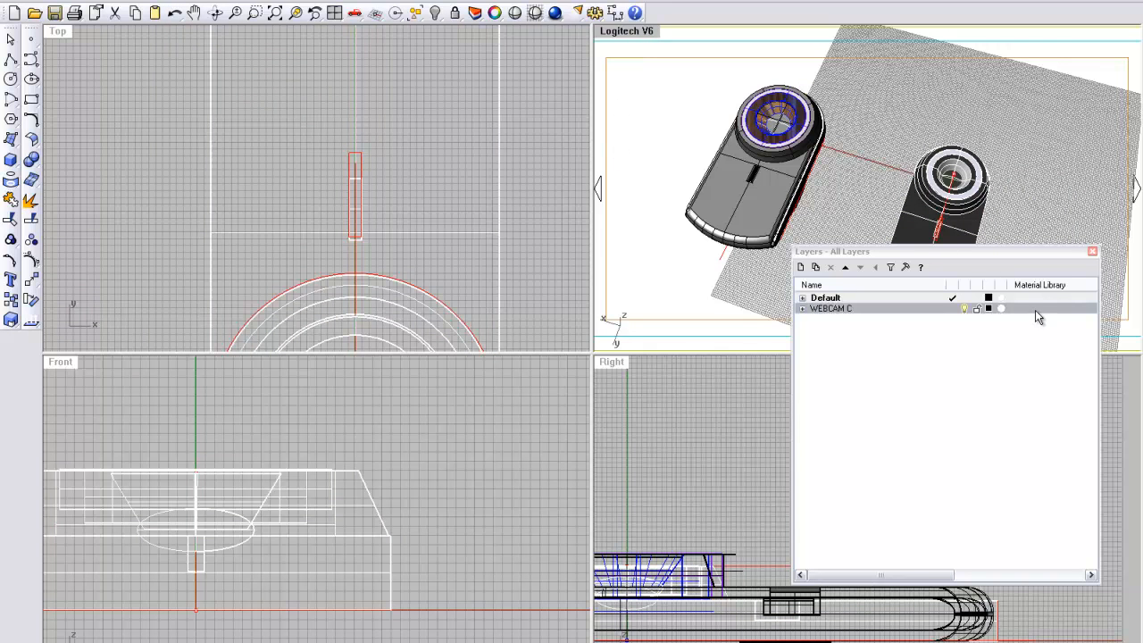
# Maximize the Logitech V6 viewport with both webcams in frame and close the layer manager
pyautogui.hotkey('ctrl', 'm')
pyautogui.moveTo(490, 293); pyautogui.dragTo(528, 357, button='right')
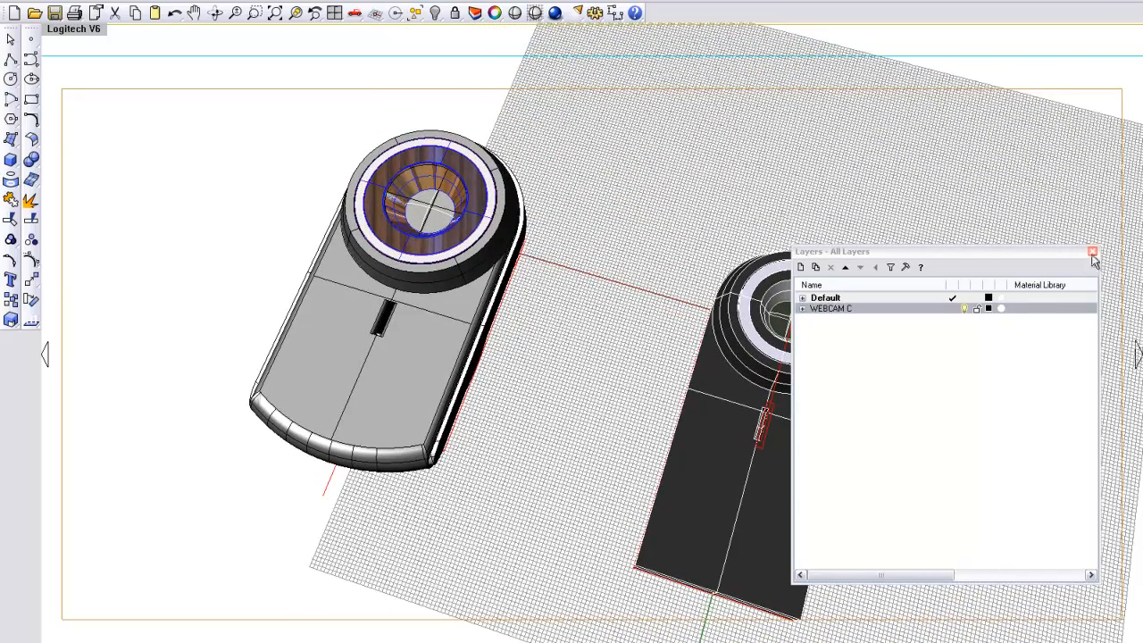
pyautogui.click(1092, 251)
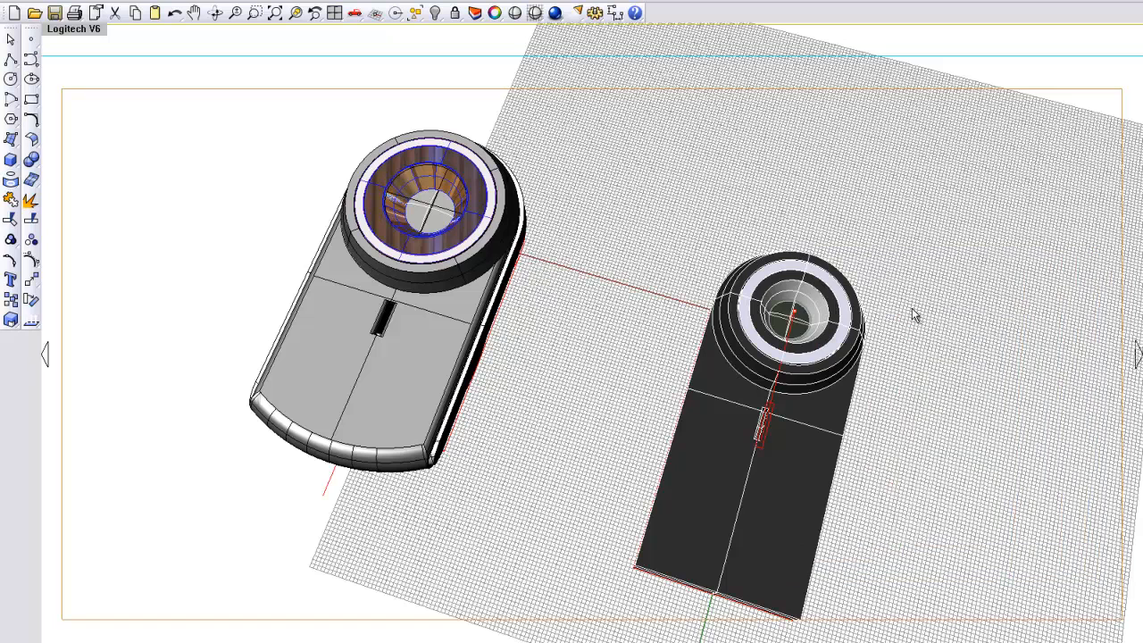
# Render the view with both webcams and inspect the image zoomed out 2x
pyautogui.click(556, 15)
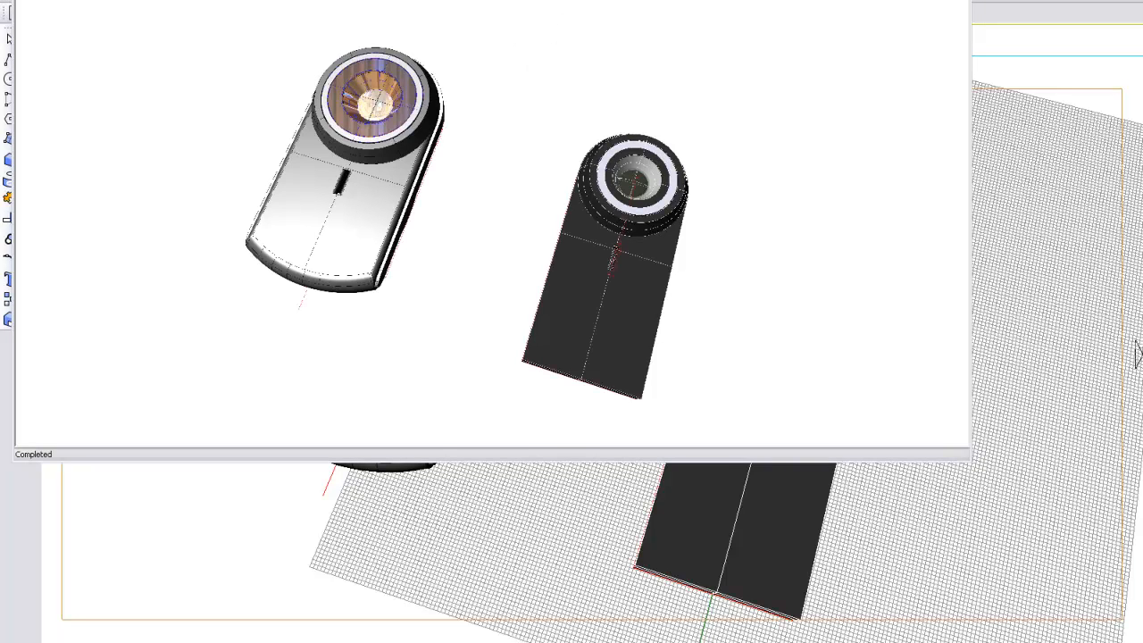
pyautogui.click(76, 0)
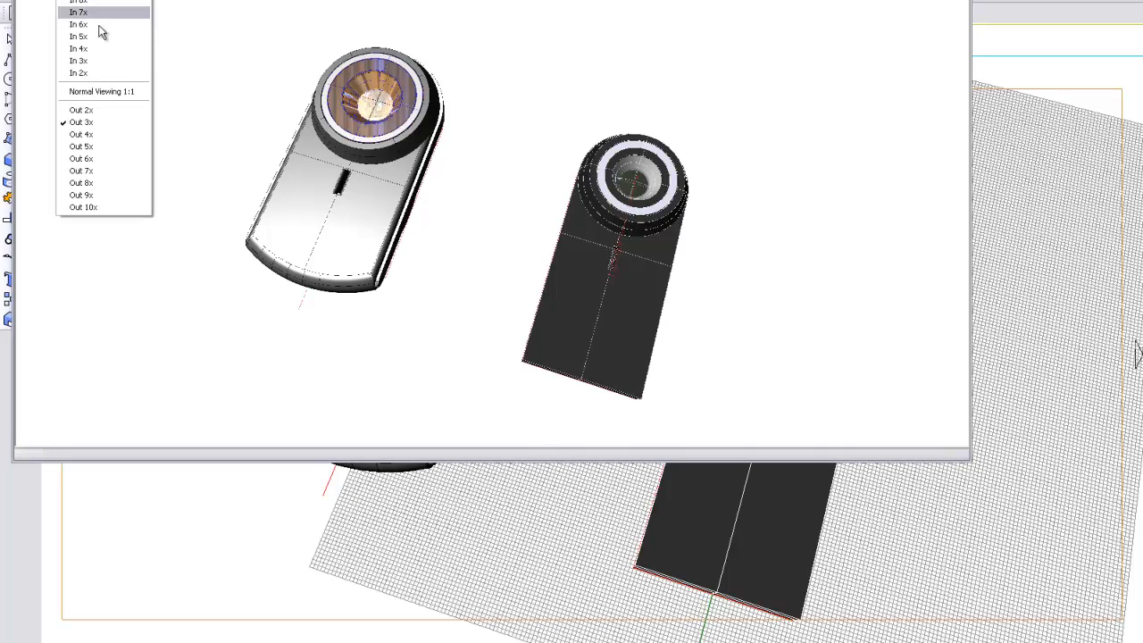
pyautogui.click(78, 110)
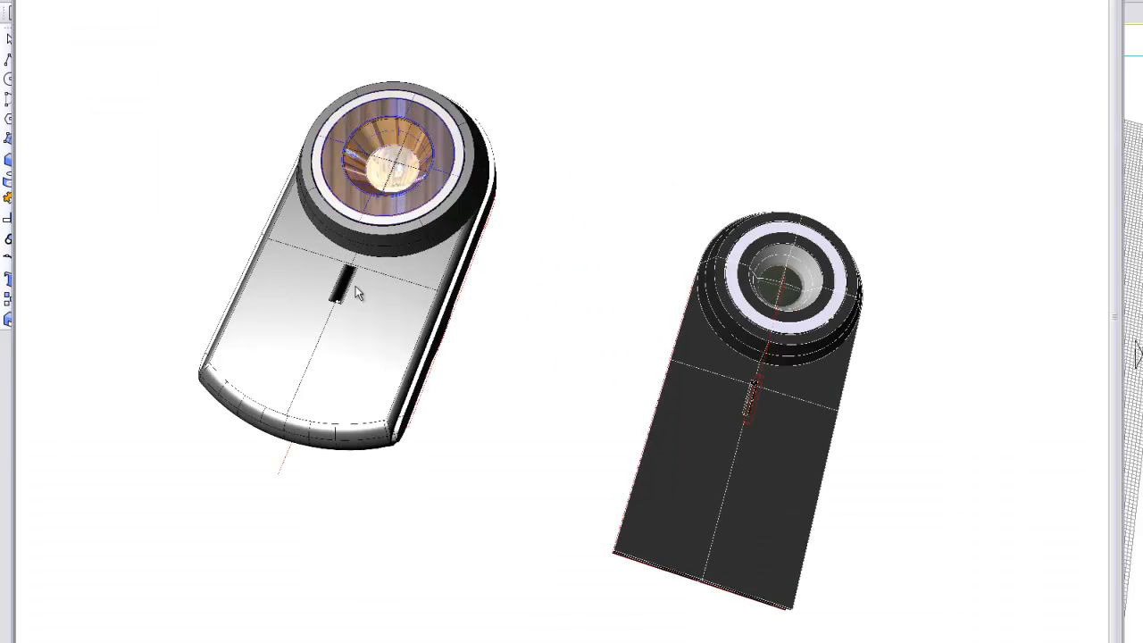